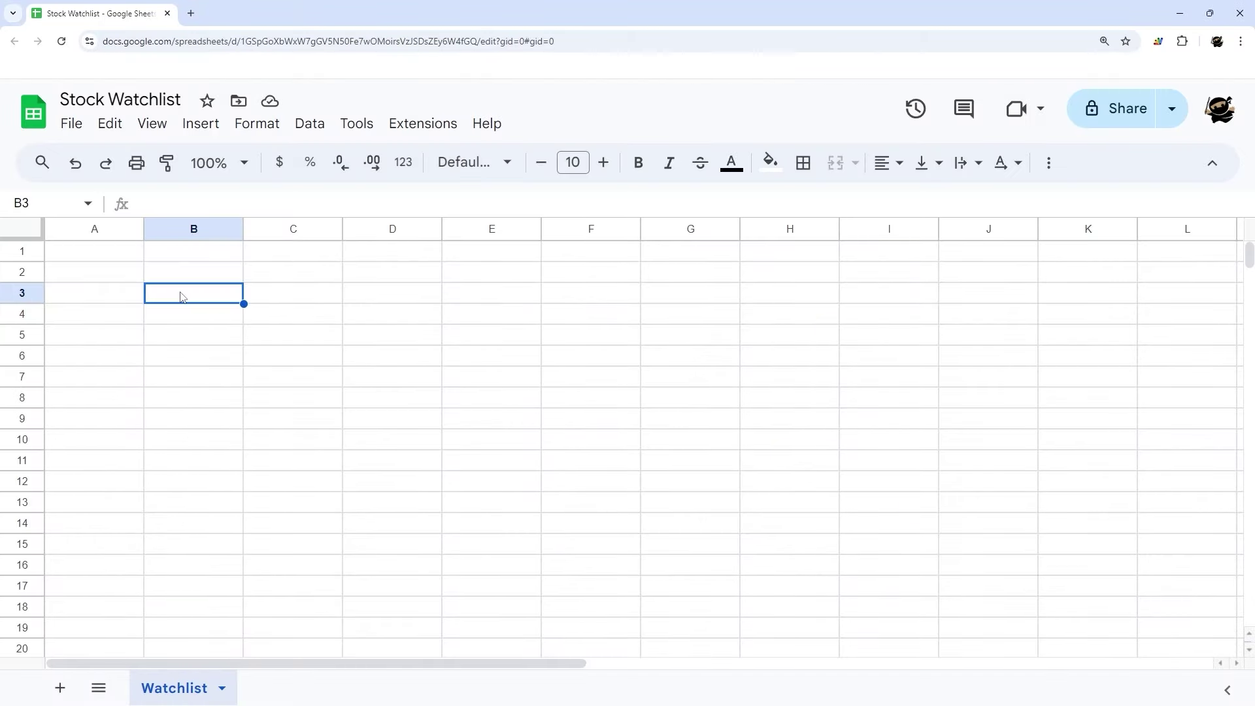
- Enter the headers Stock, Company Name and Current Price in cells B3 to D3
type("Stock")
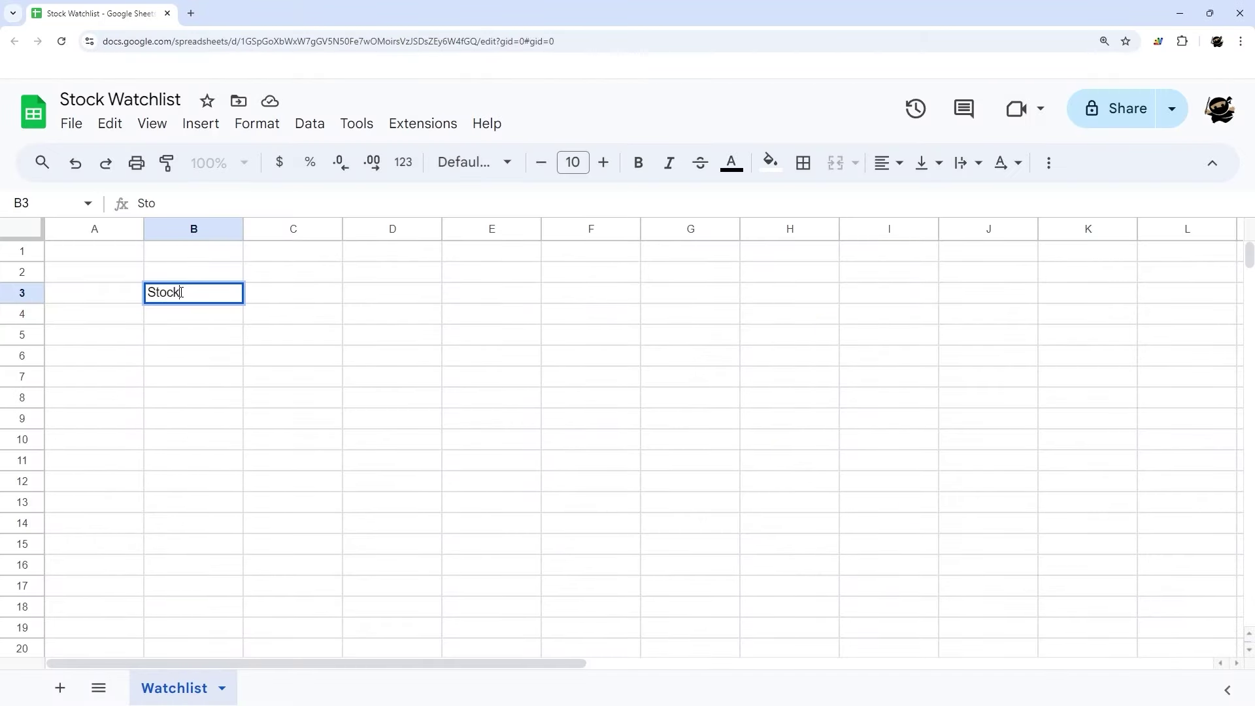
key("Tab")
type("Compan")
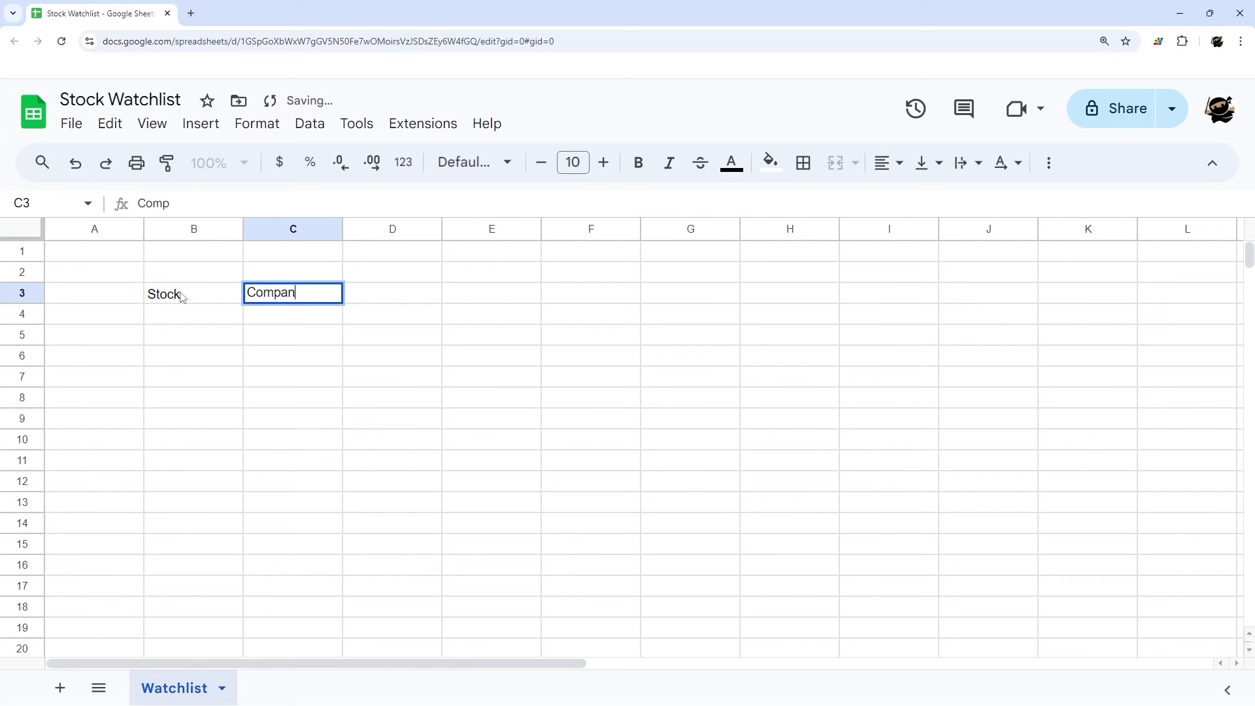
type("y Name")
key("Tab")
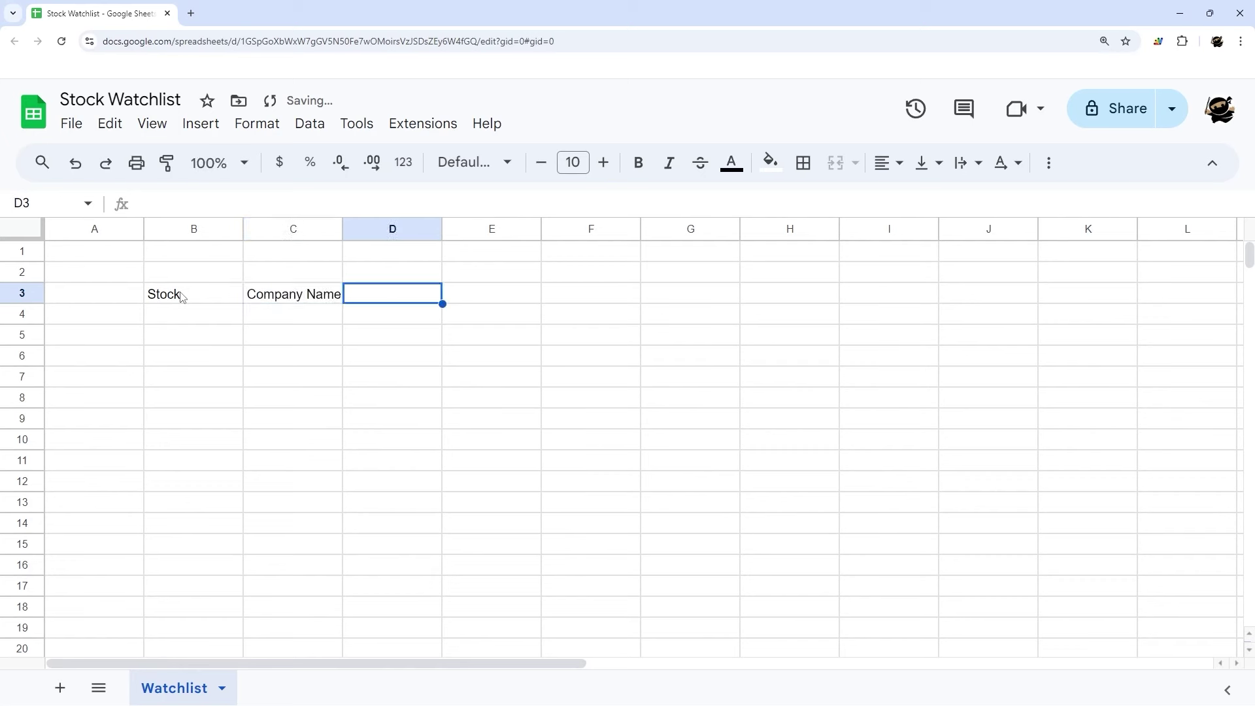
type("Current Price")
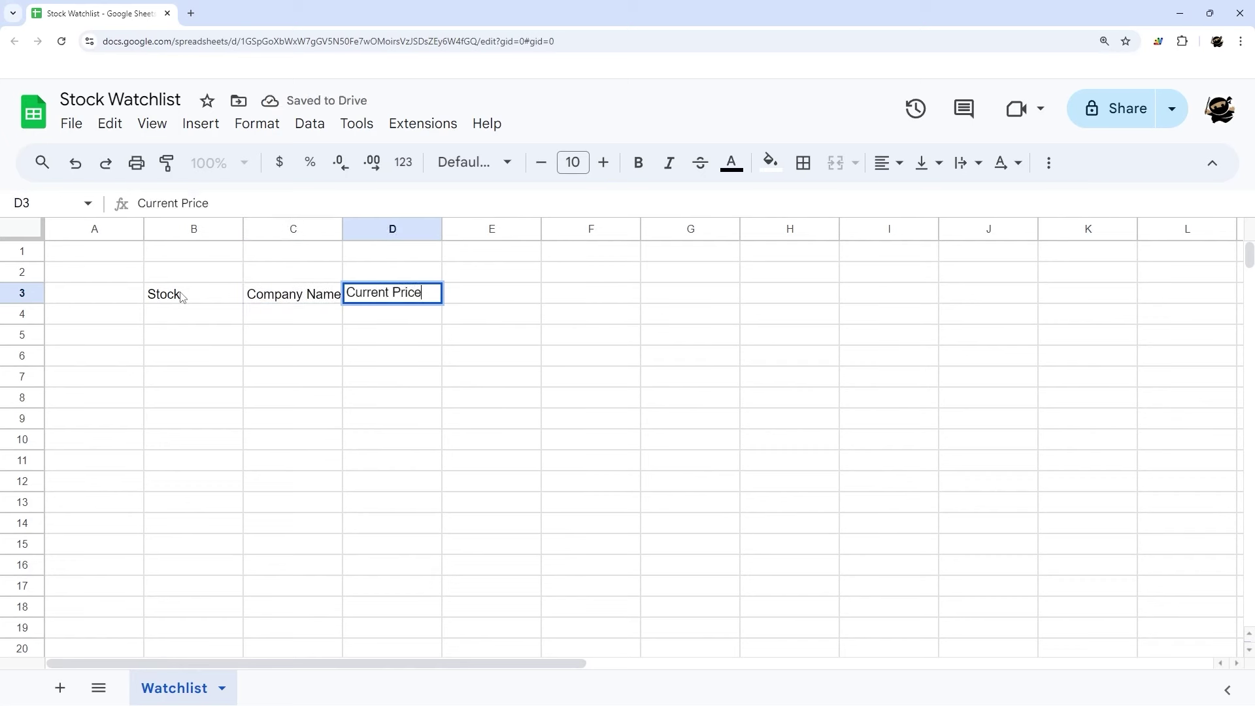
key("Tab")
- Enter the headers 52 Week High, 52 Week Low and 365 Day Chart in cells E3 to G3
type("52 Week High")
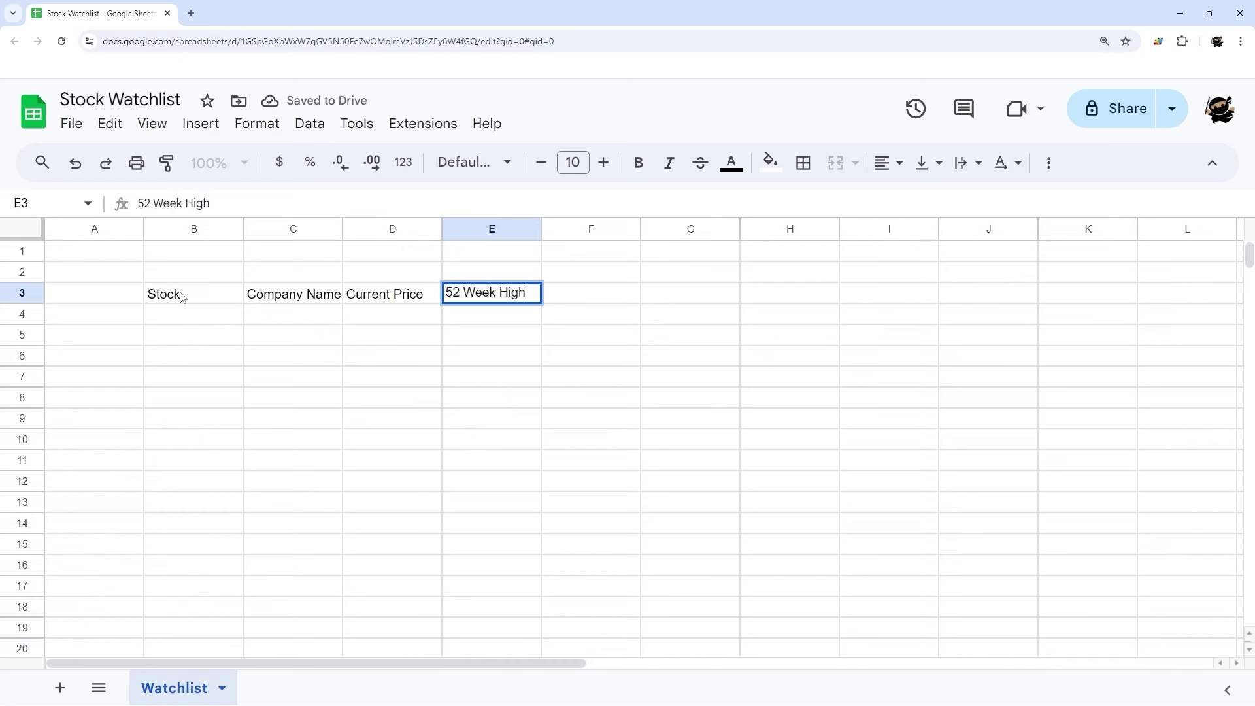
key("Tab")
type("52 Week Lo")
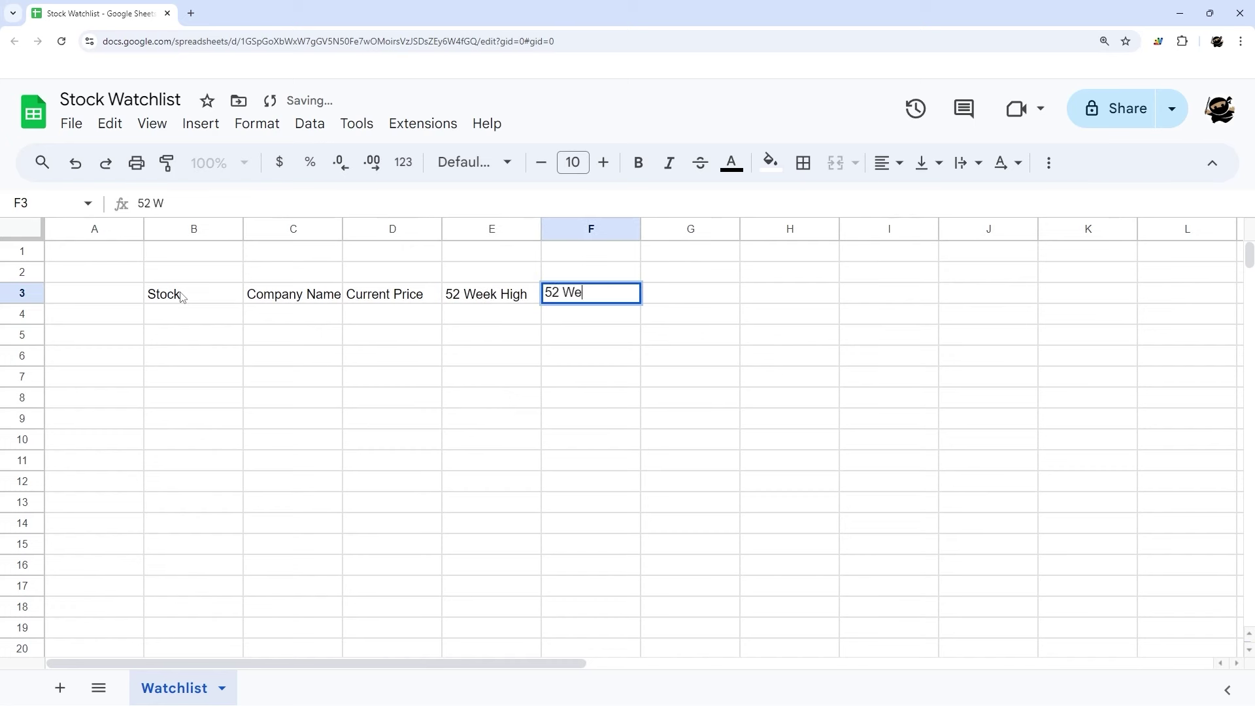
key("Tab")
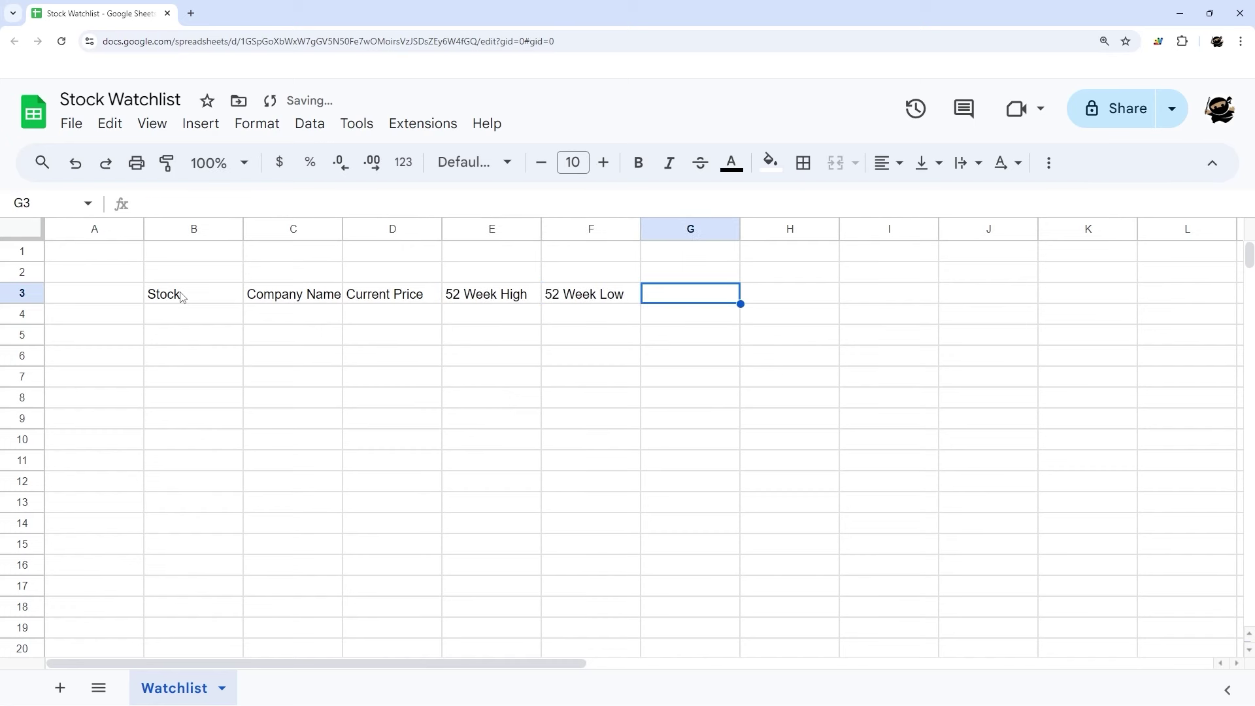
type("365 Day Chart")
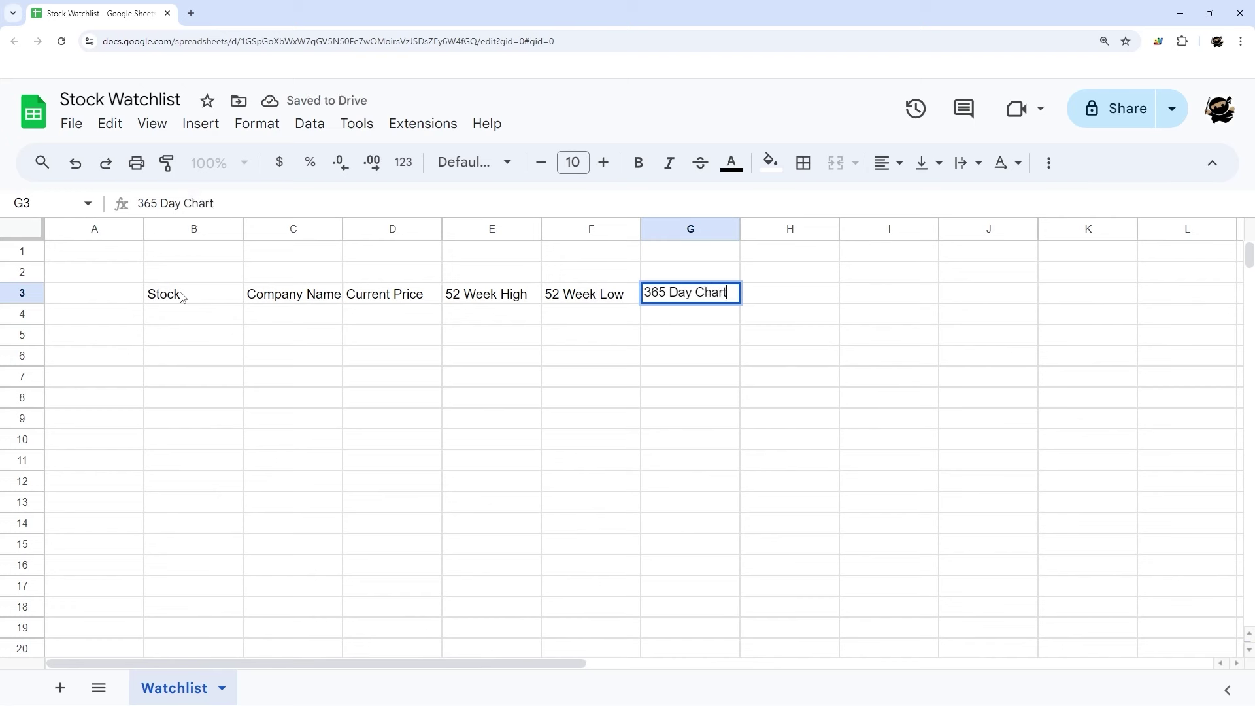
key("Tab")
- Enter the headers Day Gain/Loss $ and Day Gain/Loss % in cells H3 and I3
type("Day ")
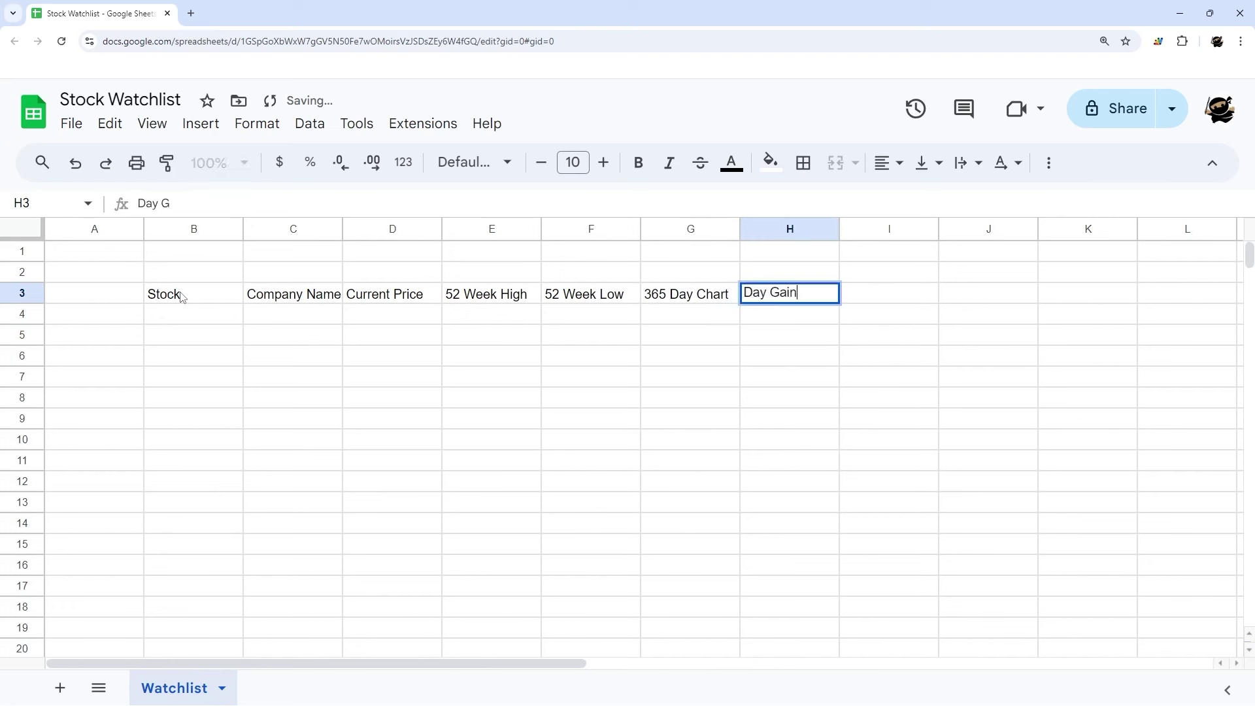
type("Gain/Loss $")
key("Tab")
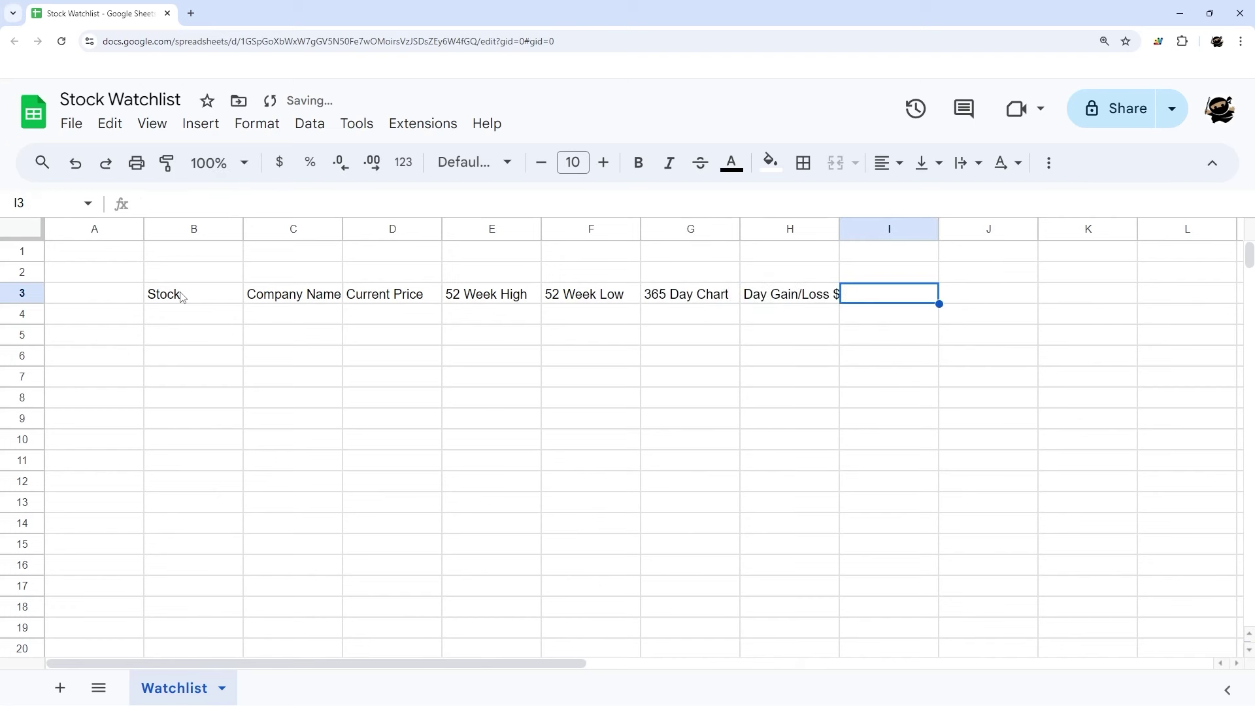
type("Day Gain/Los")
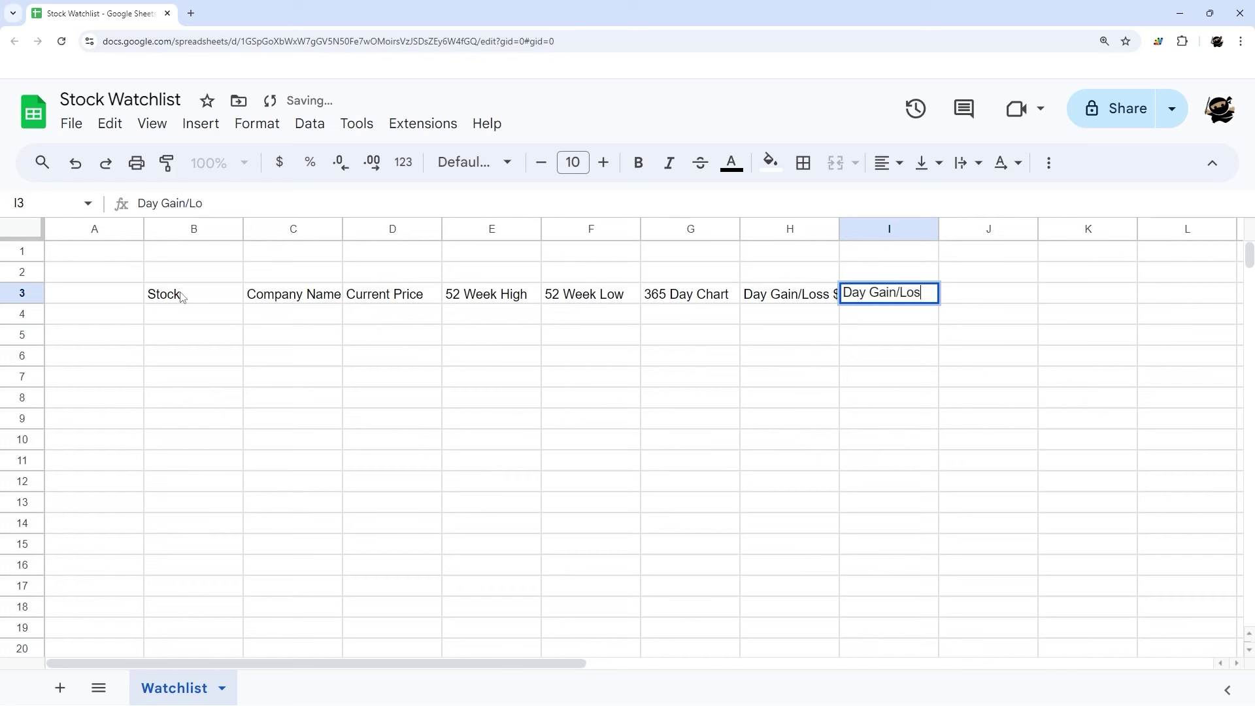
type("s %")
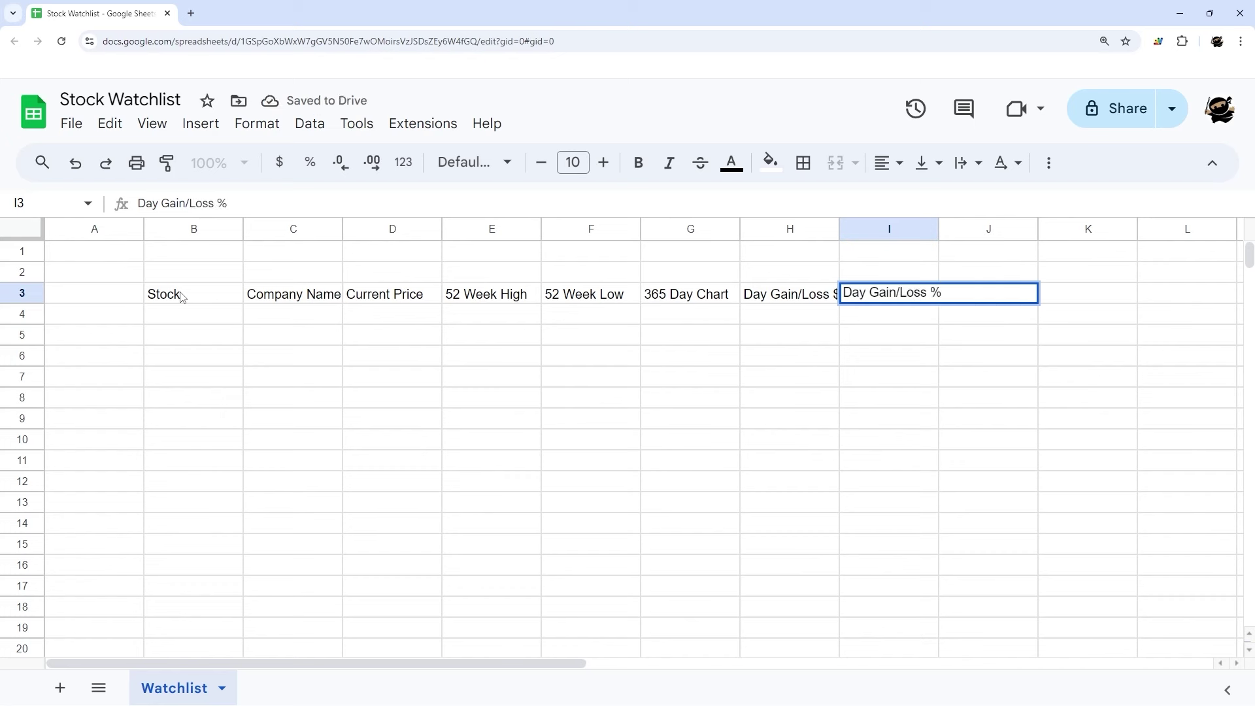
key("Tab")
- Enter the headers Market Cap and Avg Volume in cells J3 and K3
type("Market Cap")
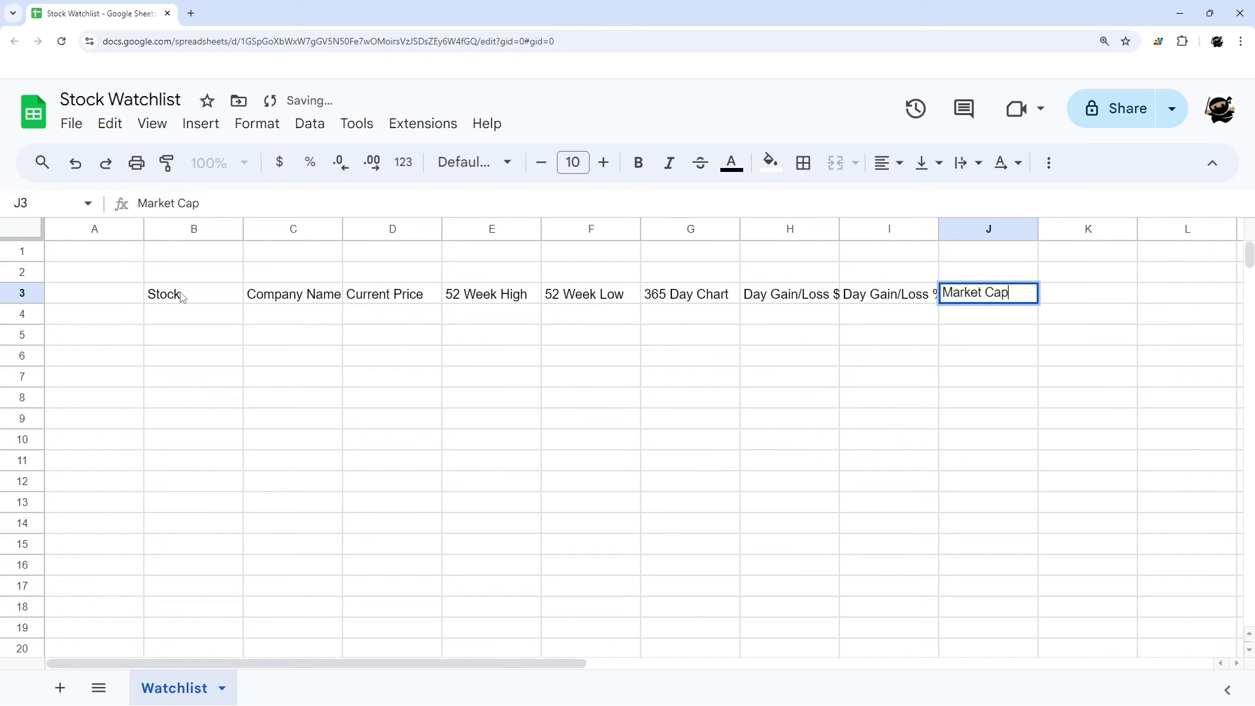
key("Tab")
type("Avg ")
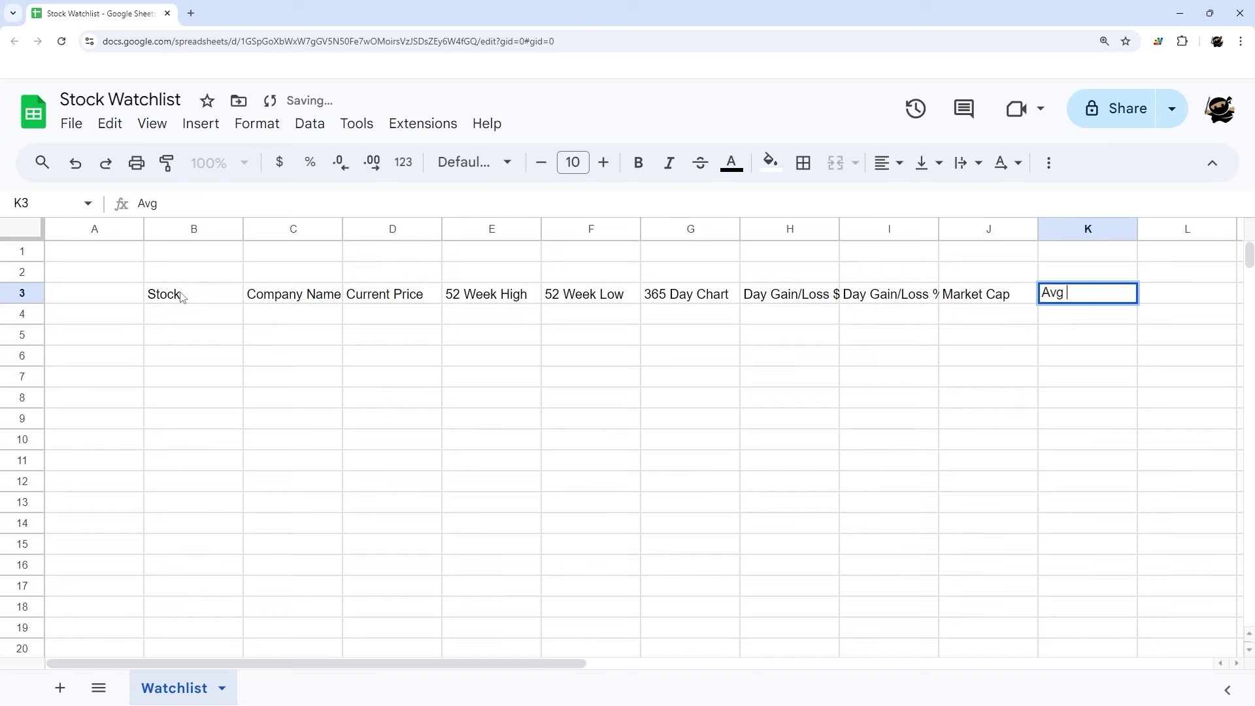
type("Volume")
key("Tab")
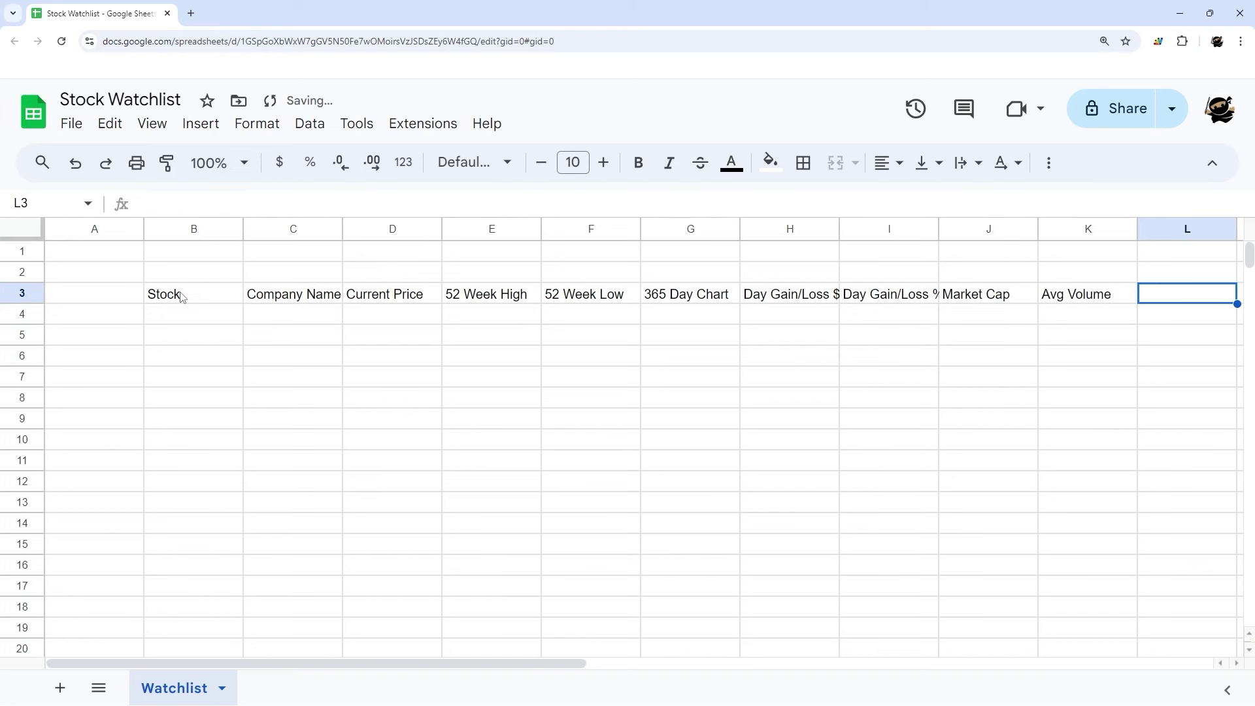
- Enter the headers P/E, EPS and BETA in cells L3 to N3
type("P/E")
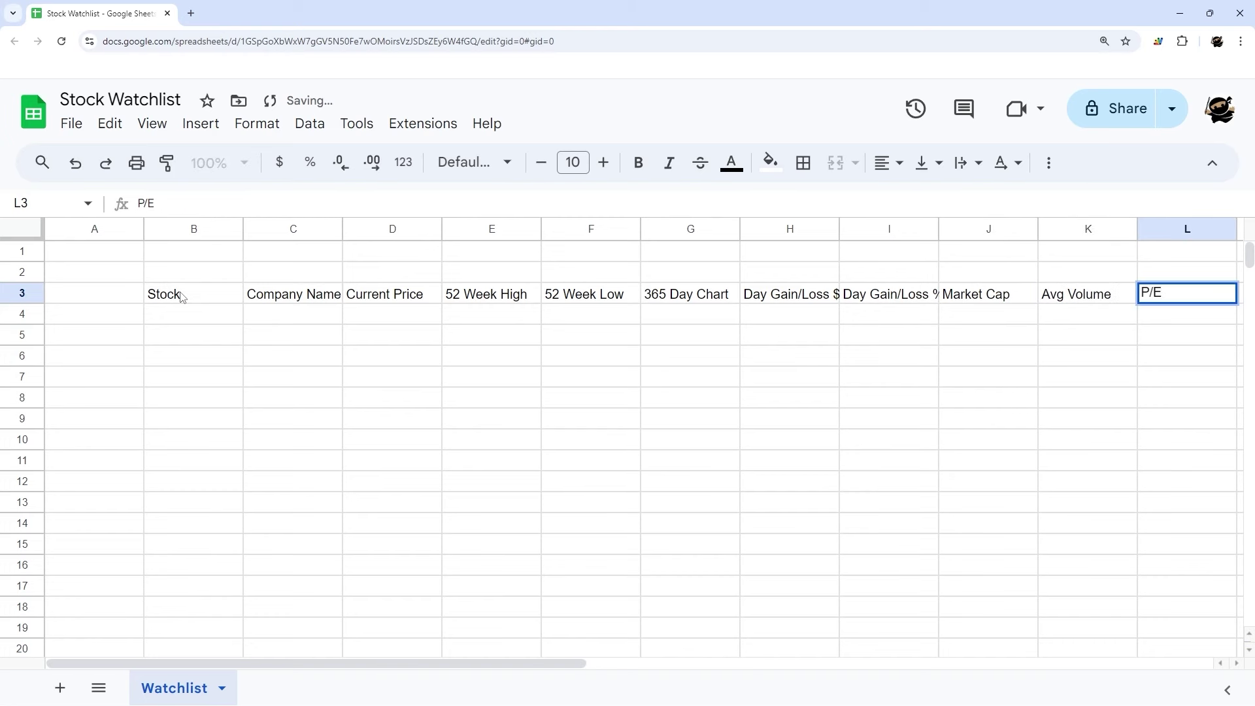
key("Tab")
type("EPS")
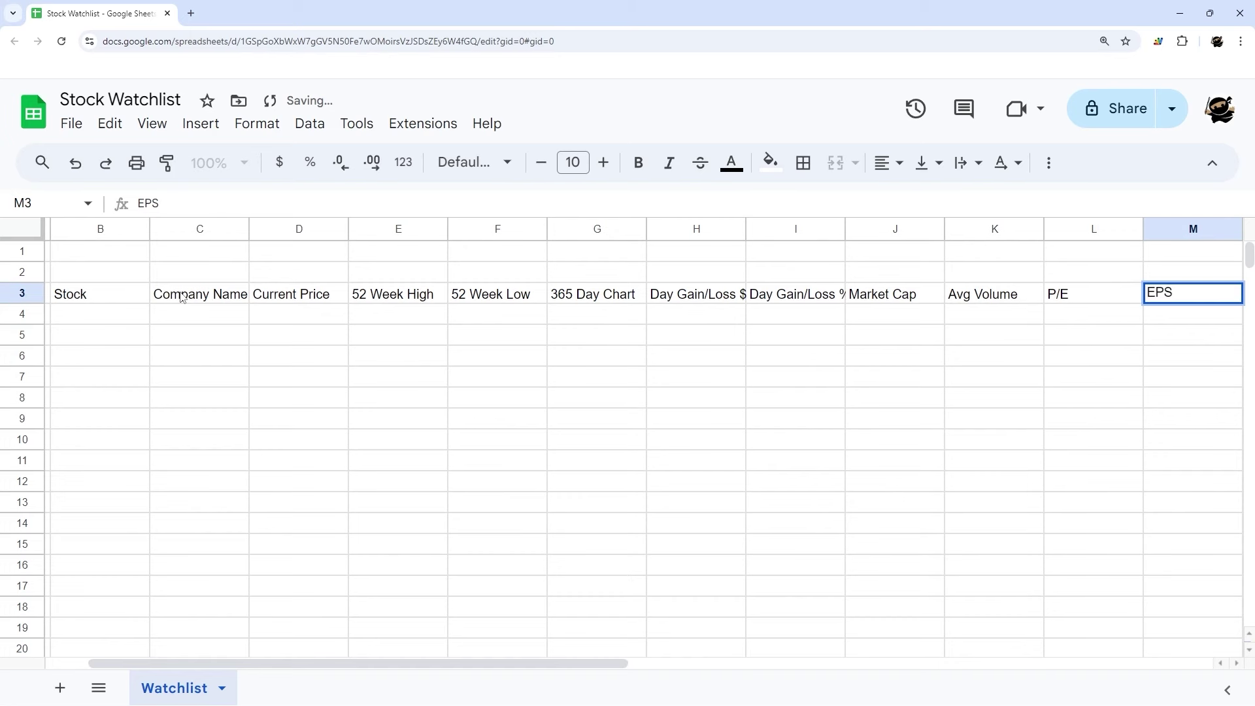
key("Tab")
type("BA")
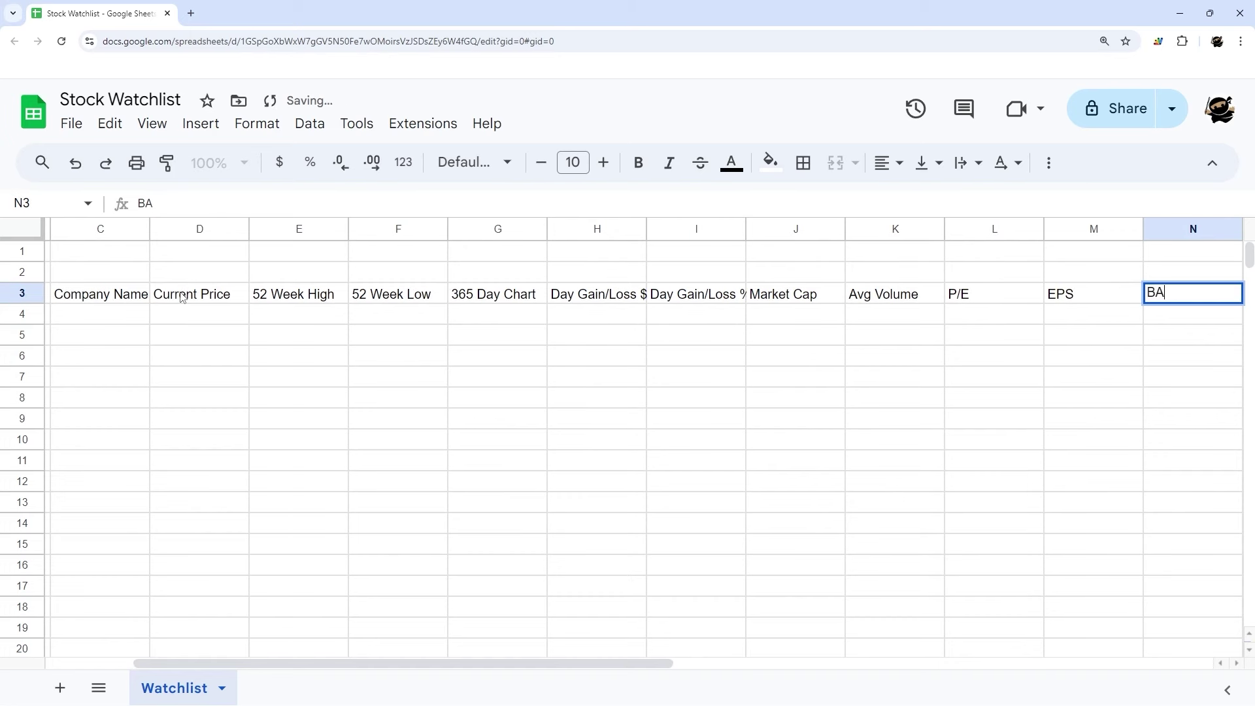
type("TA")
key("Tab")
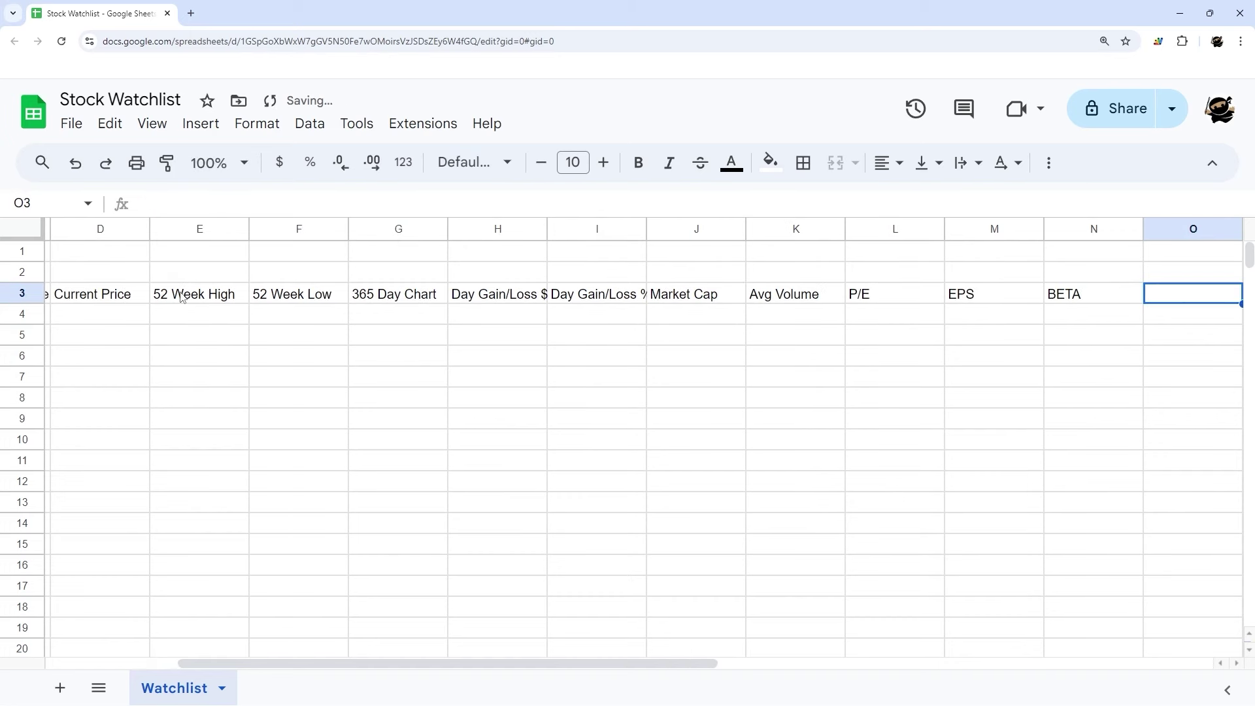
- Enter the group titles 30 Day Stats in cell O2 and 1 Year Stats in cell R2
scroll(183, 297, "right", 5)
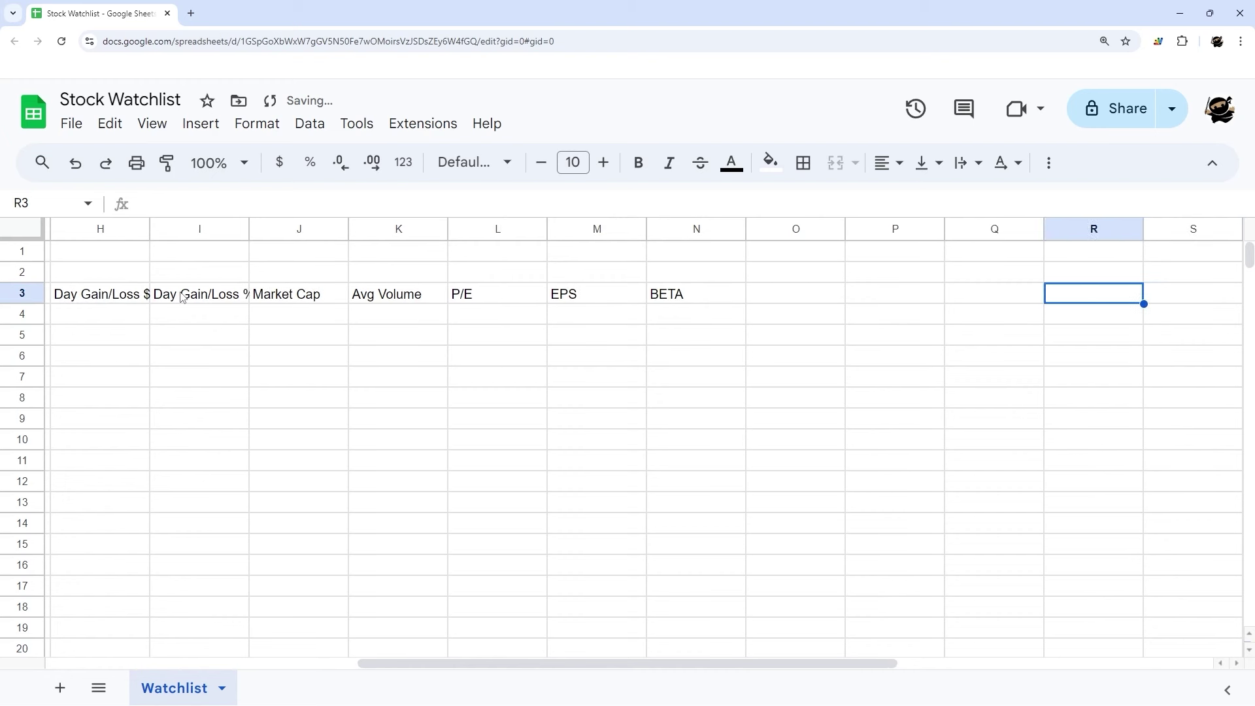
key("Up")
type("30")
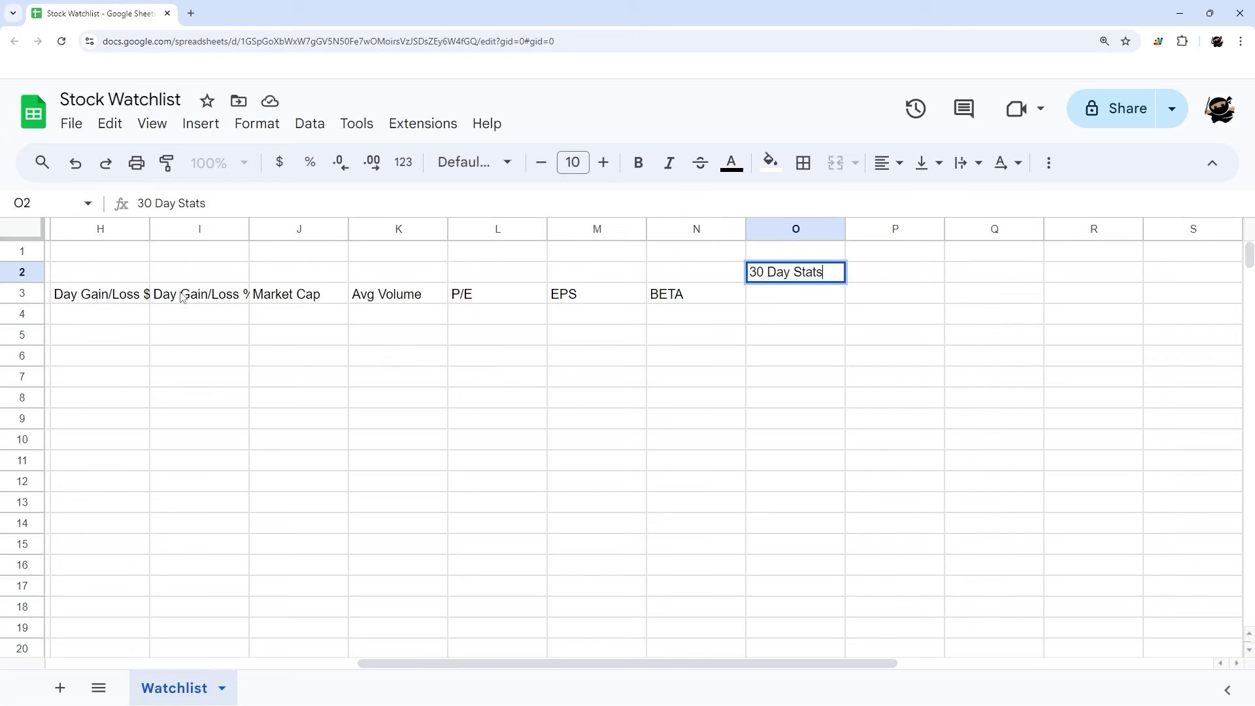
key("Tab")
key("Tab")
key("Tab")
type("1")
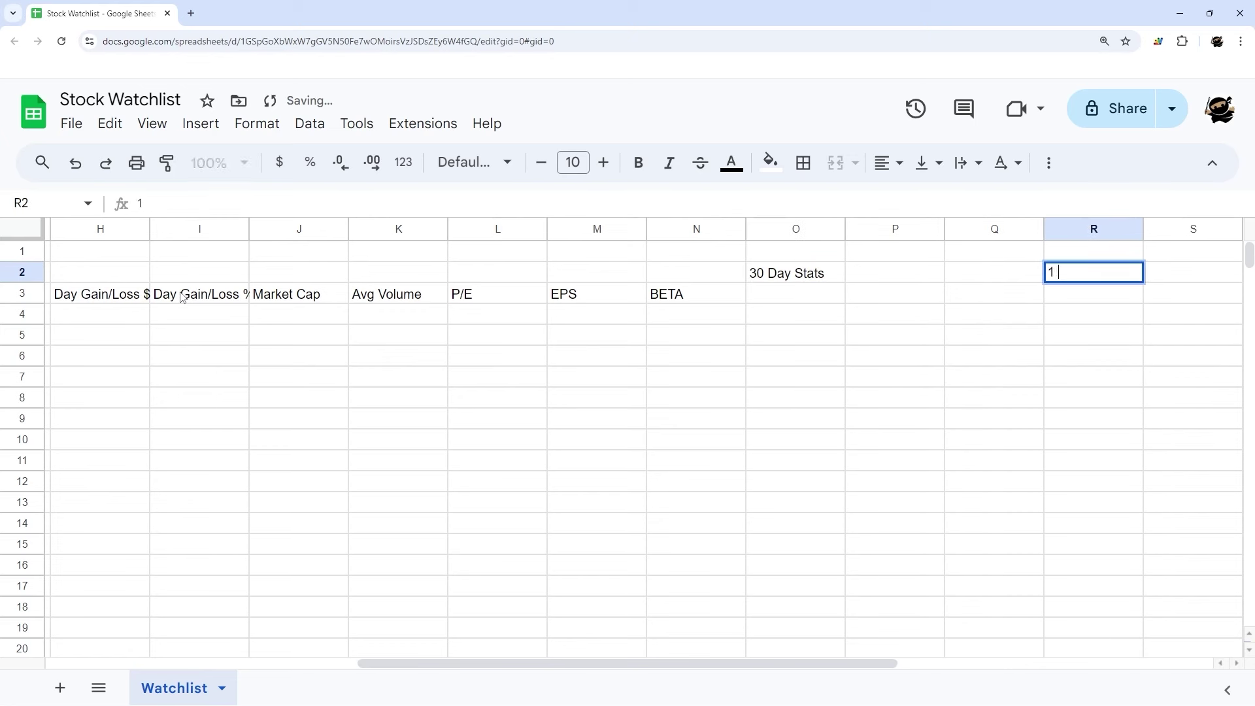
type(" Year Stats")
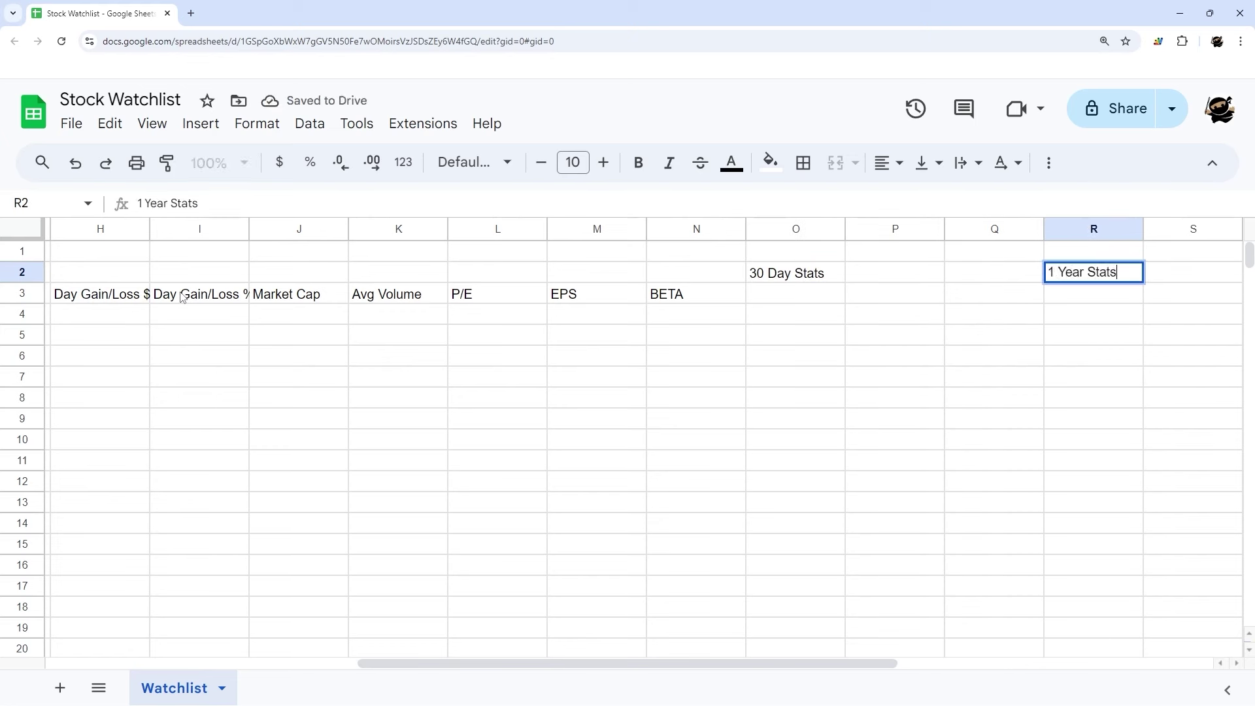
key("Return")
- Enter the headers Price, Change Since and % Change in cells O3 to Q3 under 30 Day Stats
key("Left")
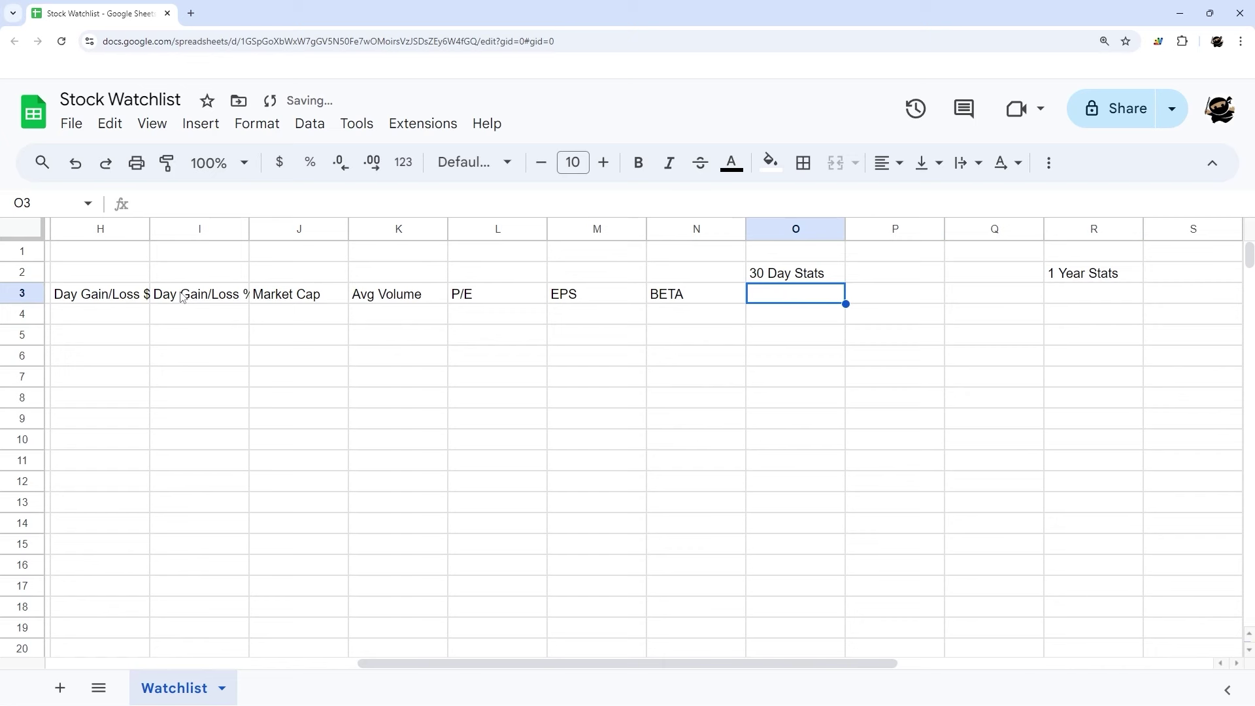
type("PR")
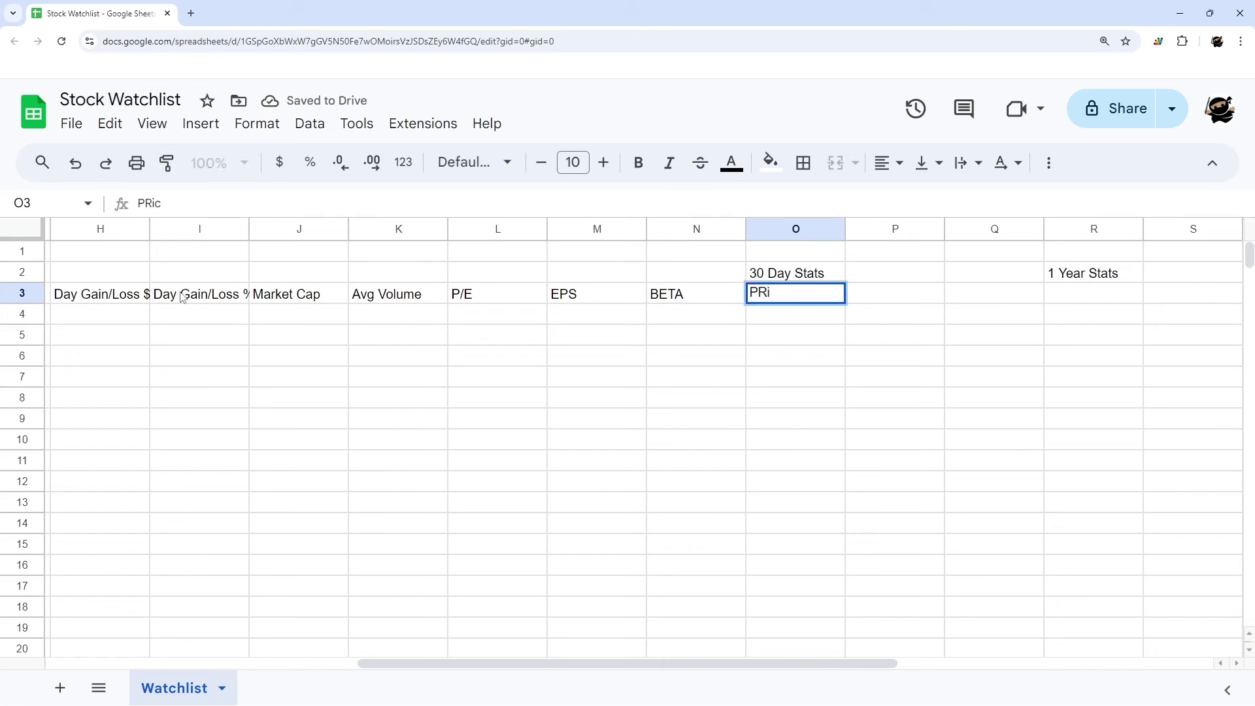
type("ice")
key("Tab")
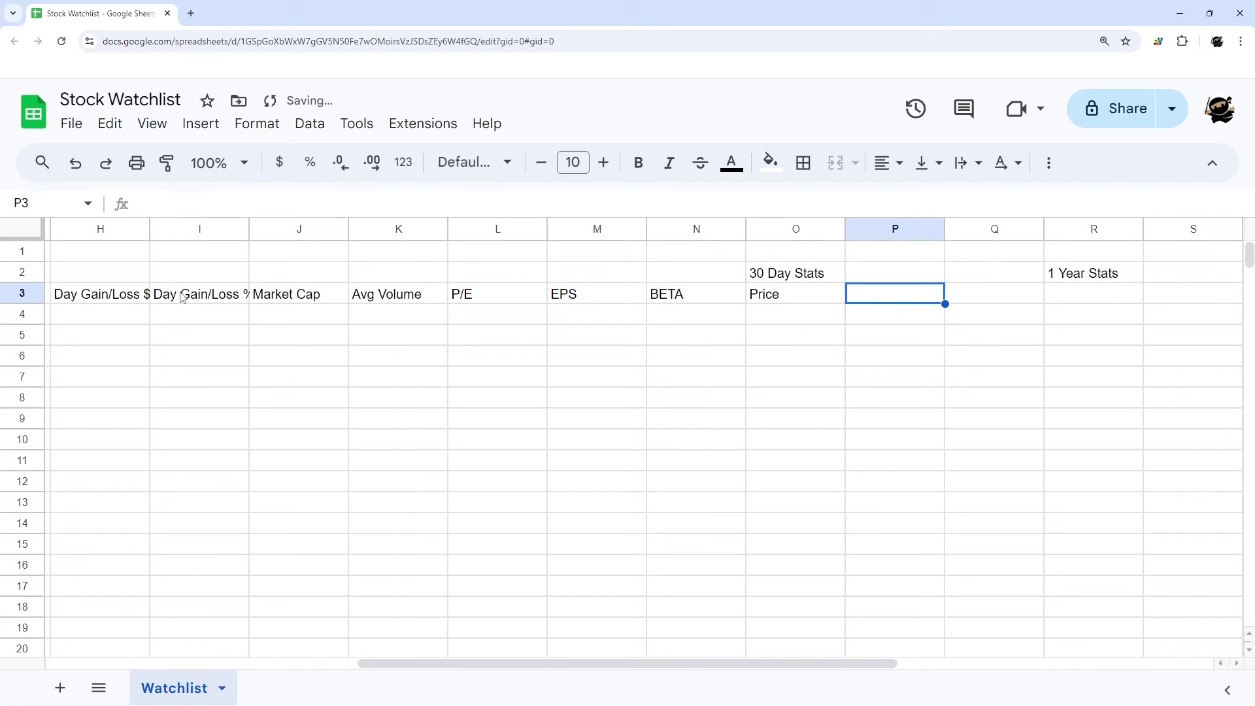
type("Change Since")
key("Tab")
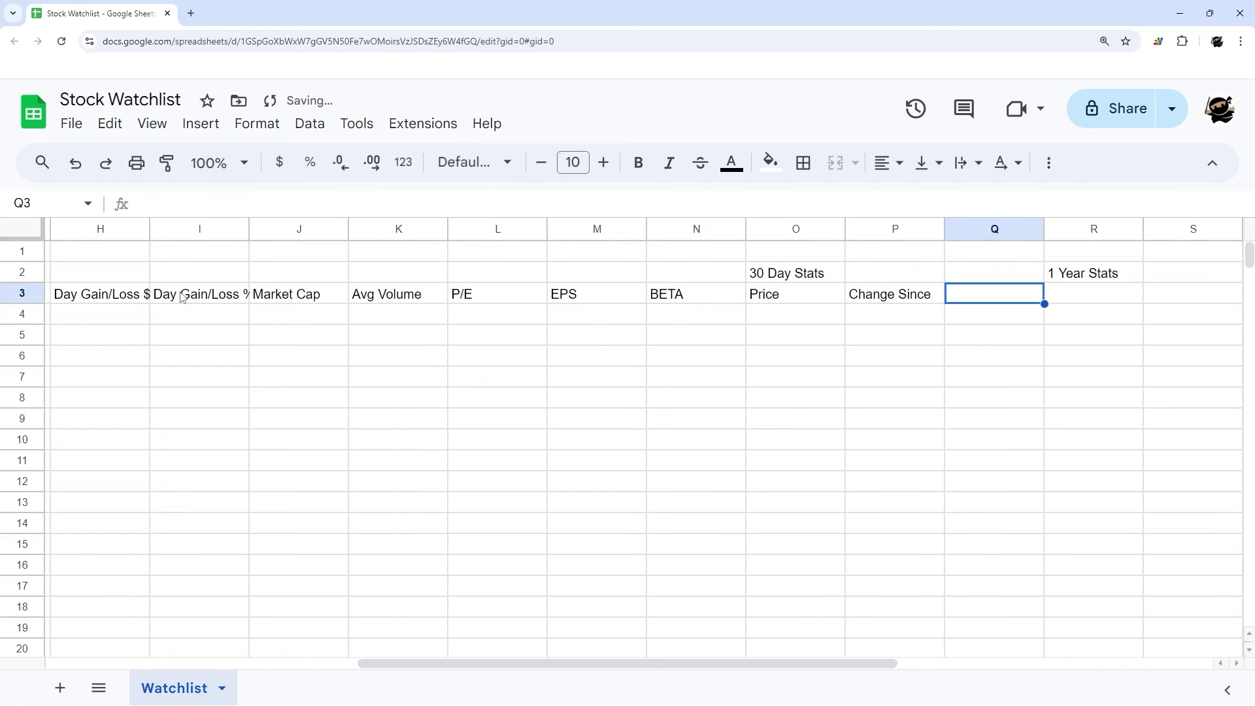
type("% Change")
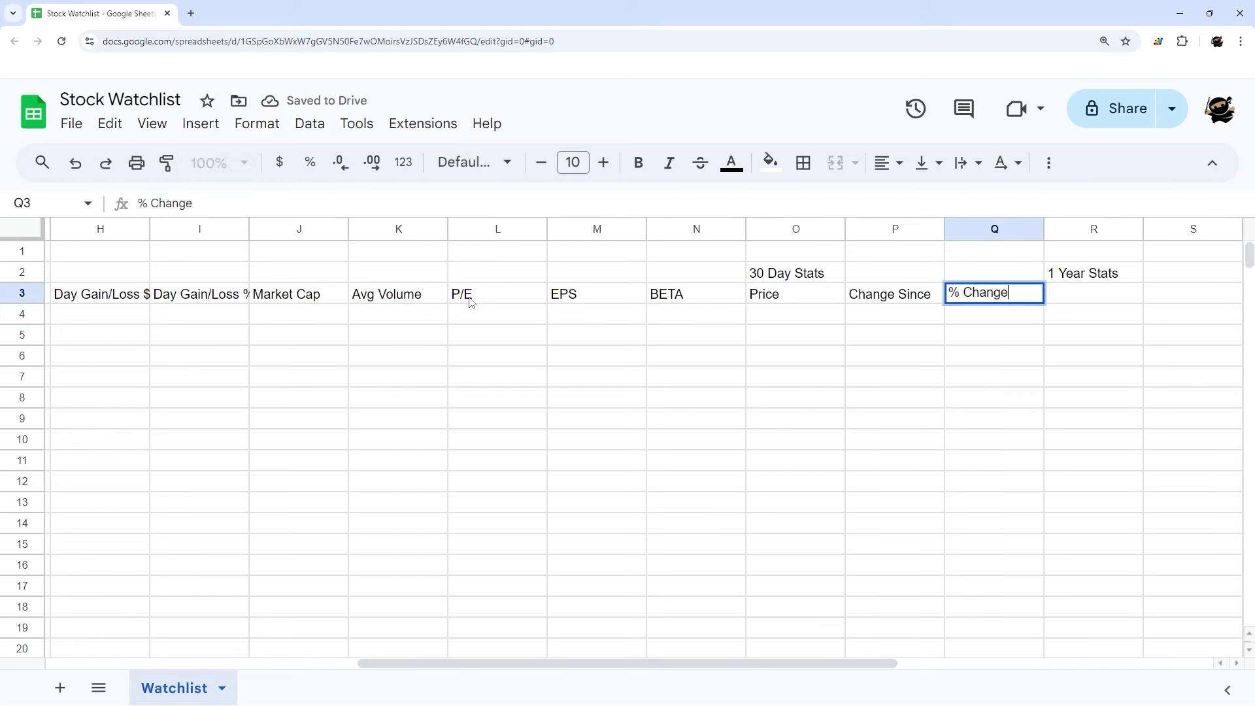
- Copy the three headers in O3 to Q3 into R3 to T3 under 1 Year Stats
left_click_drag(764, 295, 1031, 297)
key("ctrl+c")
left_click(1072, 298)
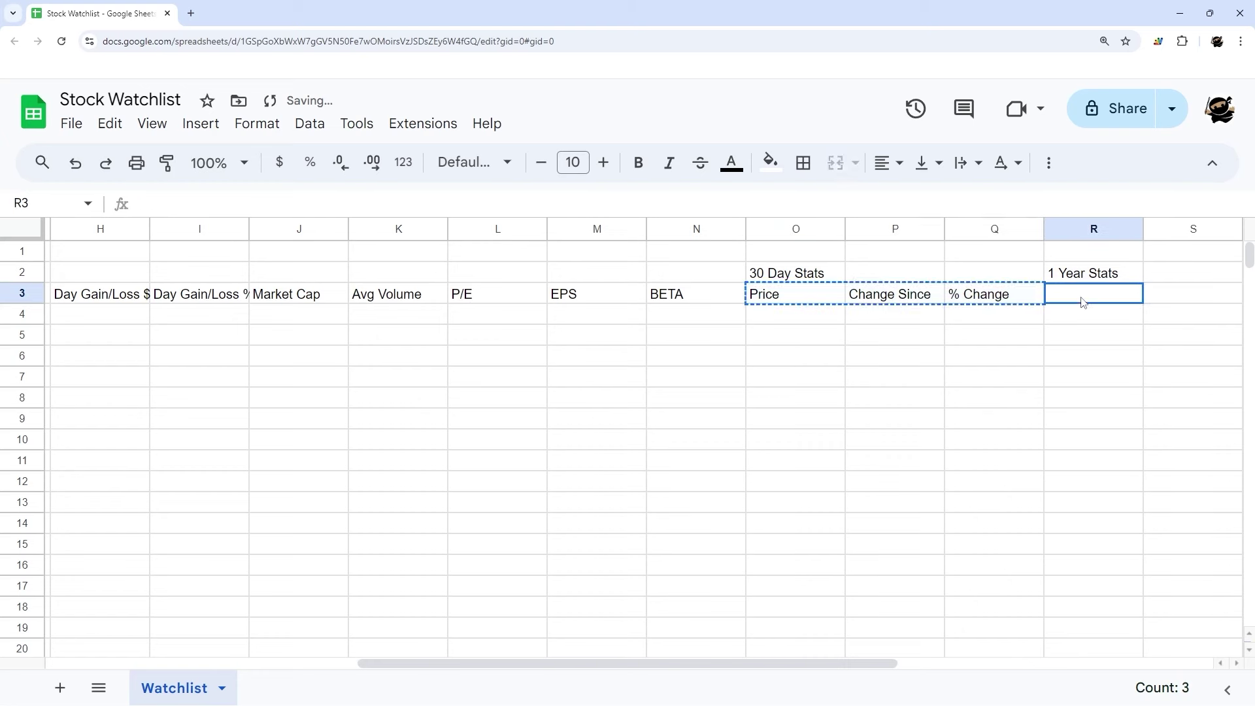
key("ctrl+v")
- Resize column U to a width of 20 pixels
left_click_drag(884, 661, 1087, 661)
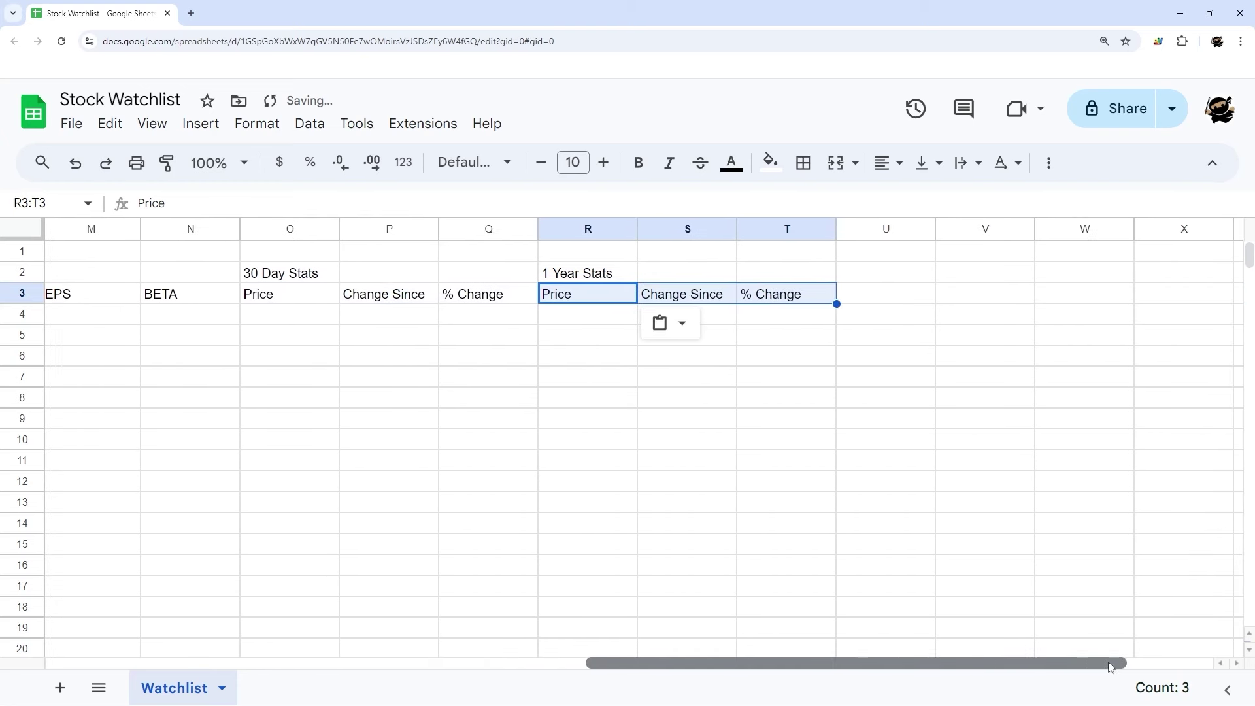
left_click(891, 228)
right_click(891, 224)
left_click(970, 469)
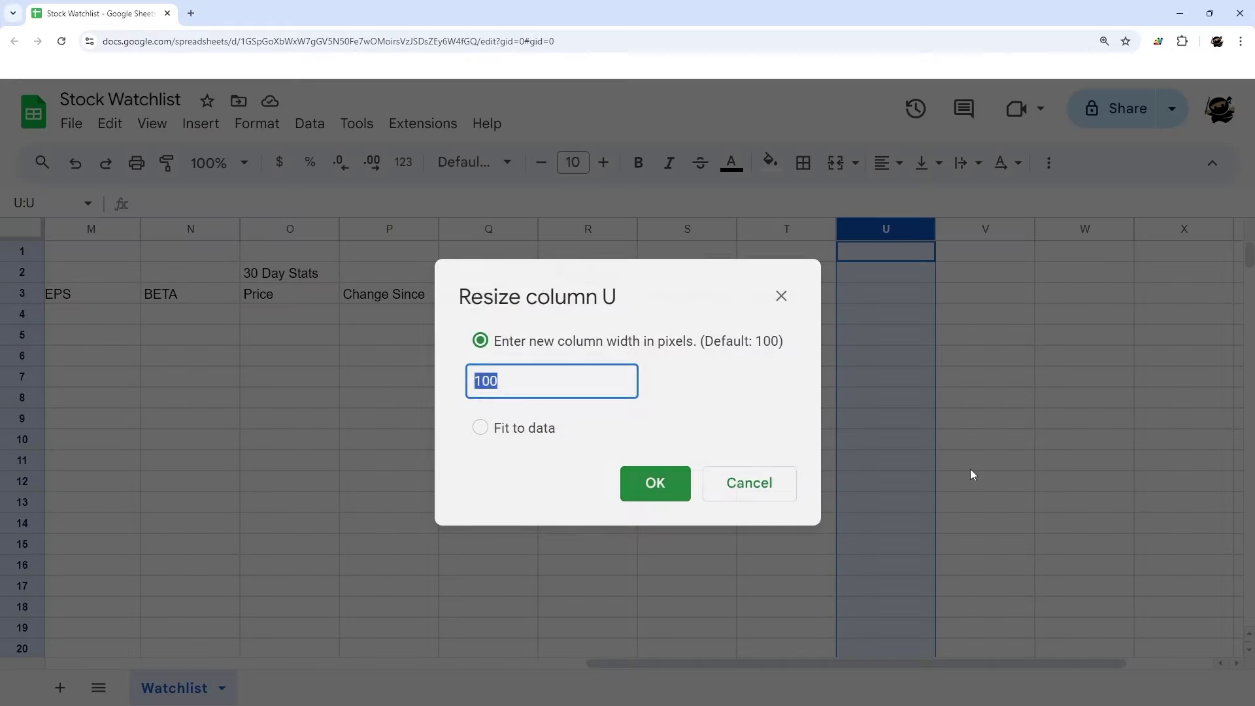
type("20")
key("Return")
- Delete all the empty columns after column U
left_click_drag(908, 228, 1028, 230)
right_click(1028, 230)
left_click(1023, 383)
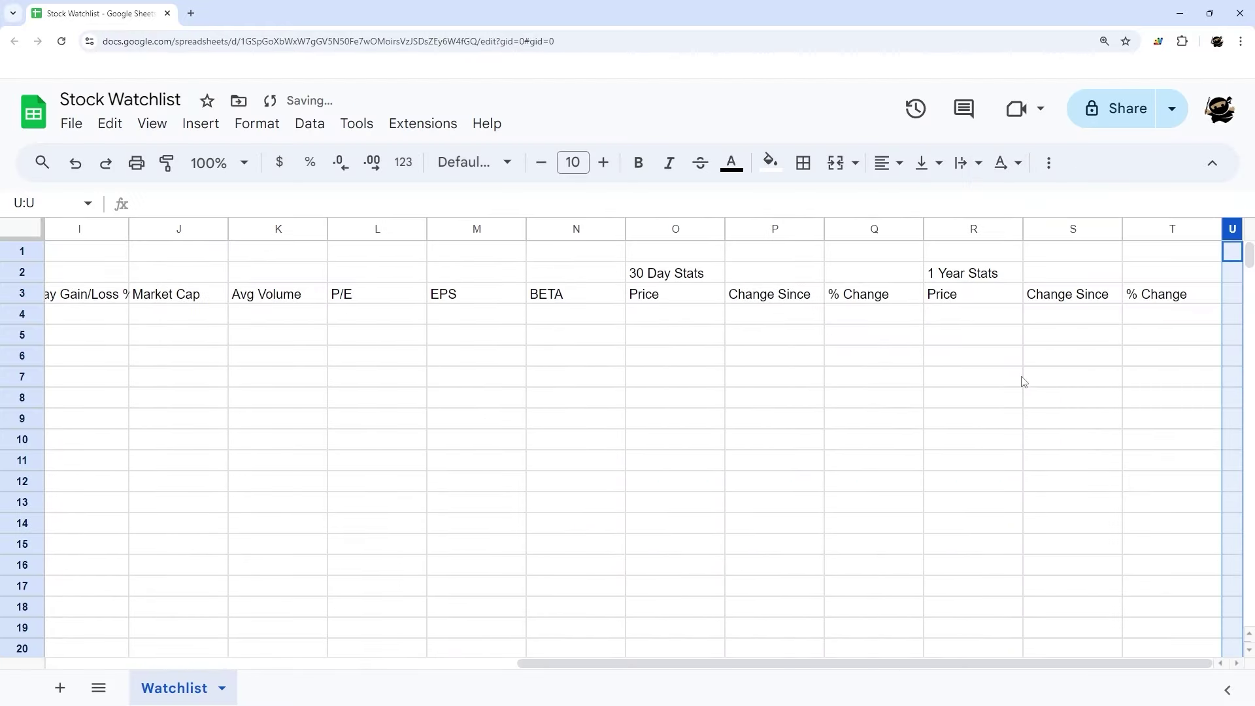
- Resize column A to a width of 20 pixels
left_click_drag(799, 660, 330, 661)
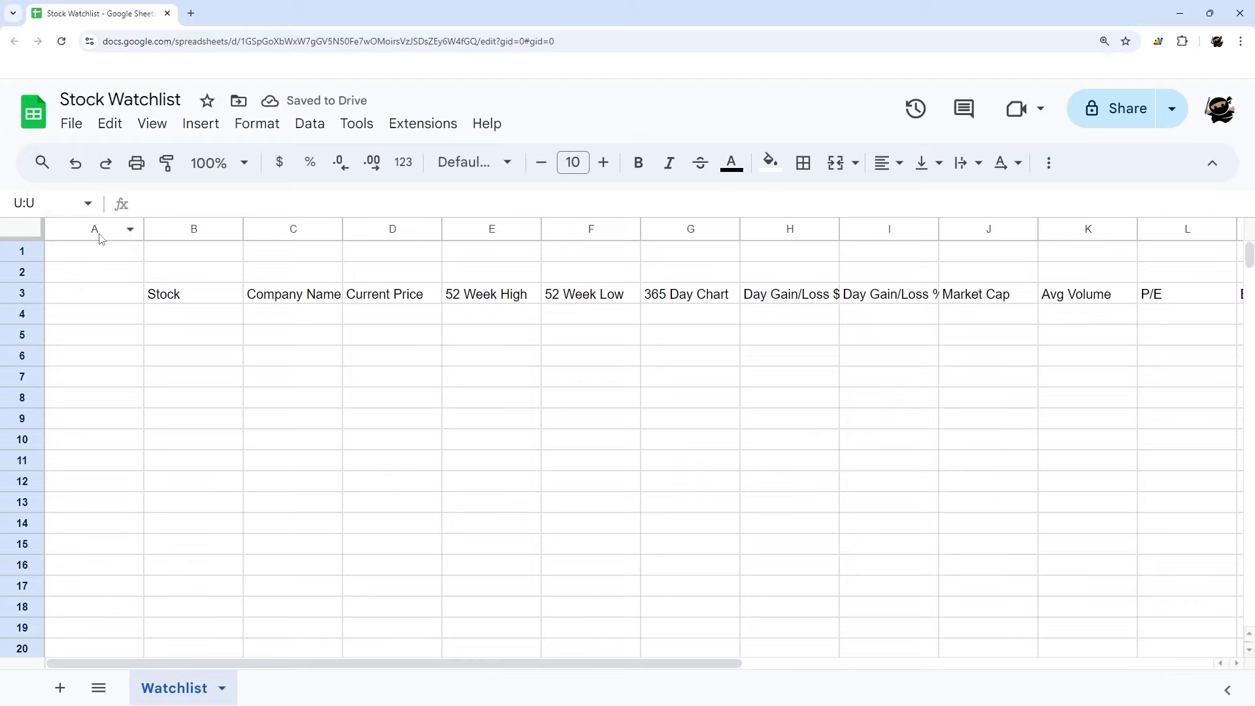
right_click(98, 228)
left_click(186, 478)
type("230")
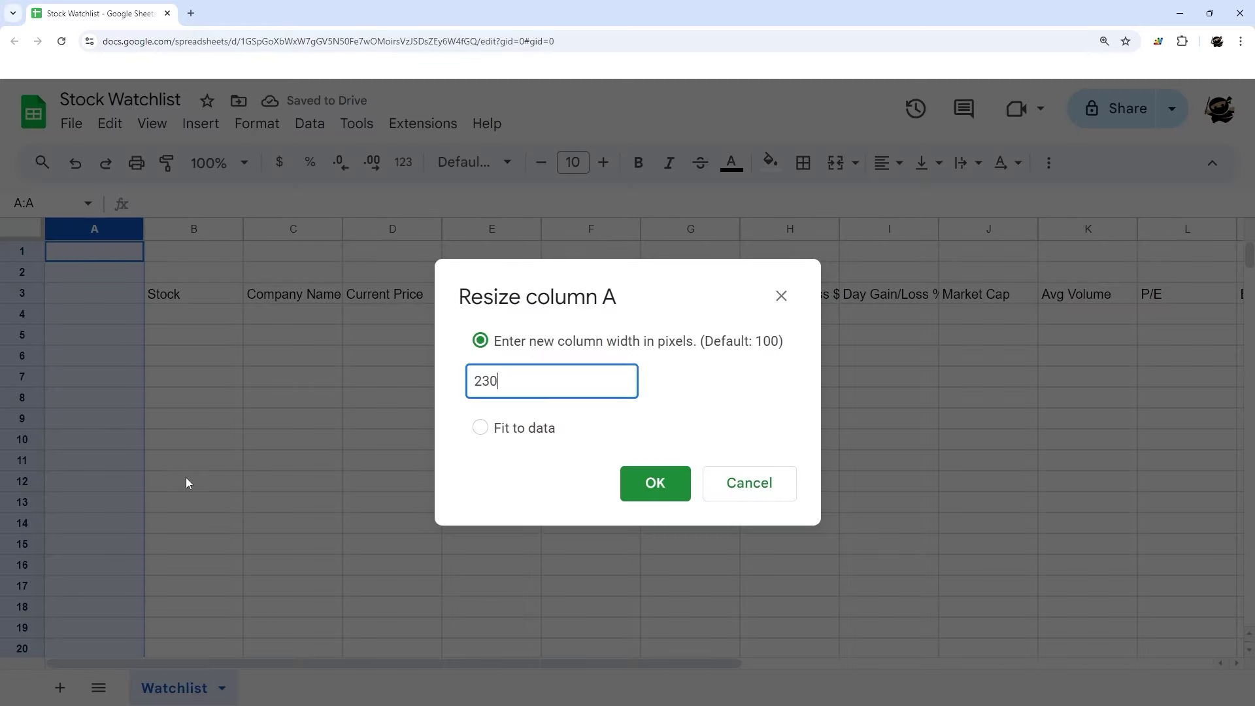
key("BackSpace")
key("BackSpace")
type("0")
key("Return")
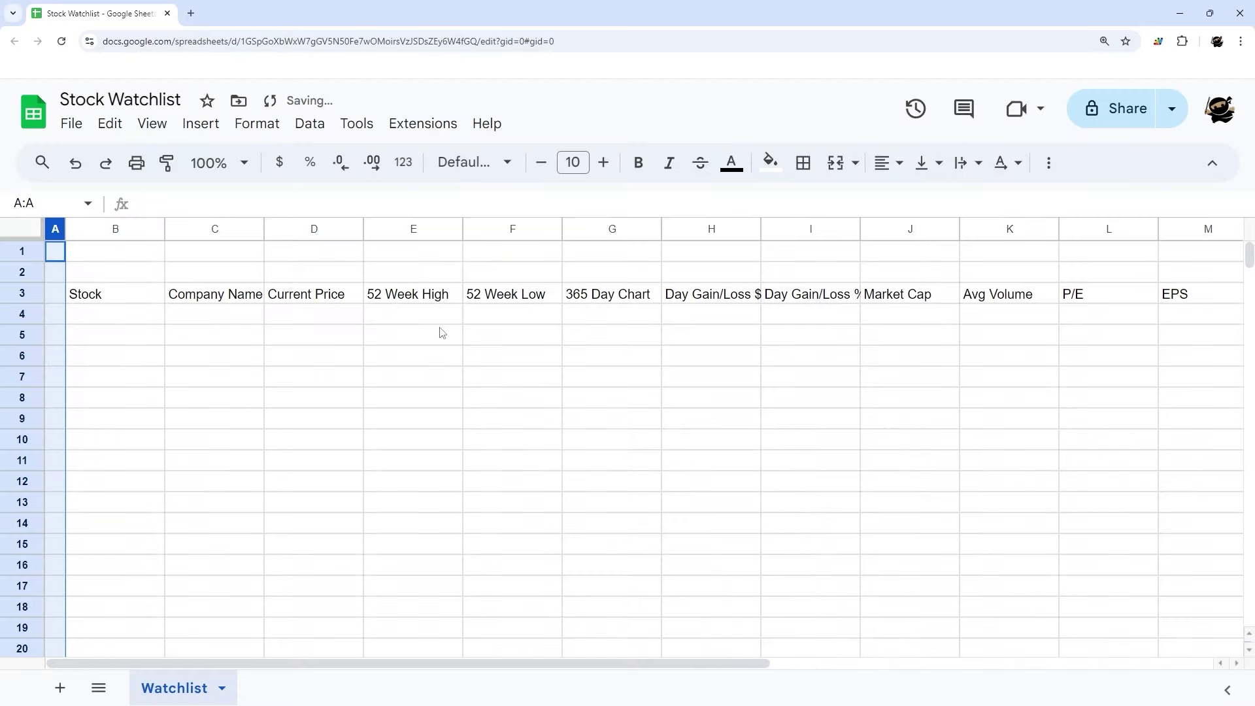
- Give the header cells B3 to T3 a medium green fill and white text
left_click(473, 382)
left_click_drag(139, 296, 1184, 299)
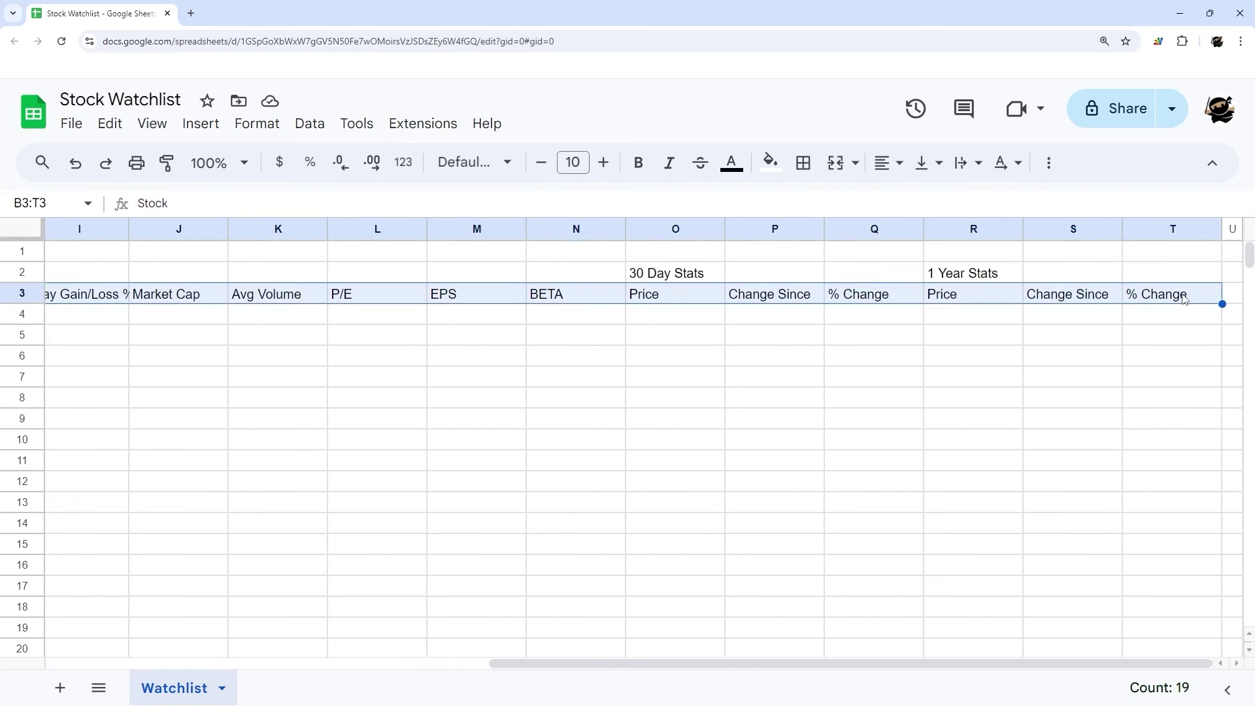
left_click(770, 162)
left_click(862, 338)
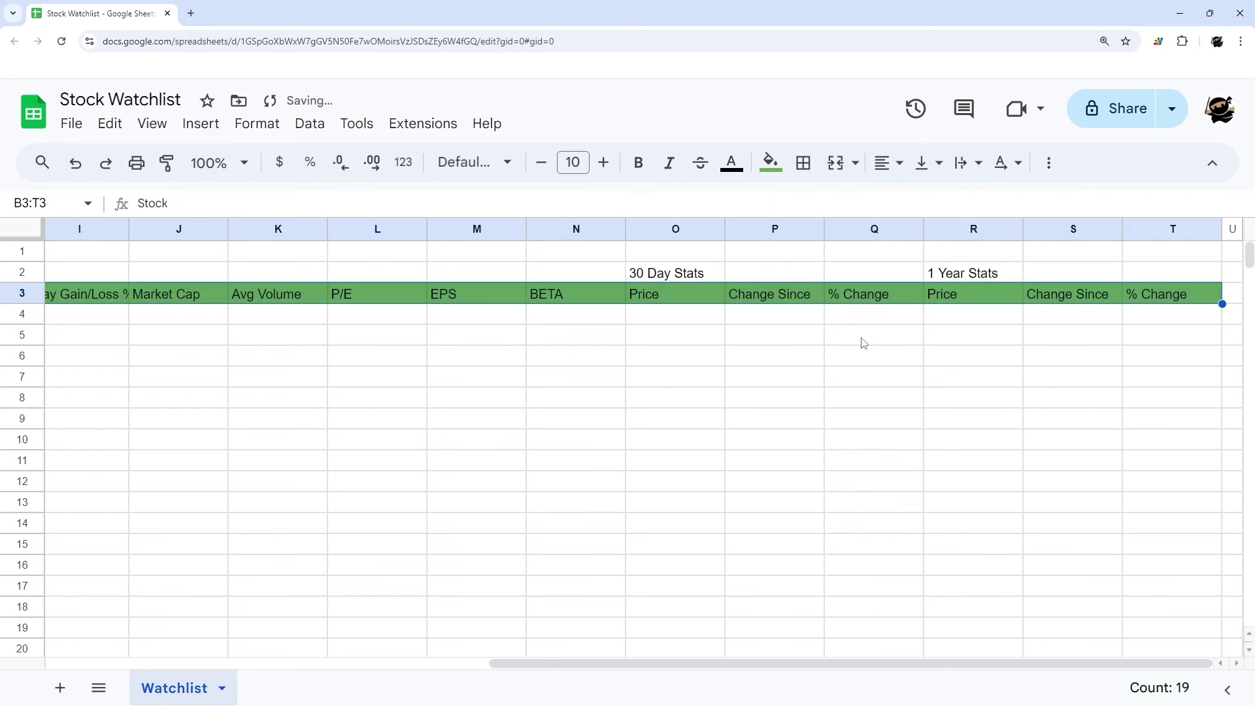
left_click(743, 166)
left_click(928, 230)
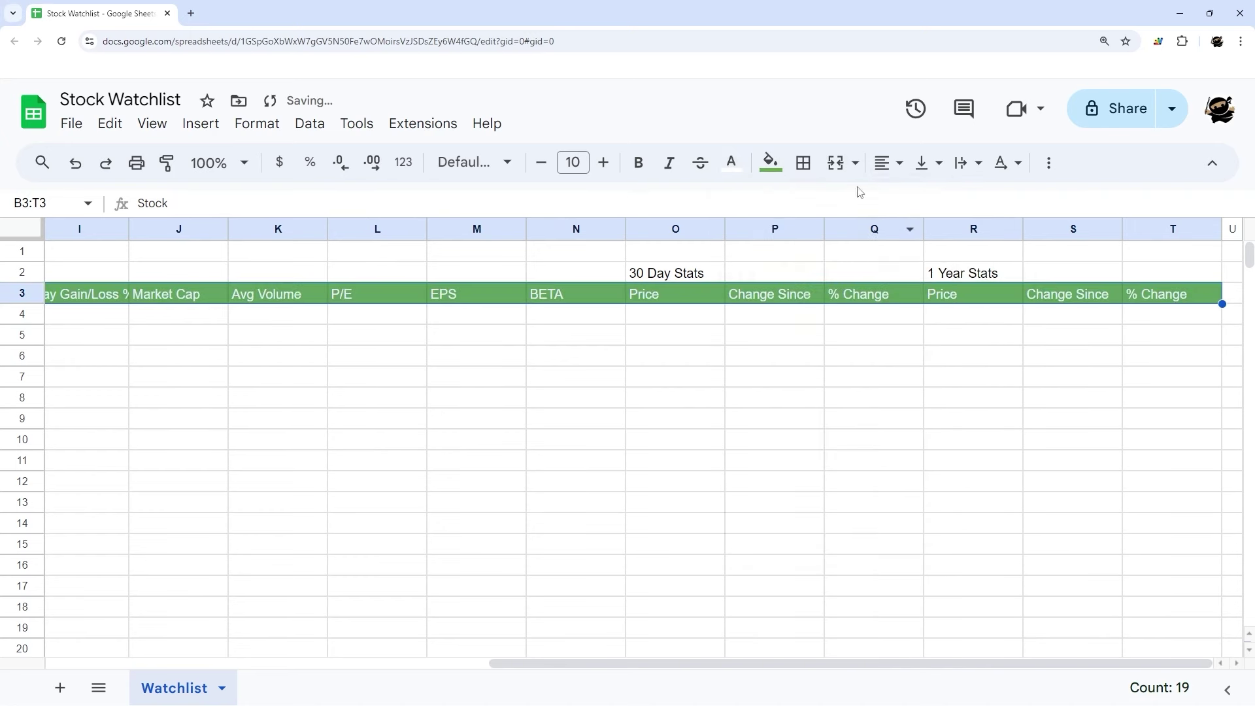
- Wrap the text in the header cells B3 to T3 and center it horizontally
left_click(961, 167)
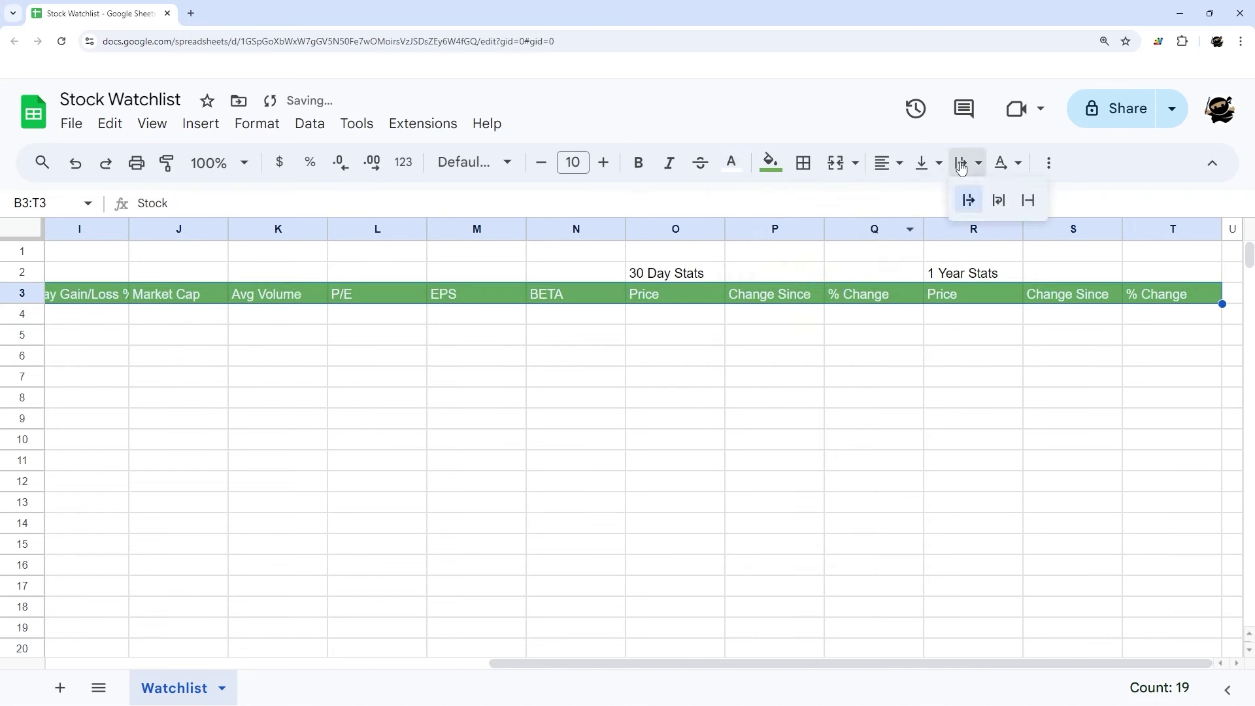
left_click(998, 200)
left_click(895, 163)
left_click(923, 198)
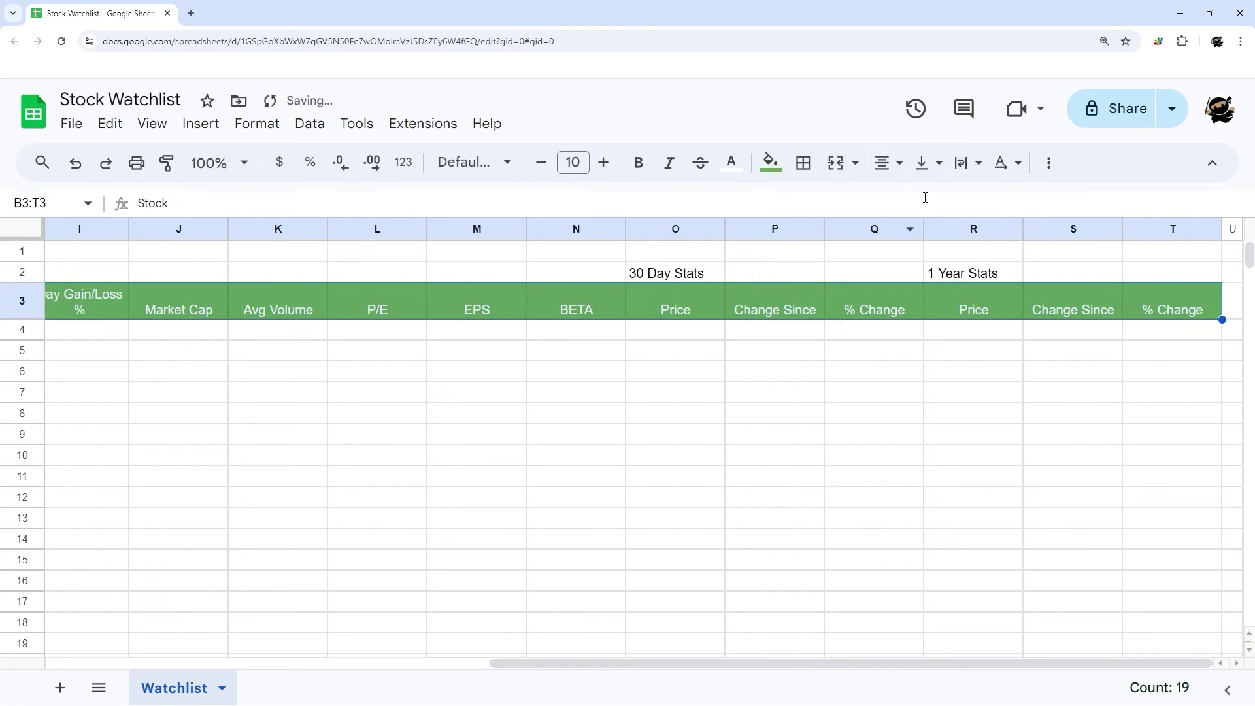
- Set the header row text to bold Montserrat at size 11
left_click(503, 162)
left_click(506, 349)
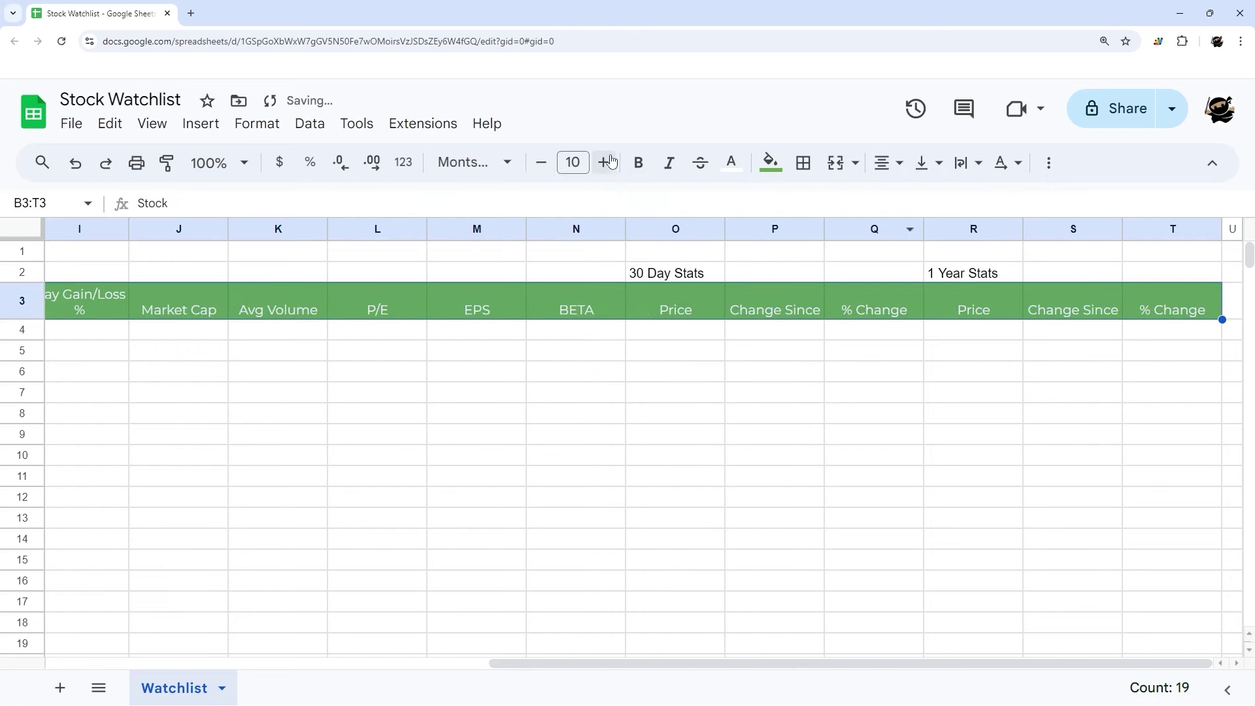
left_click(605, 163)
left_click(638, 163)
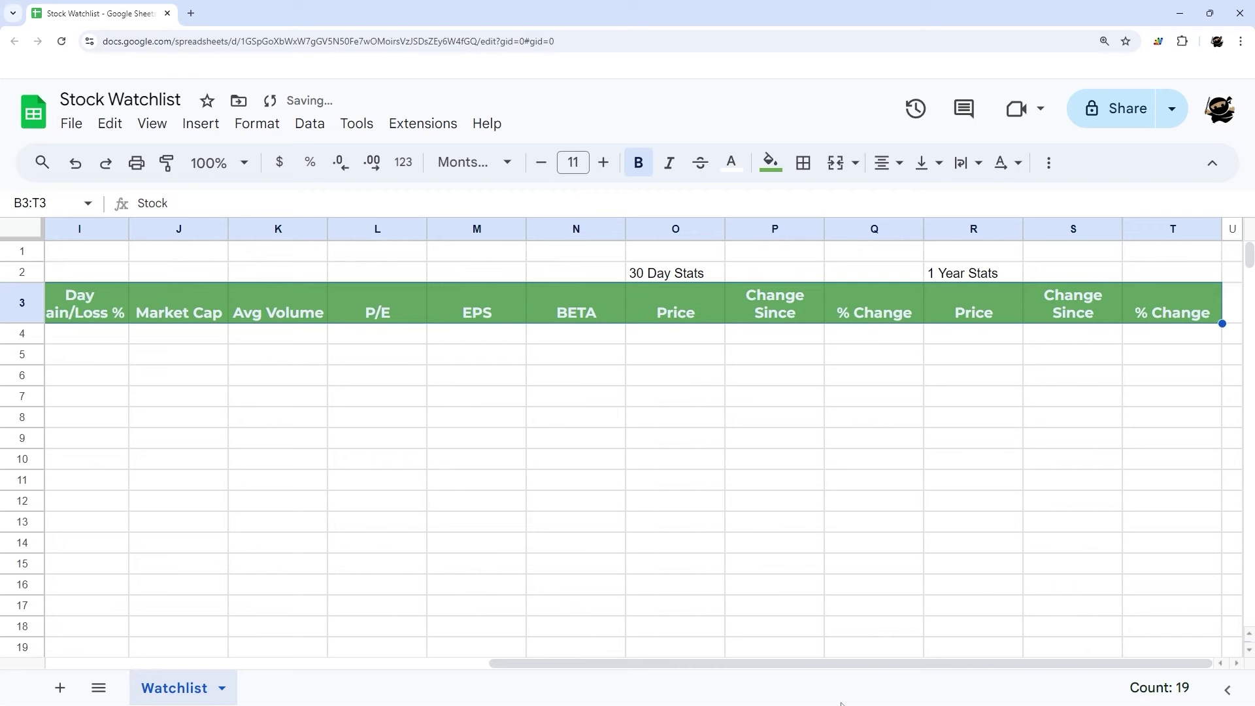
- Merge O2 to Q2 for 30 Day Stats and R2 to T2 for 1 Year Stats
left_click_drag(837, 664, 835, 664)
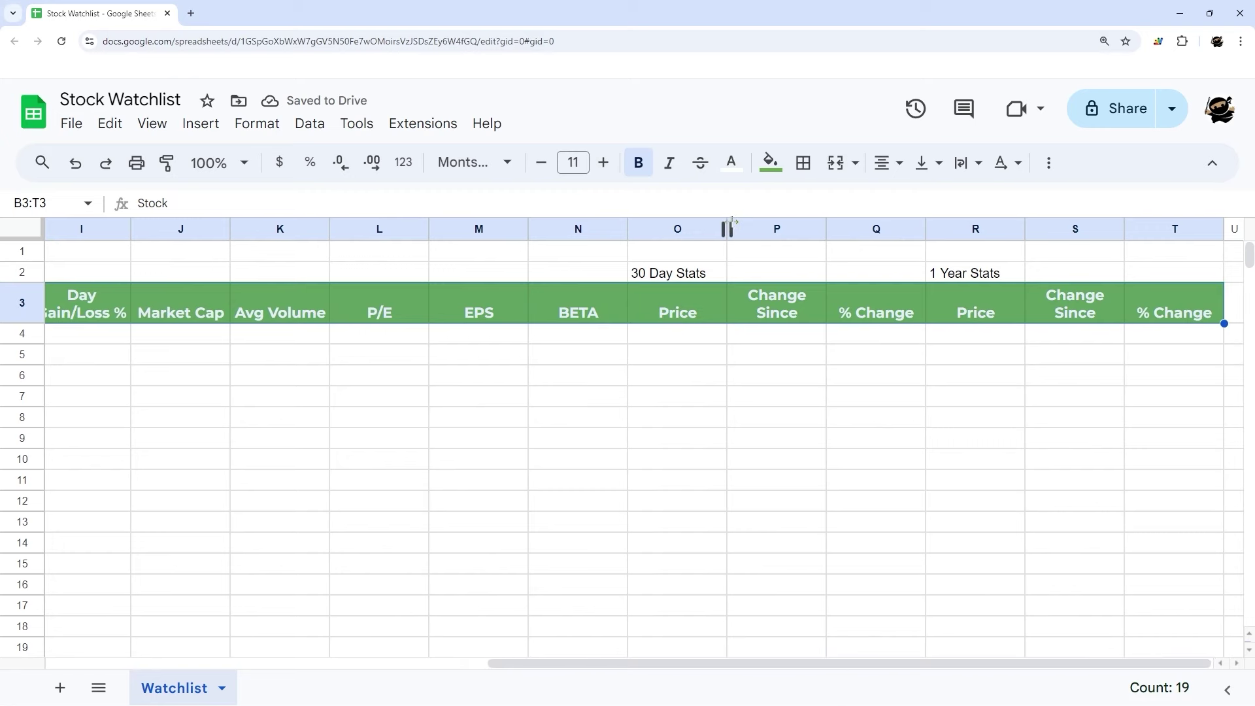
left_click_drag(704, 274, 884, 269)
left_click(836, 163)
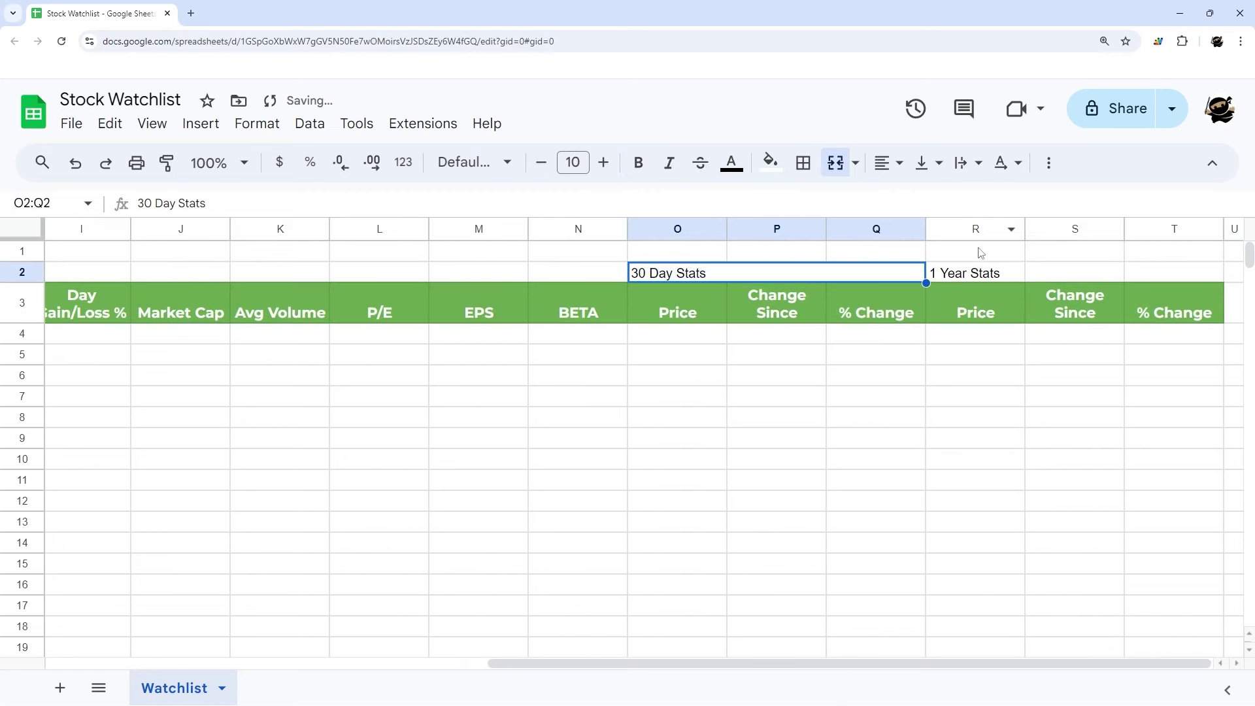
left_click_drag(980, 273, 1143, 276)
left_click(836, 164)
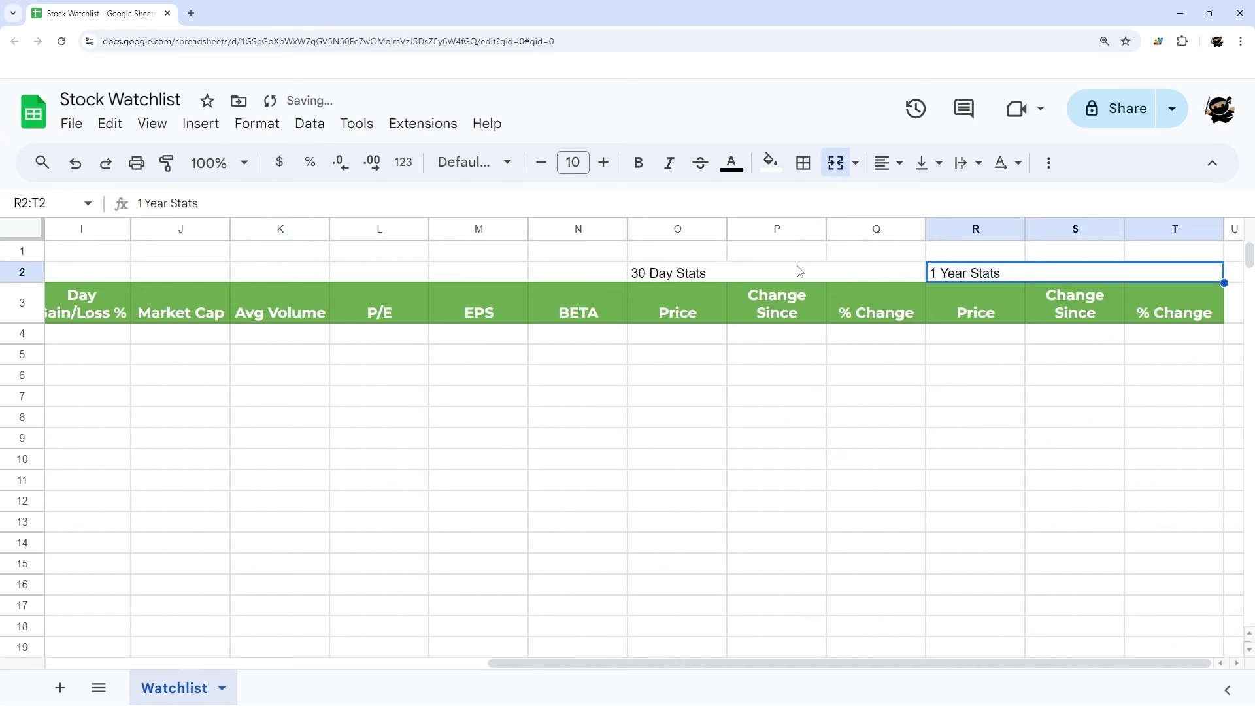
- Center the 30 Day Stats and 1 Year Stats headings and fill both merged cells with light gray
left_click_drag(798, 271, 967, 273)
left_click(889, 163)
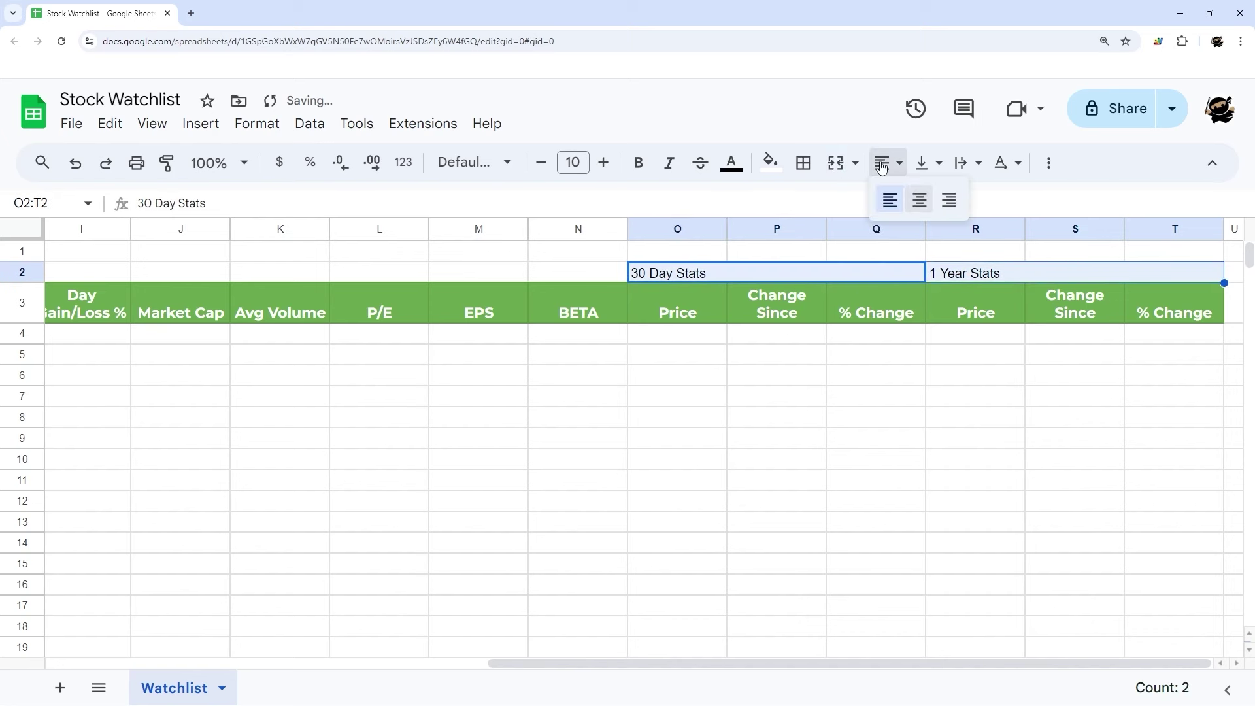
left_click(920, 200)
left_click(769, 162)
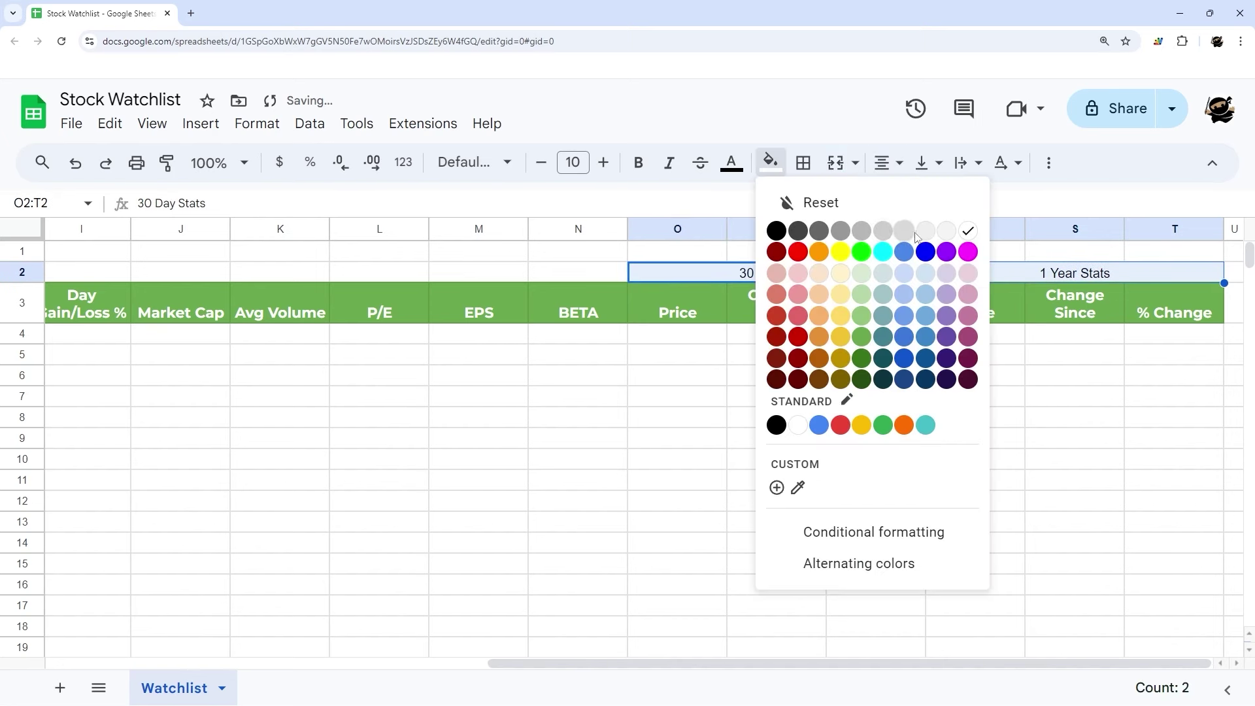
left_click(907, 230)
left_click(1002, 406)
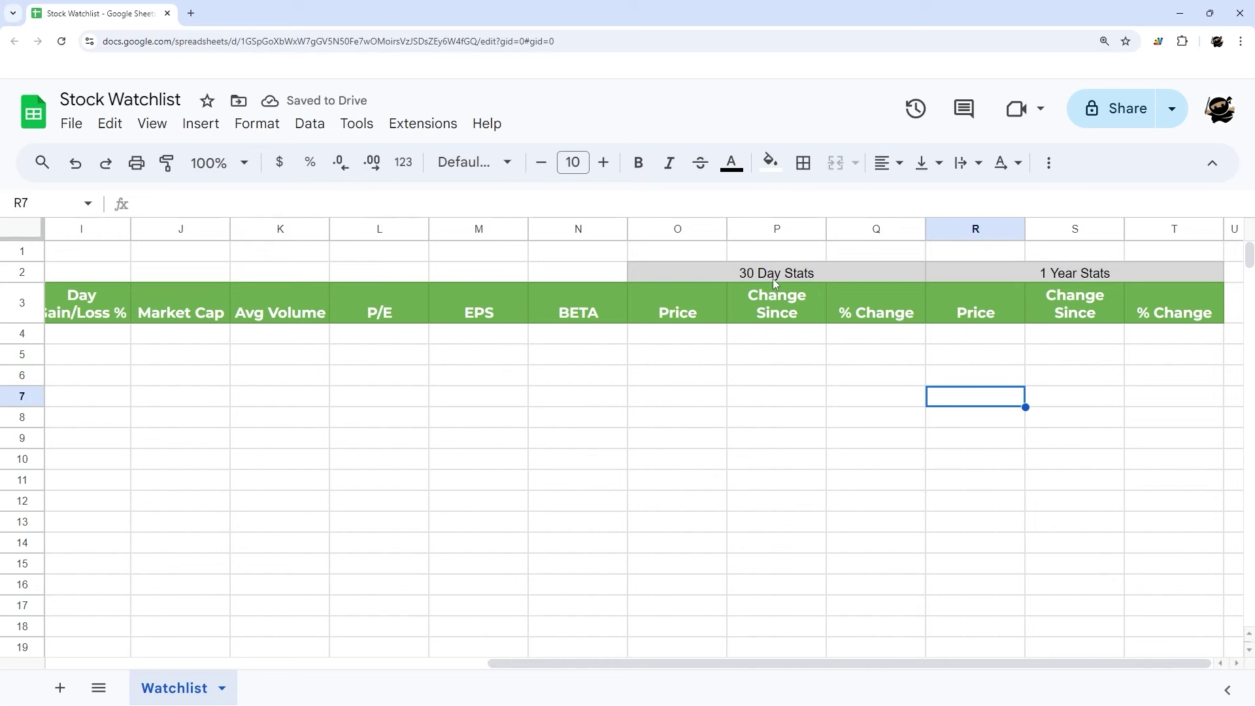
- Change the two stats group headings in row 2 to the Calibri font with white text
left_click_drag(772, 278, 1013, 276)
left_click(485, 167)
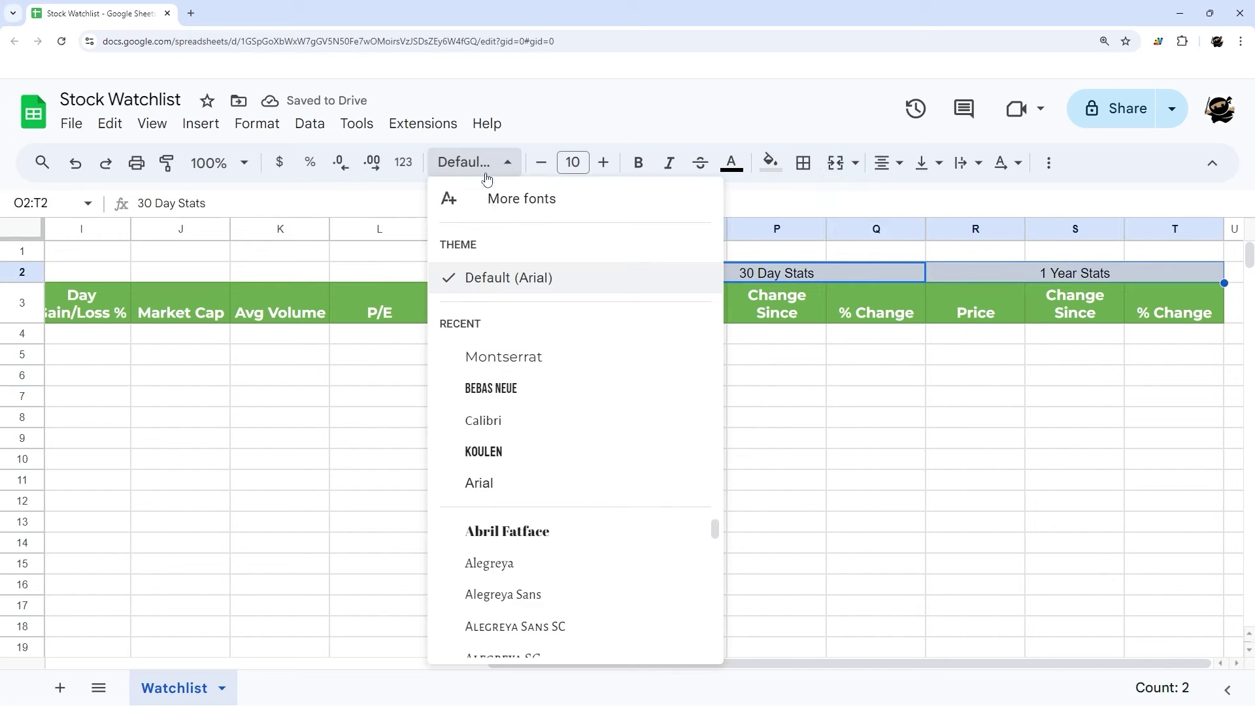
left_click(492, 421)
left_click(728, 170)
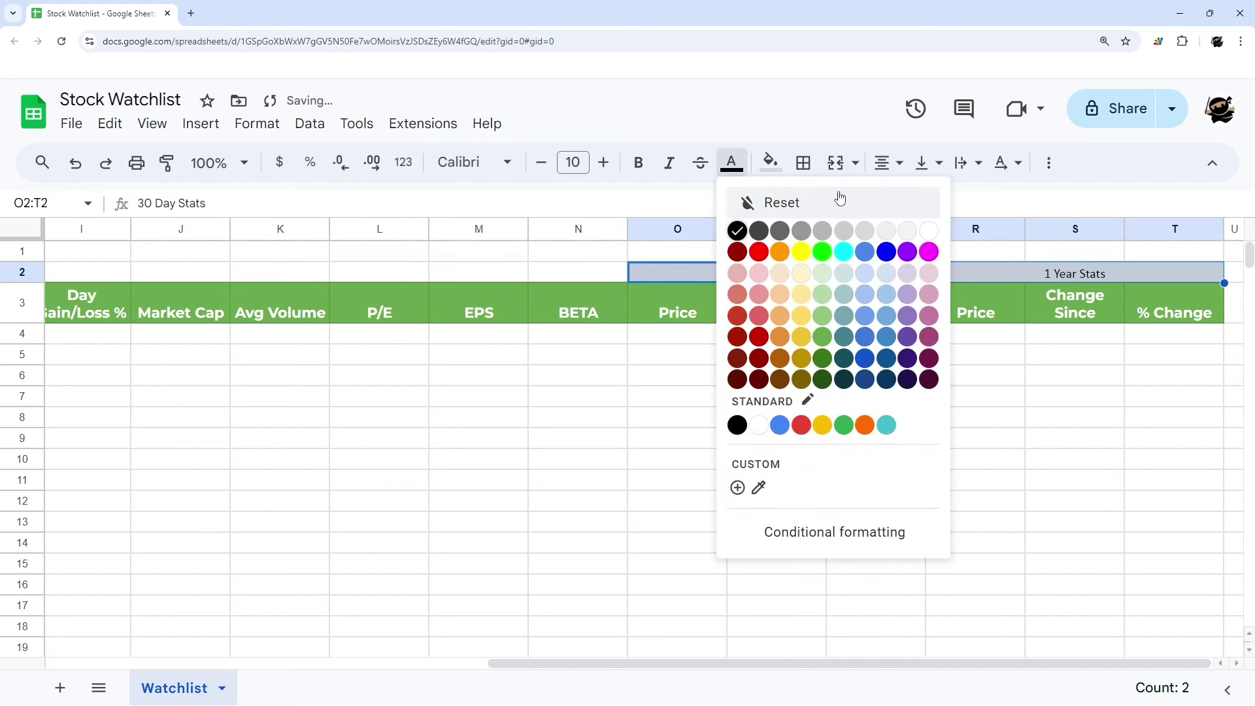
left_click(925, 230)
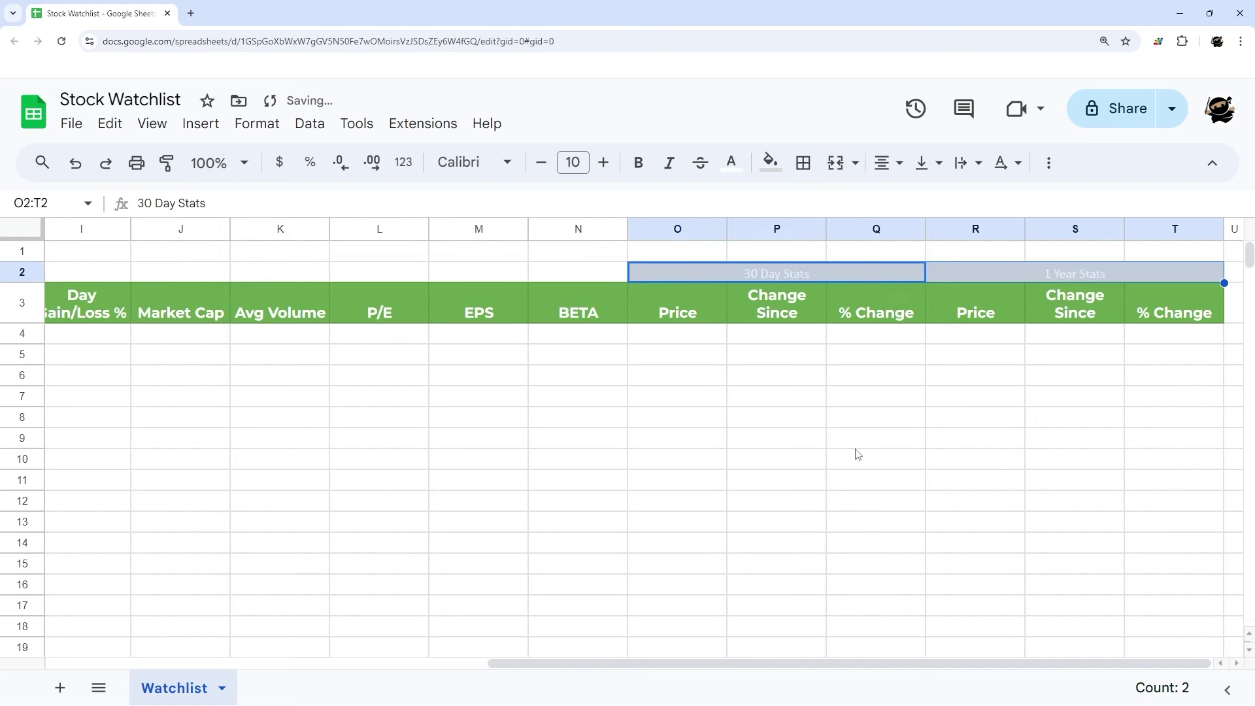
- Fill the 30 Day Stats and 1 Year Stats cells with a darker gray
left_click(770, 164)
left_click(864, 230)
left_click(875, 375)
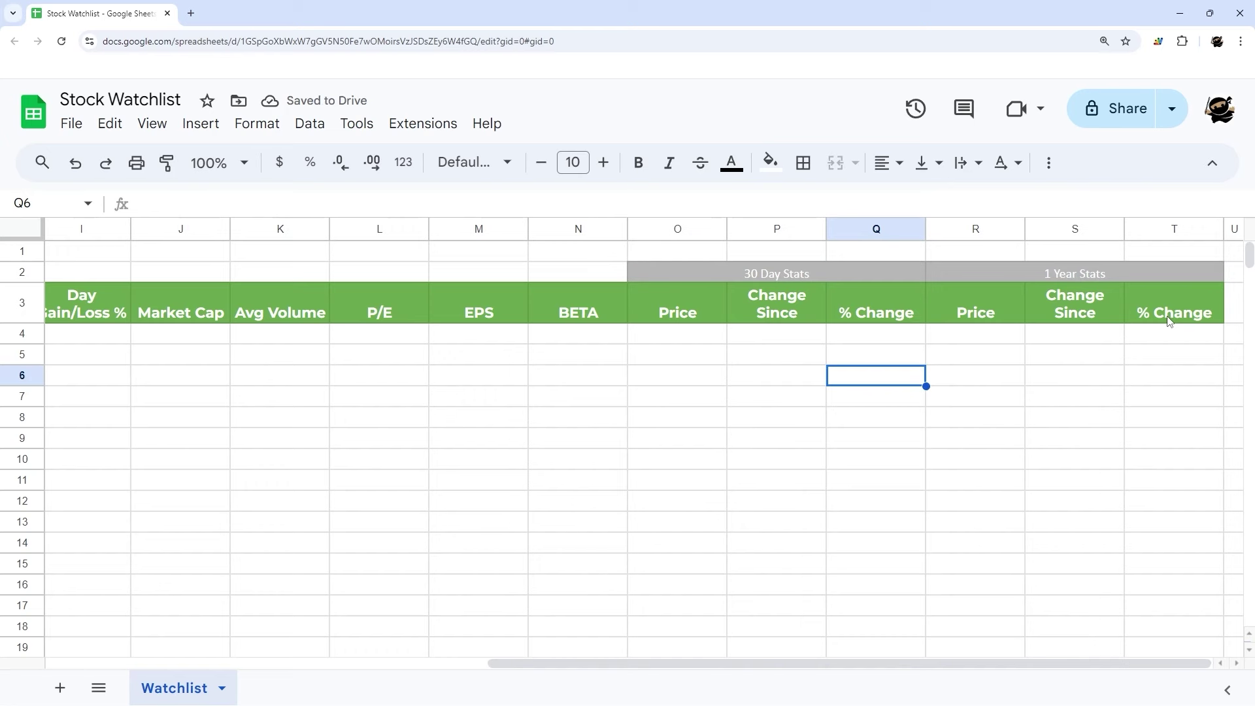
- Change the fill of the header cells B3 to T3 to a darker green
left_click_drag(1169, 320, 145, 307)
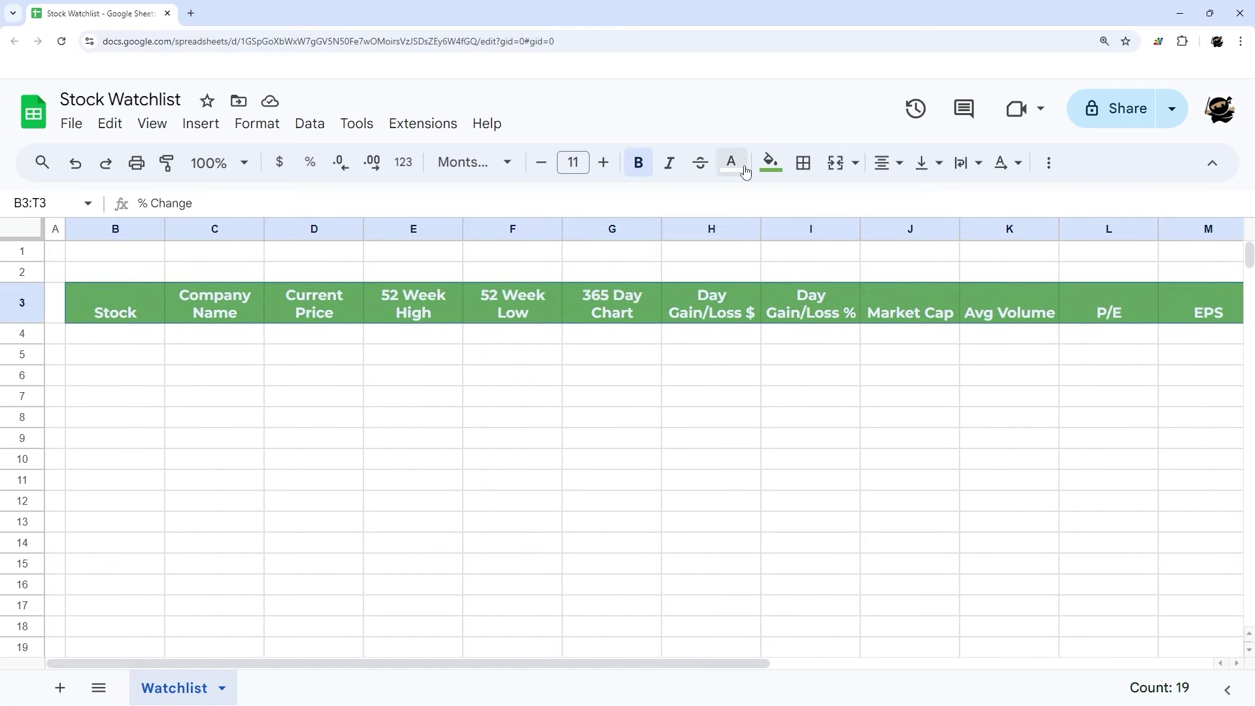
left_click(771, 162)
left_click(860, 362)
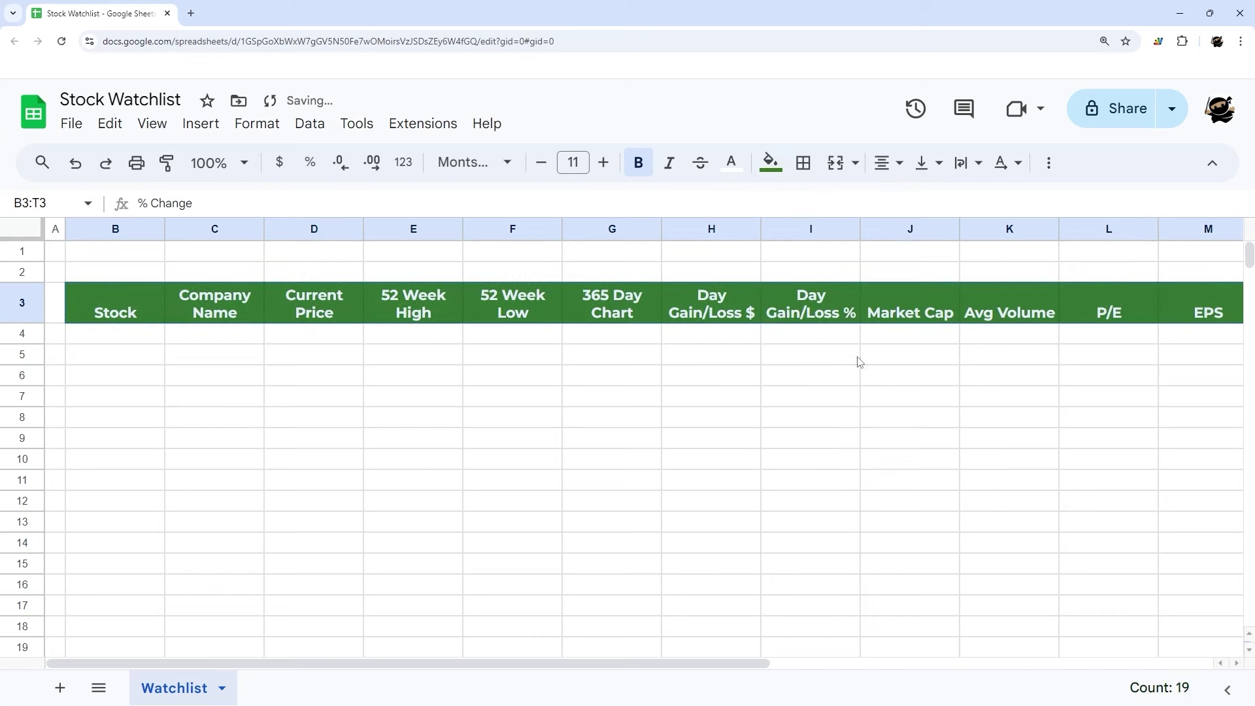
- Switch the header row font to Bebas Neue and remove its bold formatting
left_click(457, 162)
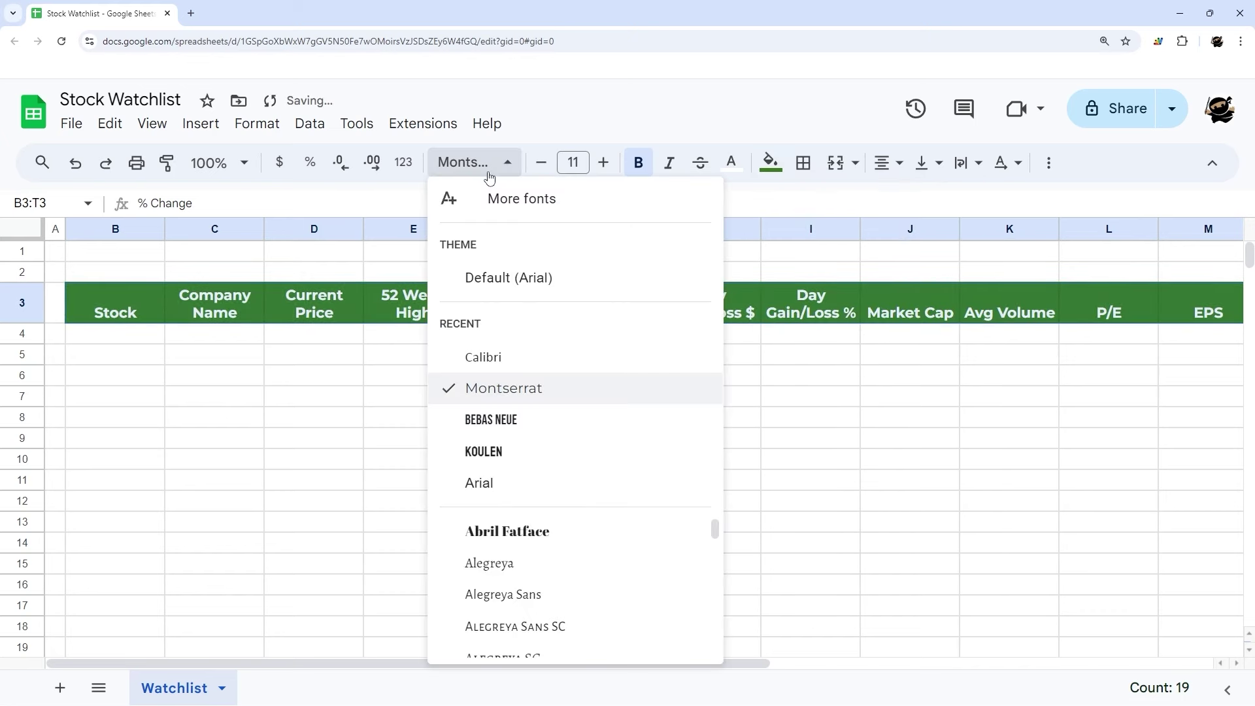
left_click(506, 415)
left_click(641, 163)
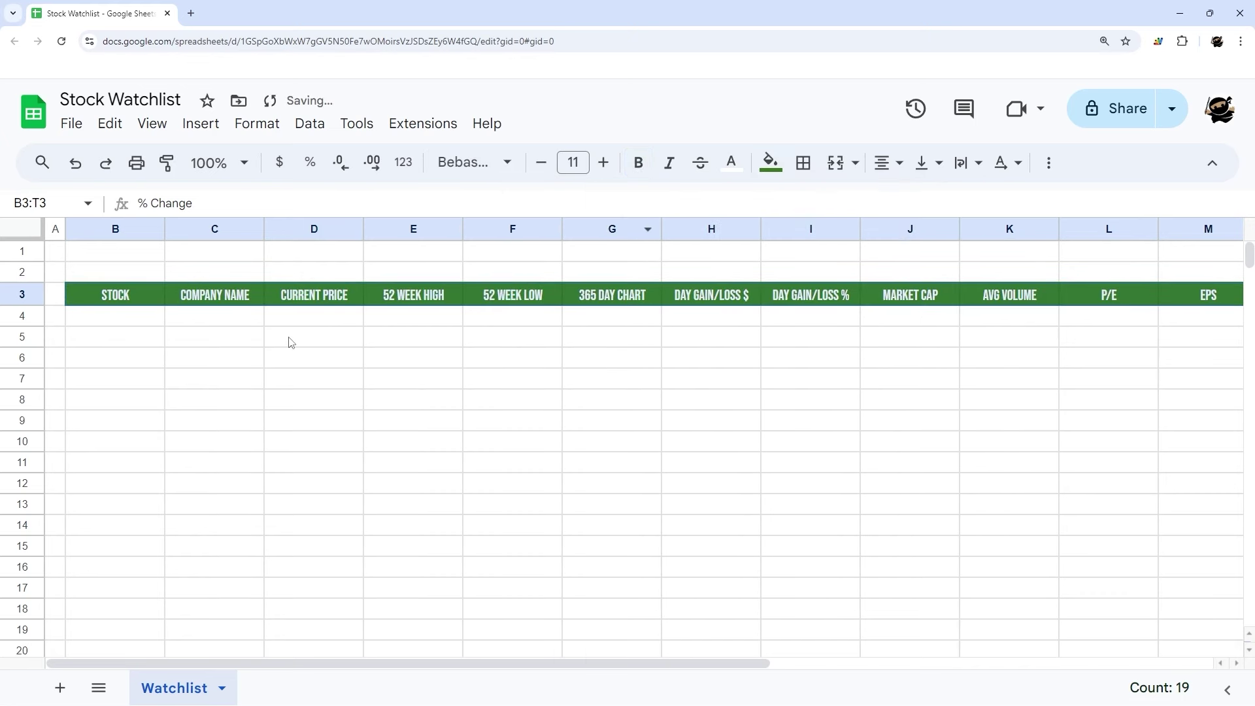
left_click(357, 357)
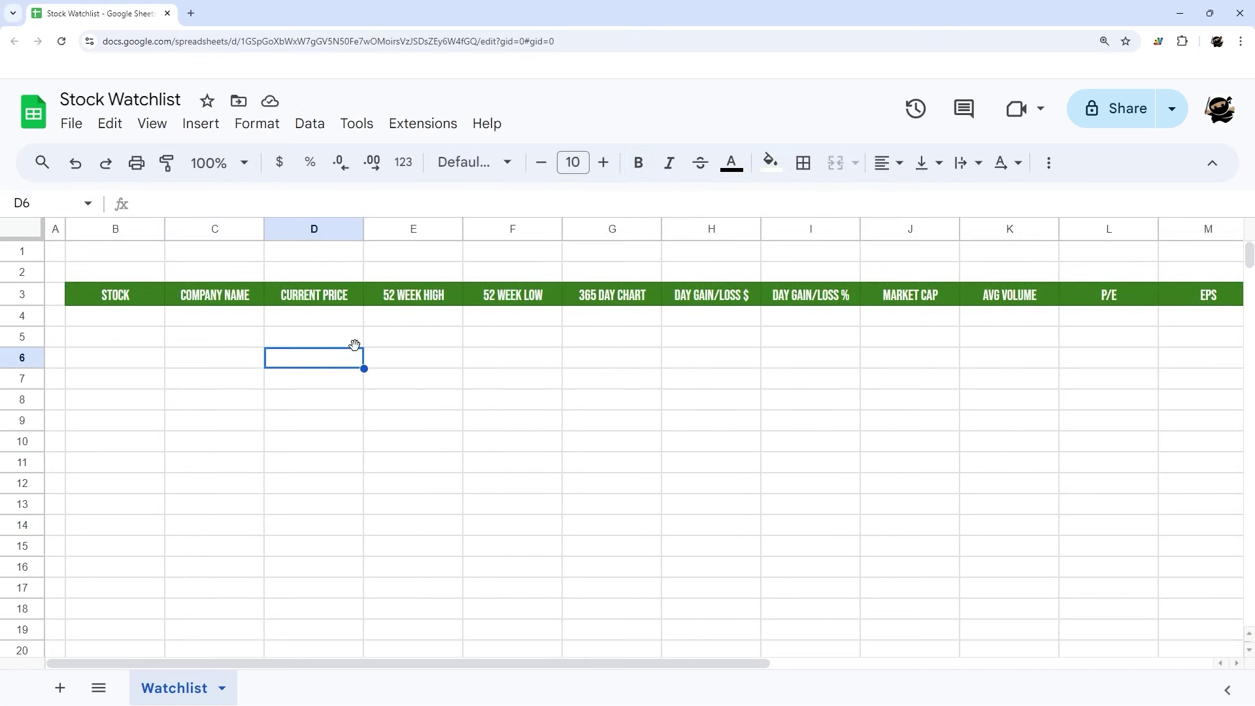
- Enter the tickers AAPL in B4 and AMZN in B5 under the Stock header
left_click(125, 326)
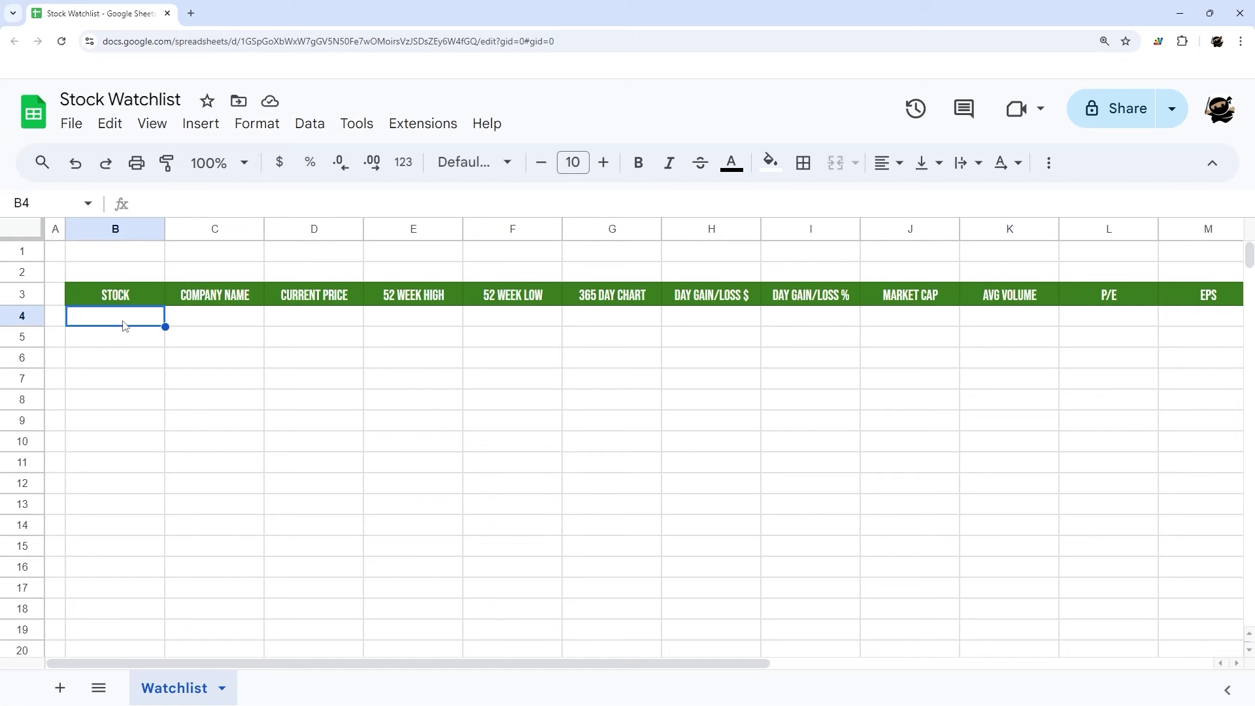
type("AAPL")
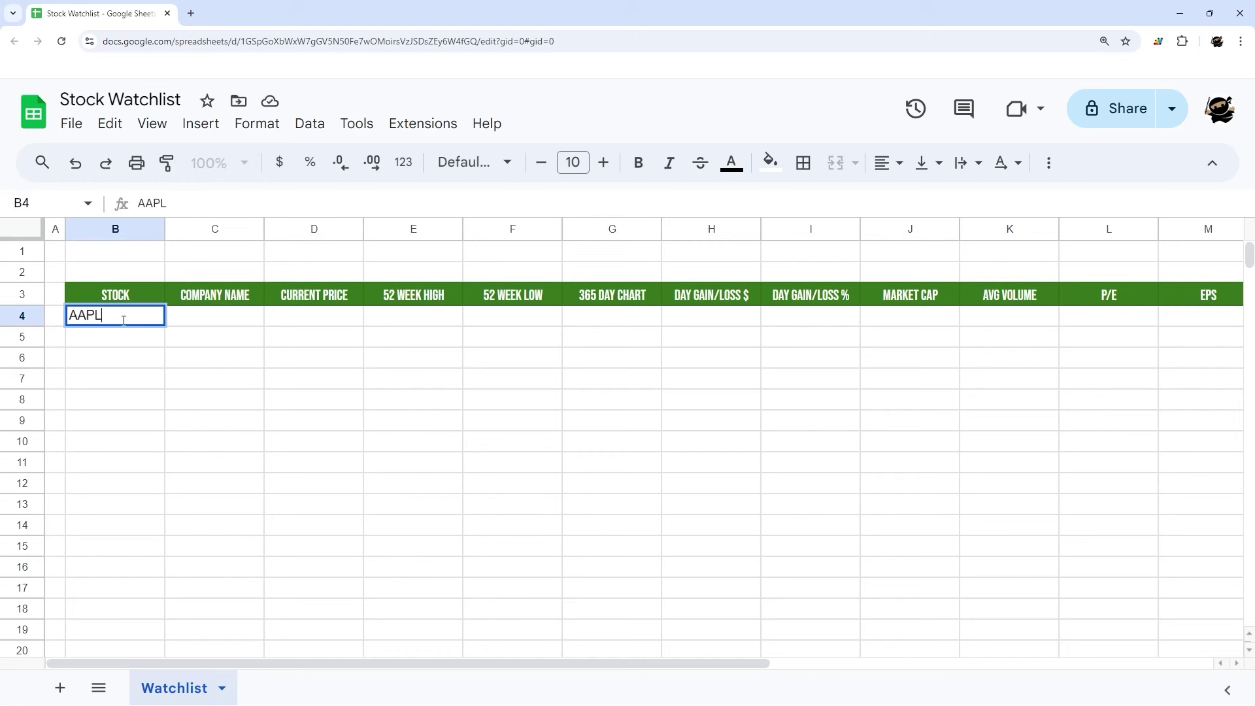
key("Return")
type("AM")
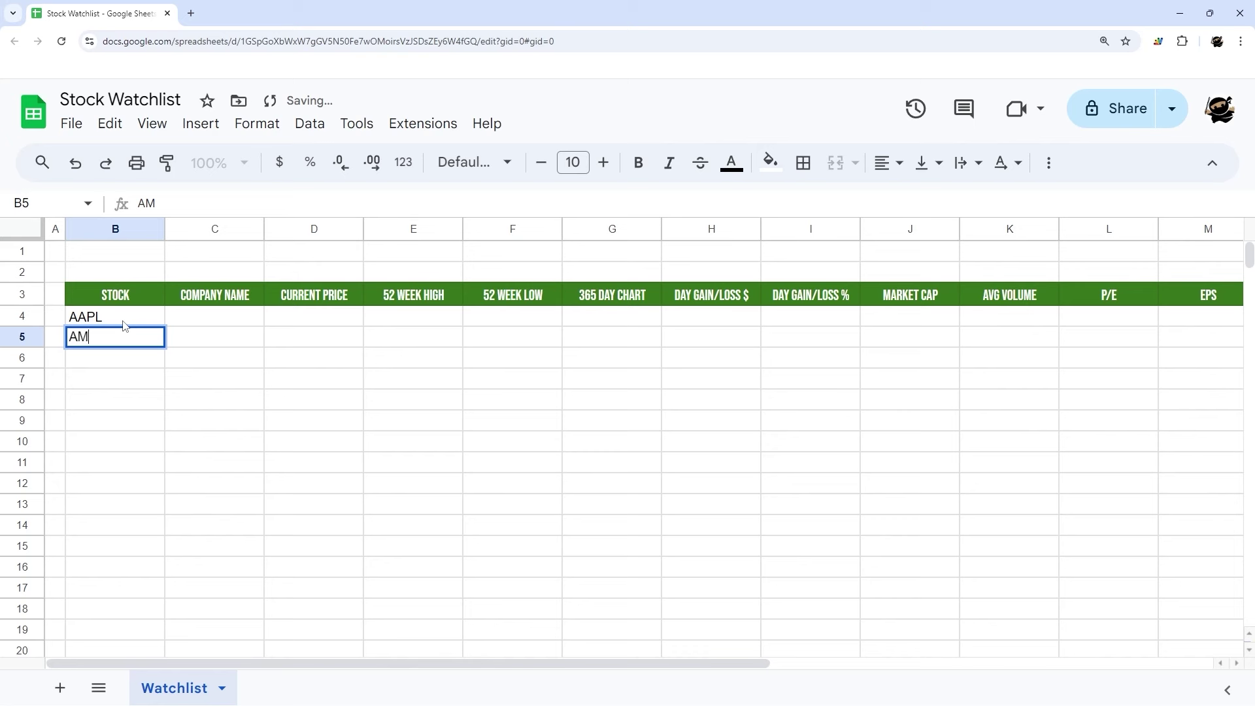
type("ZN")
key("Return")
key("Up")
key("Up")
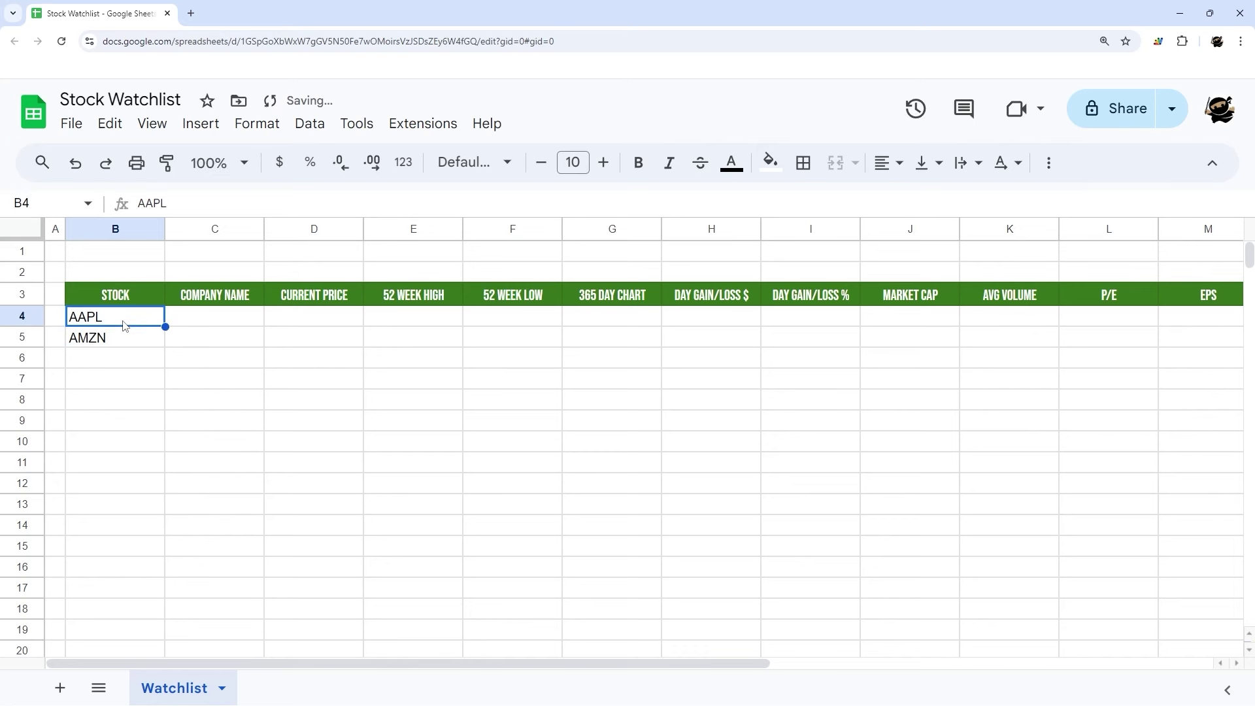
- Start a GOOGLEFINANCE formula in C4 under Company Name
left_click(199, 319)
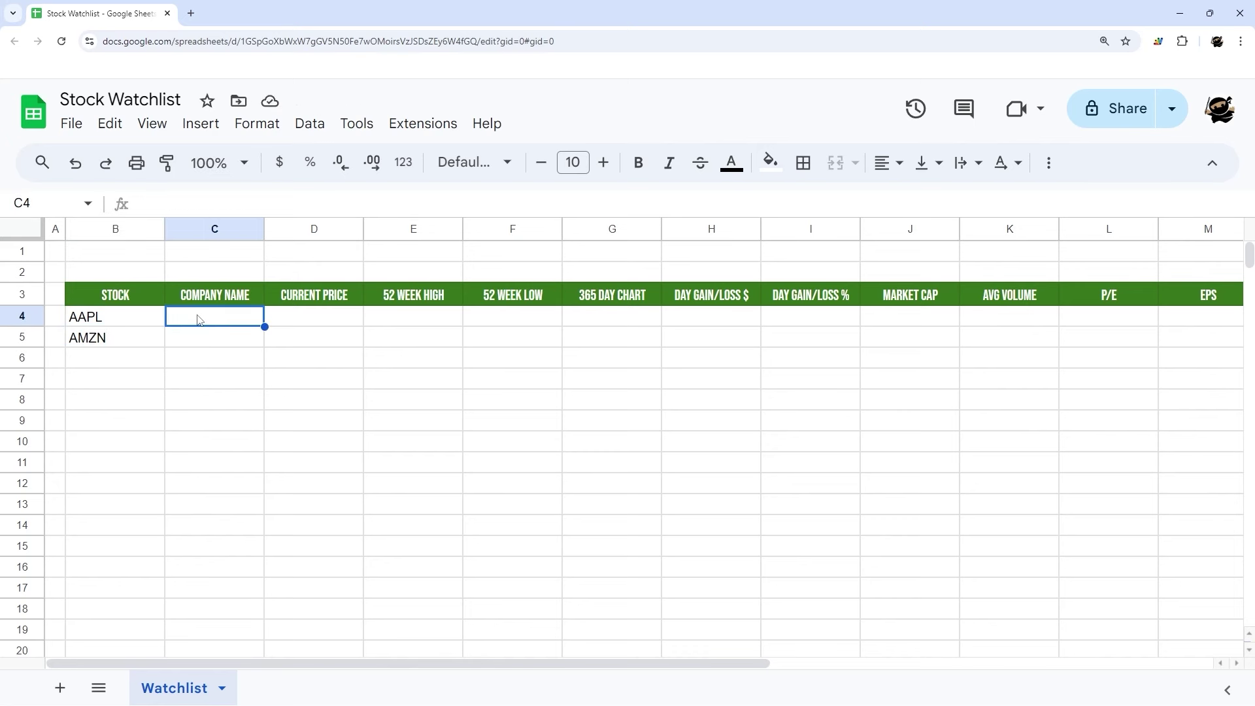
type("=goo")
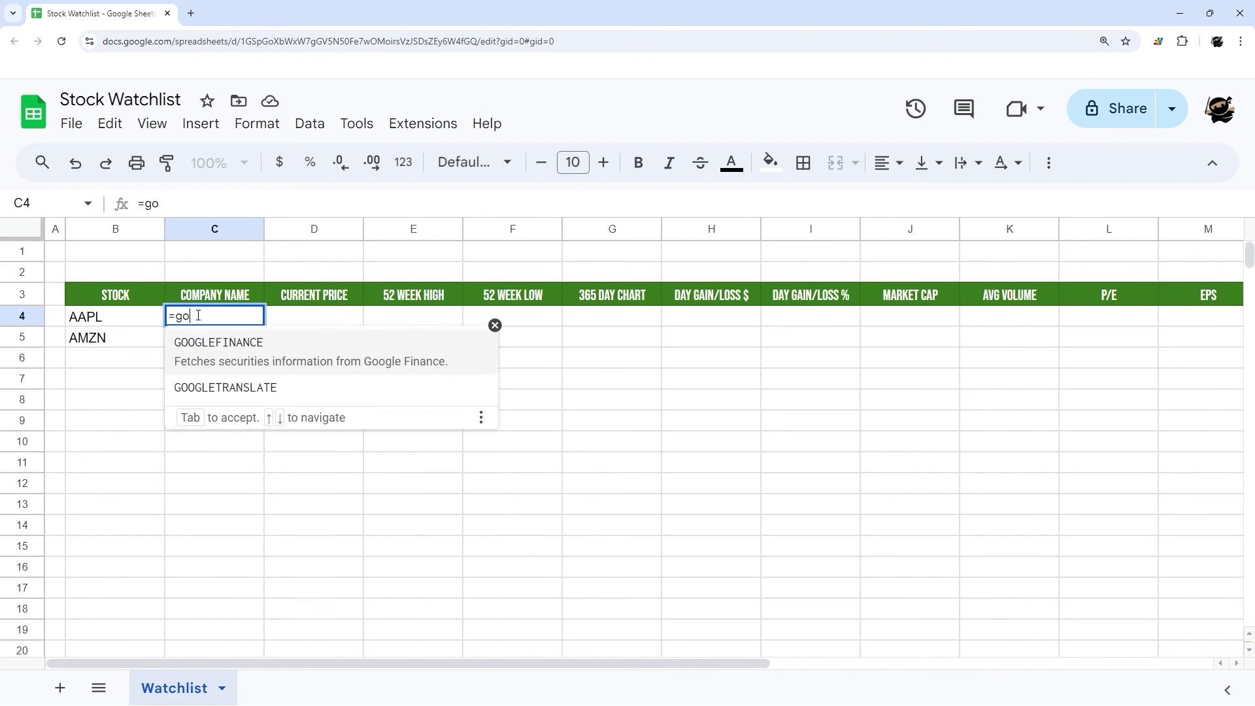
key("Tab")
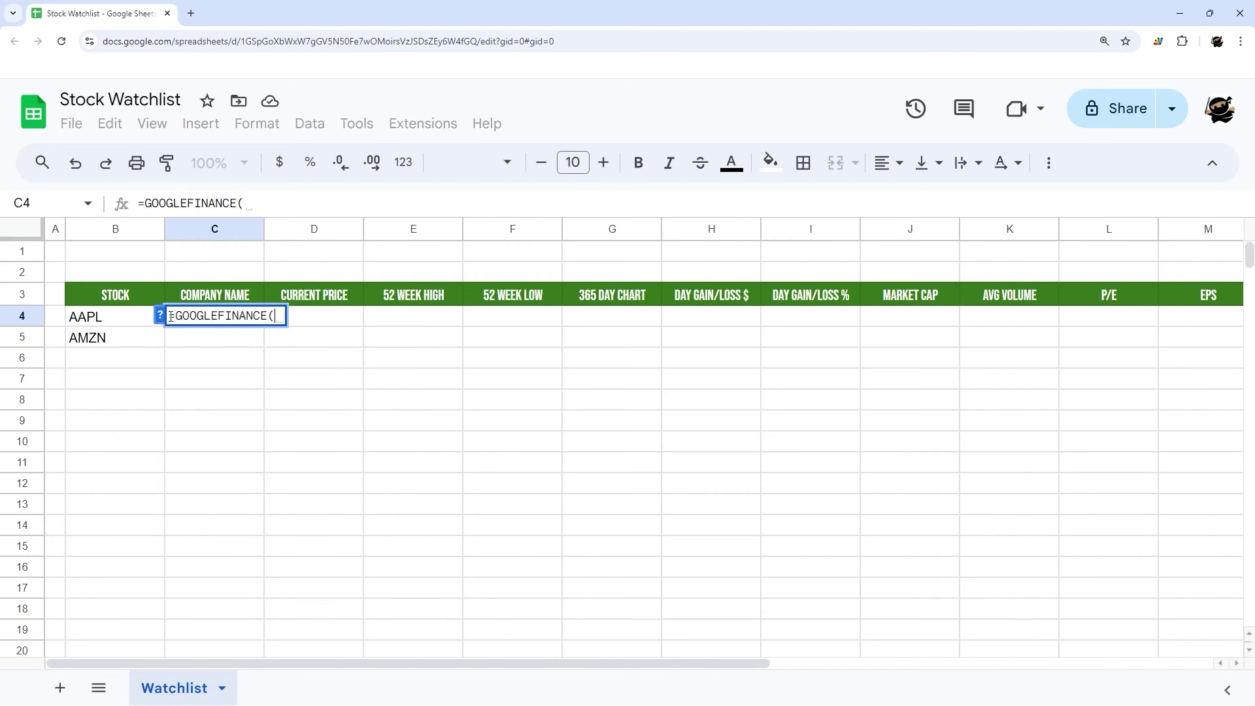
- Review the GOOGLEFINANCE argument descriptions and the list of supported attributes in its help article
left_click(161, 316)
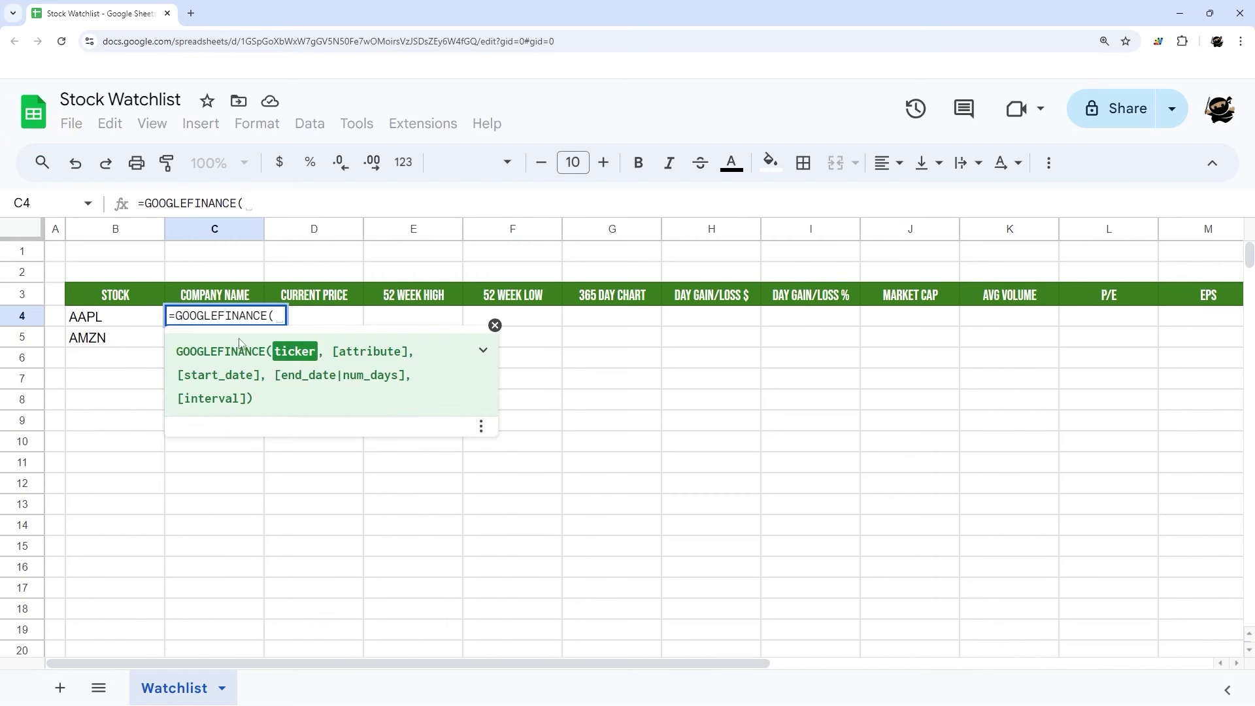
left_click(483, 350)
scroll(252, 588, "down", 5)
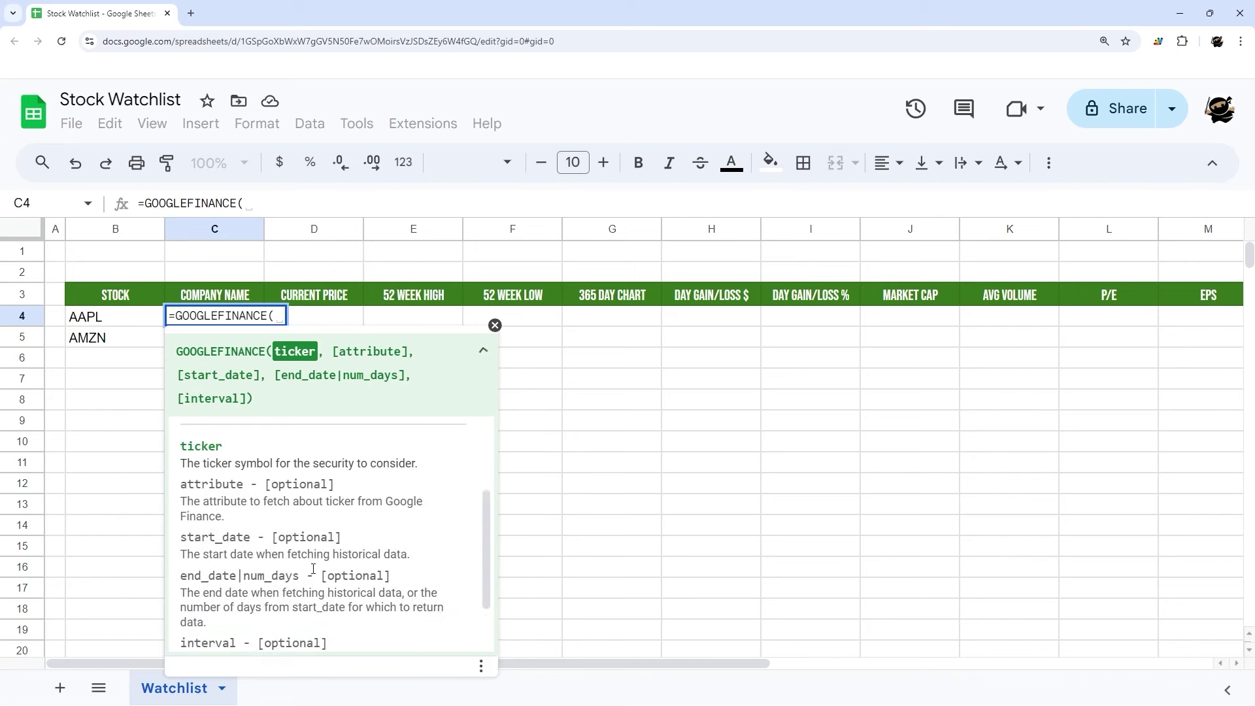
left_click(229, 633)
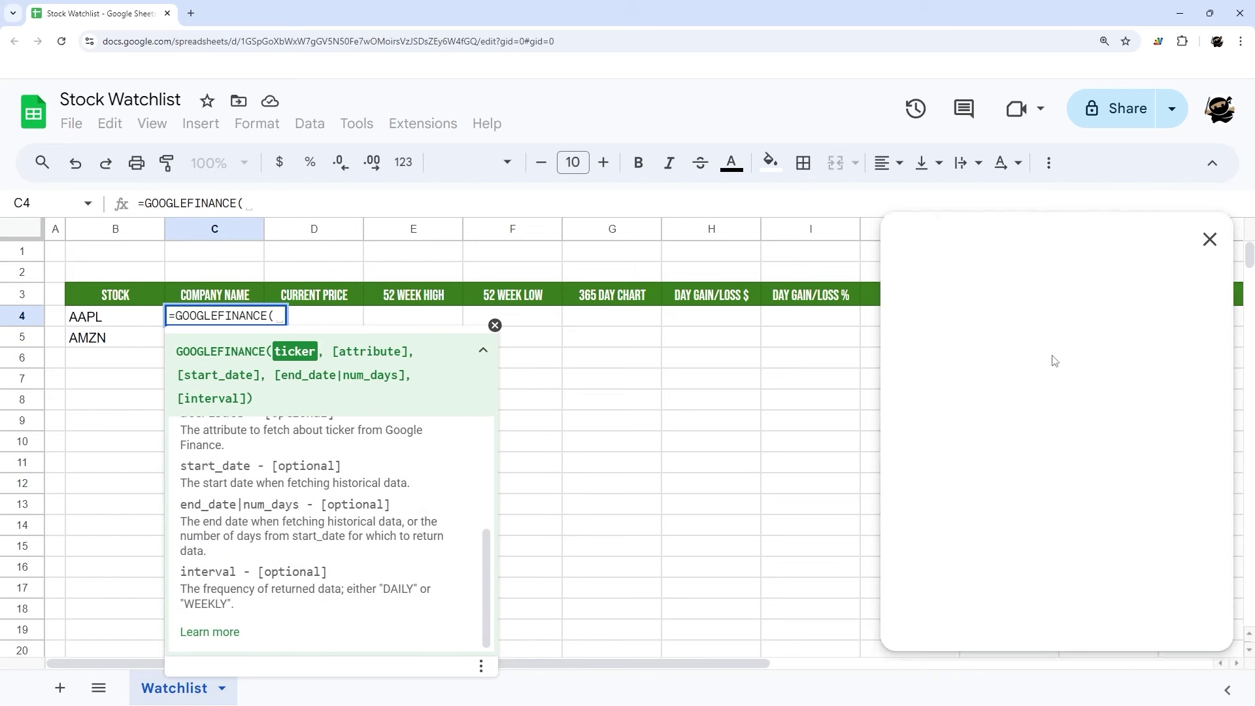
scroll(1046, 366, "down", 10)
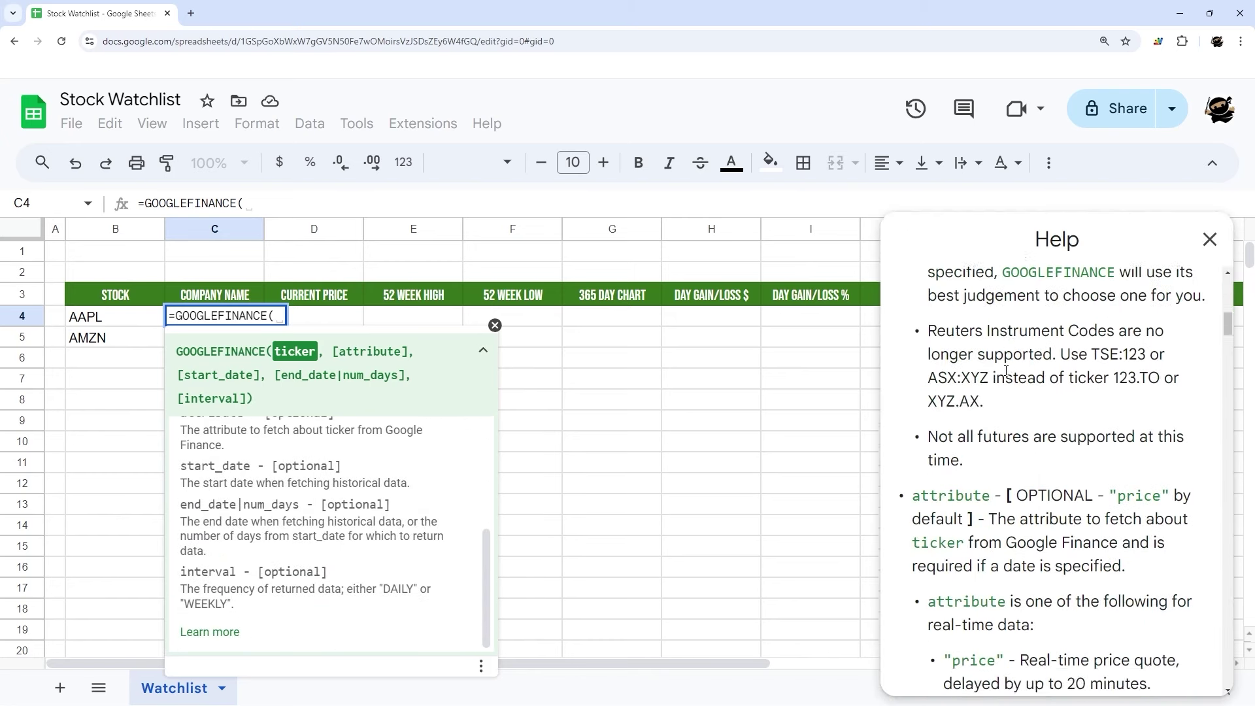
scroll(1011, 372, "down", 15)
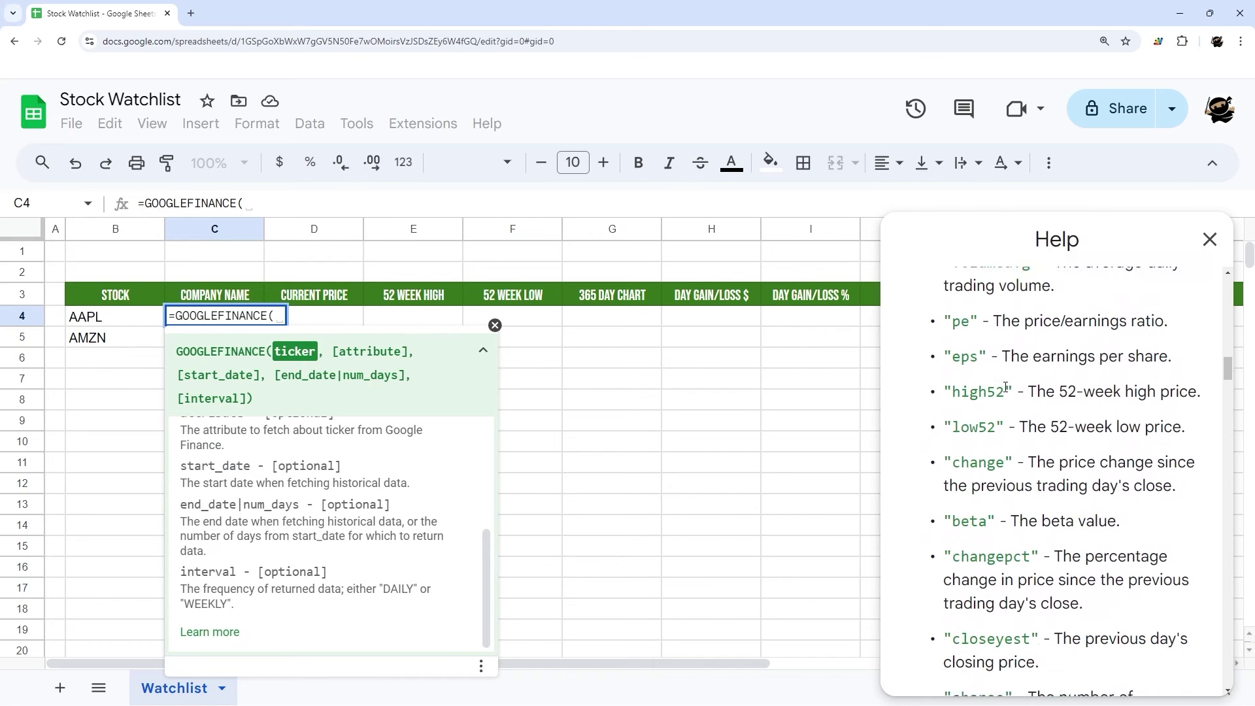
scroll(1010, 386, "down", 1)
left_click(1210, 239)
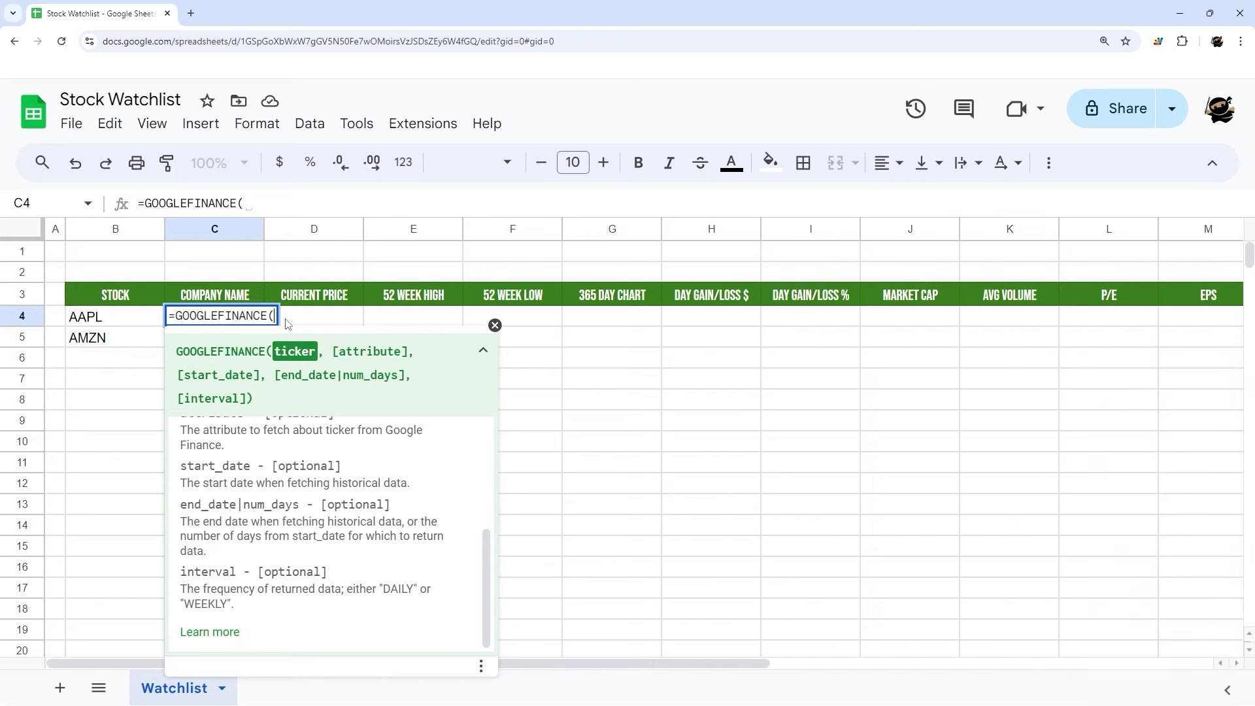
- Complete the C4 formula as =GOOGLEFINANCE(B4,"name") to fetch the company name
left_click(107, 319)
type(",\"name")
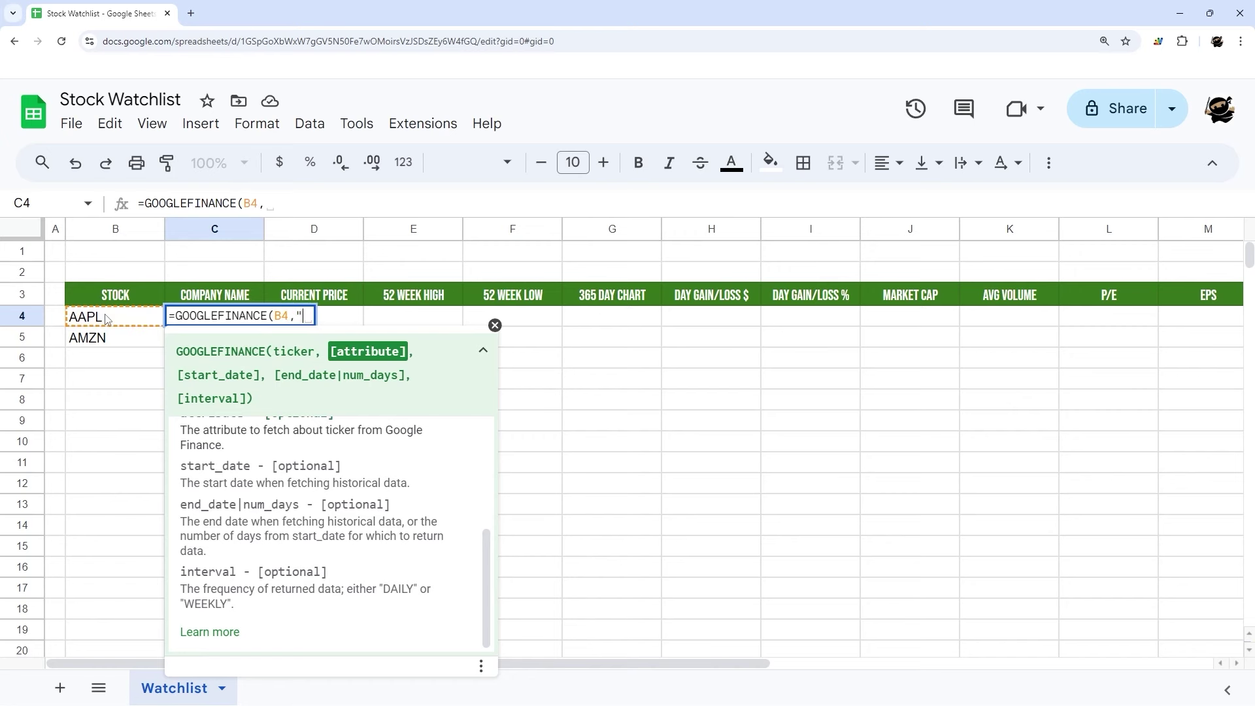
type("\")")
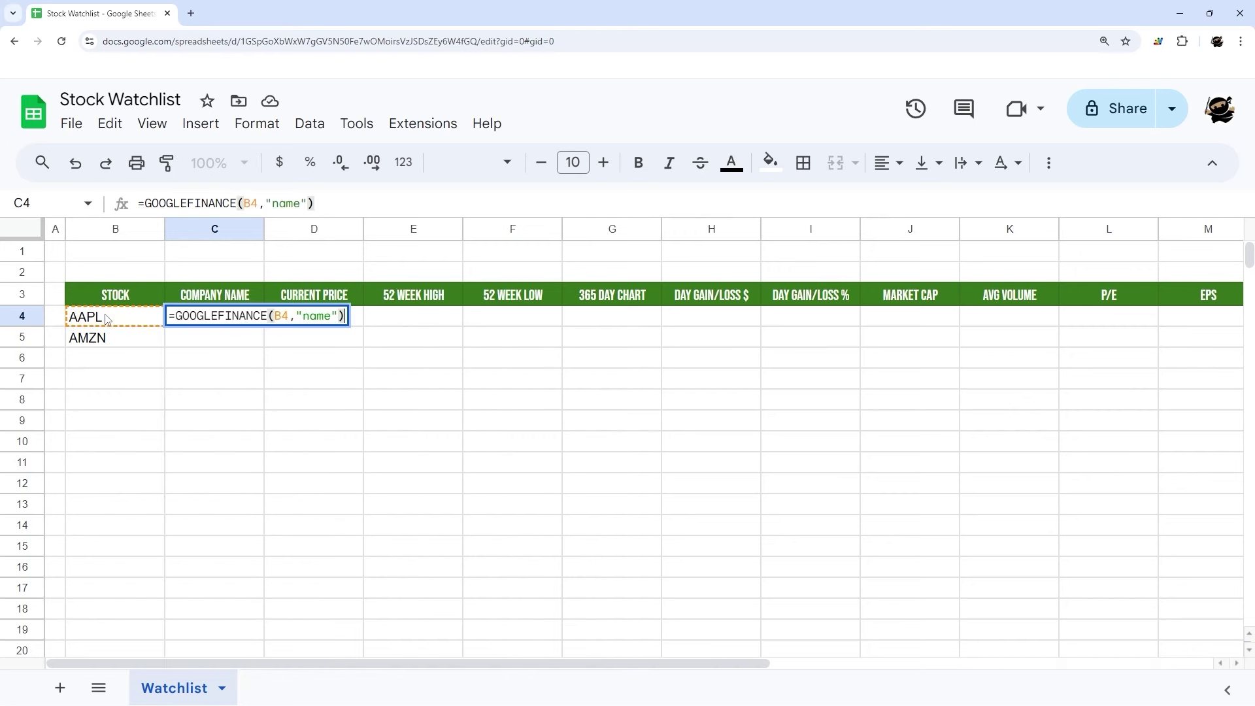
key("Return")
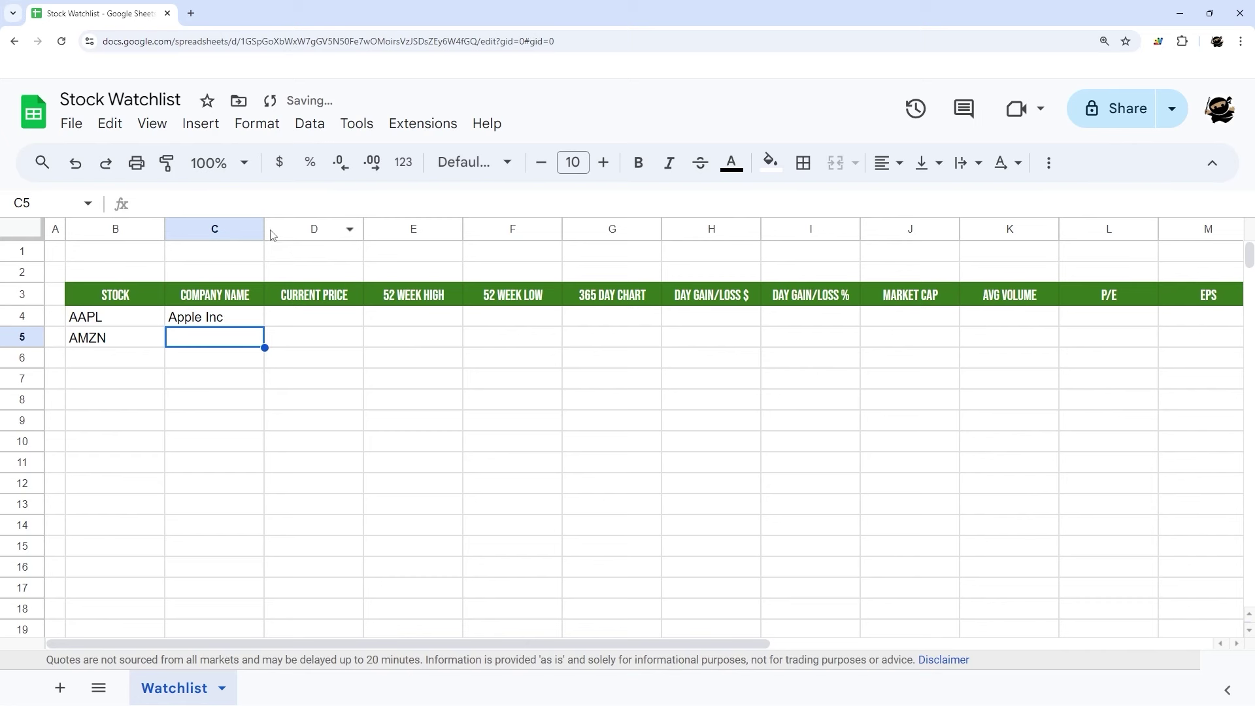
- Widen the Company Name column and copy the C4 name formula into C5
left_click_drag(264, 228, 318, 228)
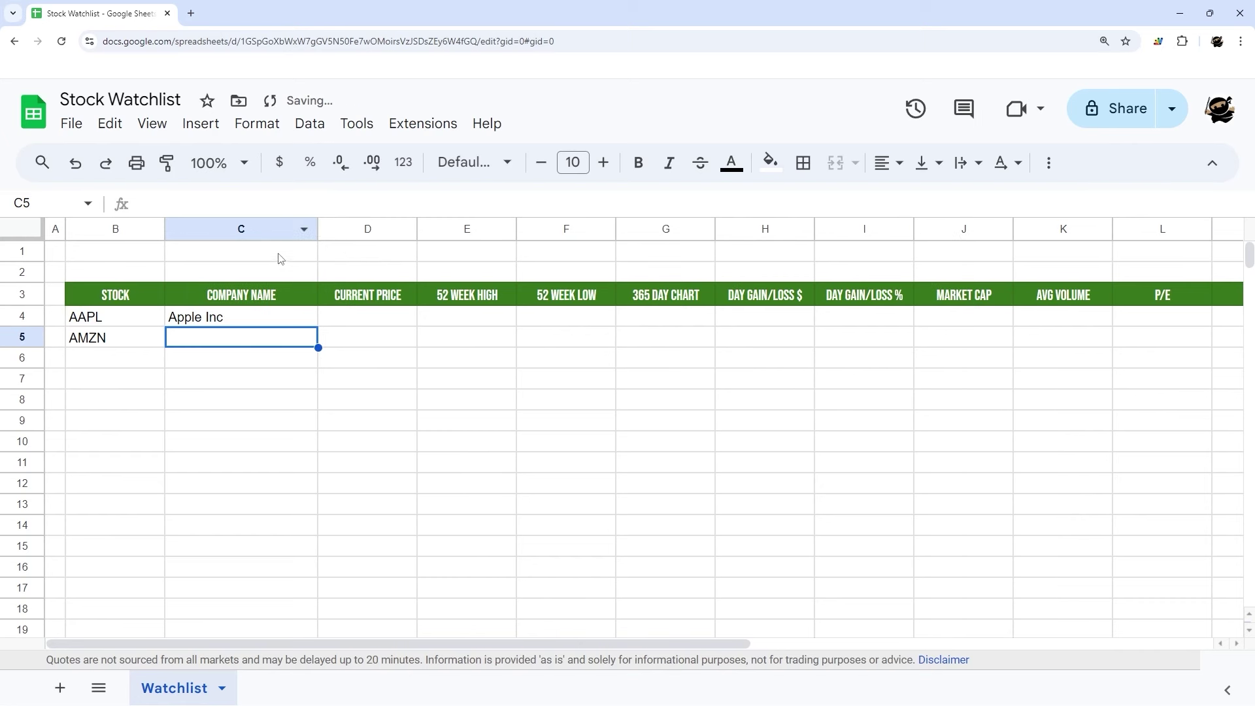
left_click(309, 319)
left_click_drag(314, 325, 318, 345)
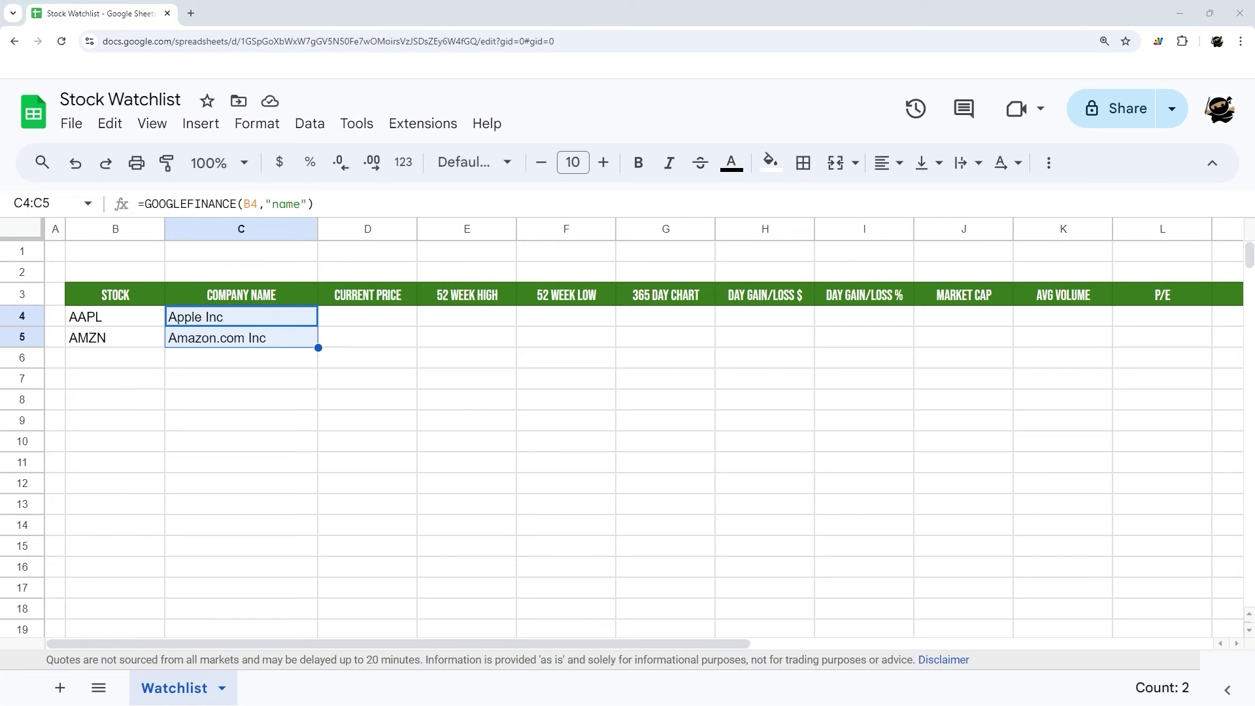
- Paste the remaining tickers, BA through WMT, from B6 downward and fill the company name formula down to C35
left_click(135, 361)
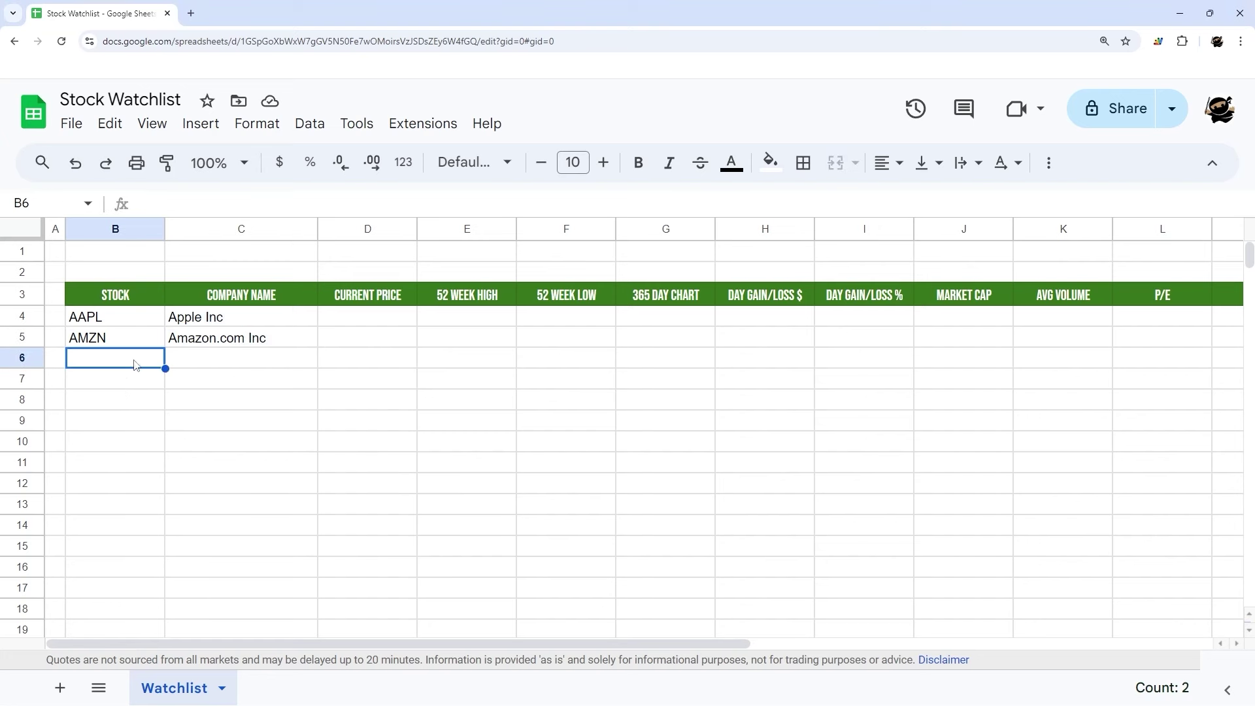
key("ctrl+v")
left_click(298, 341)
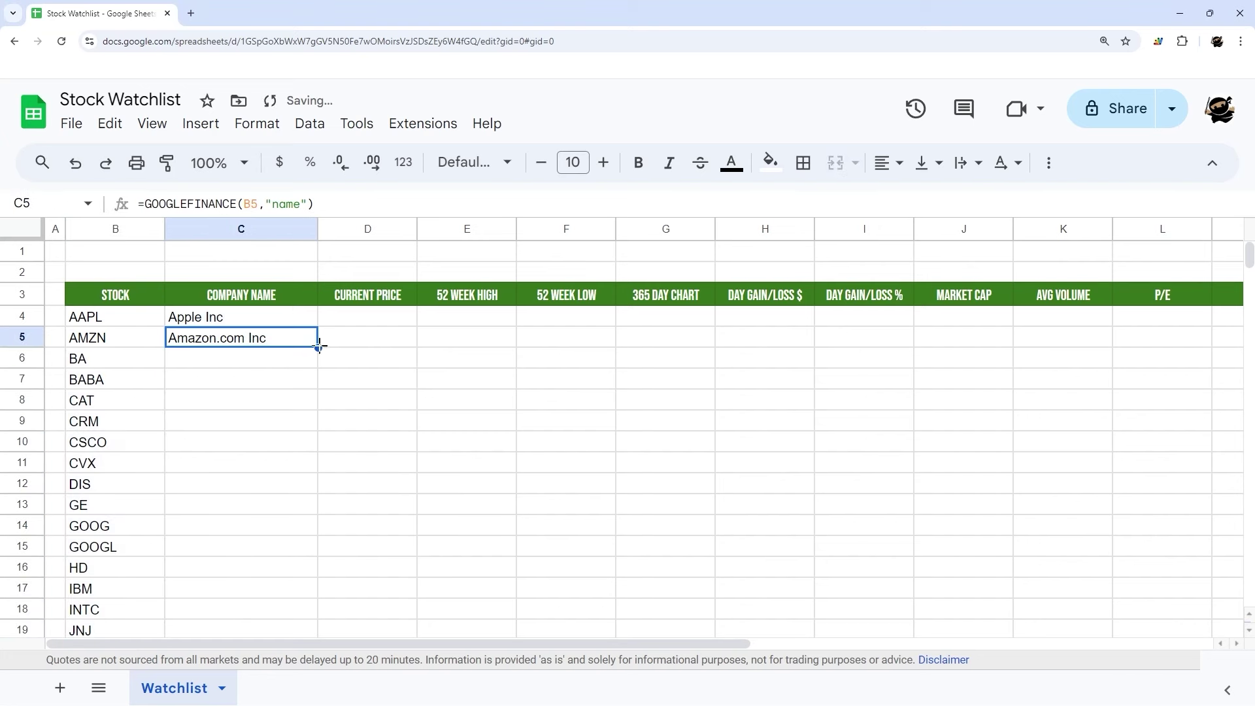
left_click_drag(319, 348, 305, 572)
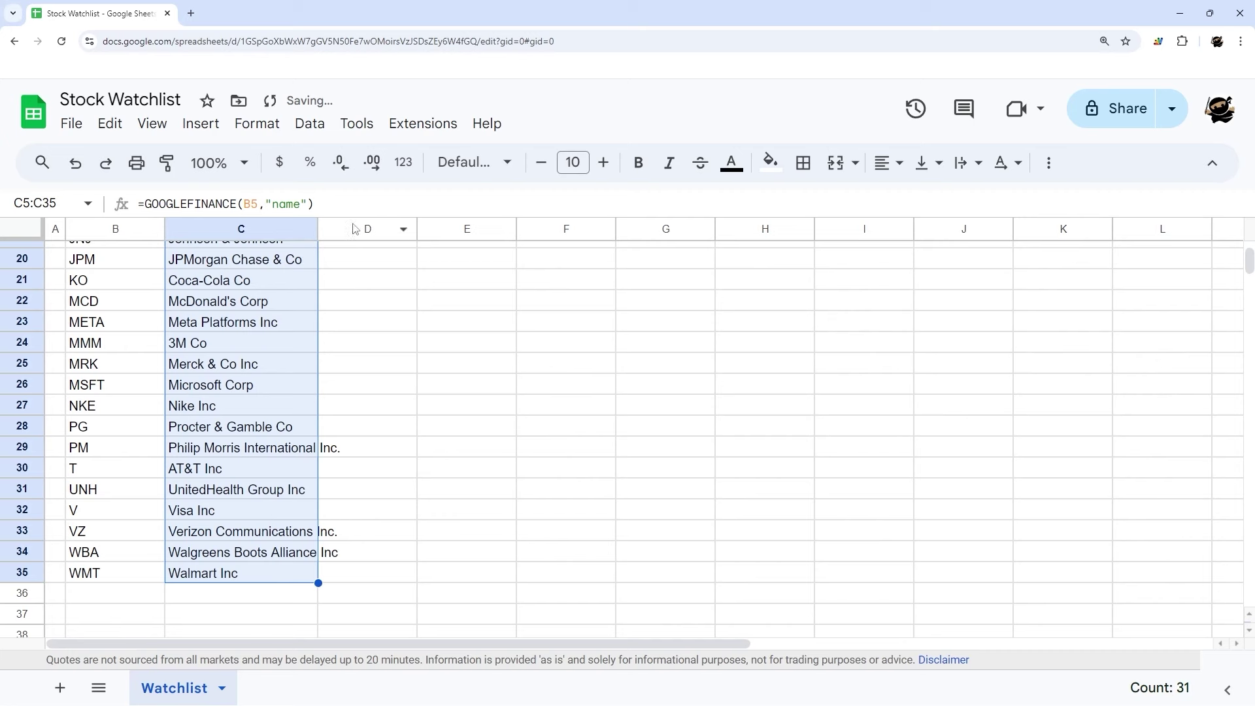
- Widen column C until the longest company names, such as Alibaba Group Holding Ltd - ADR, fit inside it
left_click_drag(318, 228, 349, 228)
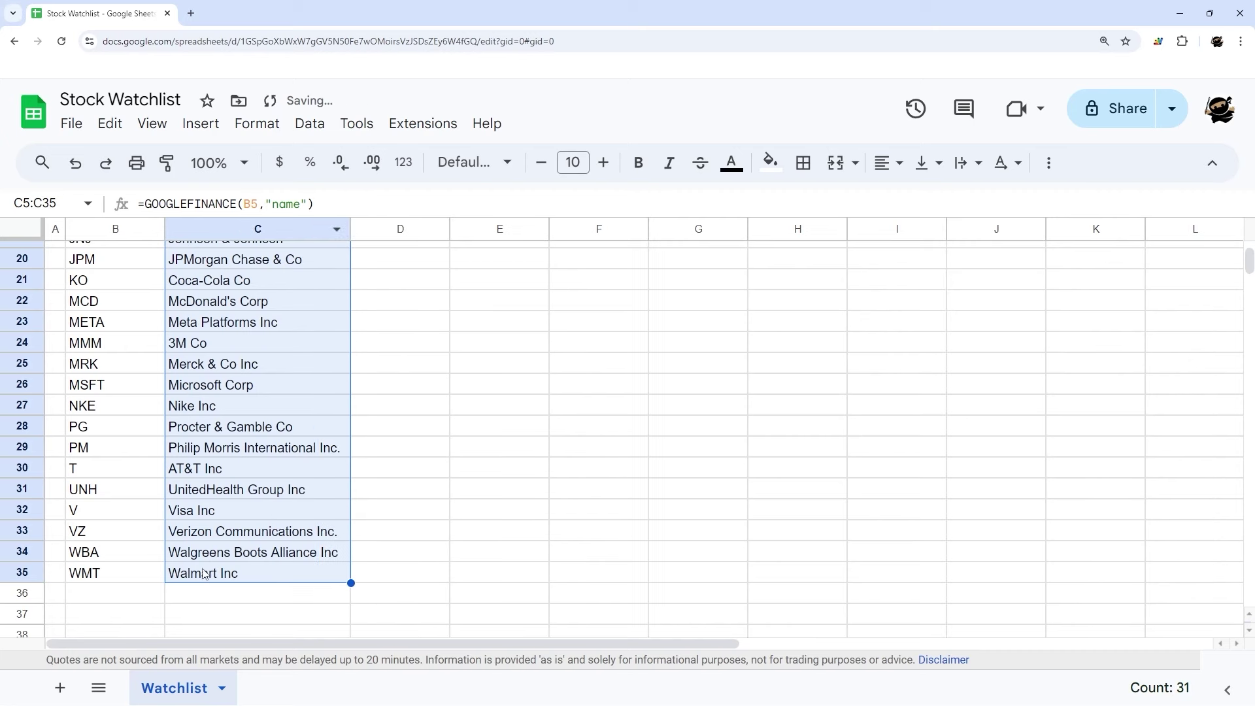
left_click_drag(206, 573, 209, 385)
scroll(209, 392, "up", 6)
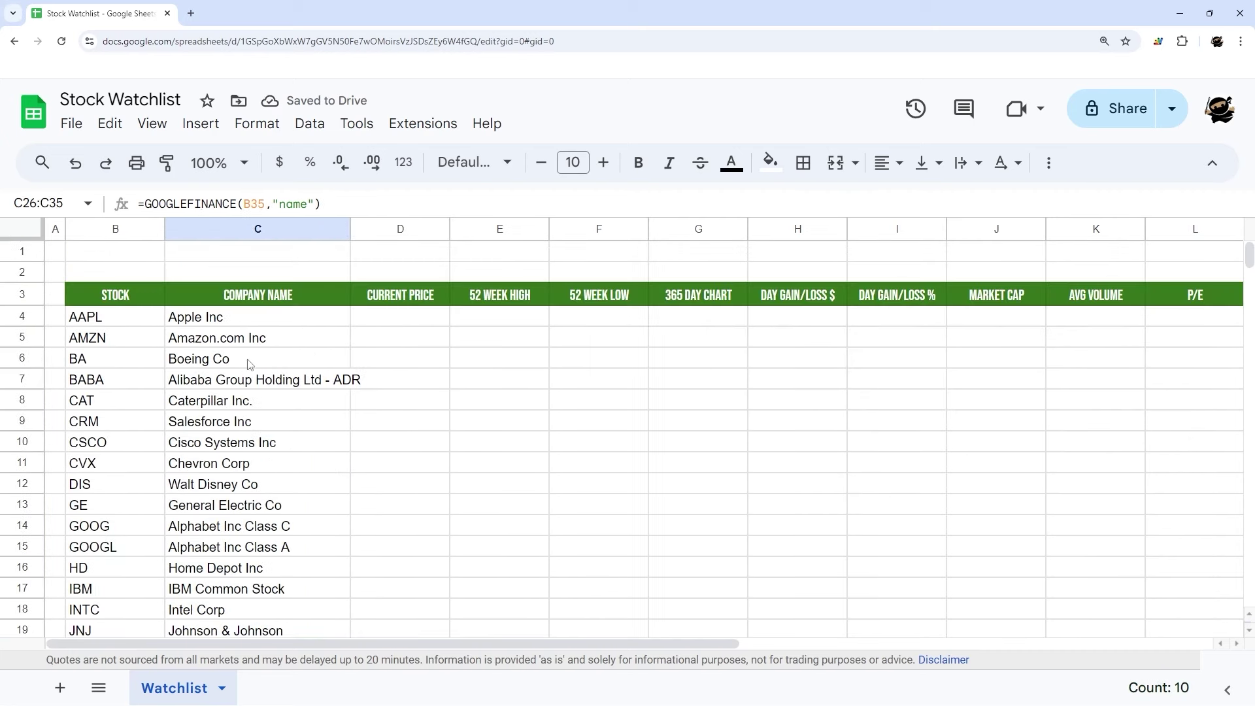
left_click_drag(349, 228, 370, 229)
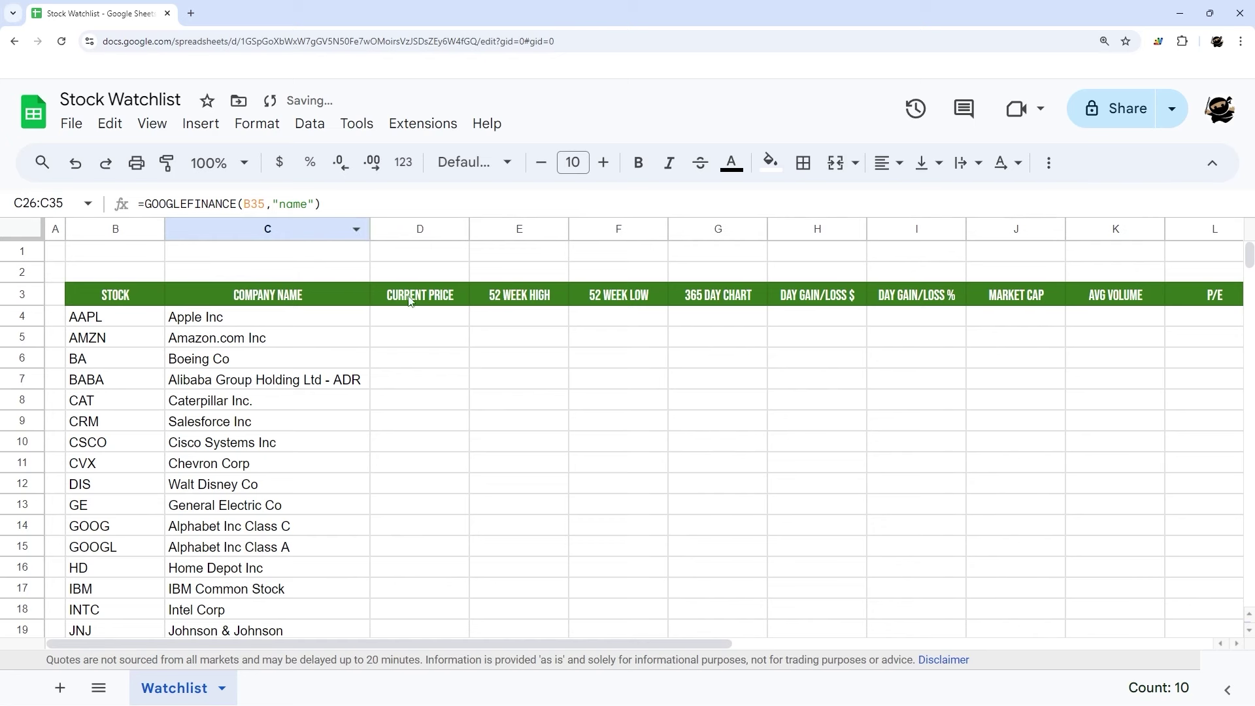
- Enter =GOOGLEFINANCE(B4,"price") in D4 and fill it down the Current Price column for all tickers
left_click(420, 321)
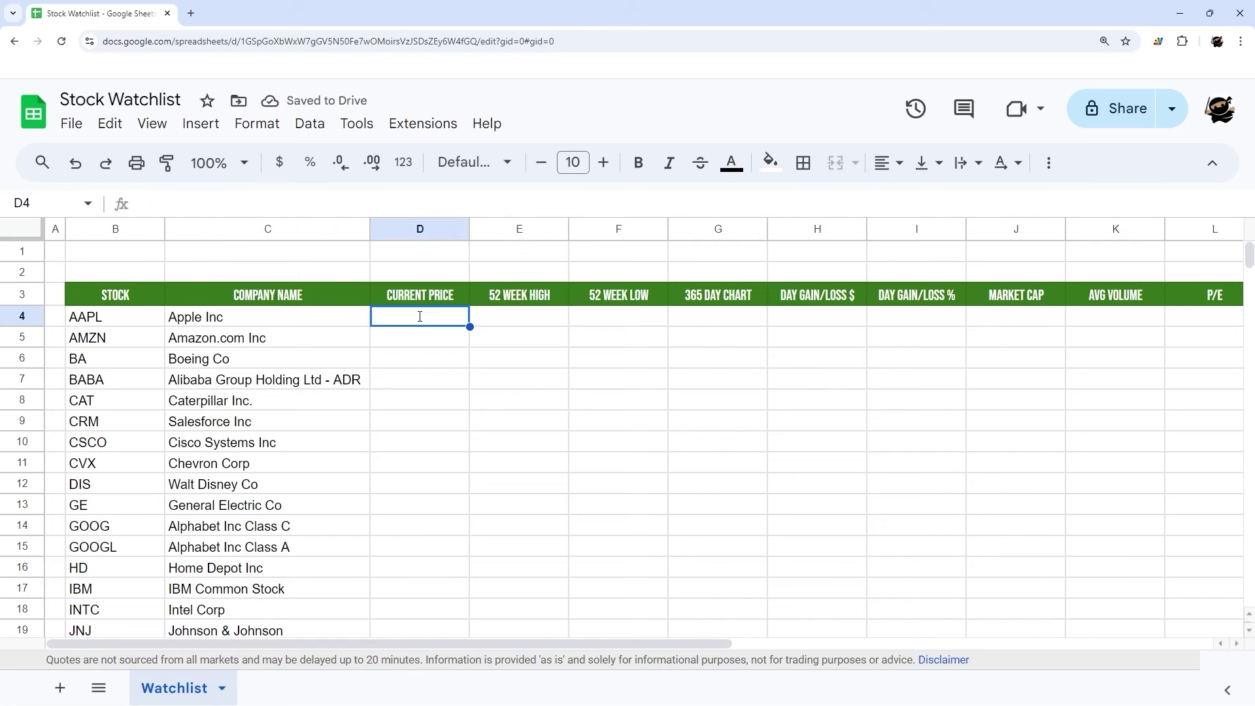
type("=goo")
key("Tab")
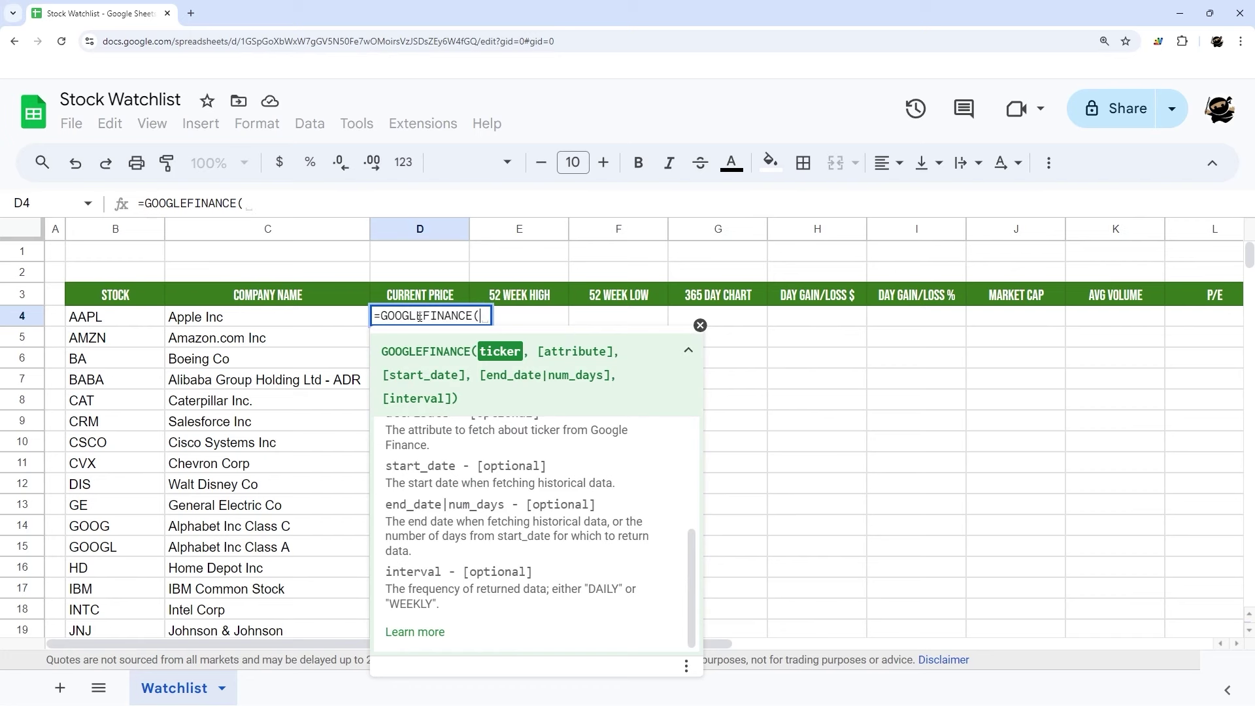
type("B4,\"Pr")
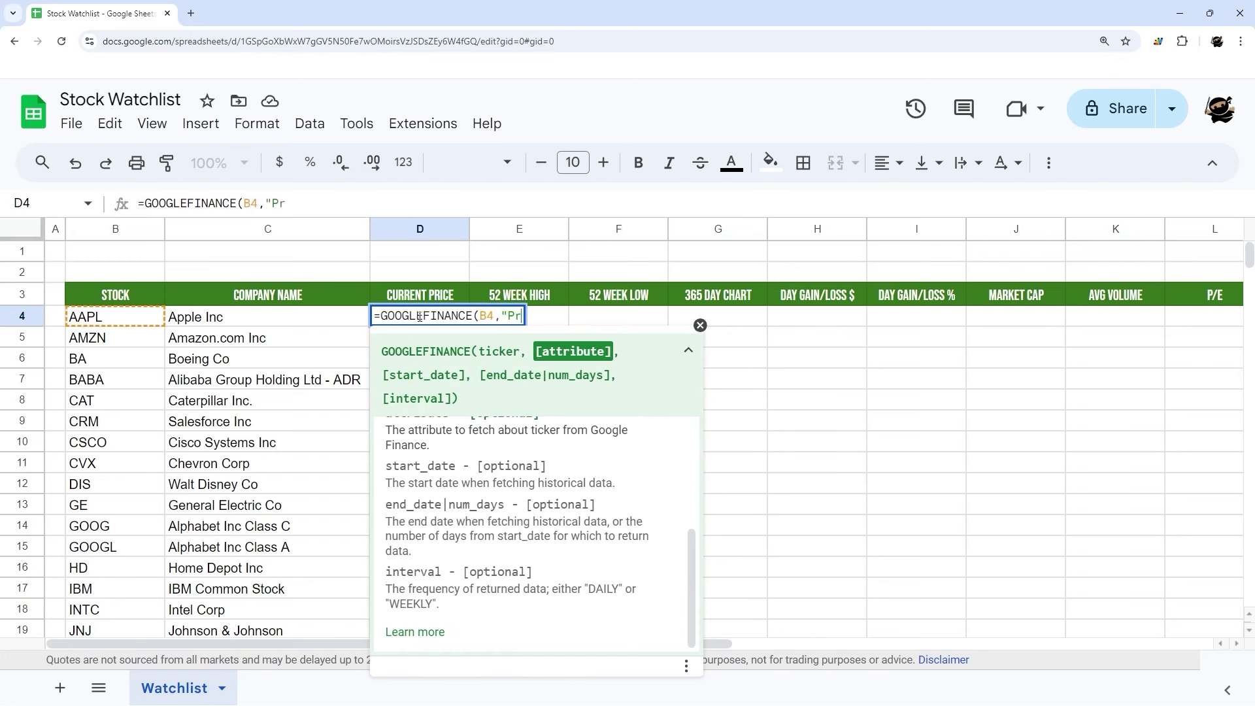
key("BackSpace")
type("price\")")
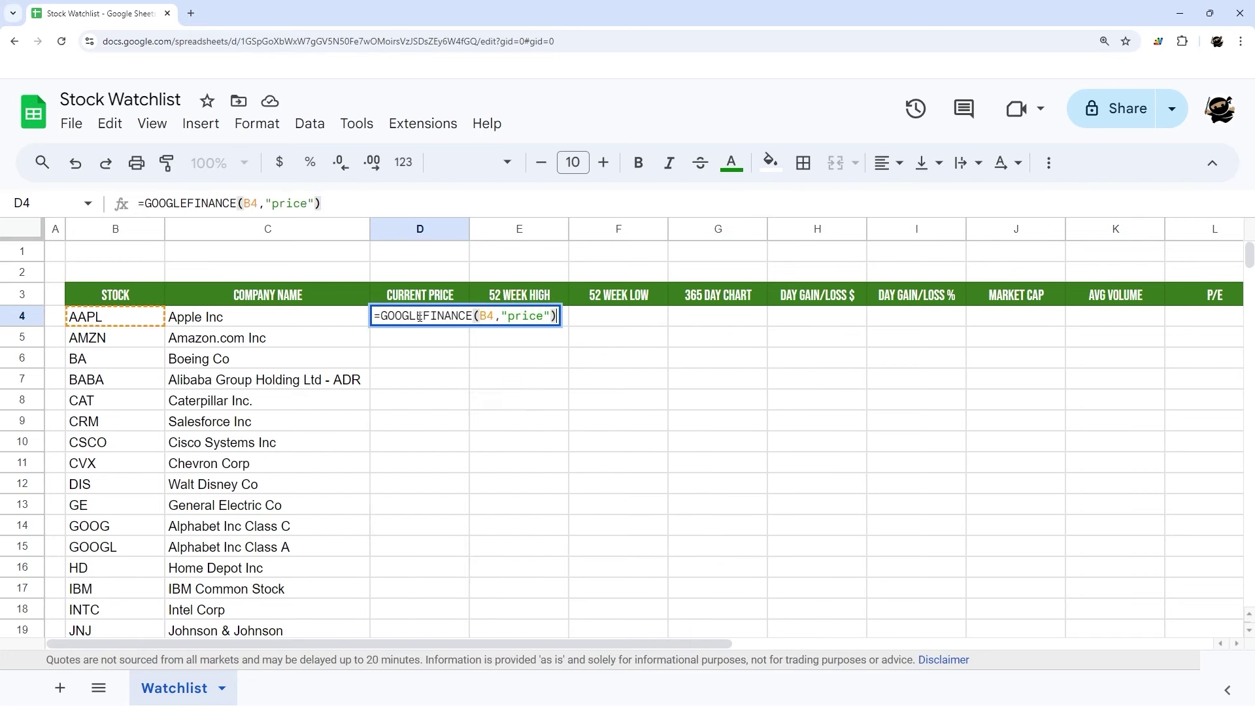
key("Return")
left_click(431, 318)
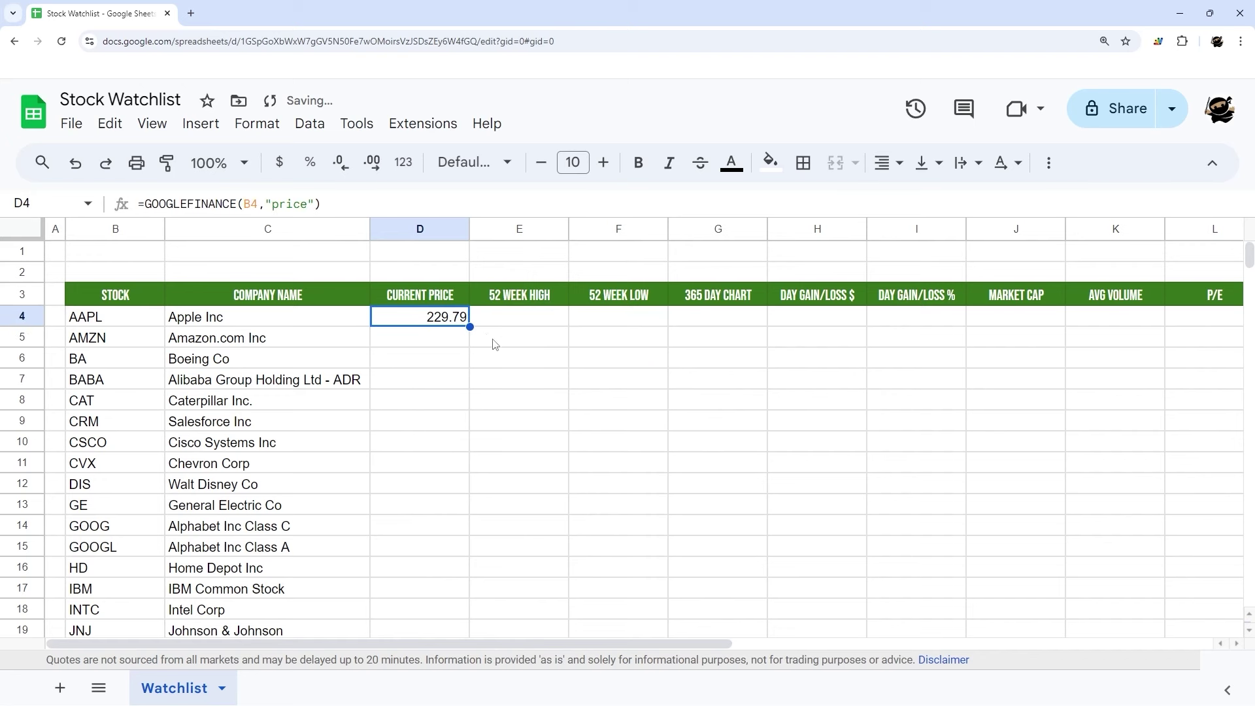
double_click(470, 326)
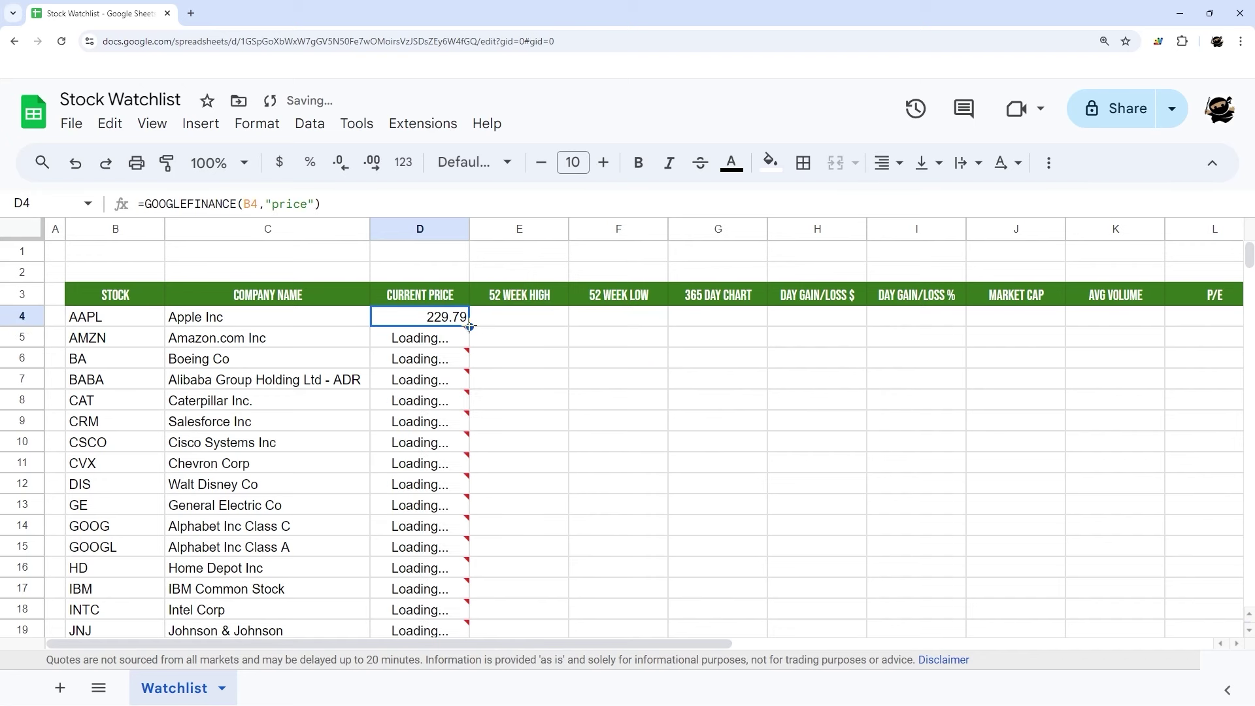
- Enter =GOOGLEFINANCE(B4,"high52") in E4 and fill it down the 52 Week High column for all tickers
left_click(523, 325)
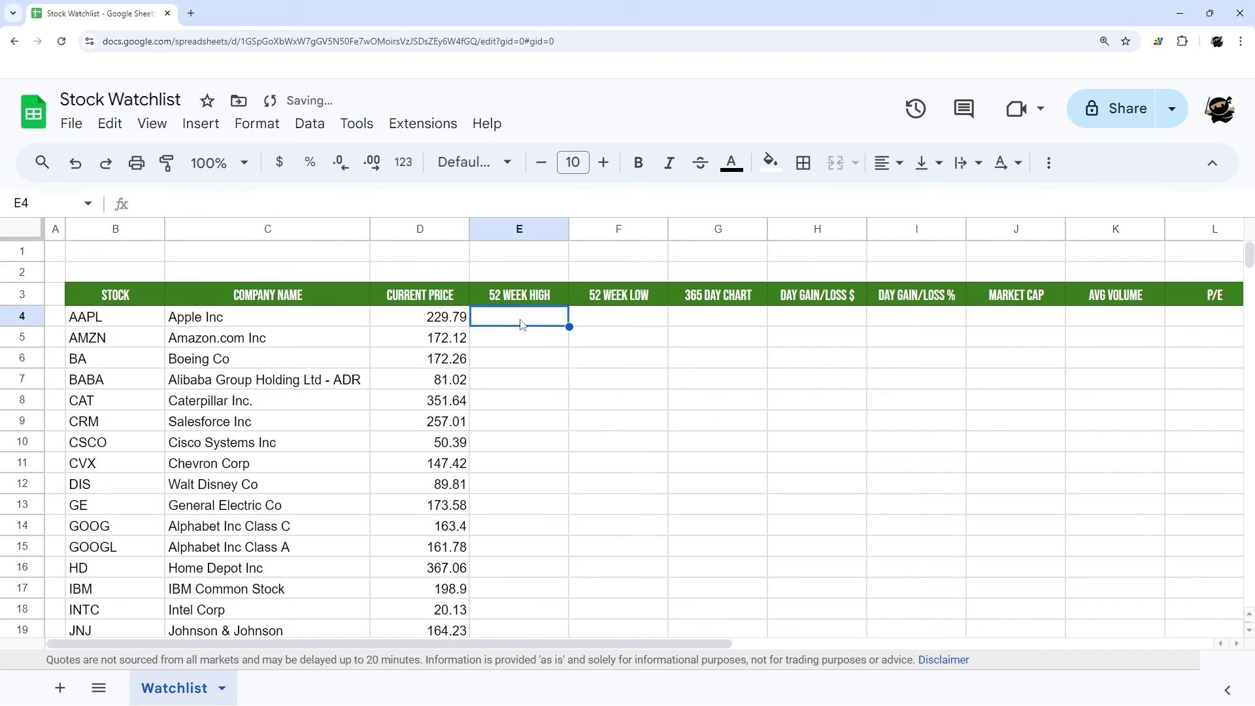
type("=googl")
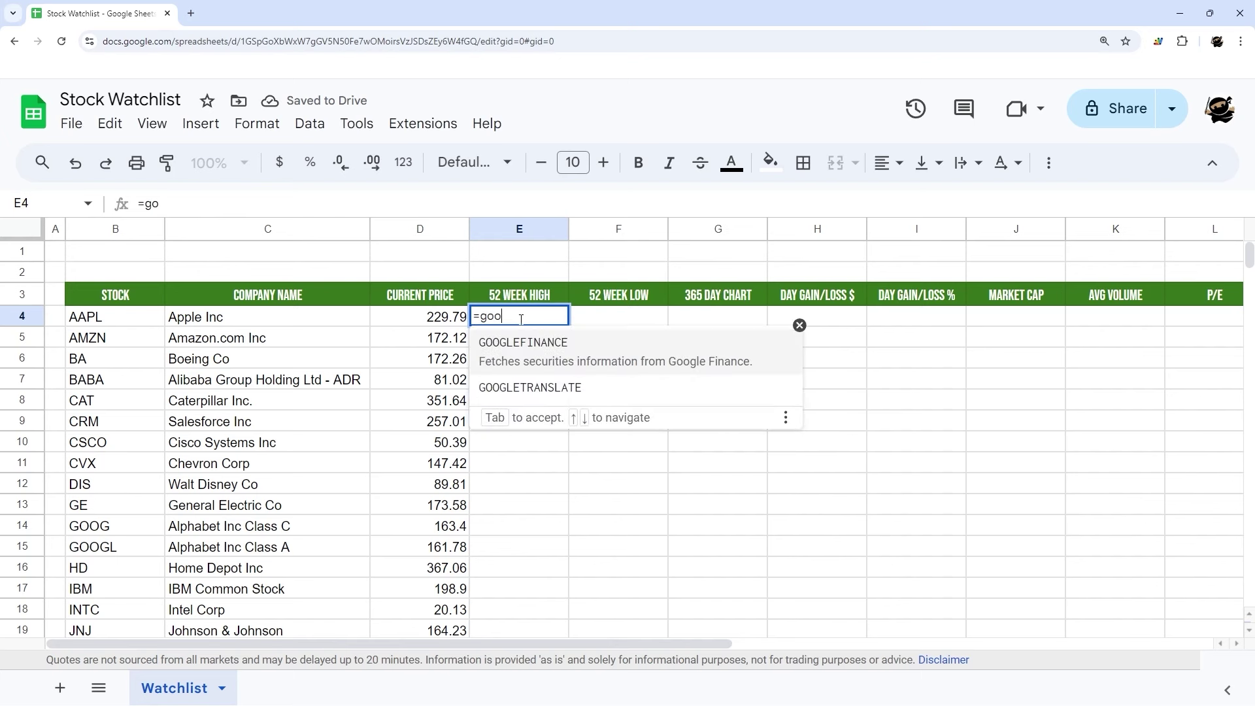
key("Tab")
type("B")
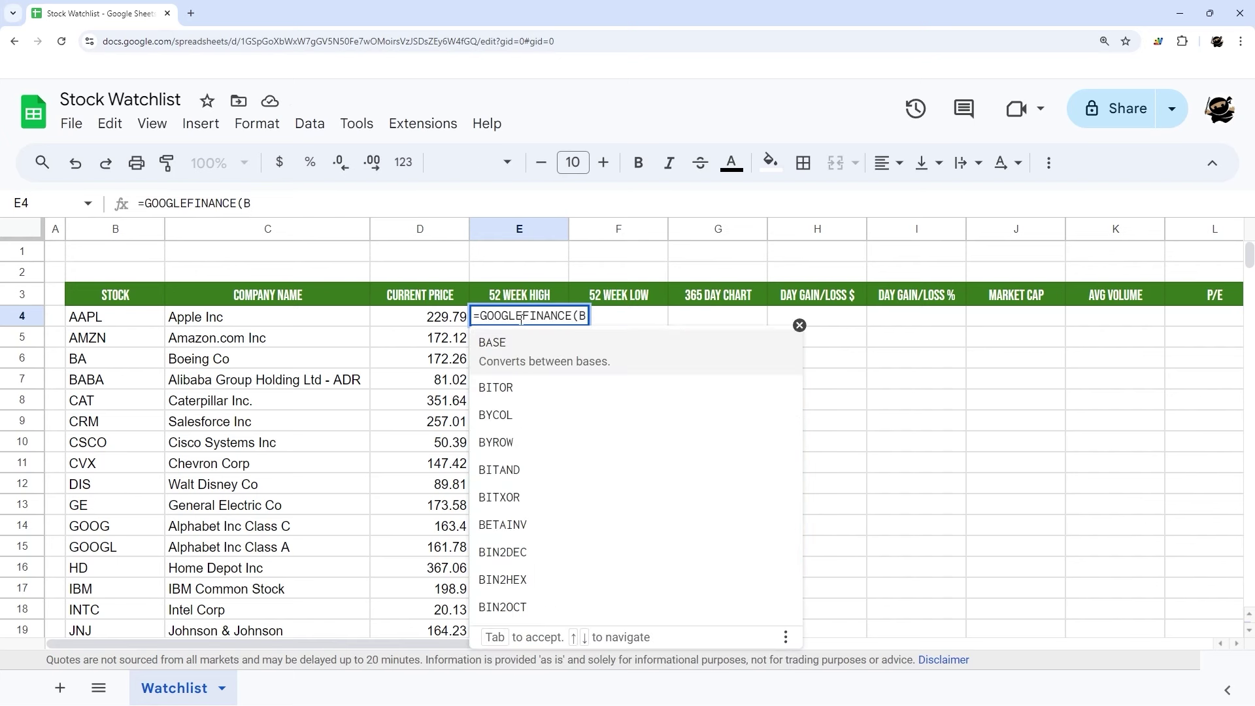
type("4,\"")
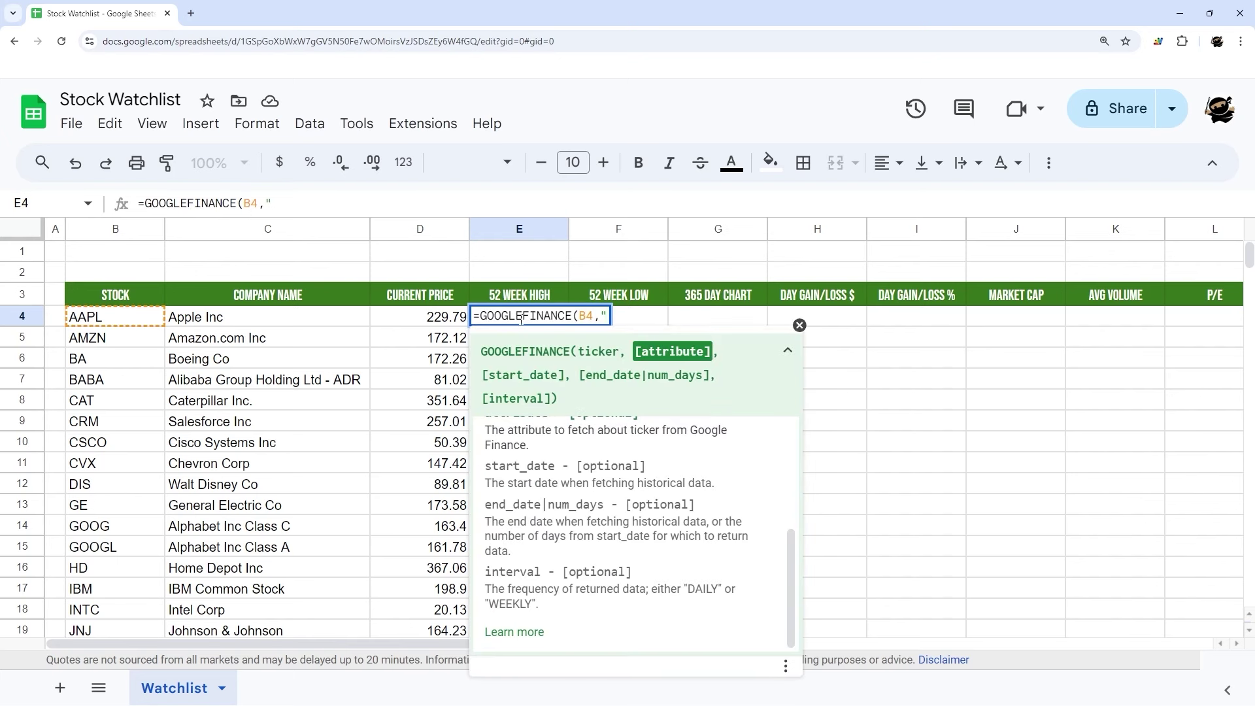
type("high5")
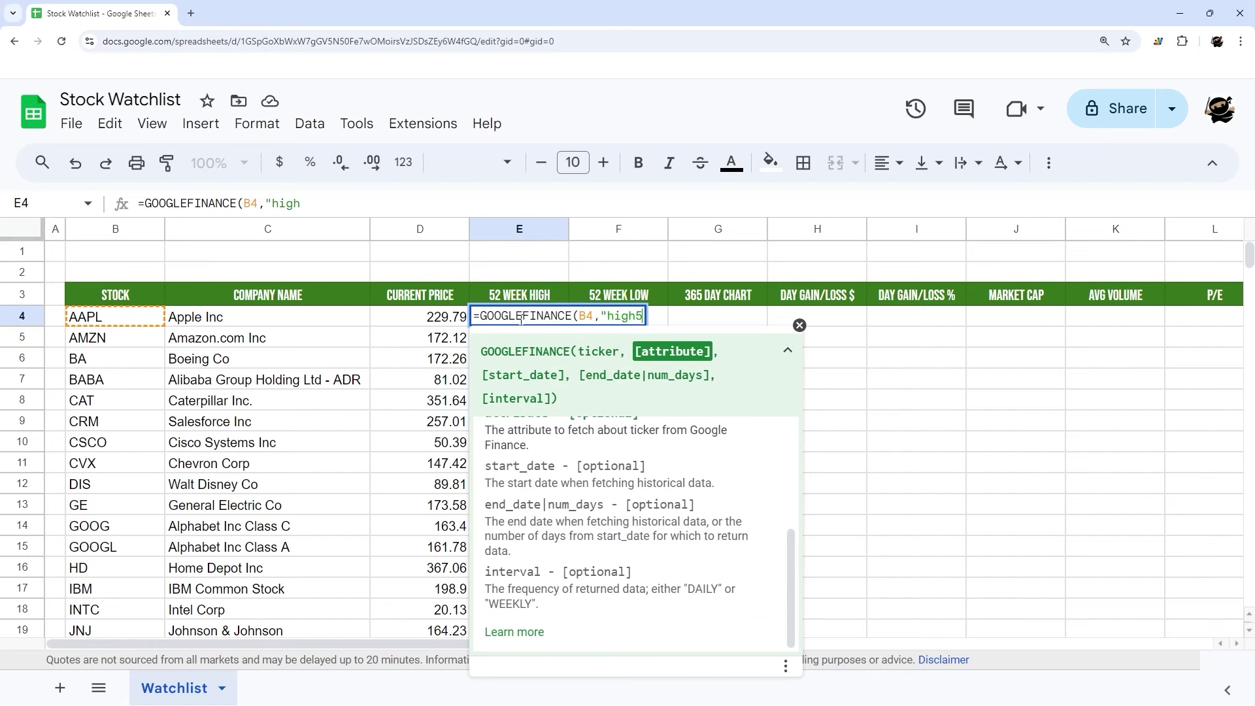
type("2\")")
key("Return")
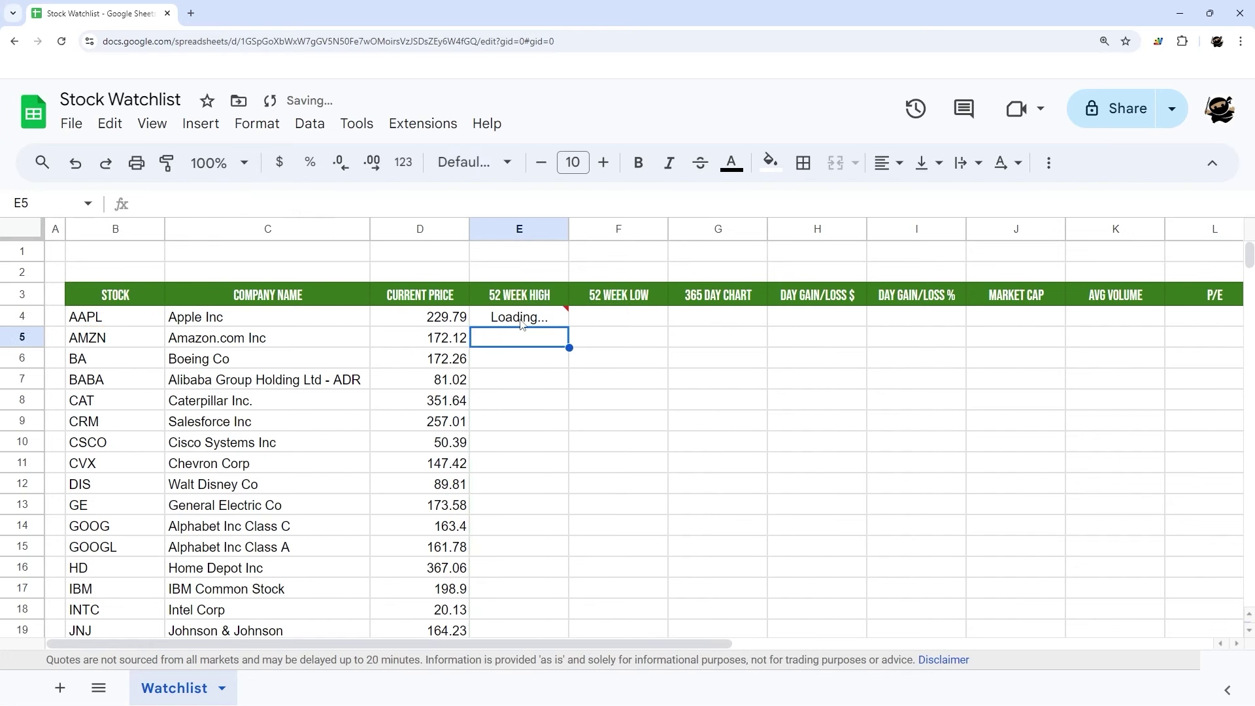
left_click(522, 322)
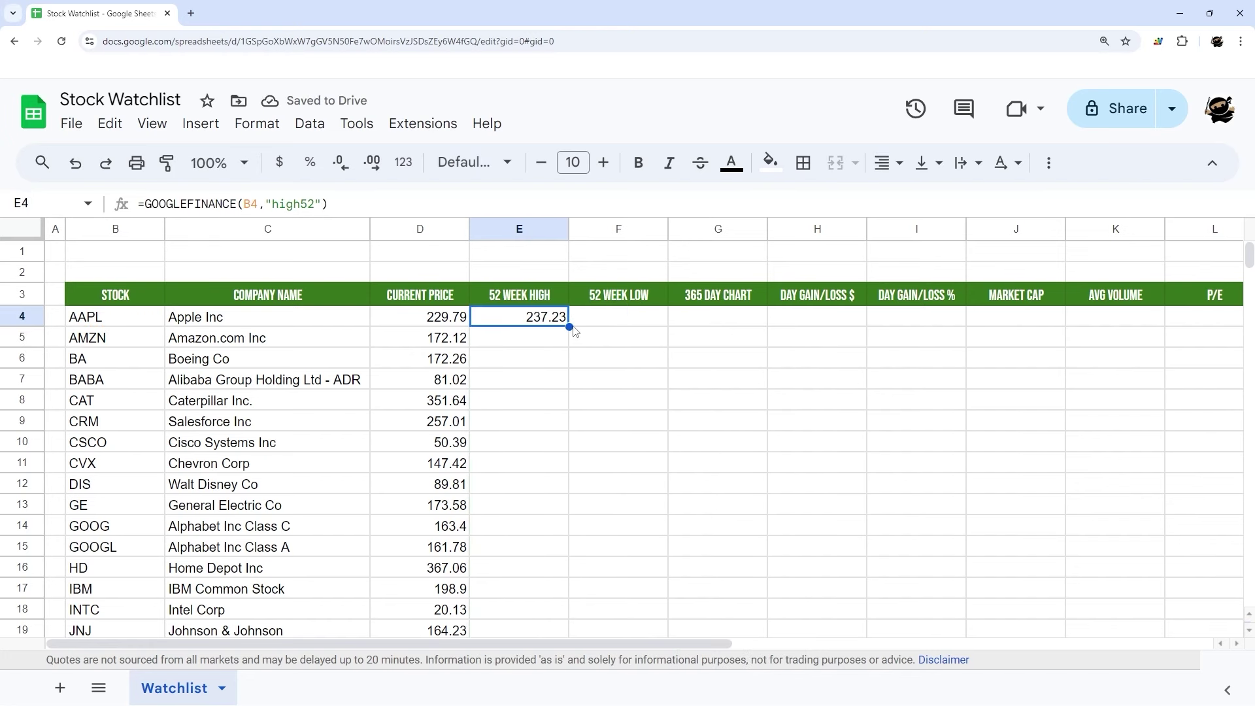
double_click(569, 327)
- Enter =GOOGLEFINANCE(B4,"low52") in F4 and fill it down the 52 Week Low column for all tickers
left_click(618, 321)
type("=GOOGLEFINANCE(B4,\"")
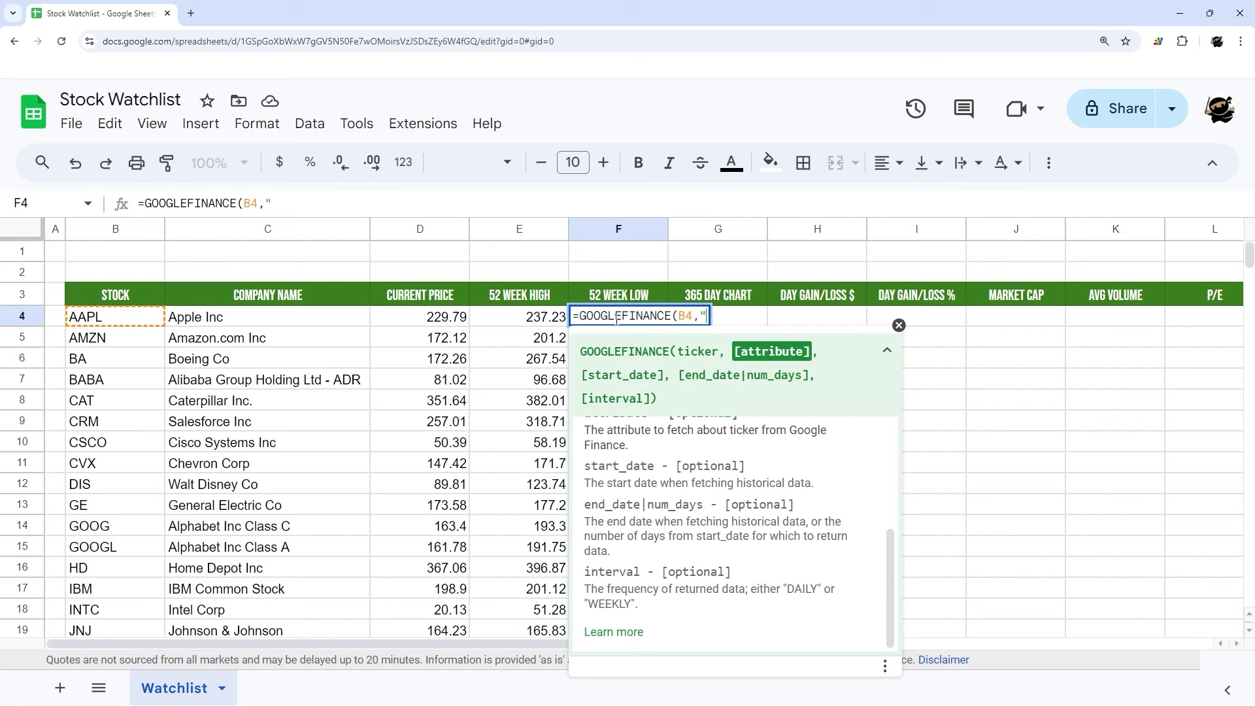
type("low52\")")
key("Return")
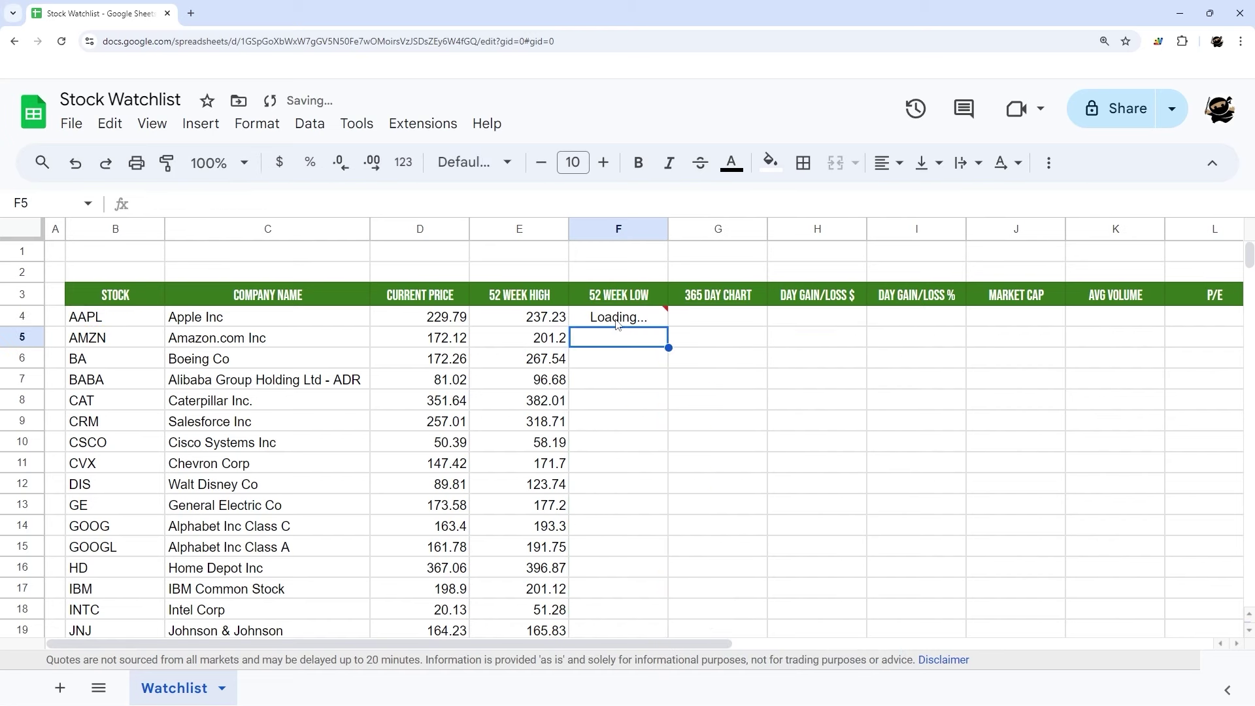
left_click(618, 321)
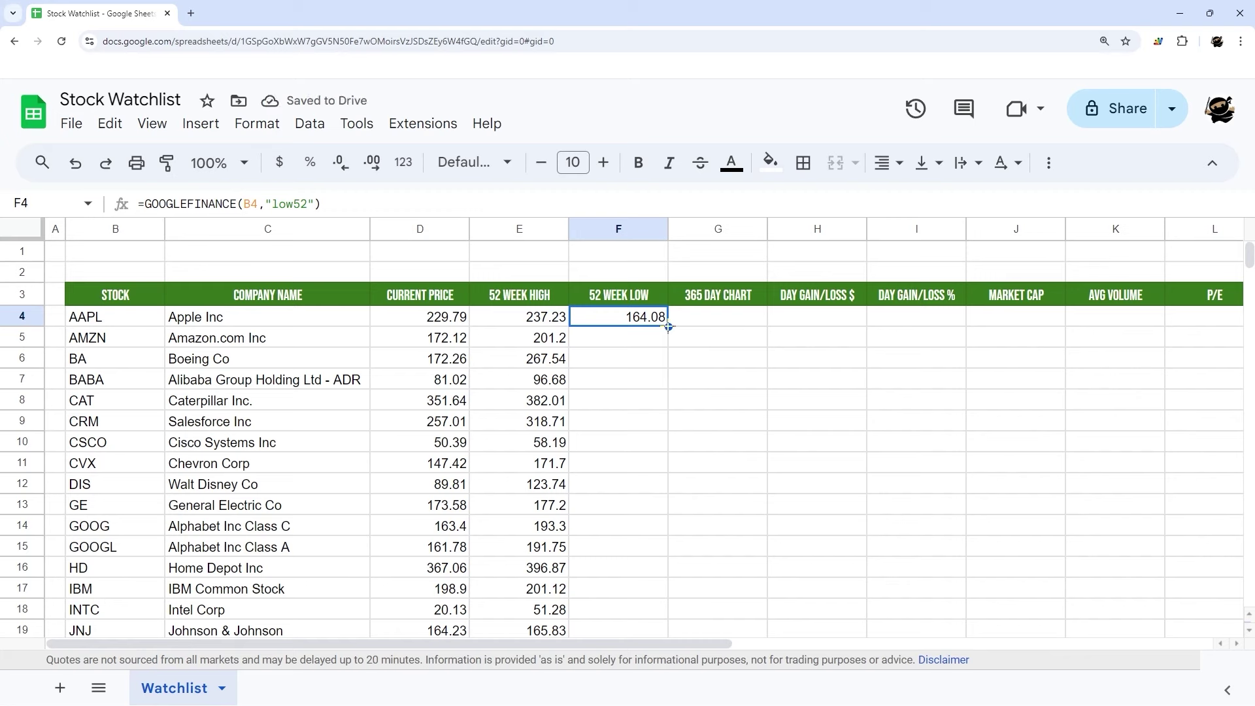
double_click(664, 323)
- Begin a GOOGLEFINANCE formula in G4, under 365 Day Chart, with B4 as the ticker and "price" as the attribute
left_click_drag(583, 645, 789, 663)
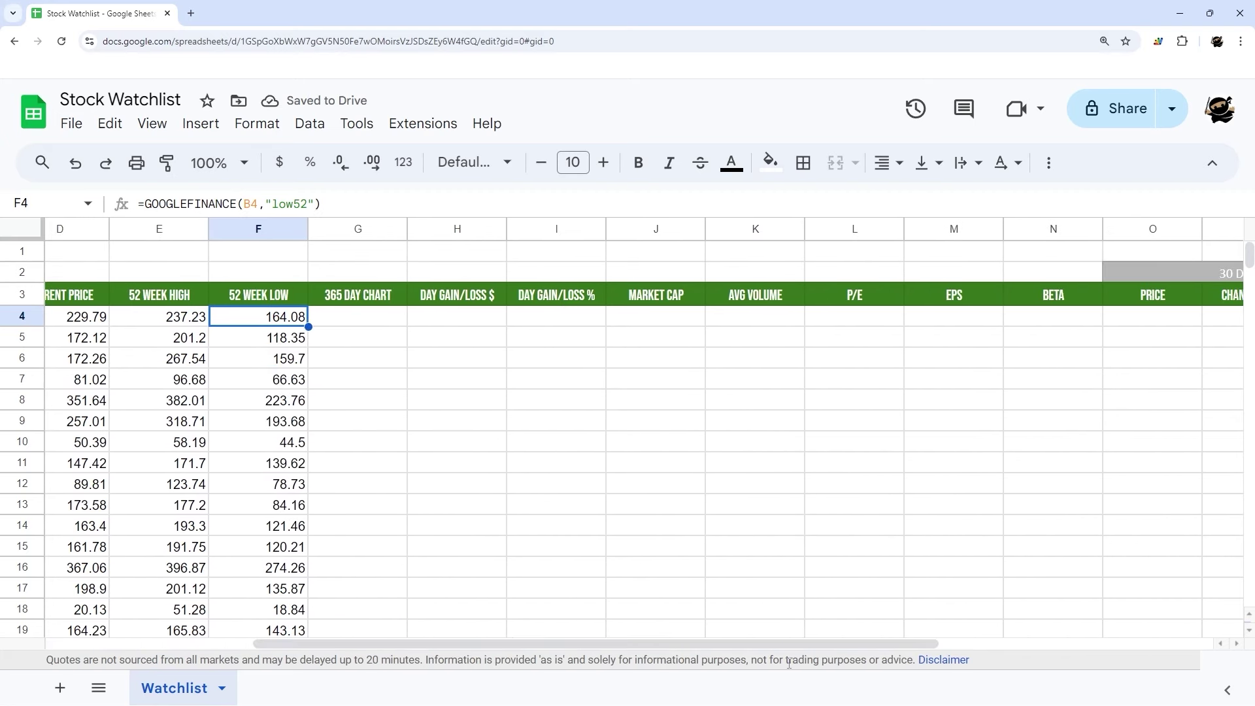
left_click(385, 327)
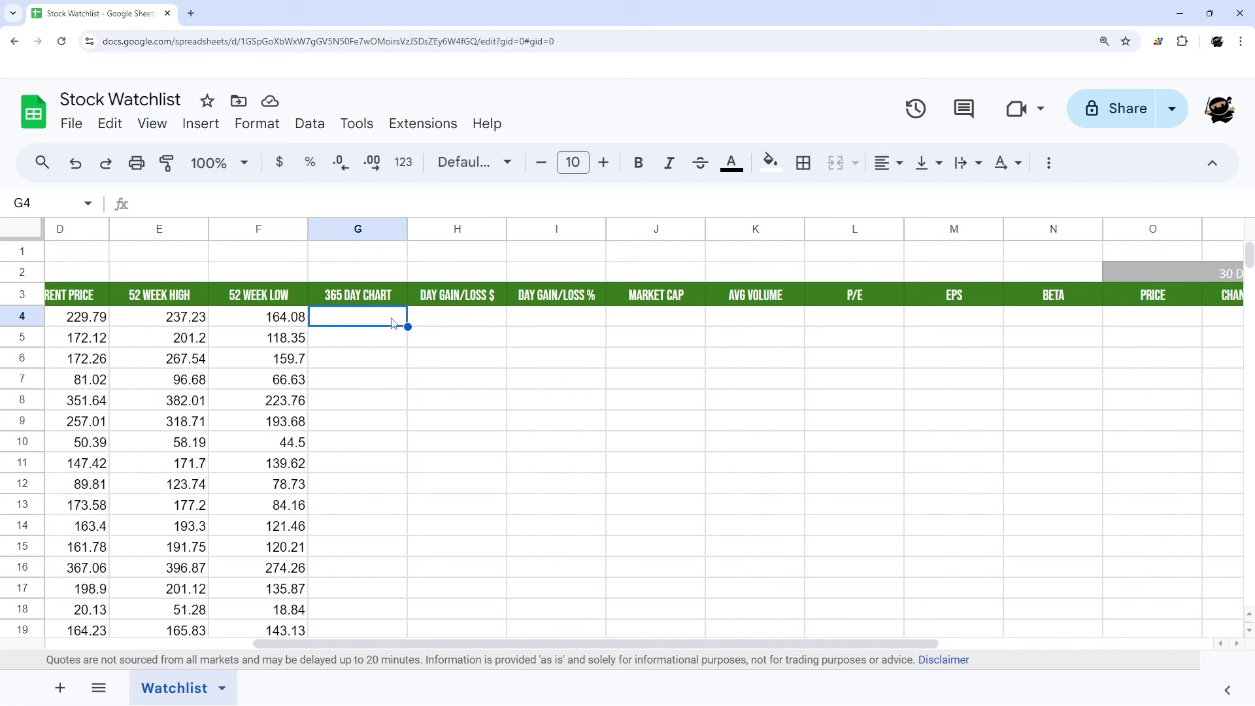
type("=")
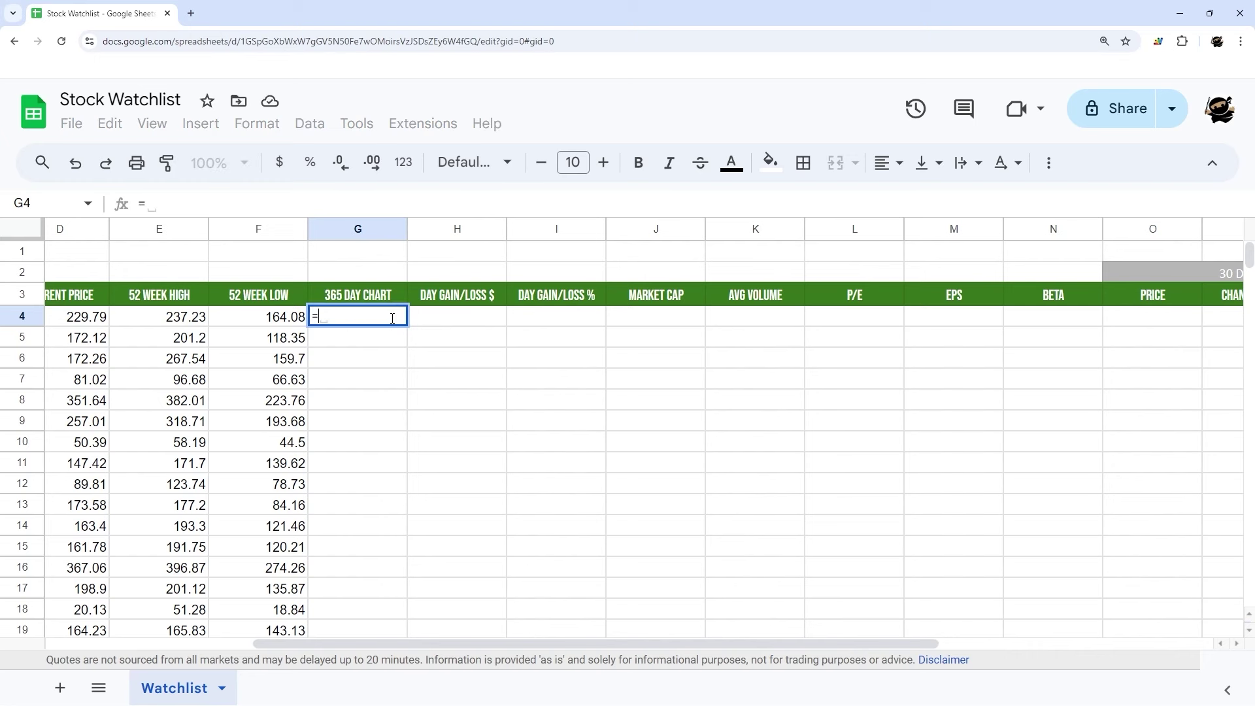
type("googlef")
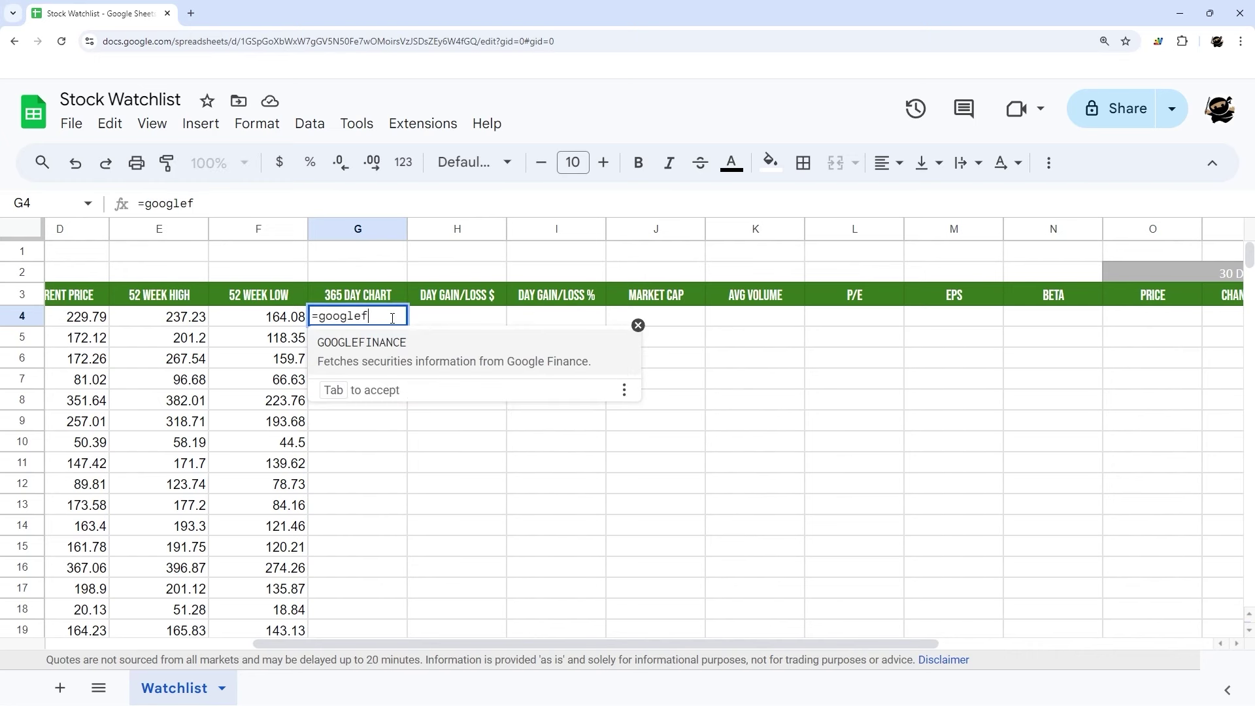
type("inance(B")
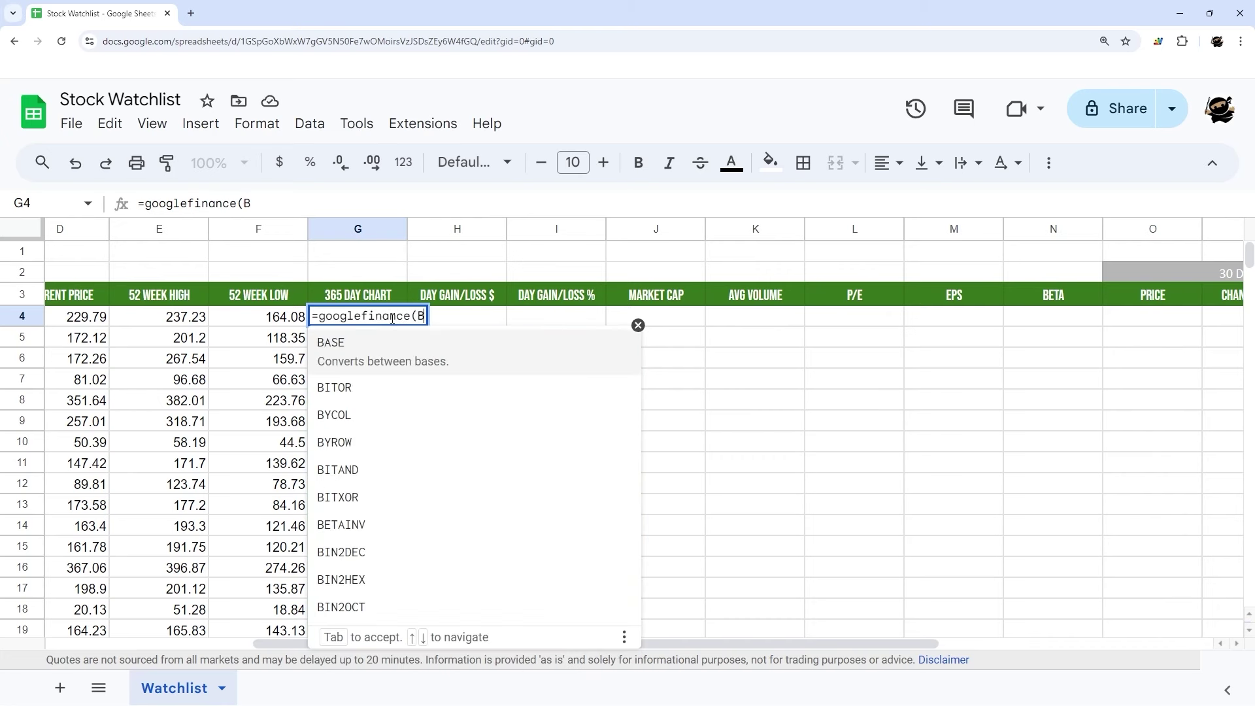
type("4,\"pro")
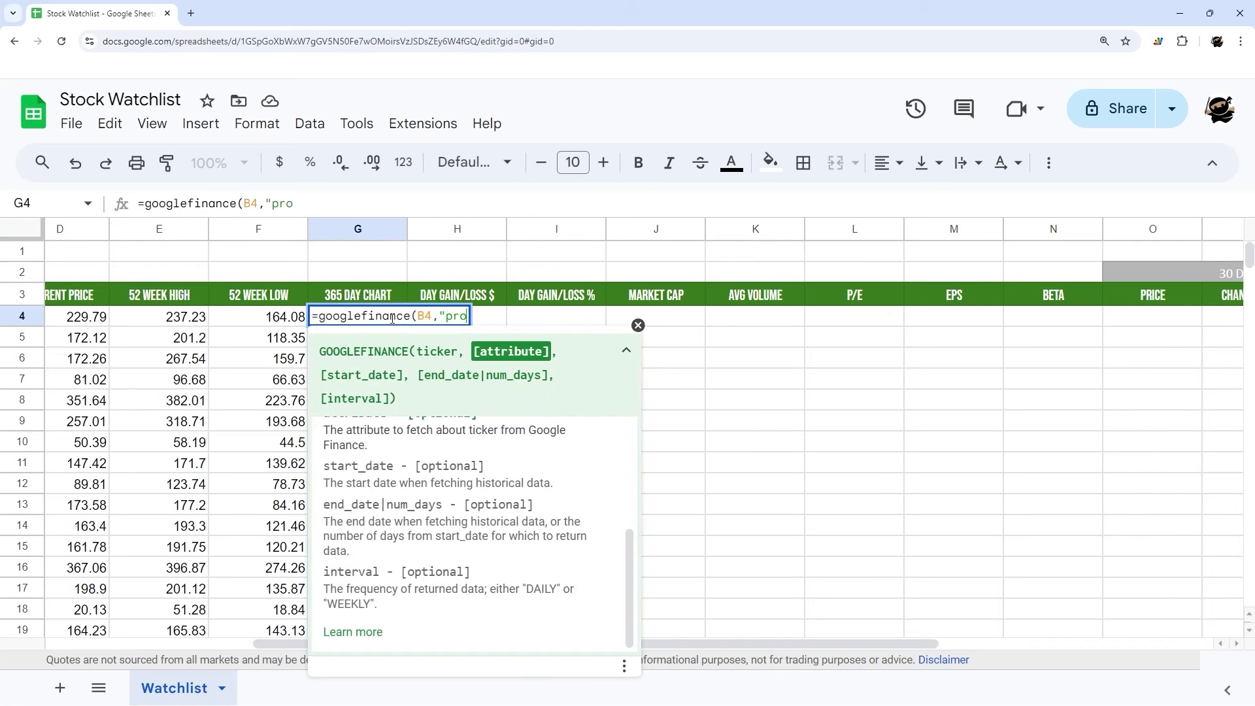
key("BackSpace")
type("ice\"")
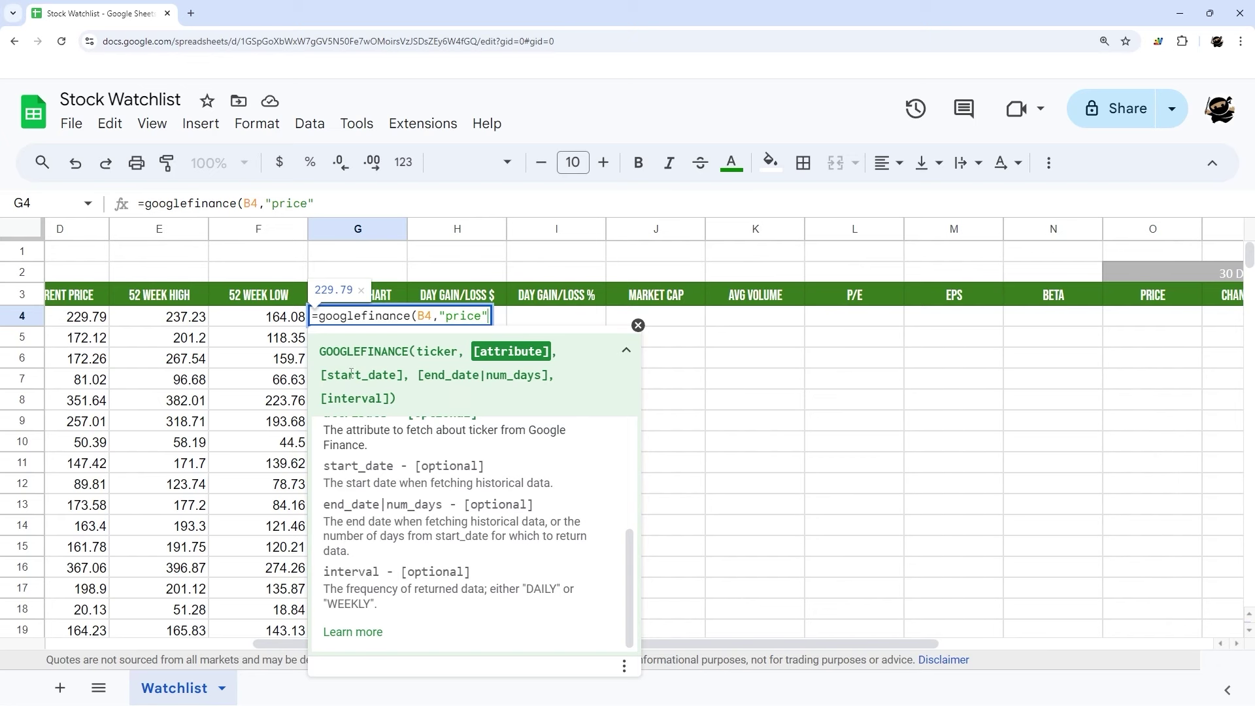
- Complete the G4 formula with start date today()-365 and end date today(), and review the returned price history
left_click_drag(322, 374, 554, 375)
type(",today()")
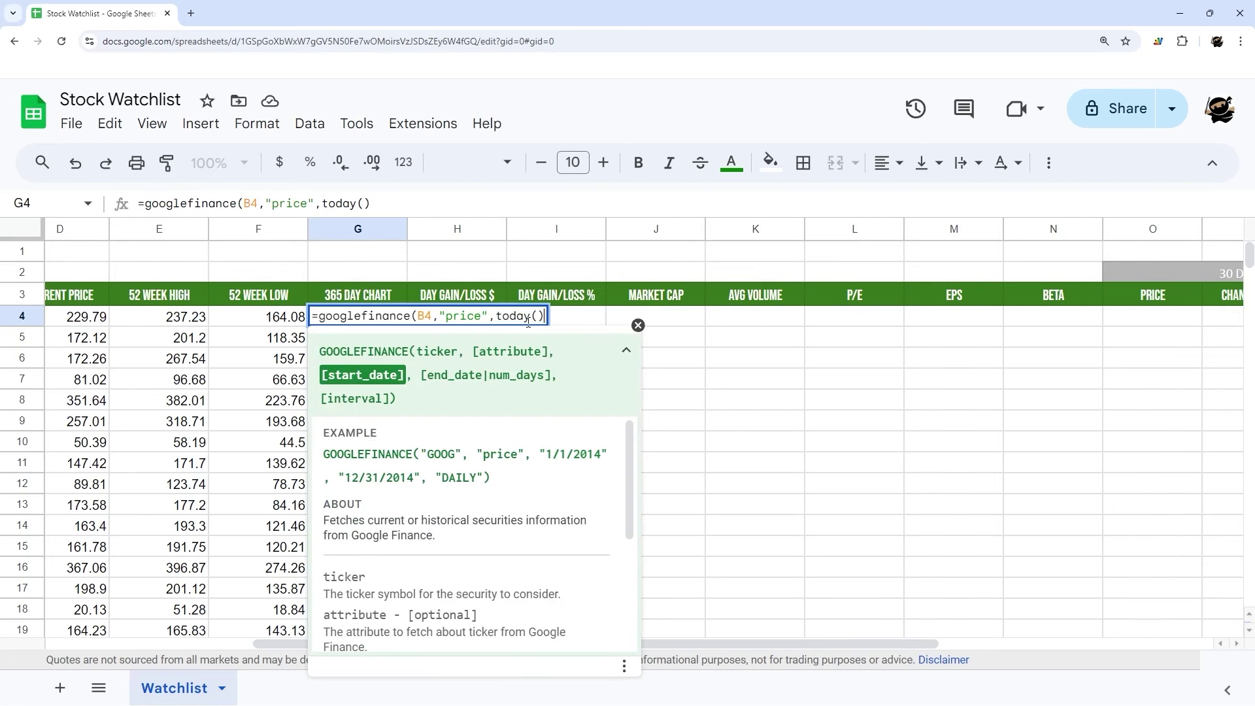
left_click(517, 317)
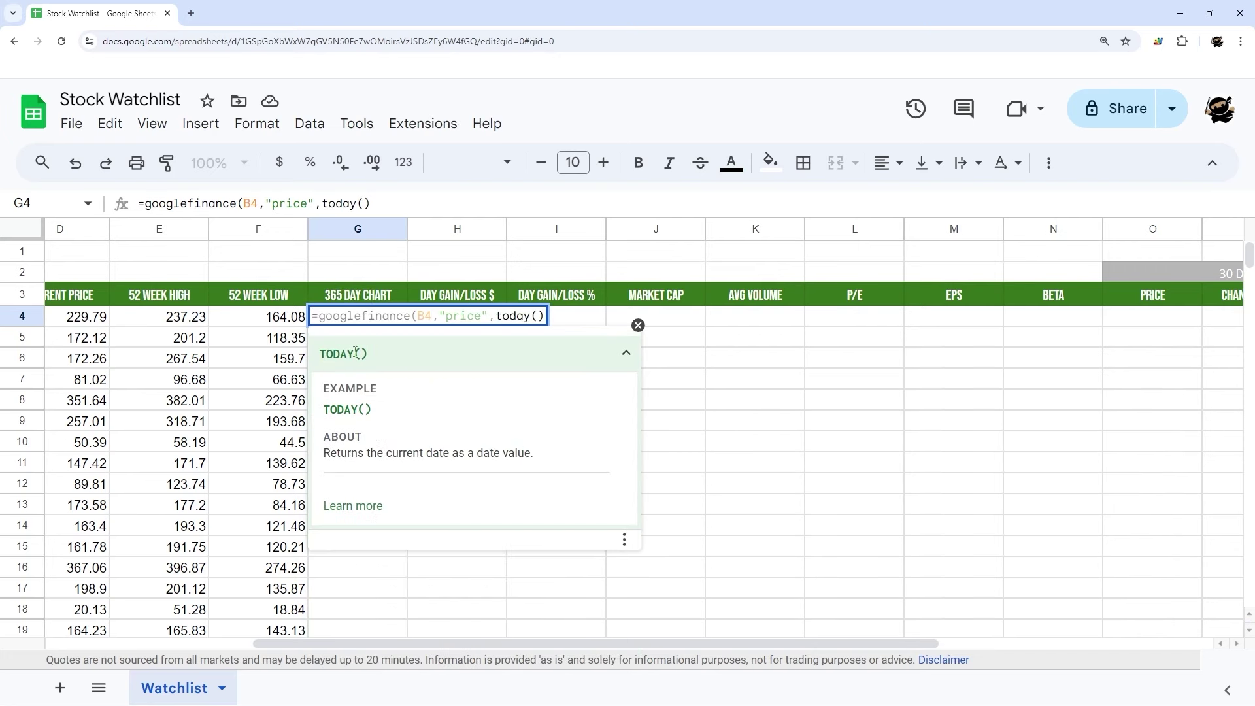
left_click(542, 313)
type("-3")
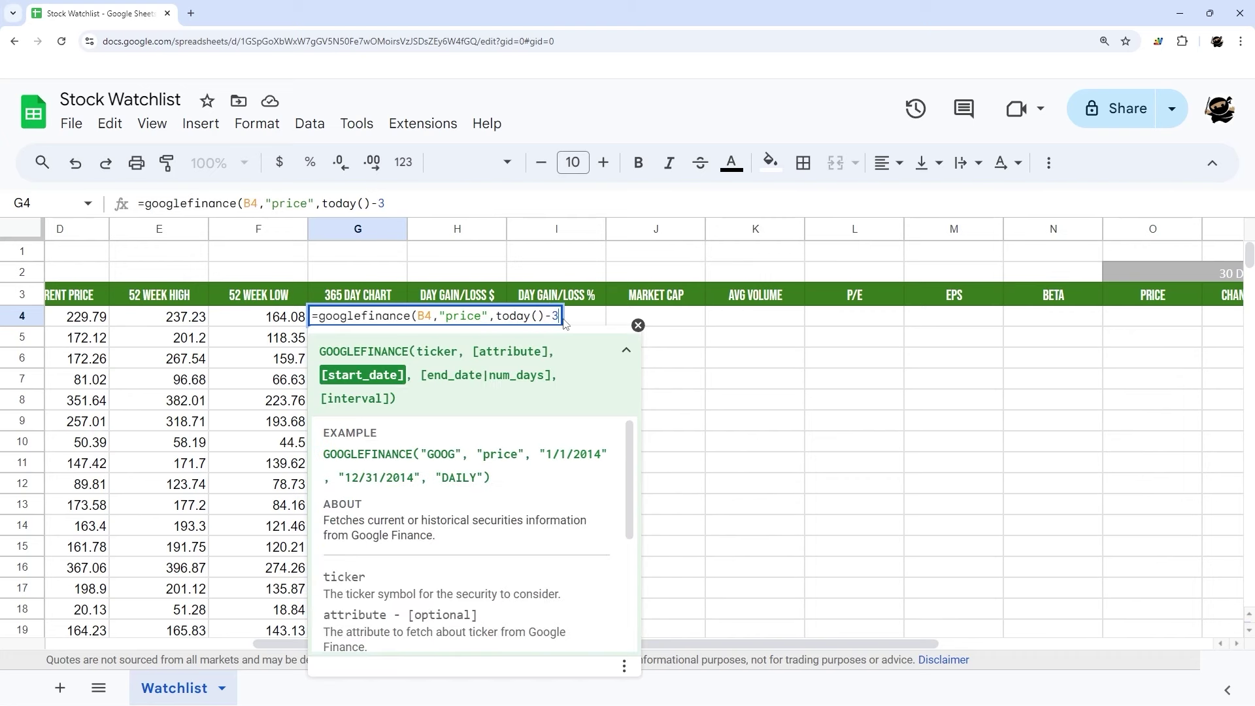
type("65,today()")
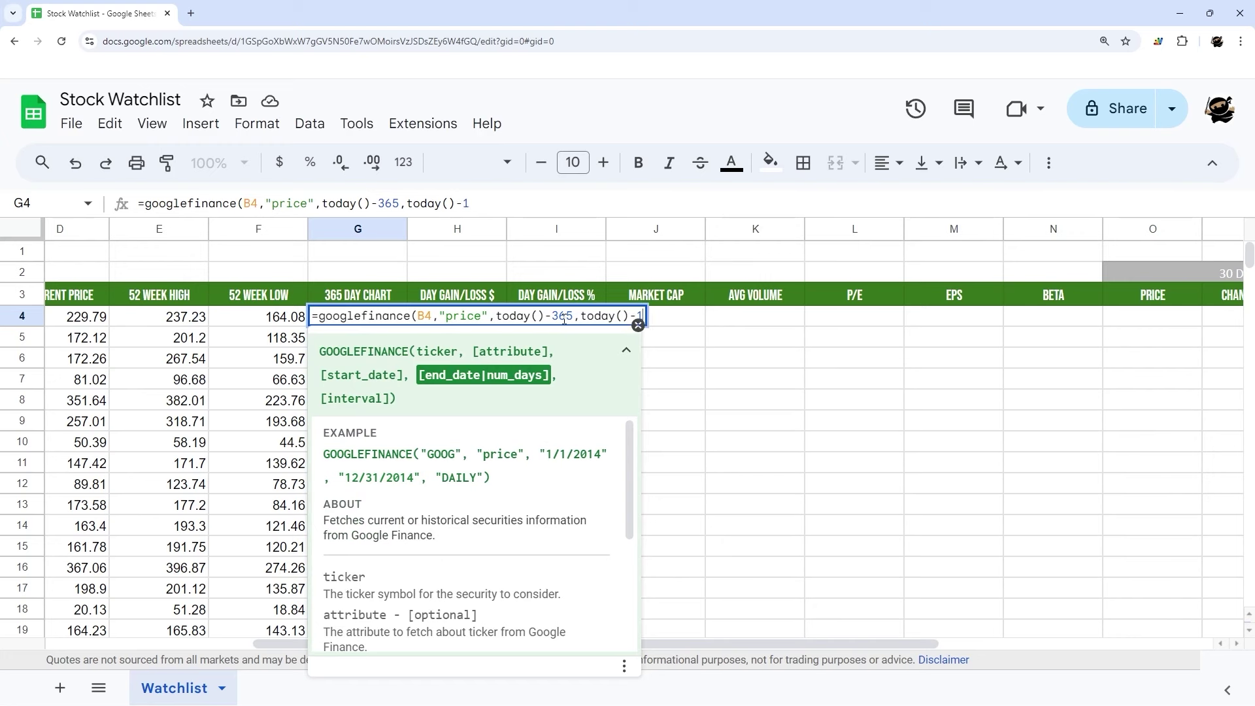
type(")")
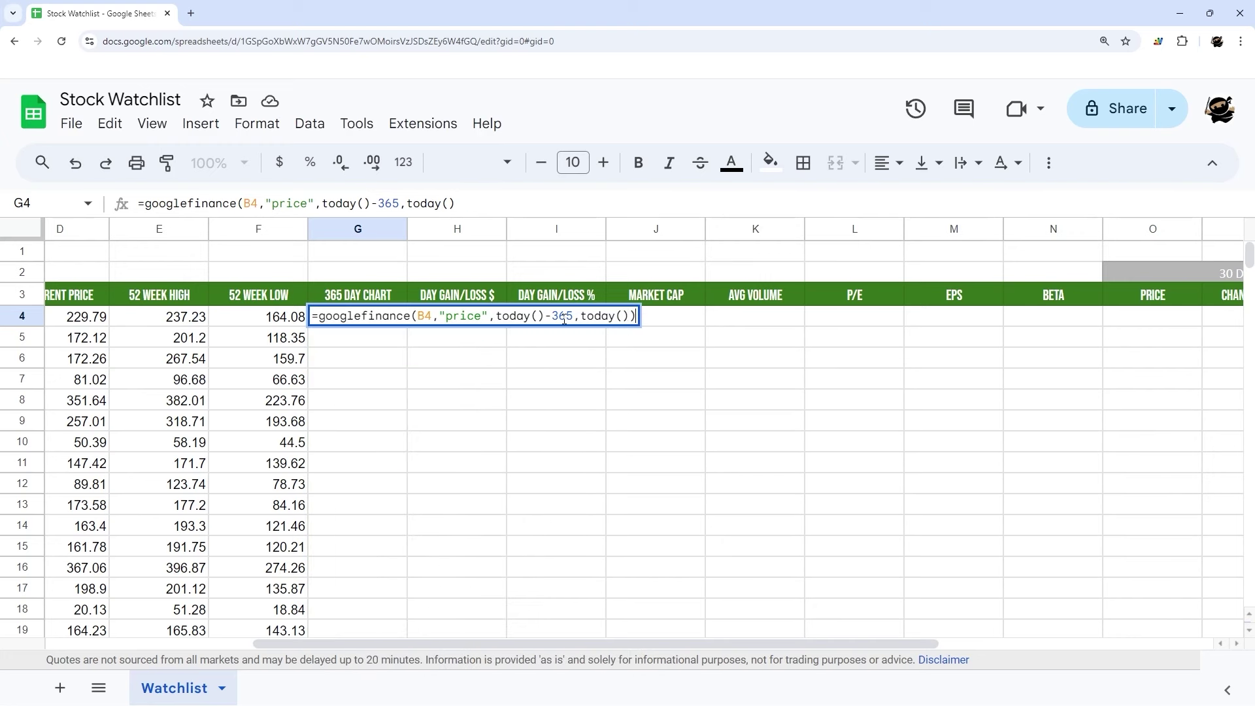
key("Return")
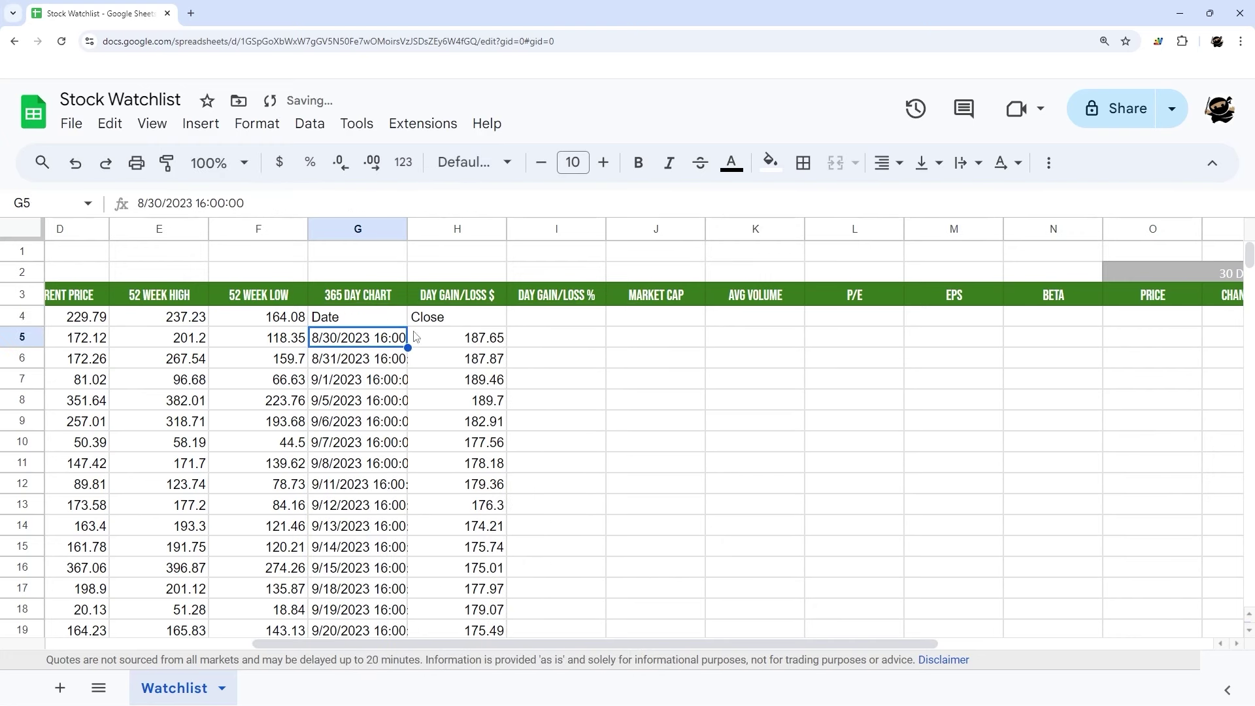
key("Up")
scroll(482, 395, "down", 2)
scroll(482, 395, "down", 20)
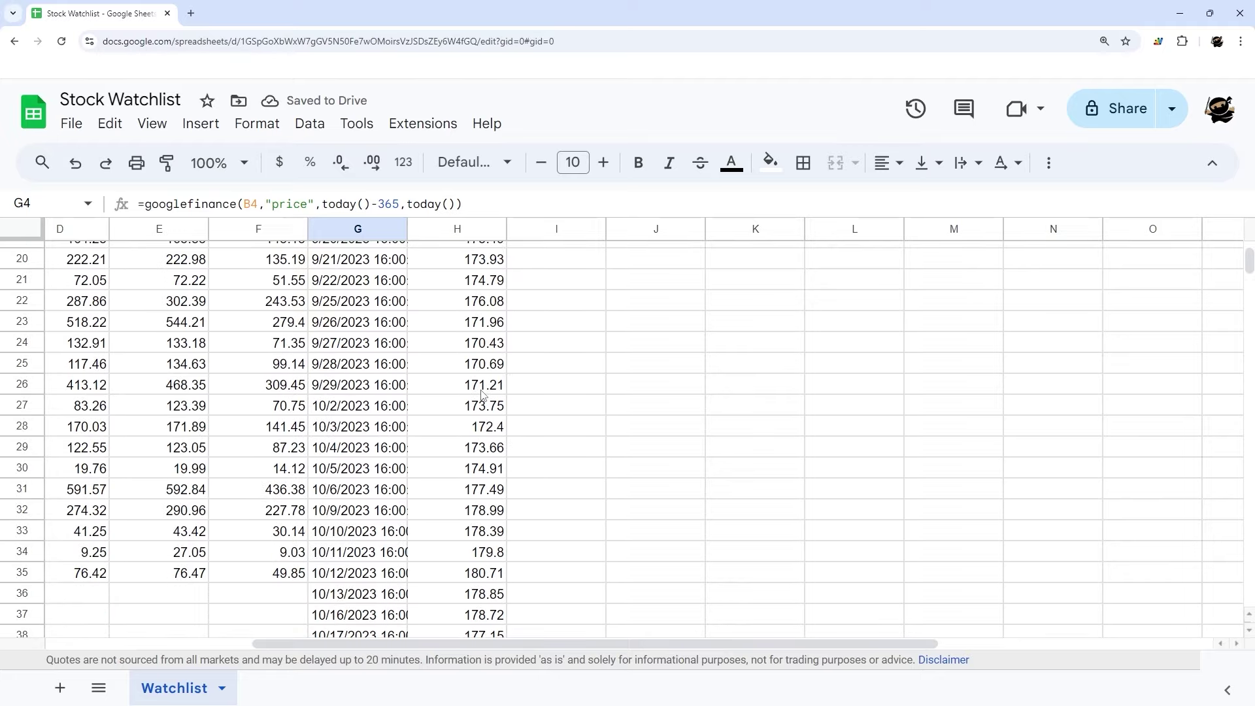
scroll(482, 395, "up", 13)
scroll(482, 395, "up", 12)
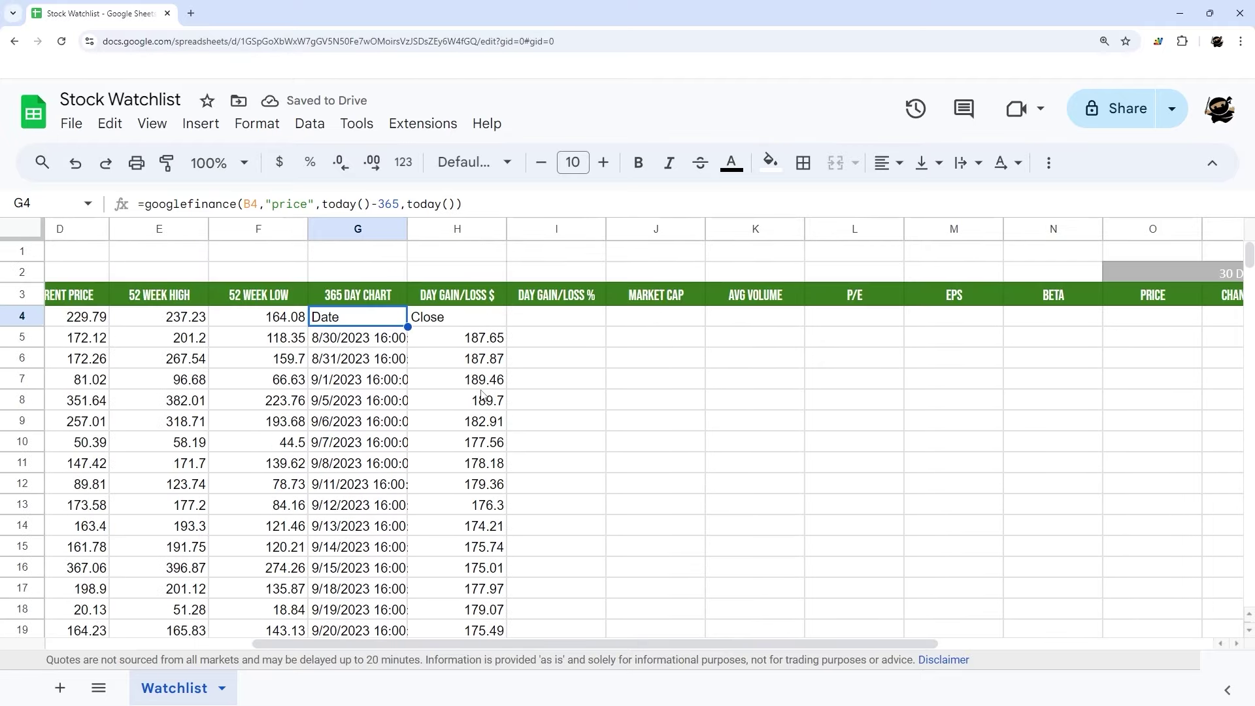
- Wrap the G4 formula in SPARKLINE, giving =sparkline(googlefinance(B4,"price",today()-365,today()))
left_click(148, 203)
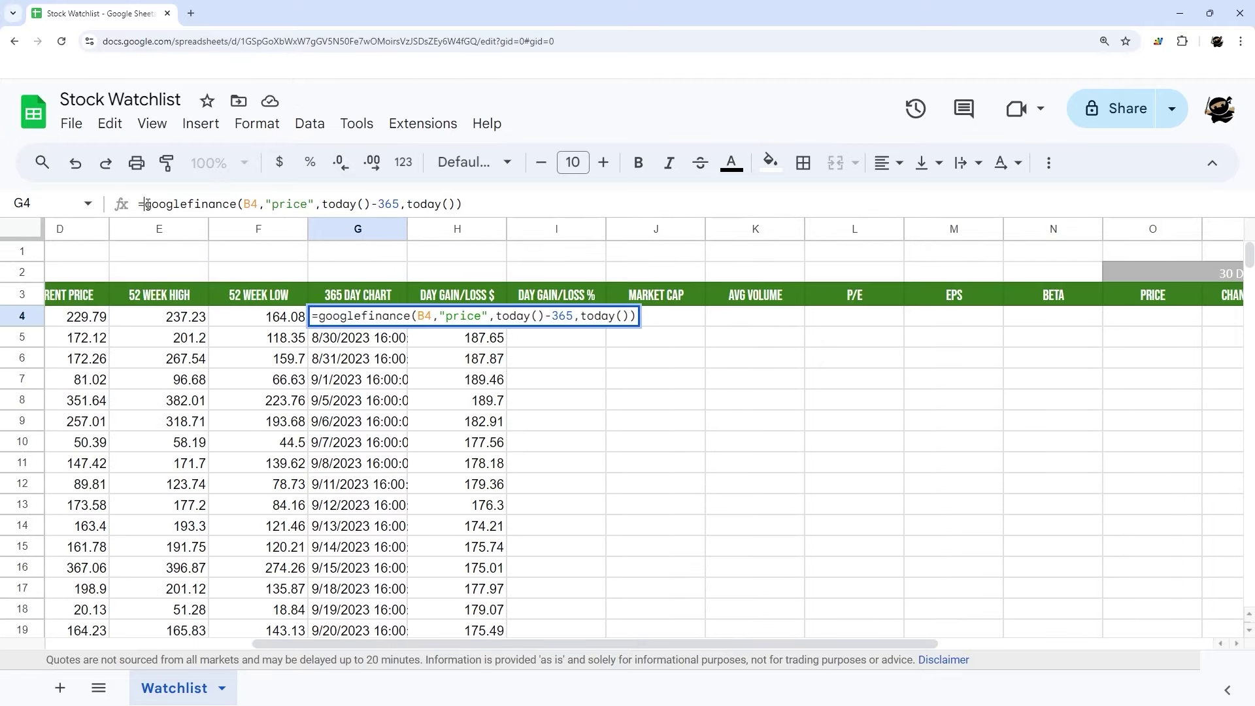
key("Escape")
left_click(145, 203)
type("sparkline(")
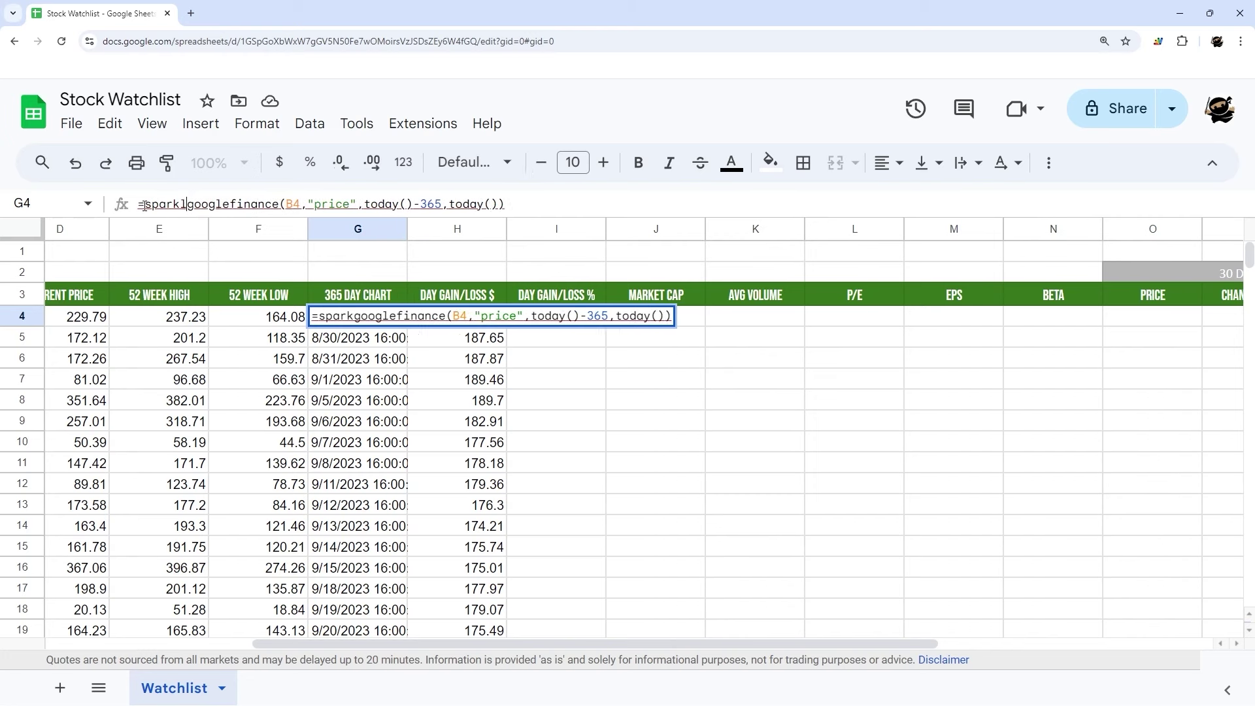
key("End")
type(")")
key("Return")
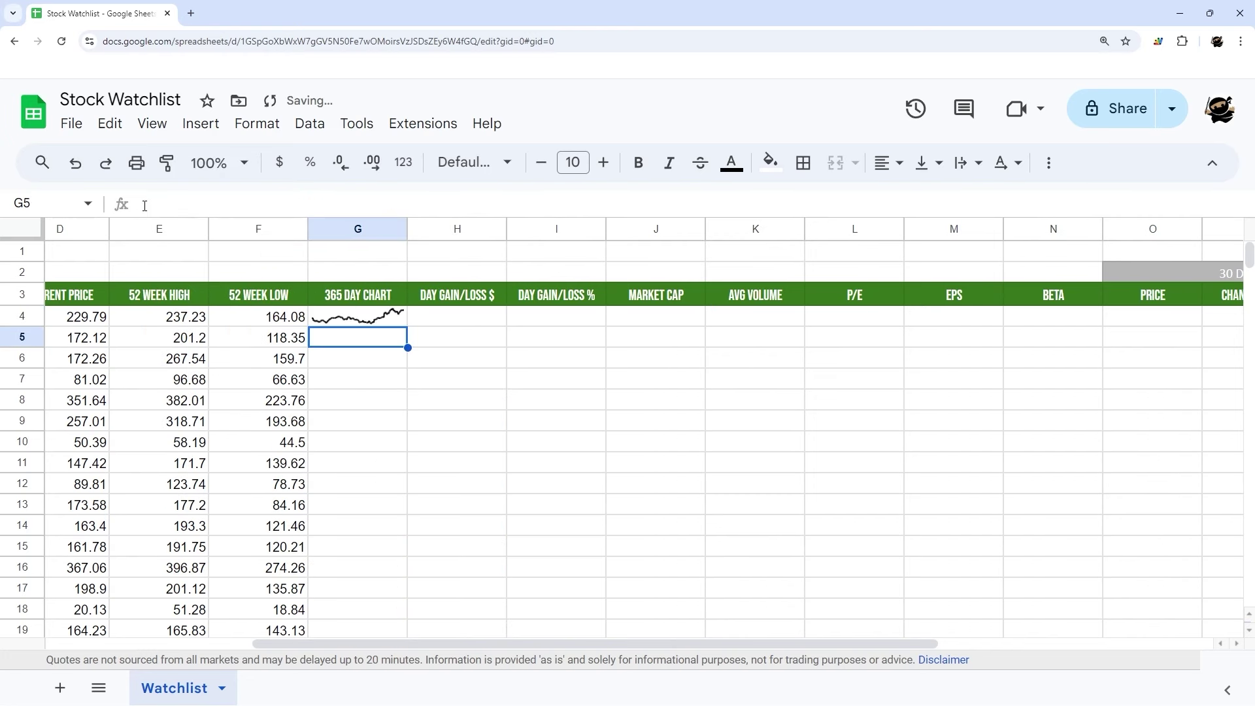
left_click(370, 316)
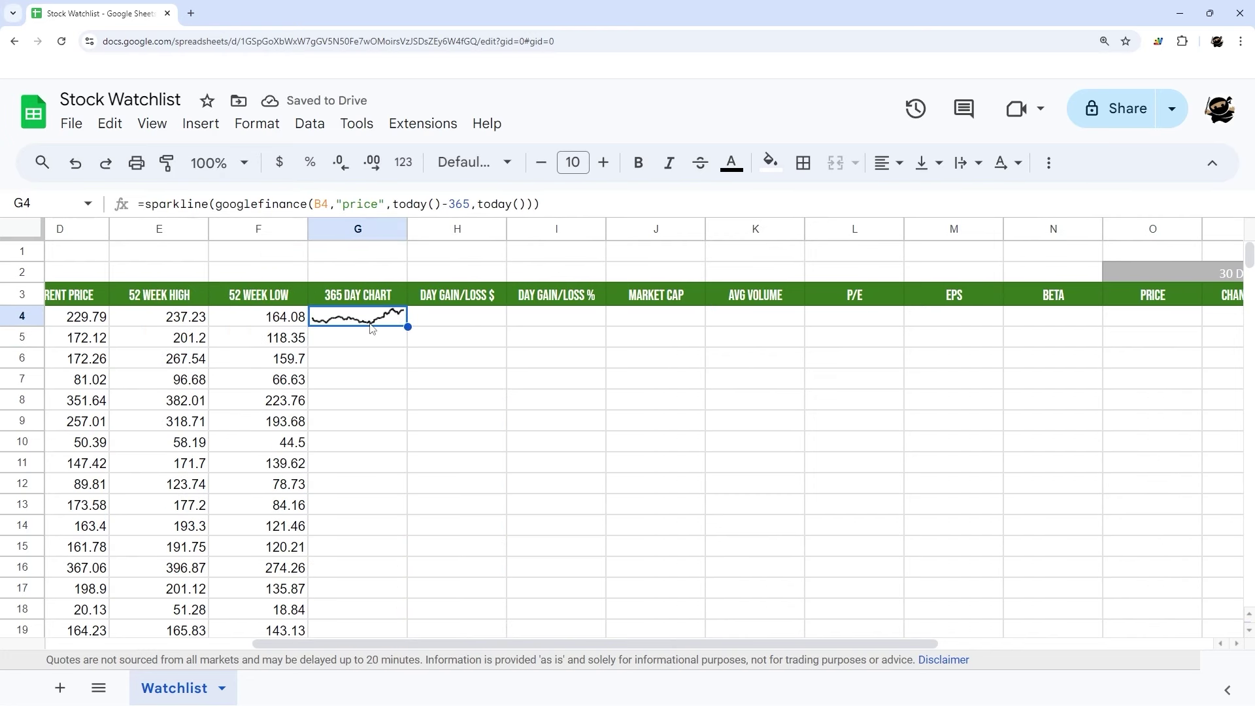
left_click(535, 204)
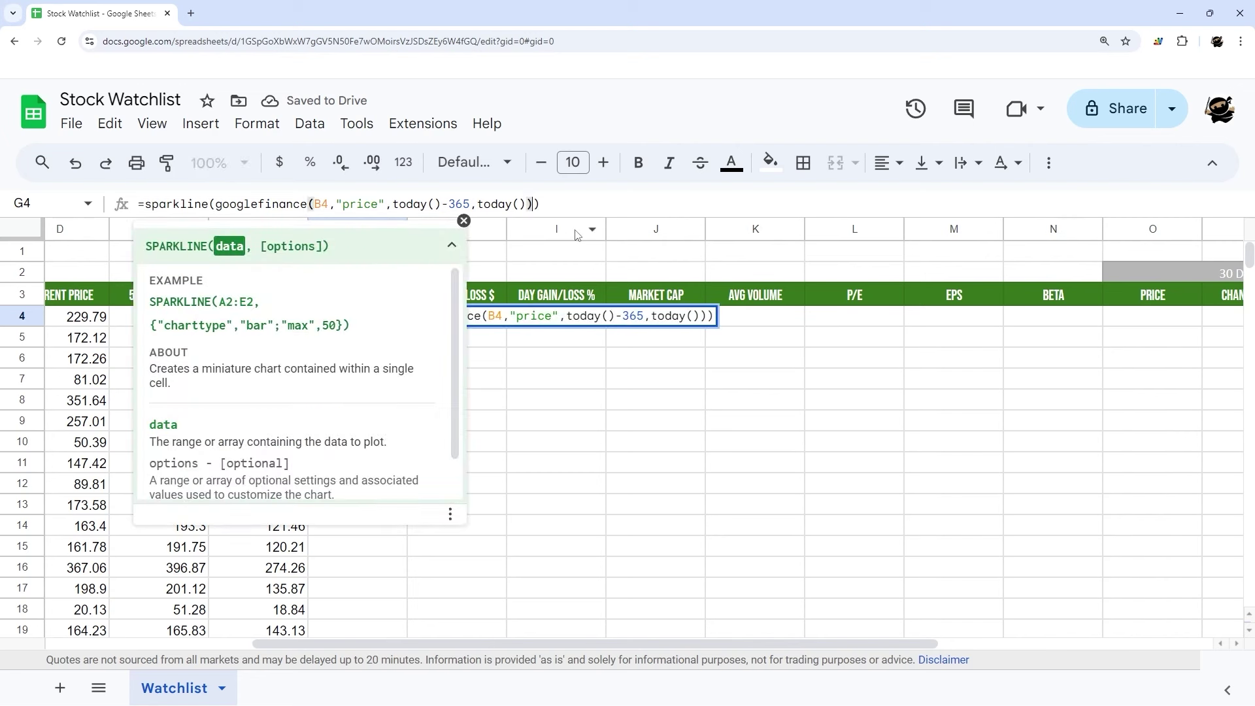
type(",{")
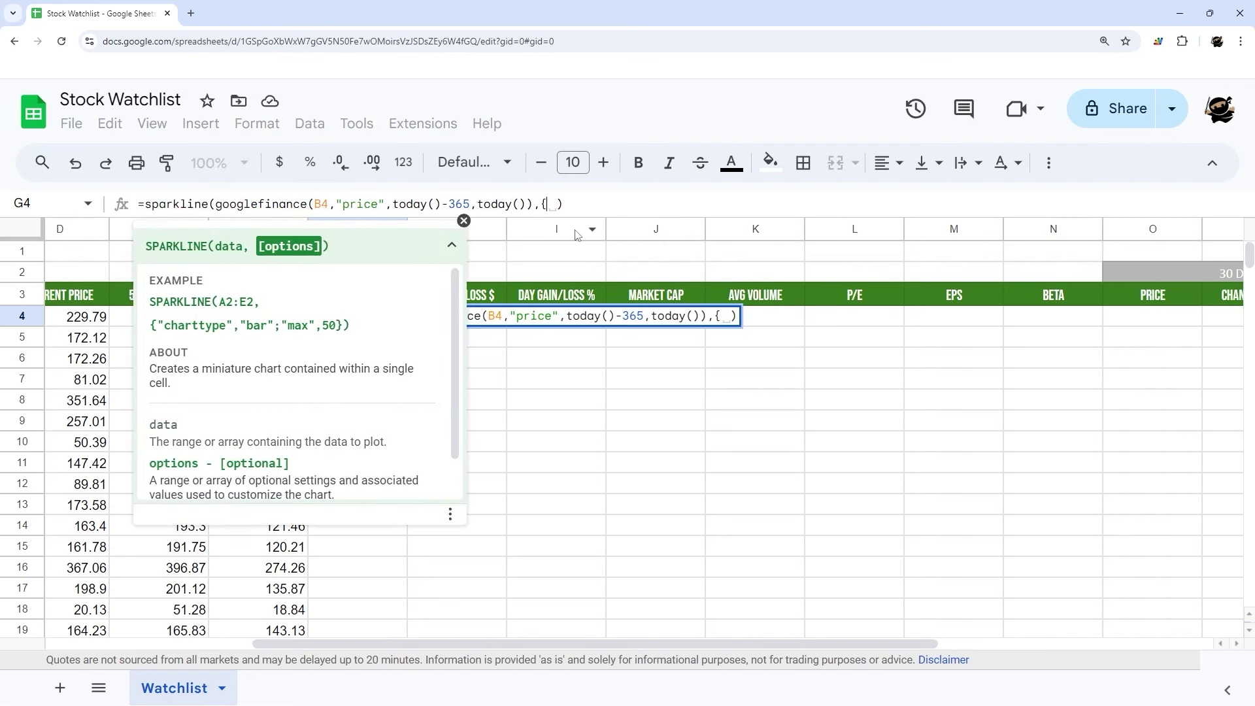
scroll(337, 390, "down", 1)
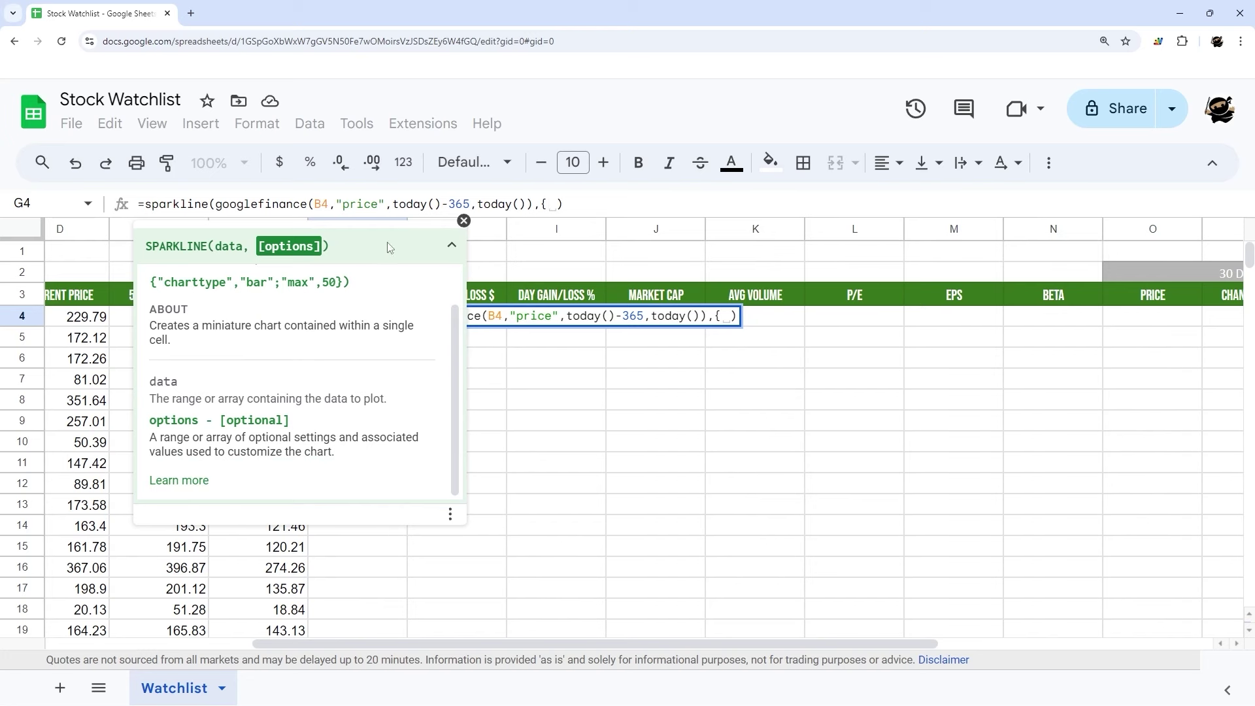
key("Escape")
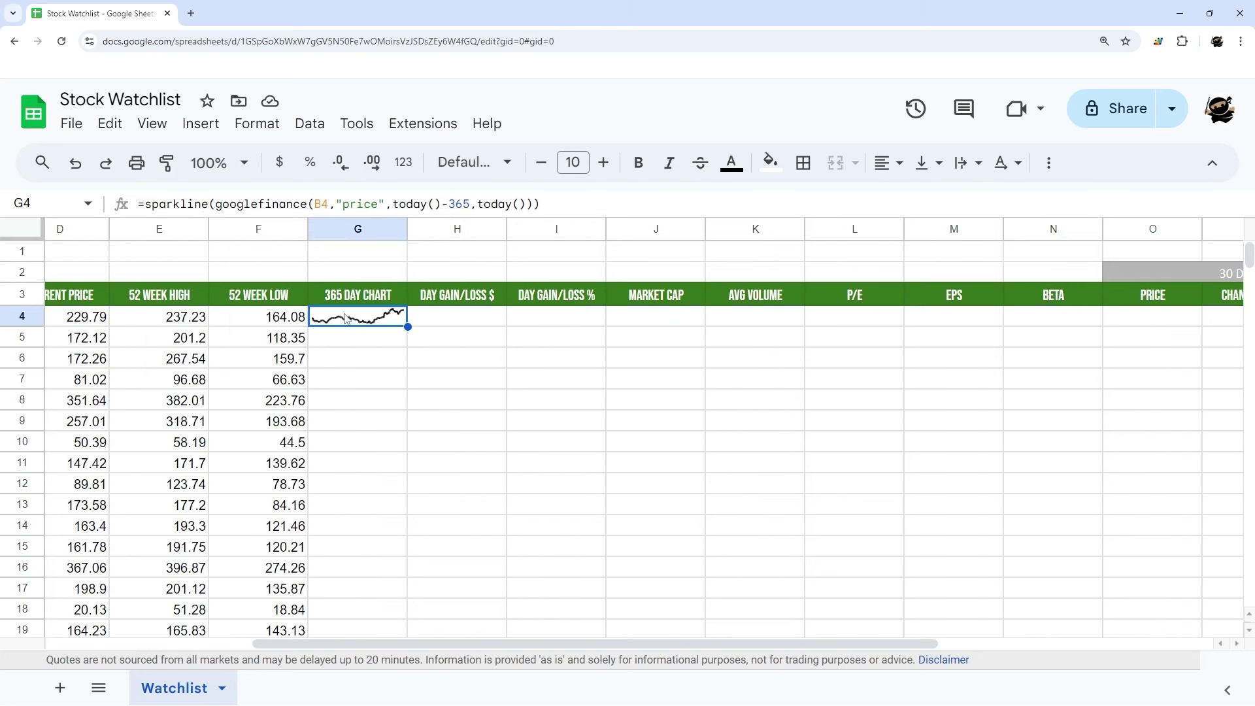
- Fill the sparkline formula in G4 down the 365 Day Chart column for all tickers
double_click(408, 326)
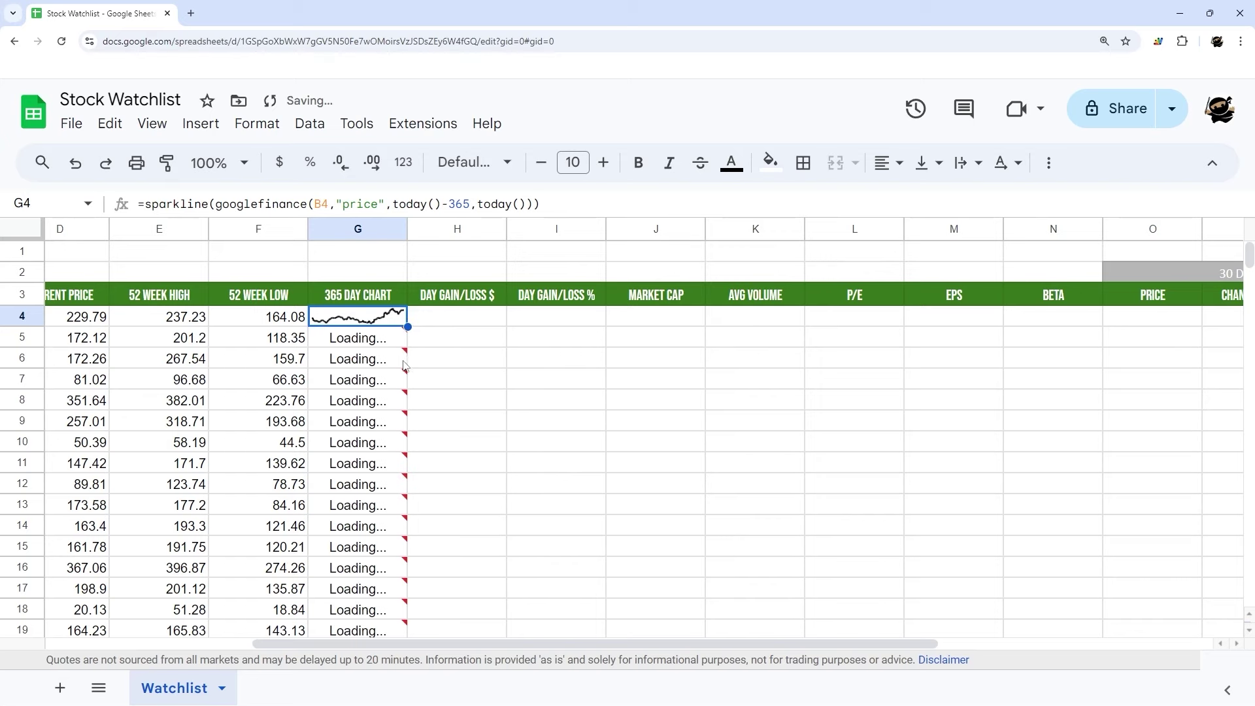
scroll(385, 358, "down", 2)
scroll(386, 358, "down", 6)
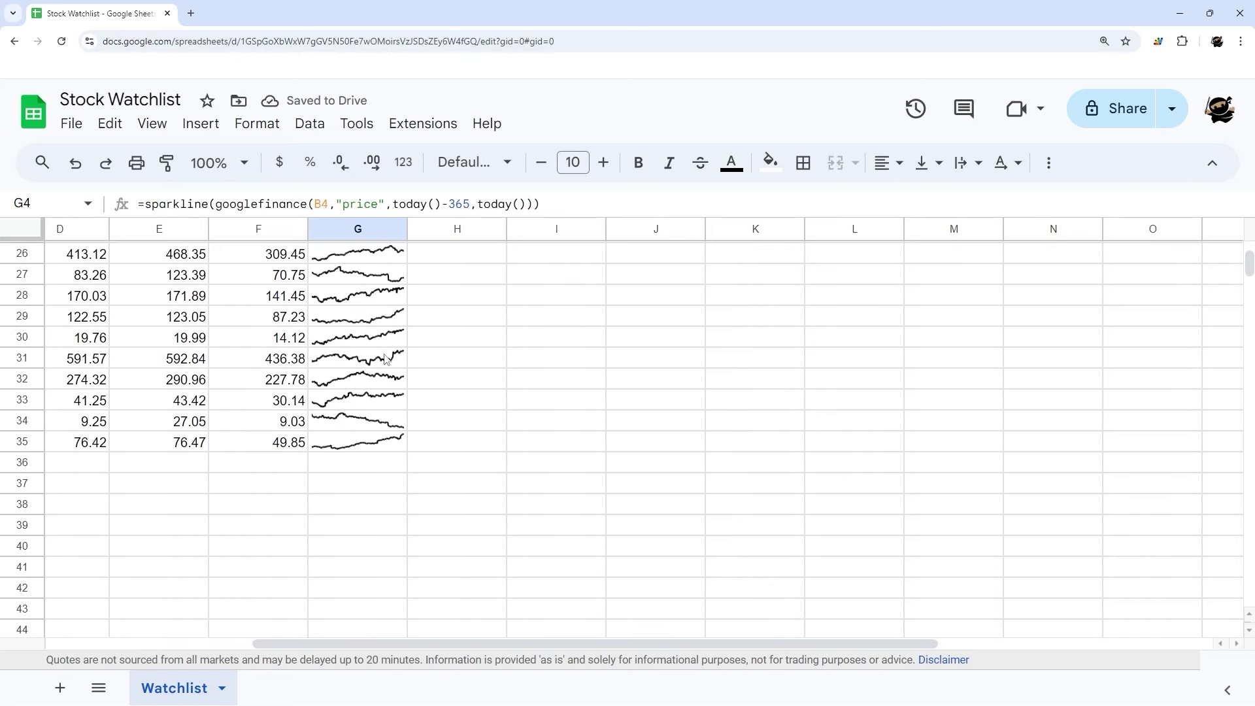
scroll(448, 351, "up", 8)
- Enter =GOOGLEFINANCE(B4,"change") in H4 and fill it down the Day Gain/Loss $ column for all tickers
left_click(451, 319)
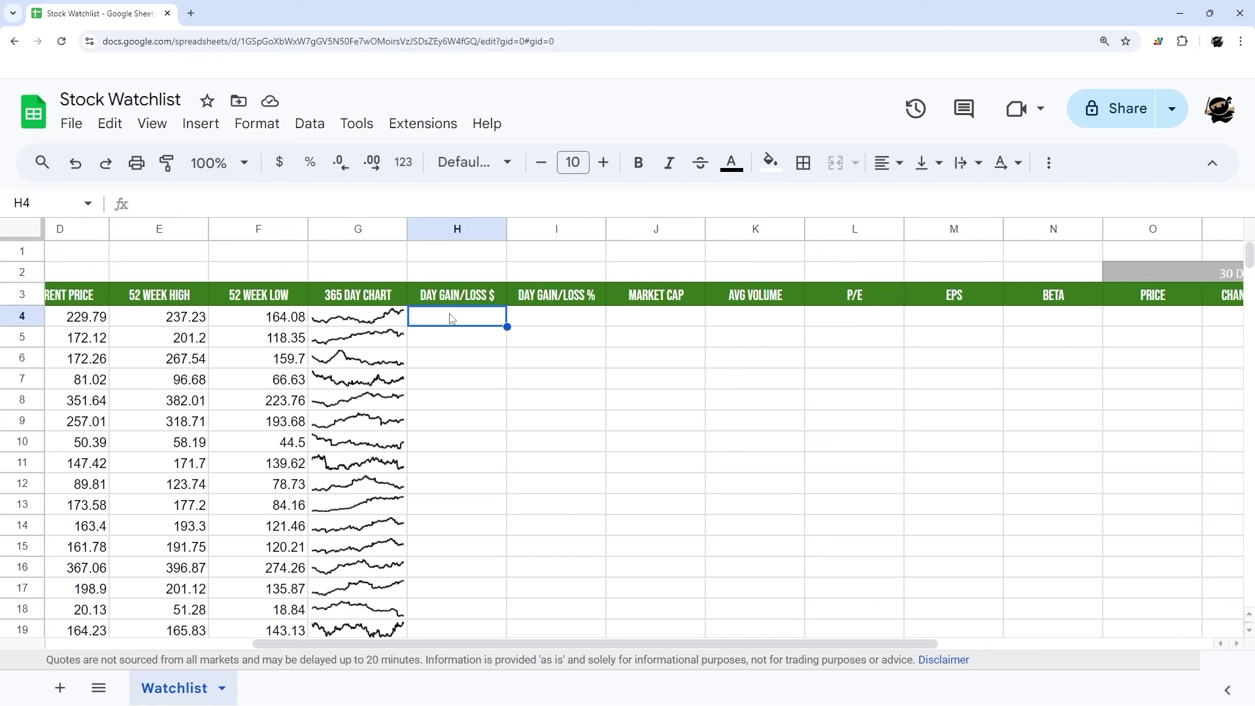
type("=goo")
key("Tab")
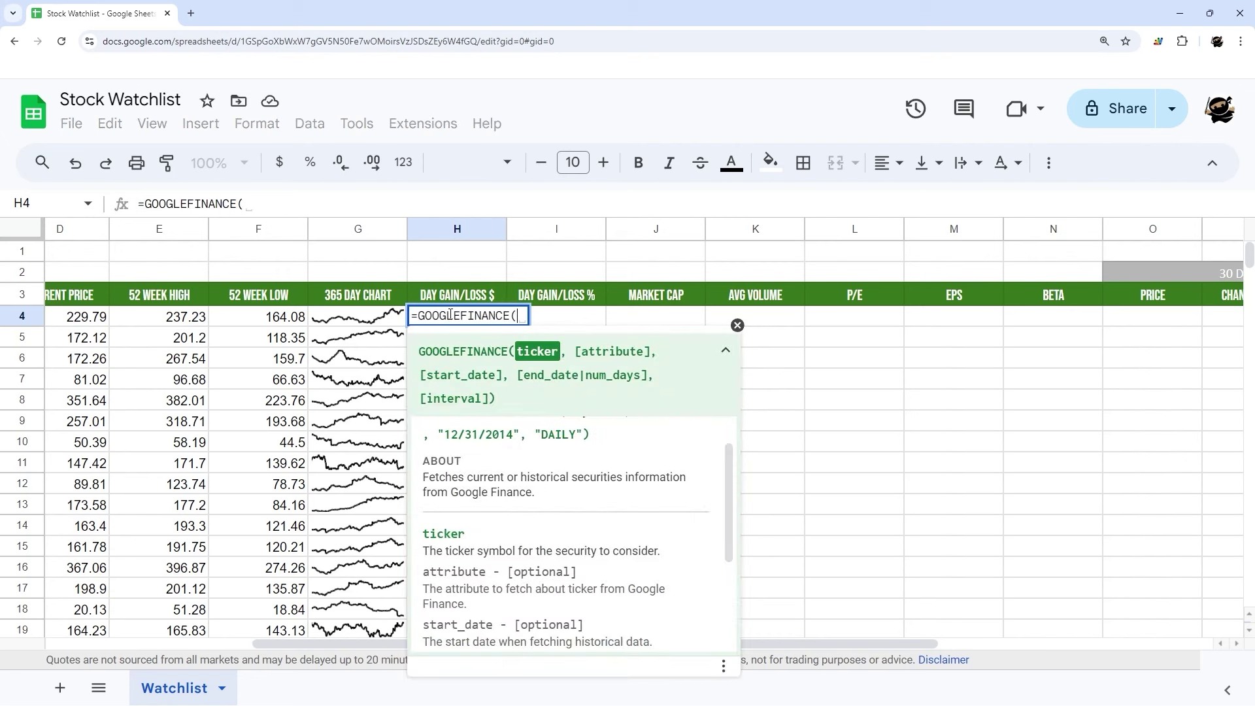
type("B4,")
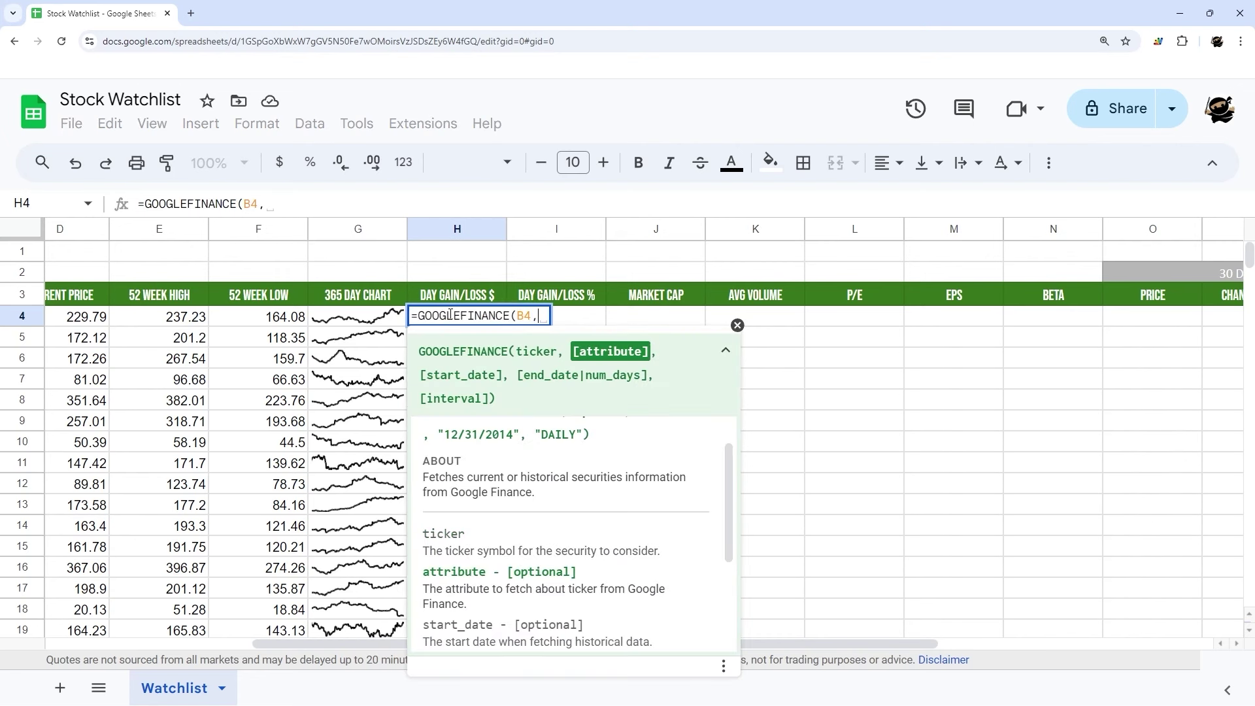
type("\"change\")")
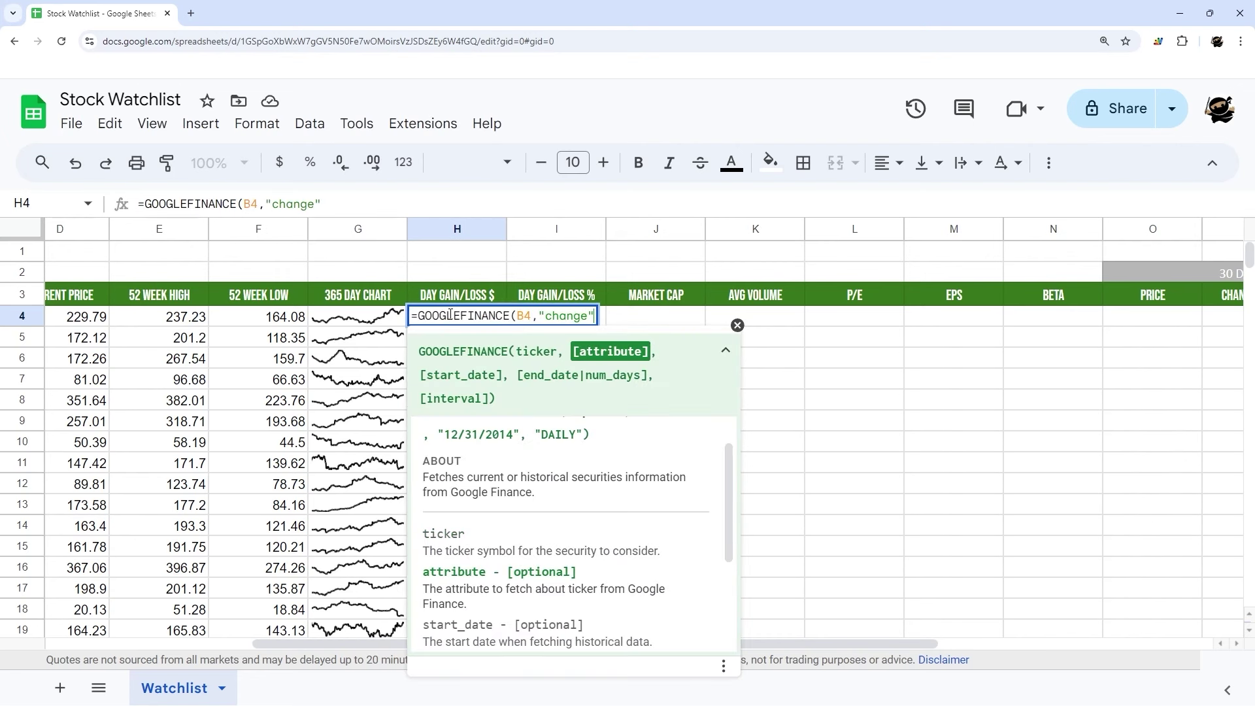
key("Return")
left_click(452, 317)
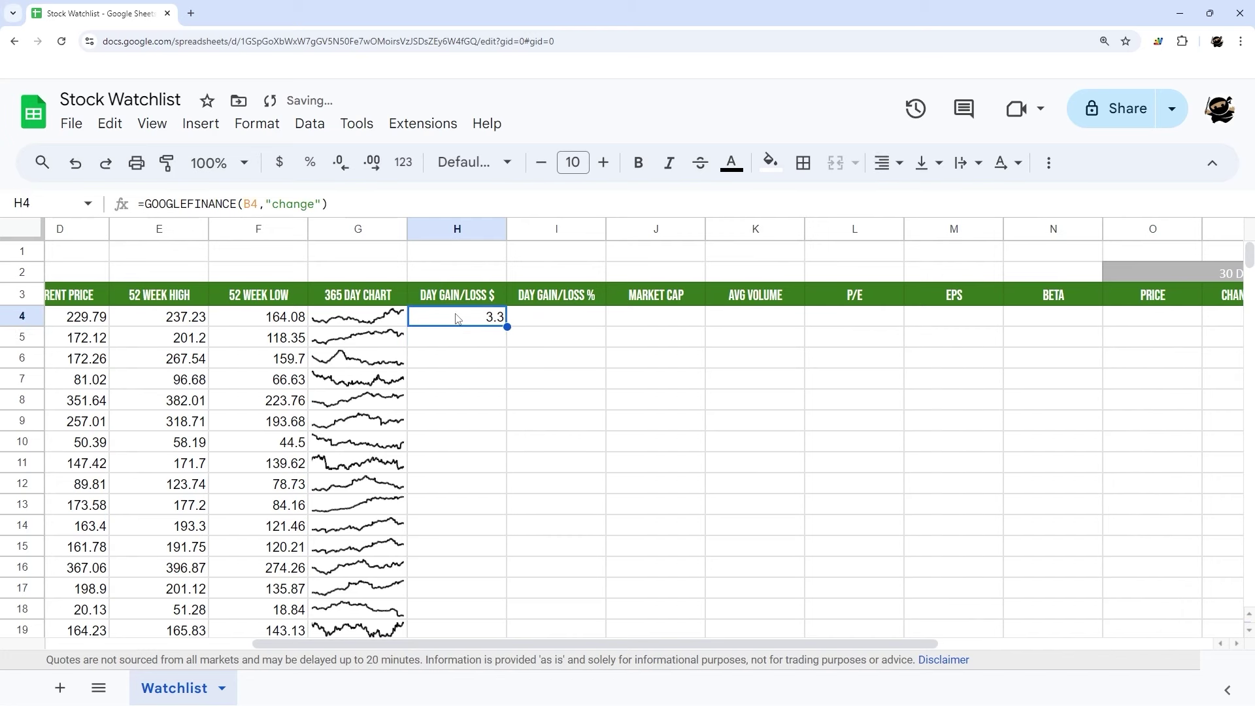
double_click(508, 326)
- Enter =GOOGLEFINANCE(B4,"changepct") in I4 under Day Gain/Loss %
left_click(557, 323)
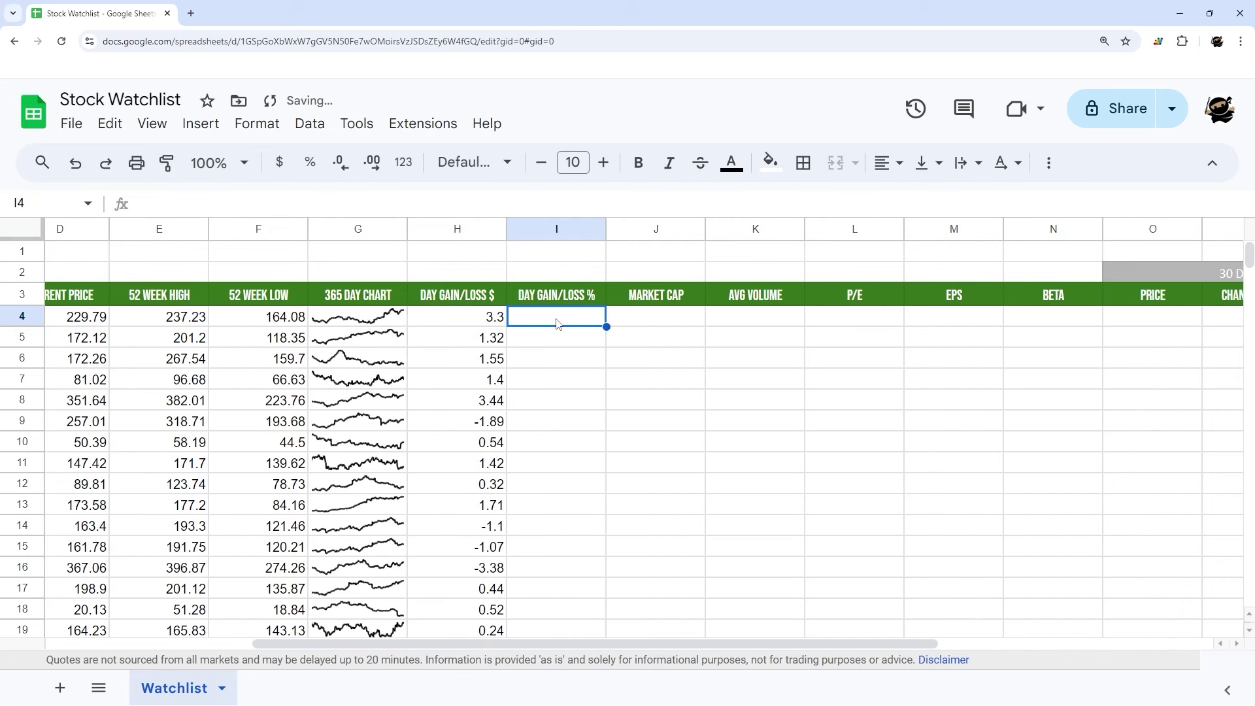
type("=goo")
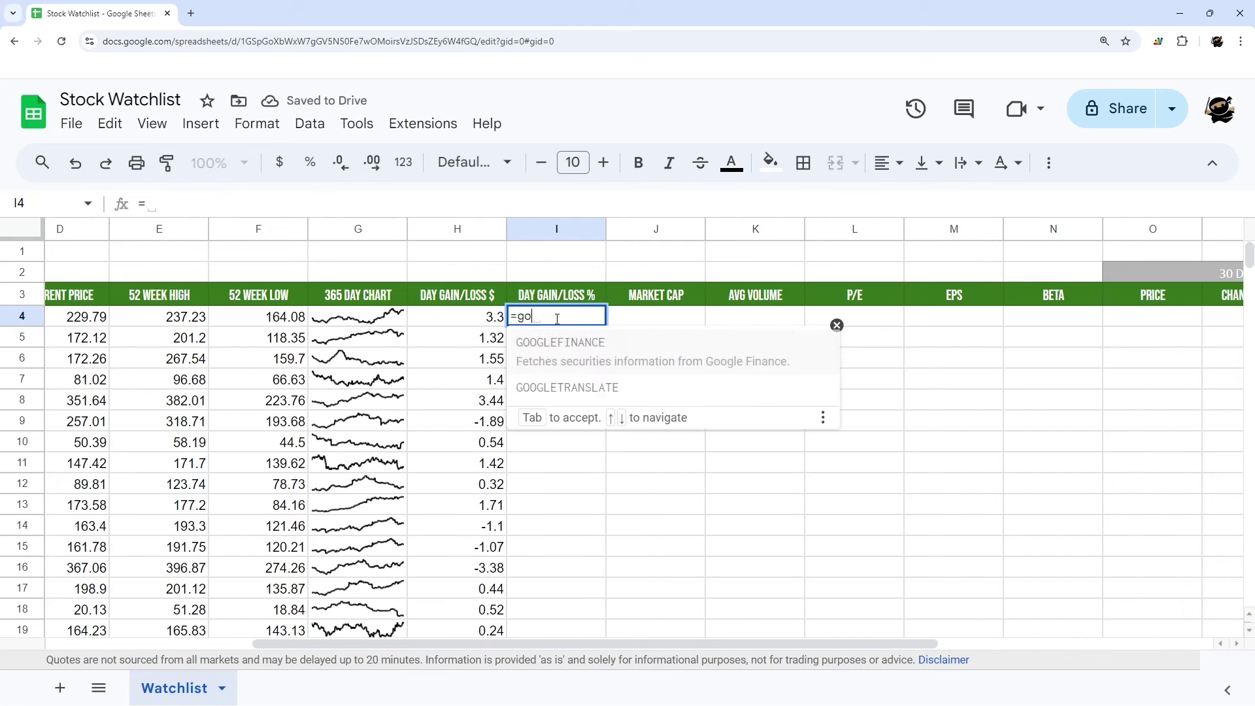
key("Tab")
type("B4")
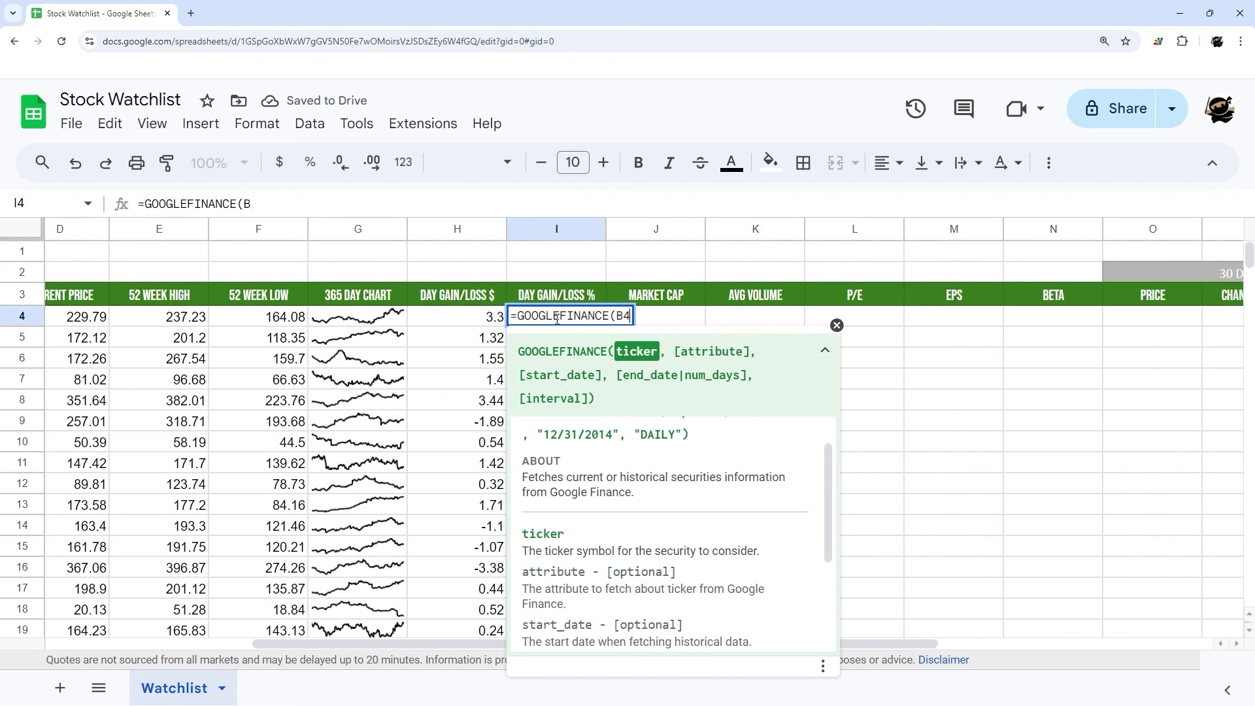
type(",\"changepct\")")
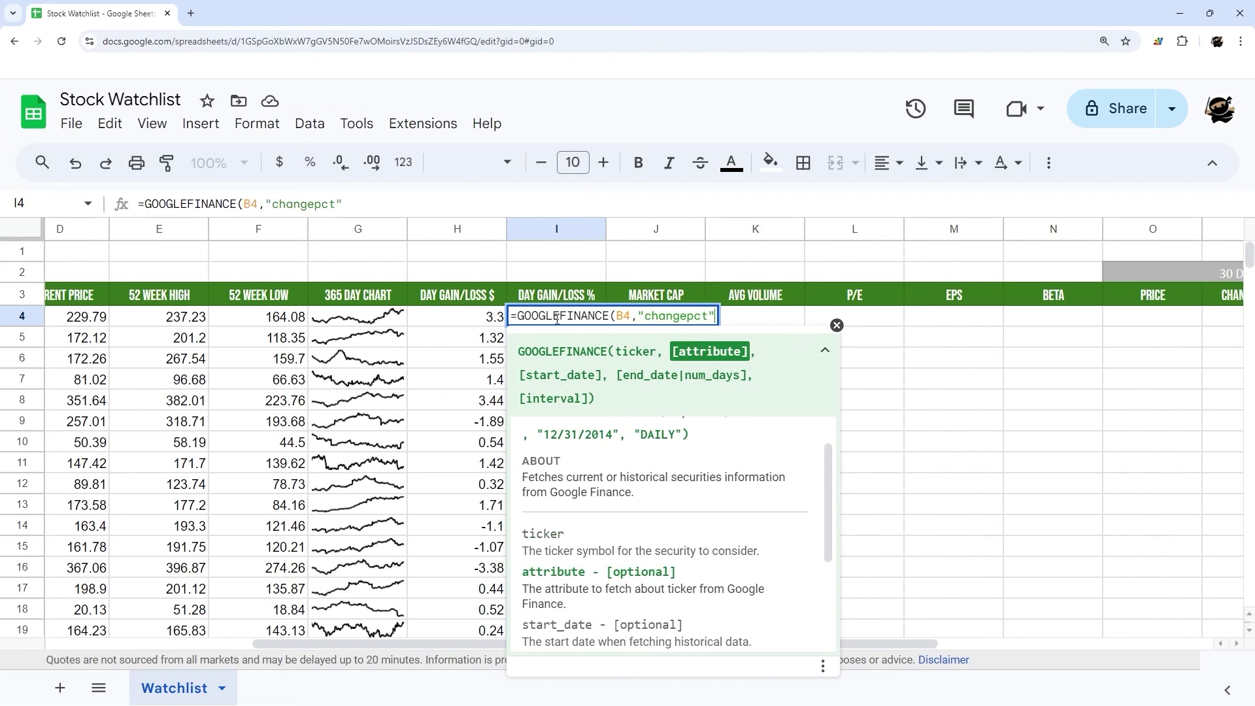
key("Return")
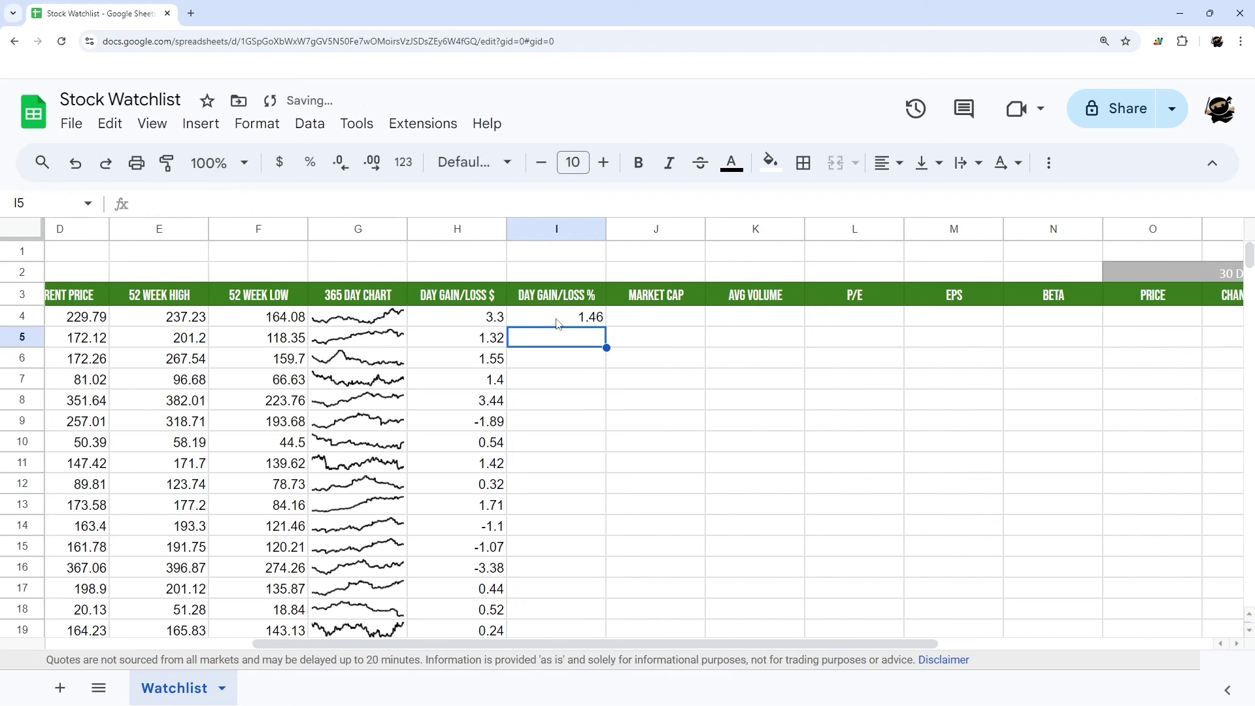
- Format the Day Gain/Loss % column I as percent
left_click(578, 321)
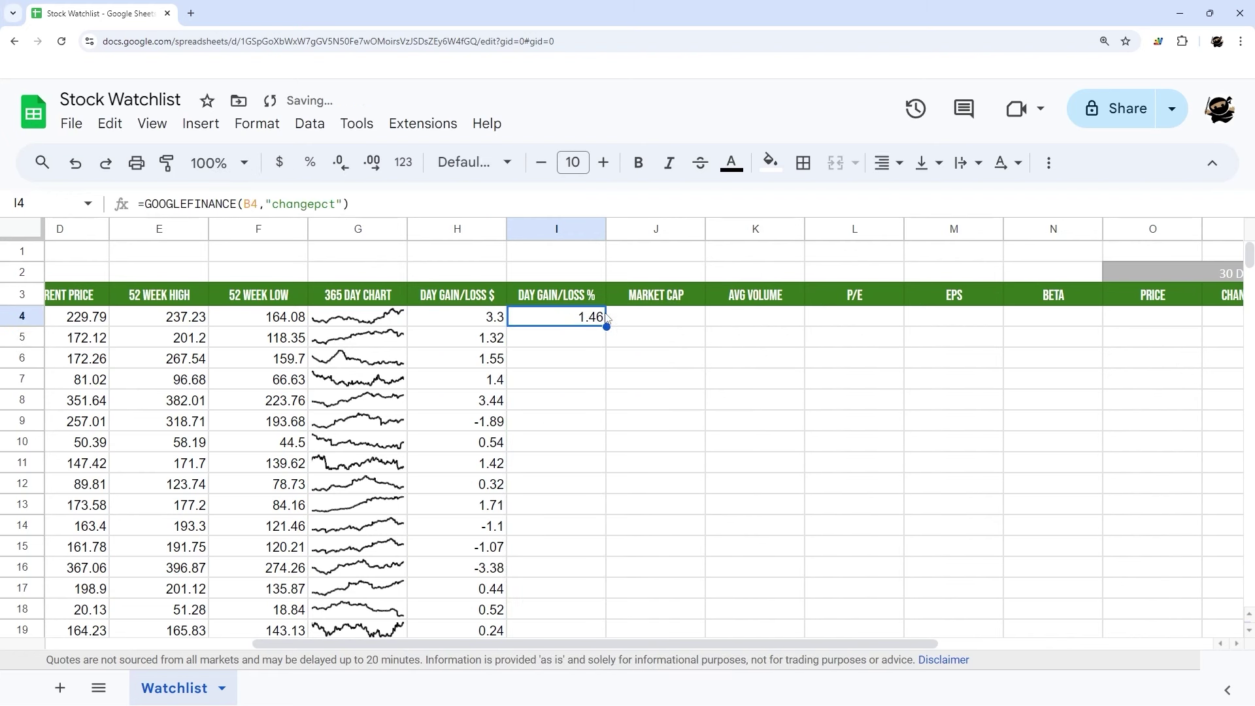
left_click(562, 234)
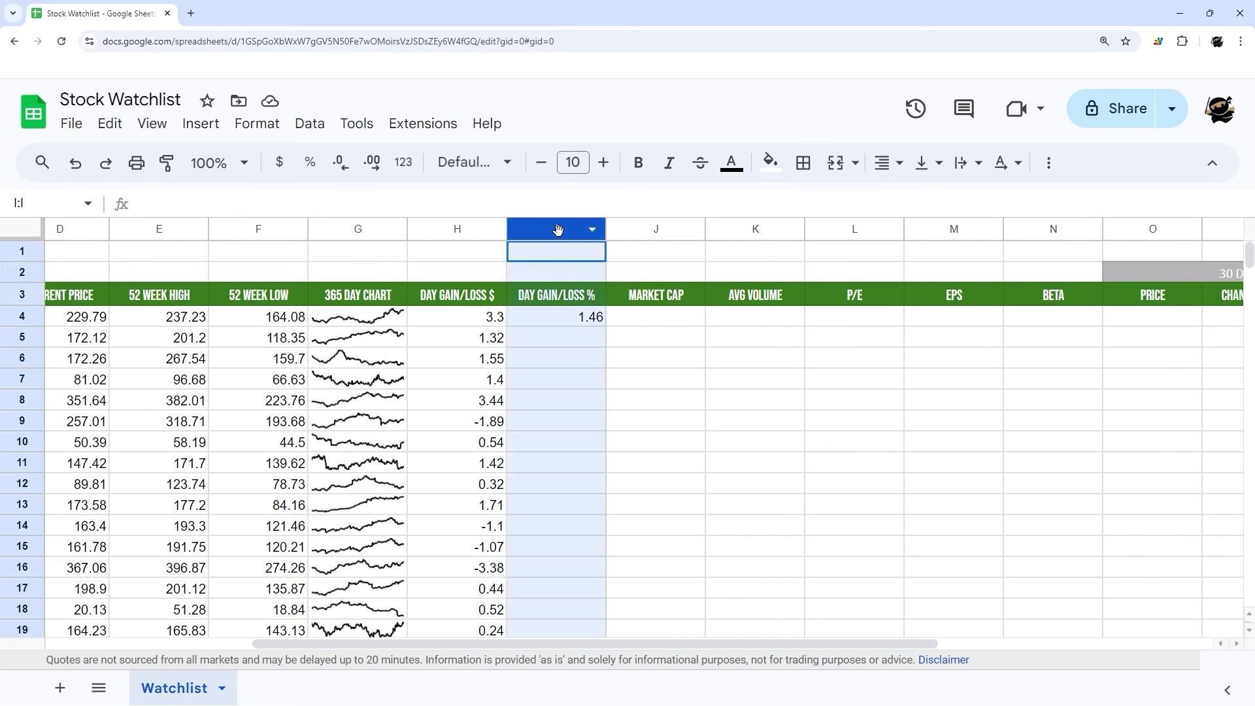
left_click(310, 162)
- Change the I4 formula to =GOOGLEFINANCE(B4,"changepct")/100 and fill it down the Day Gain/Loss % column for all tickers
double_click(578, 323)
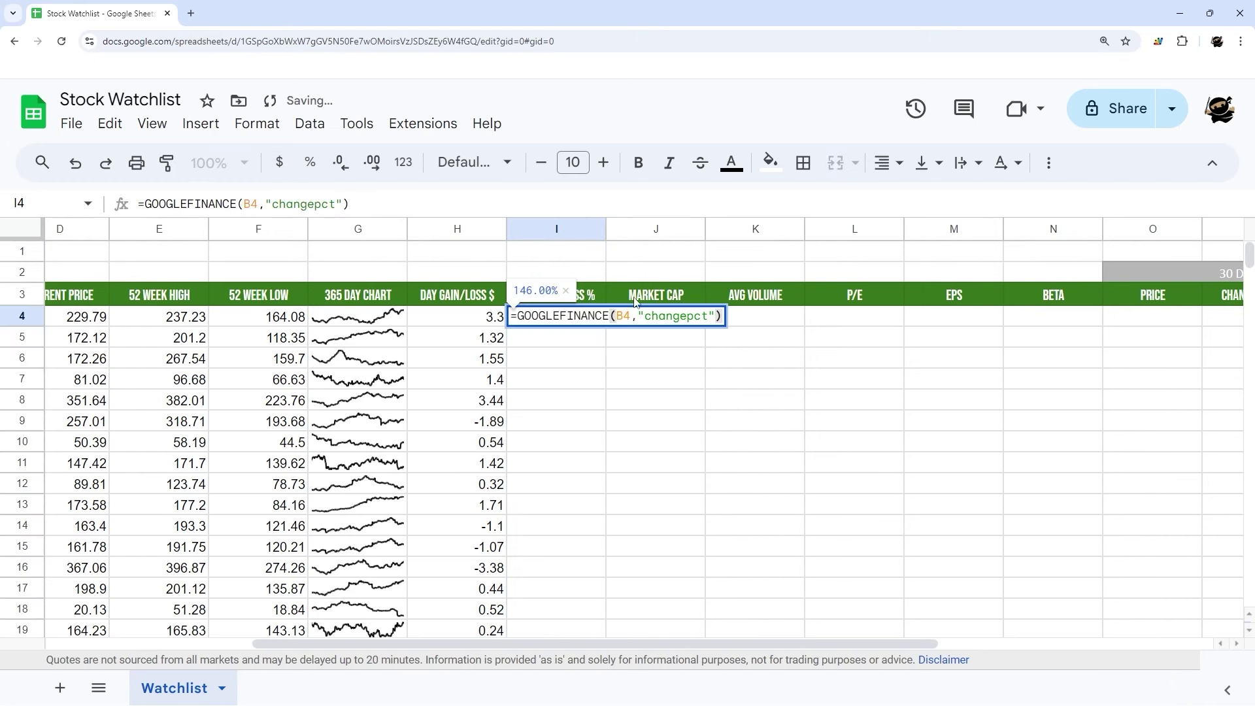
type("/100")
key("Return")
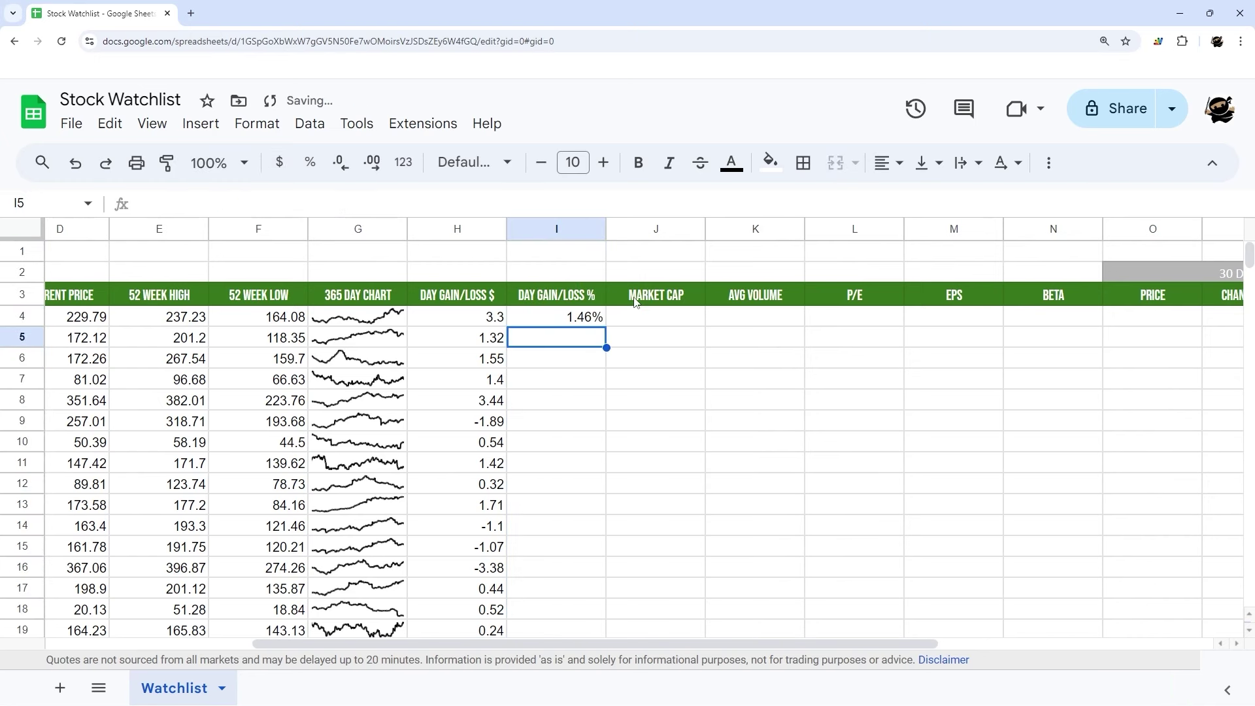
left_click(569, 325)
double_click(606, 326)
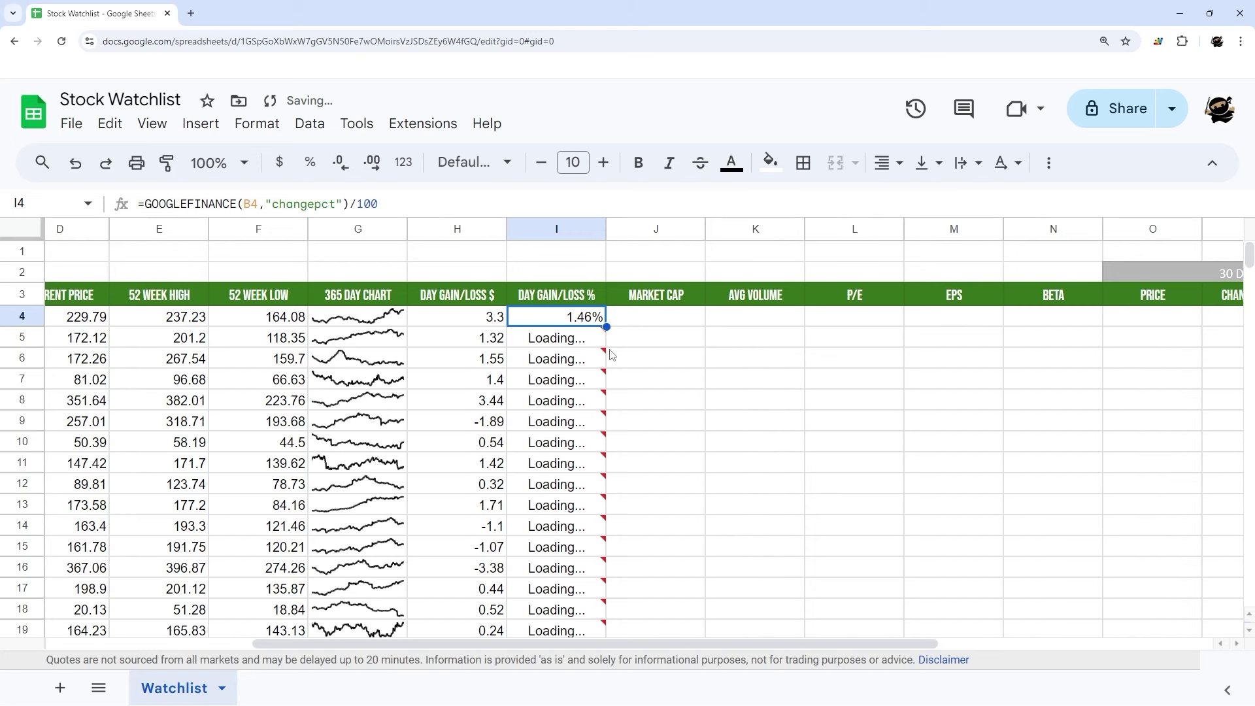
- Enter =GOOGLEFINANCE(B4,"marketcap") in J4 and fill it down the Market Cap column for all tickers
left_click(651, 322)
type("=go")
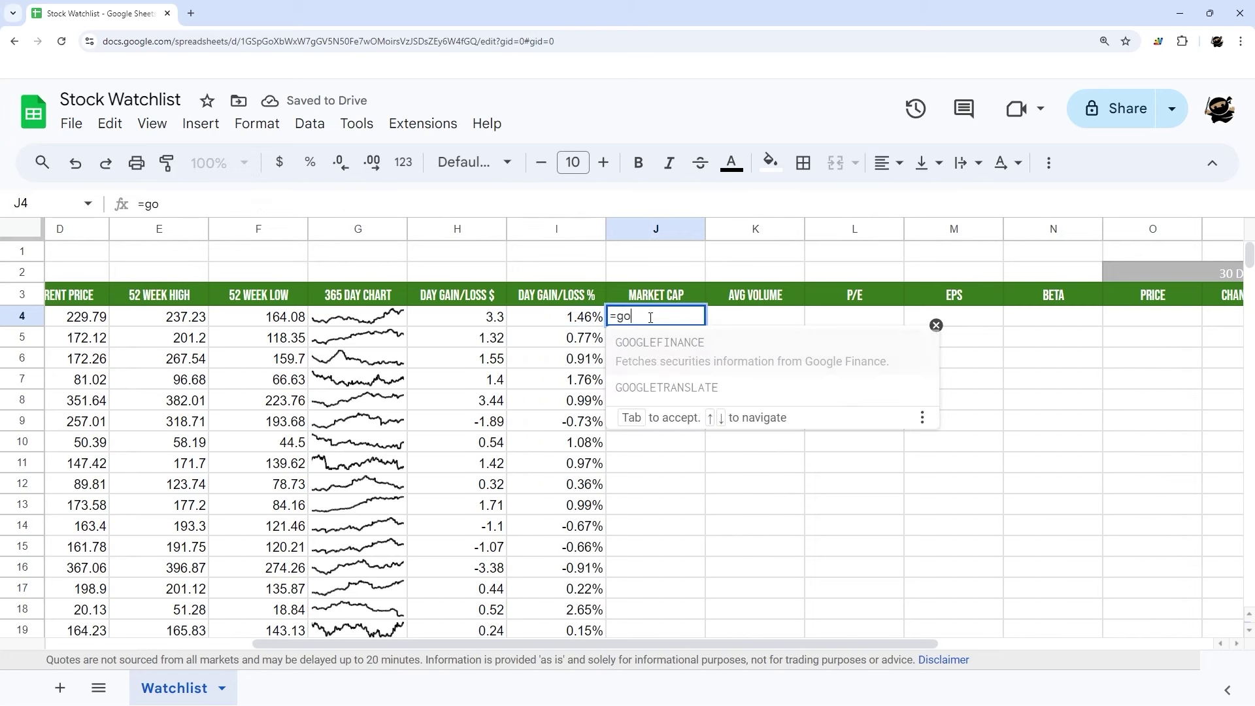
type("ogl")
key("Tab")
type("B4")
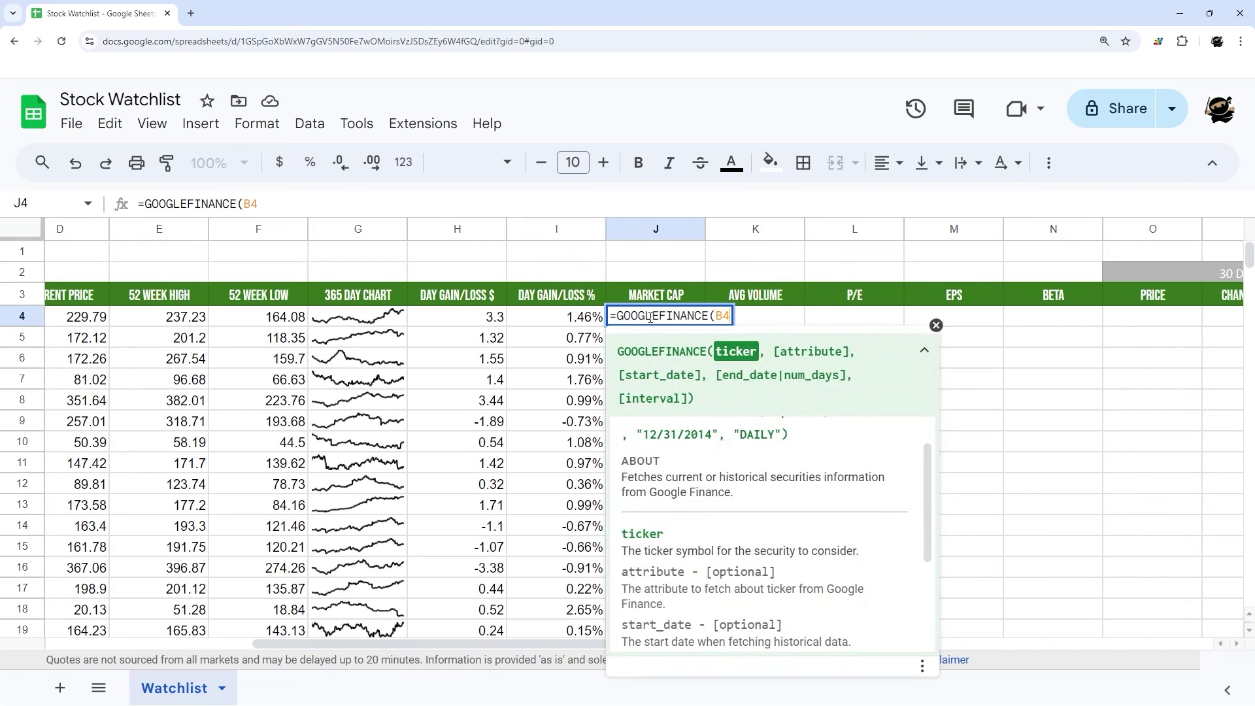
type(",\"marketc")
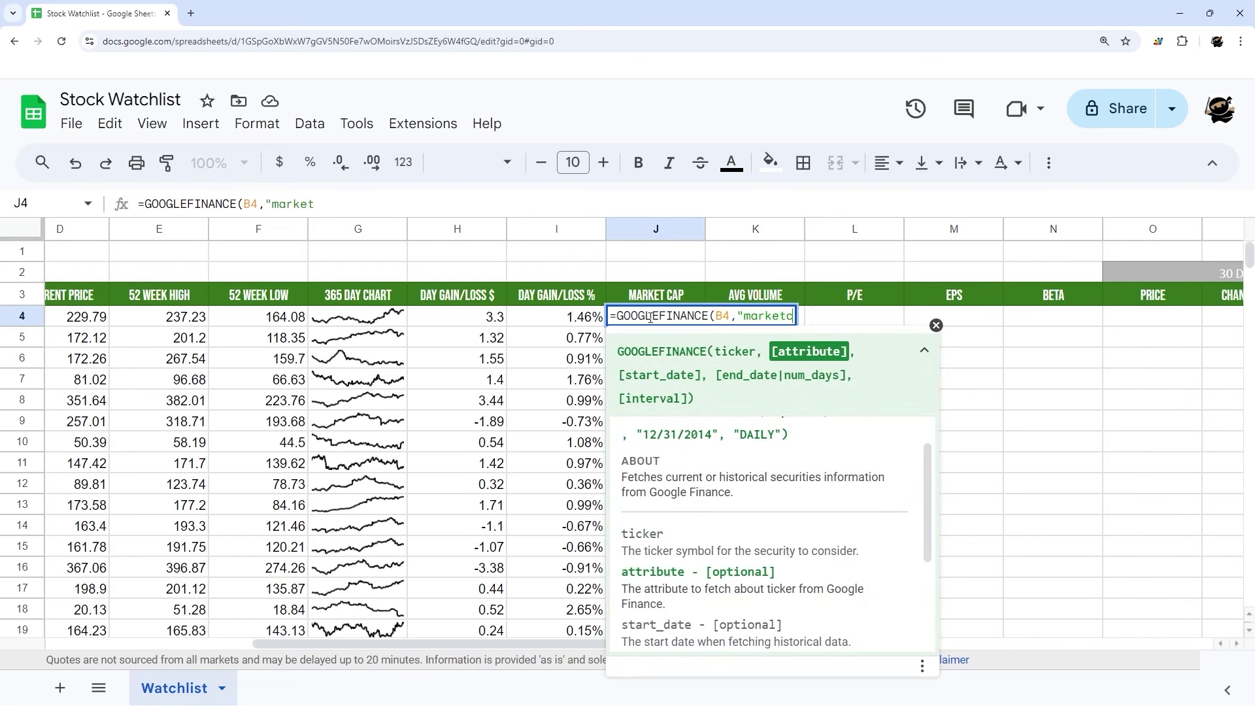
type("ap\")")
key("Return")
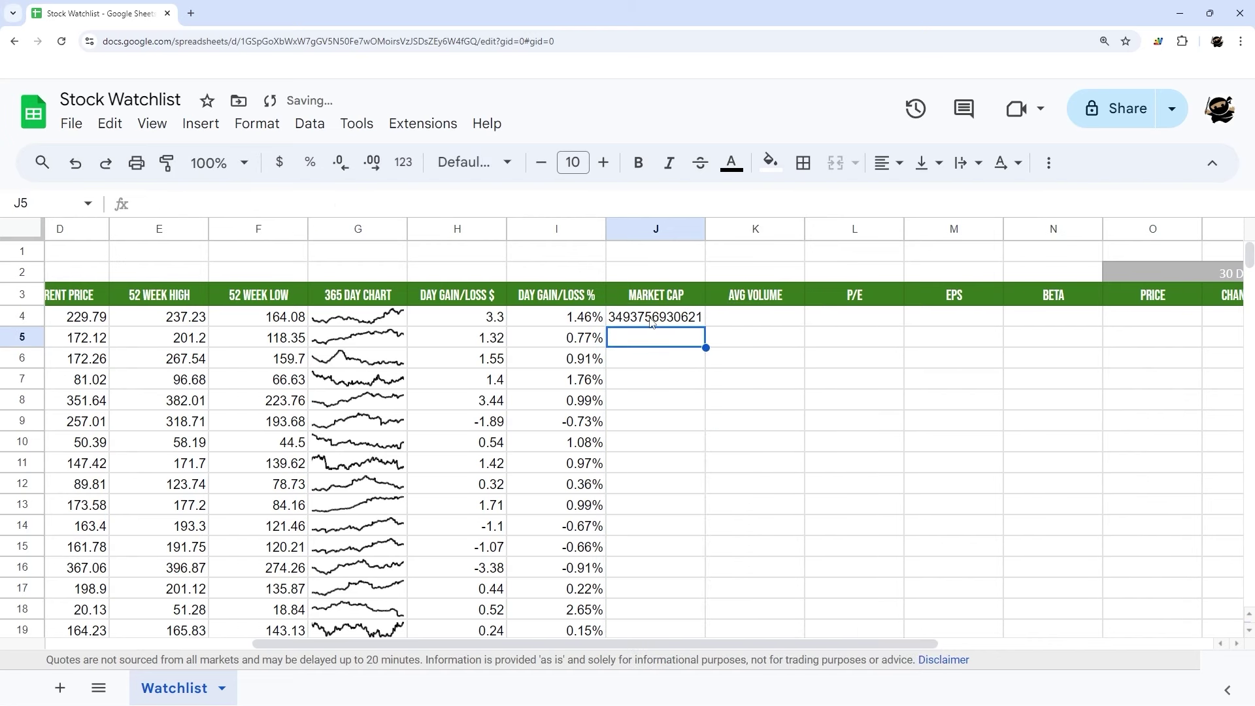
left_click(652, 321)
double_click(706, 327)
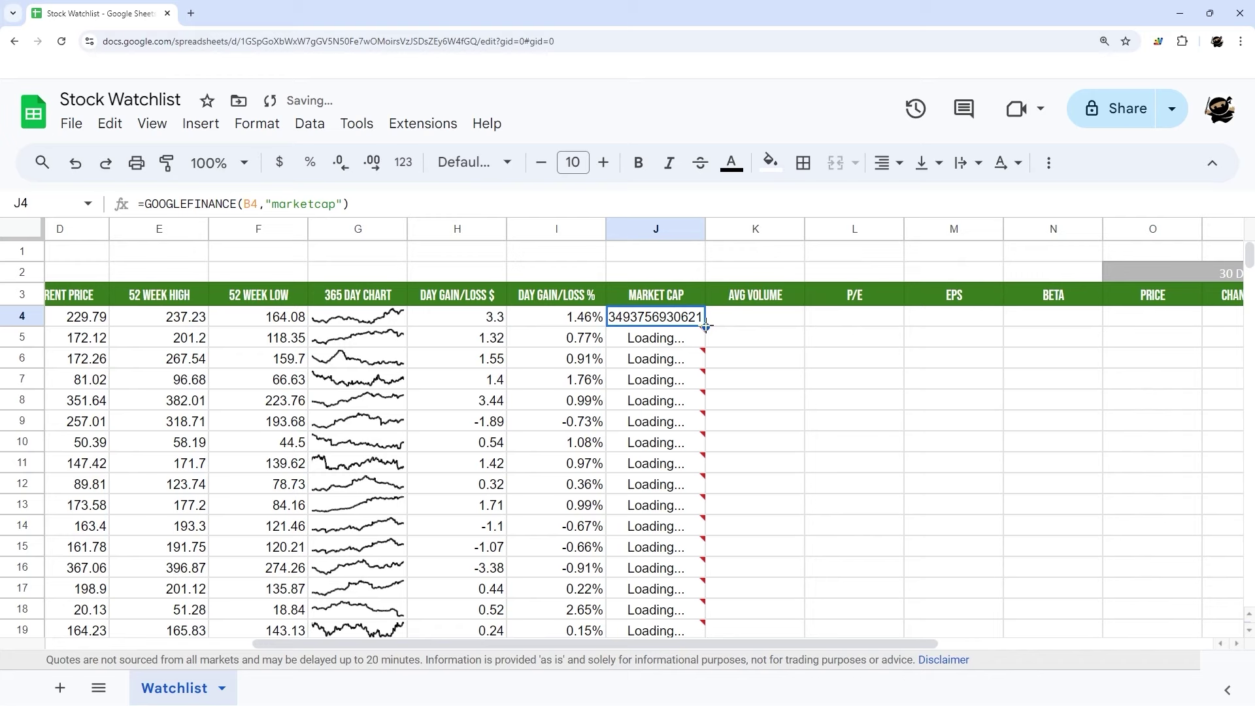
scroll(709, 332, "down", 8)
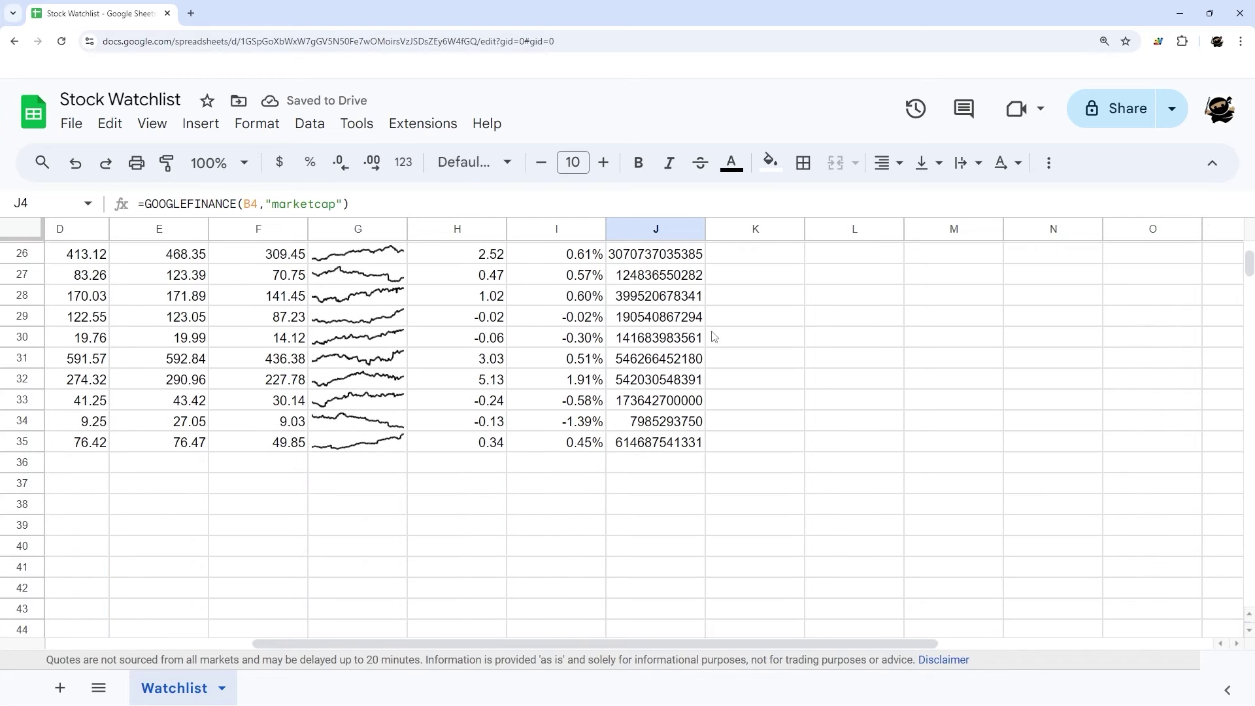
scroll(714, 337, "up", 8)
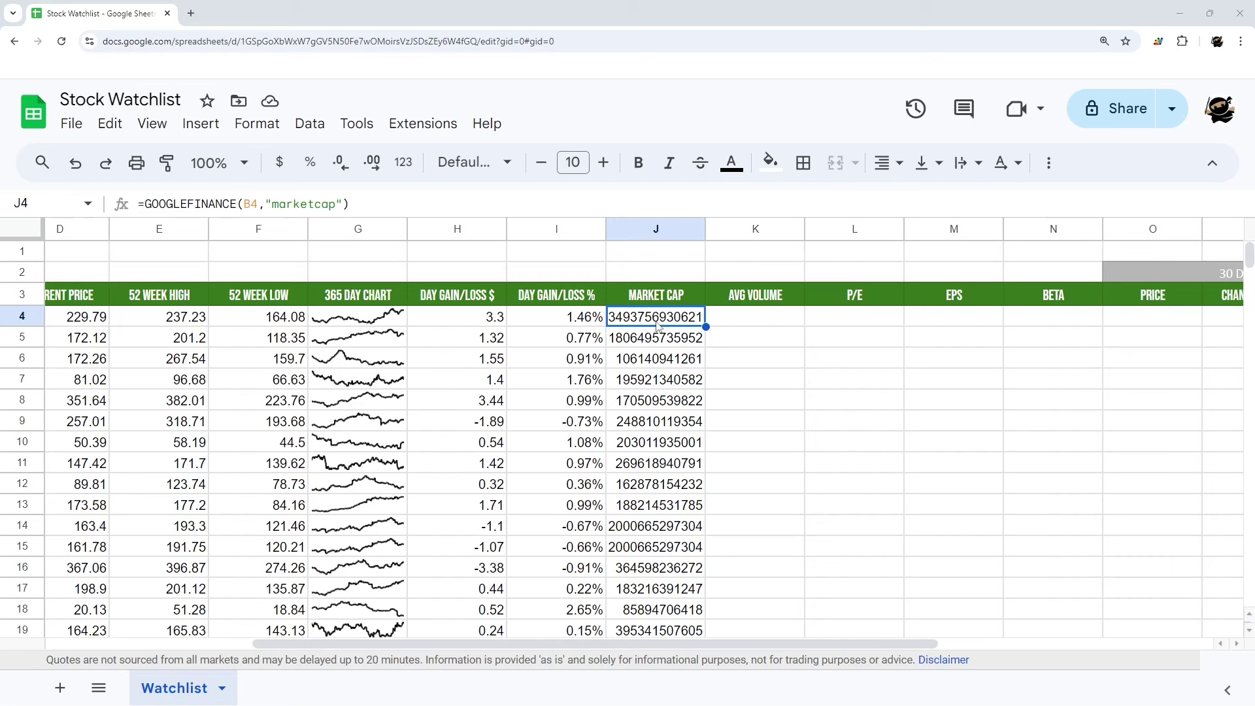
left_click(573, 319)
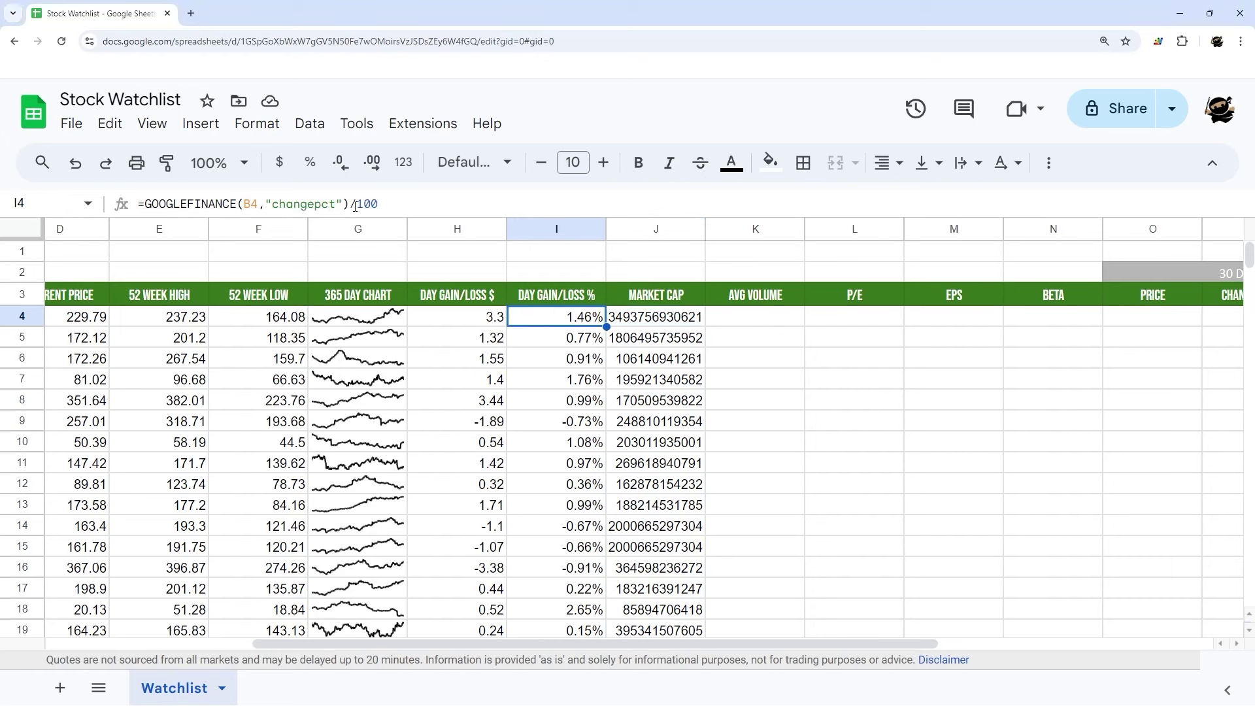
left_click(354, 207)
key("Escape")
left_click(658, 232)
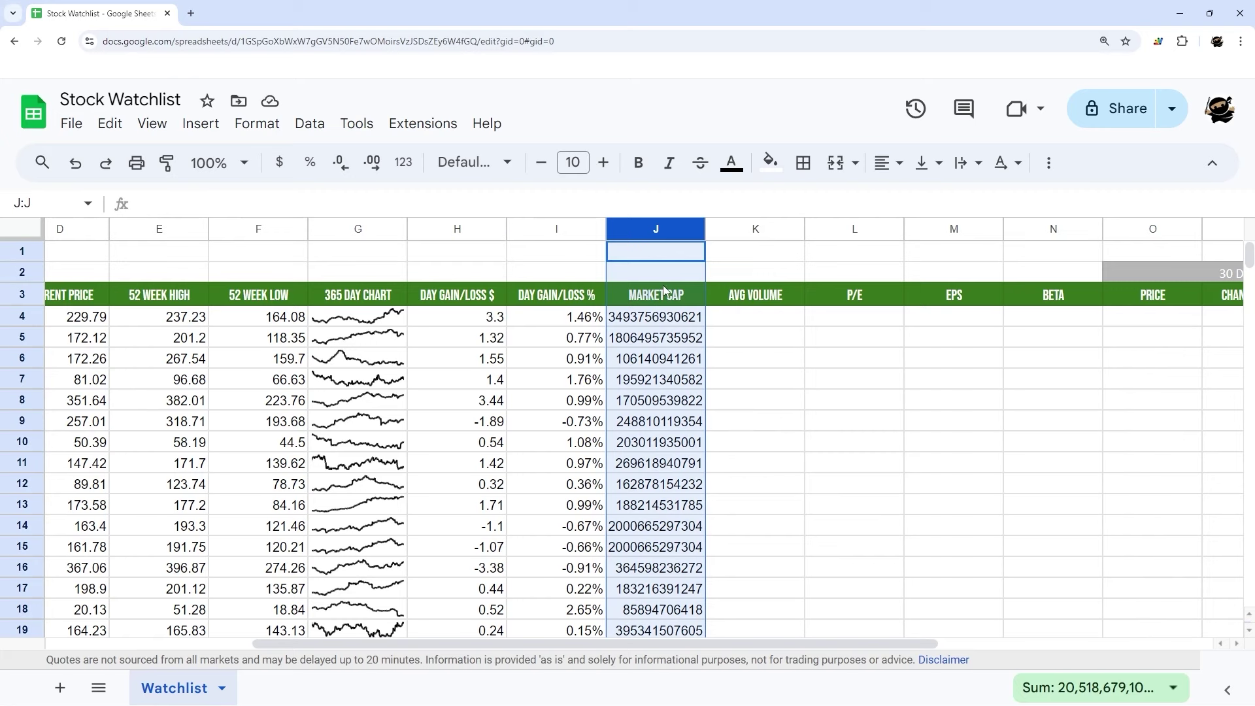
left_click(404, 163)
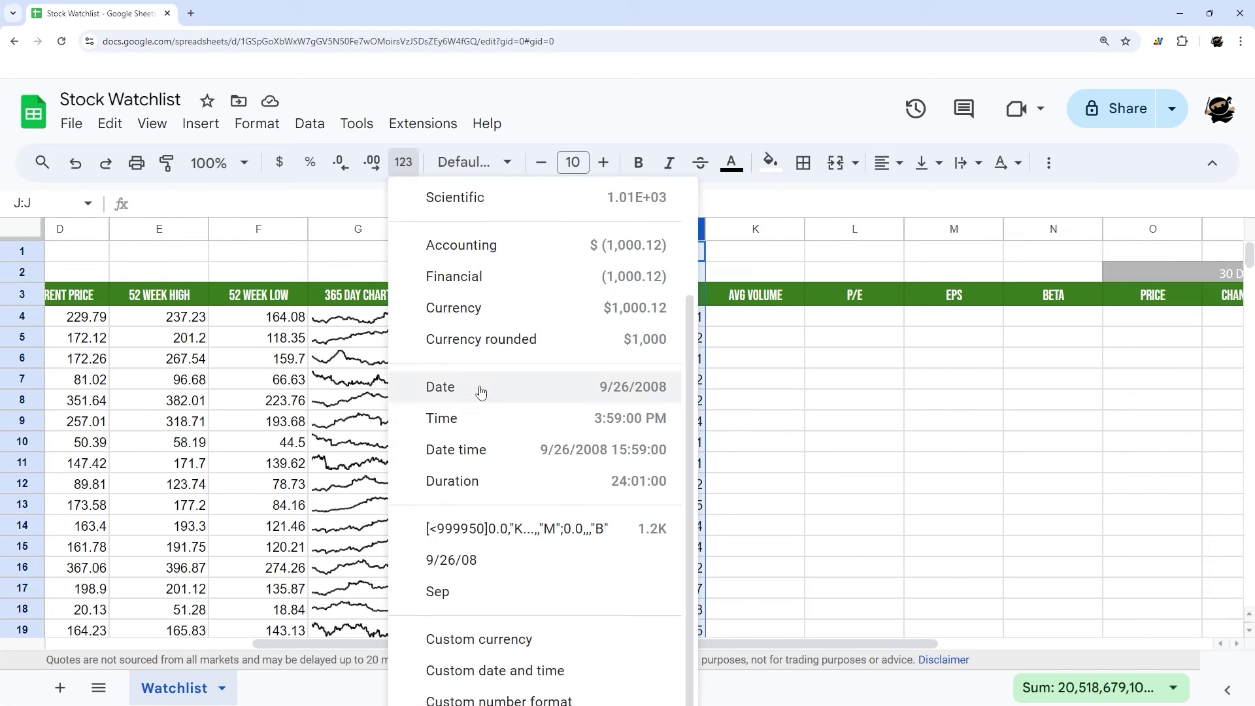
left_click(503, 700)
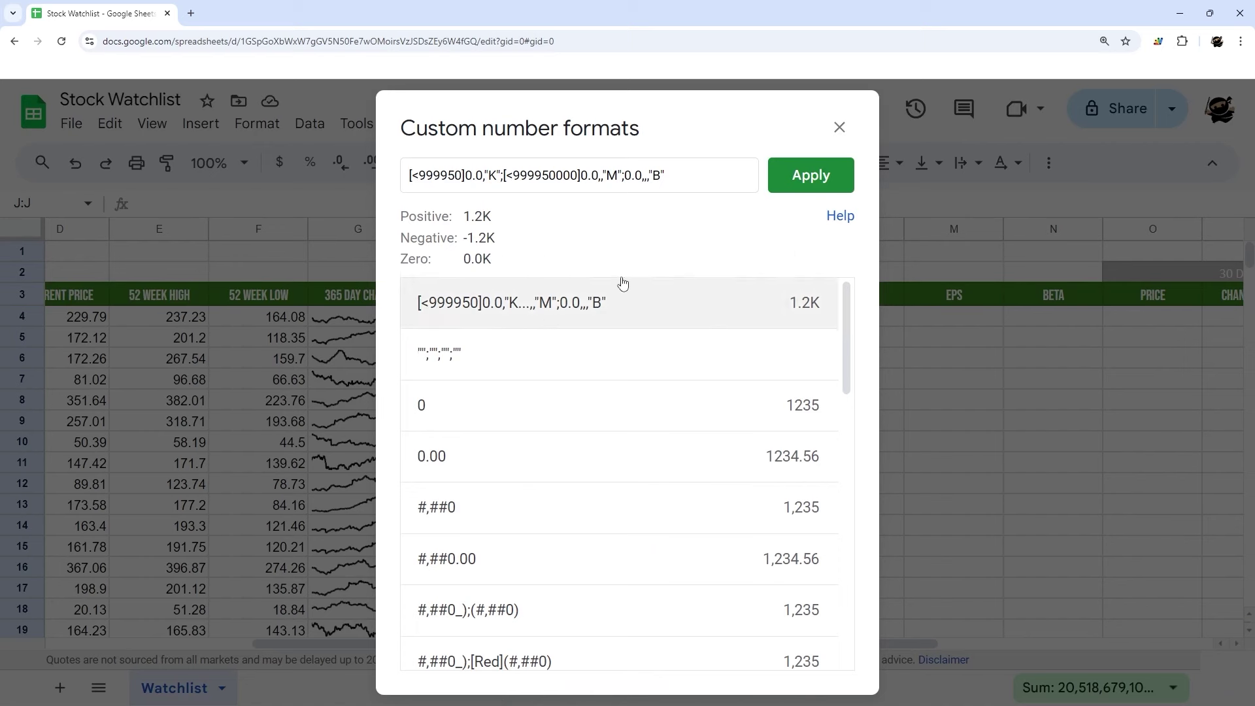
left_click_drag(693, 177, 221, 171)
key("BackSpace")
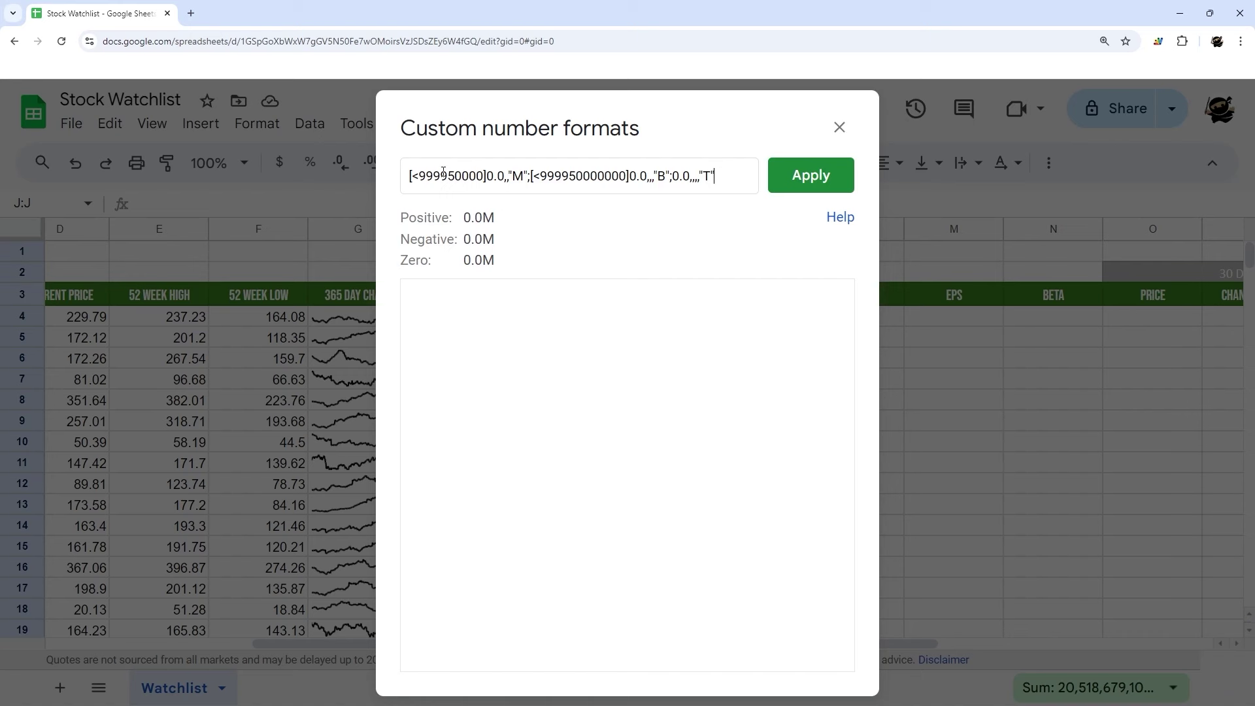
double_click(518, 175)
double_click(666, 175)
double_click(707, 176)
left_click(816, 188)
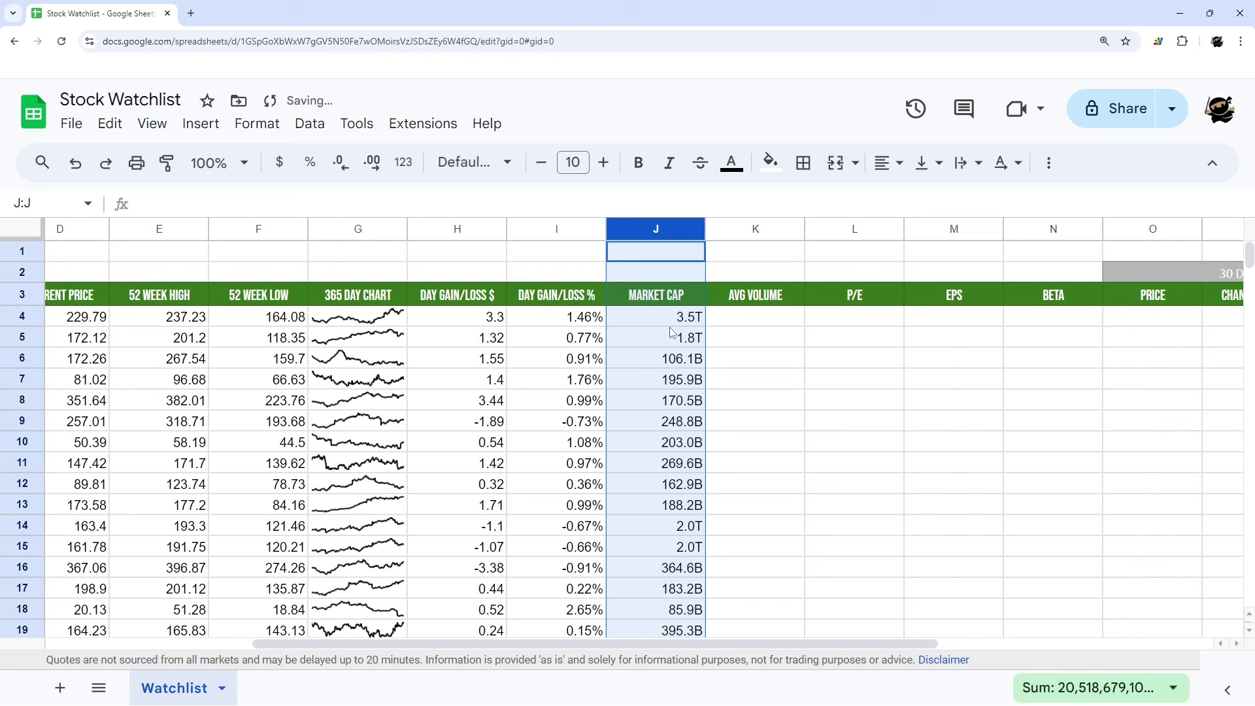
left_click_drag(673, 317, 654, 475)
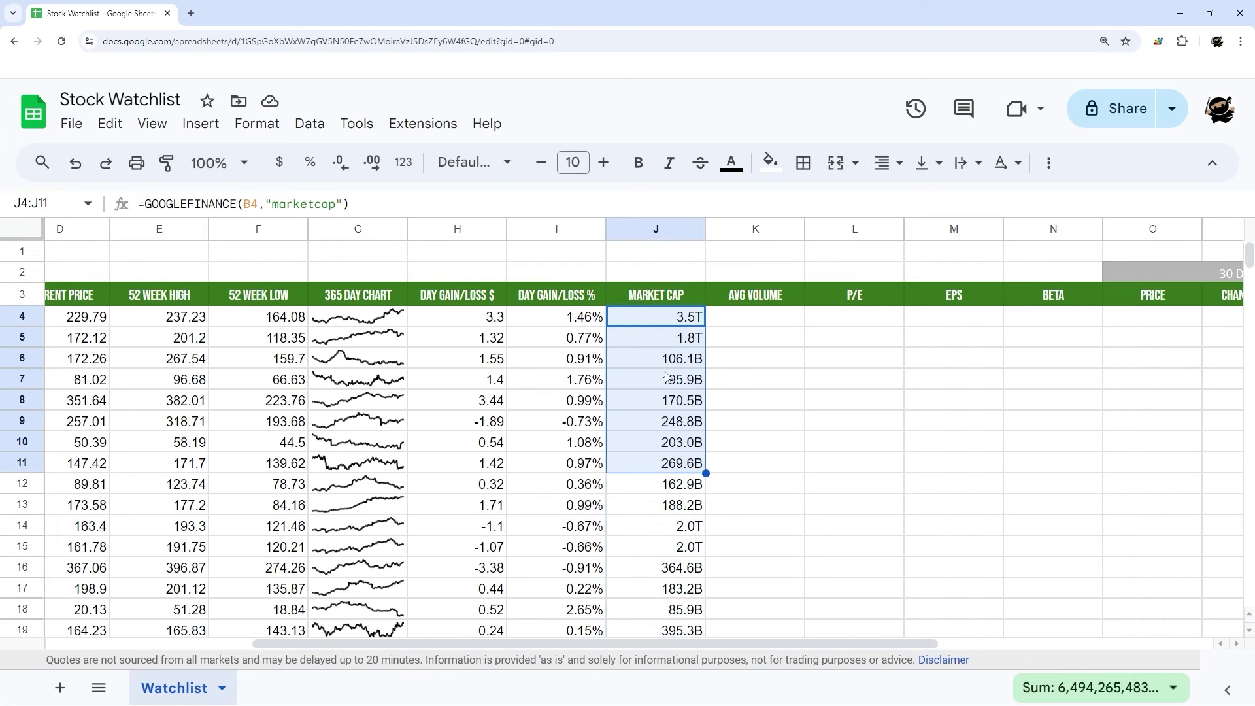
- Enter =GOOGLEFINANCE(B4,"volumeavg") in K4 and fill it down the Avg Volume column for all tickers
left_click(763, 320)
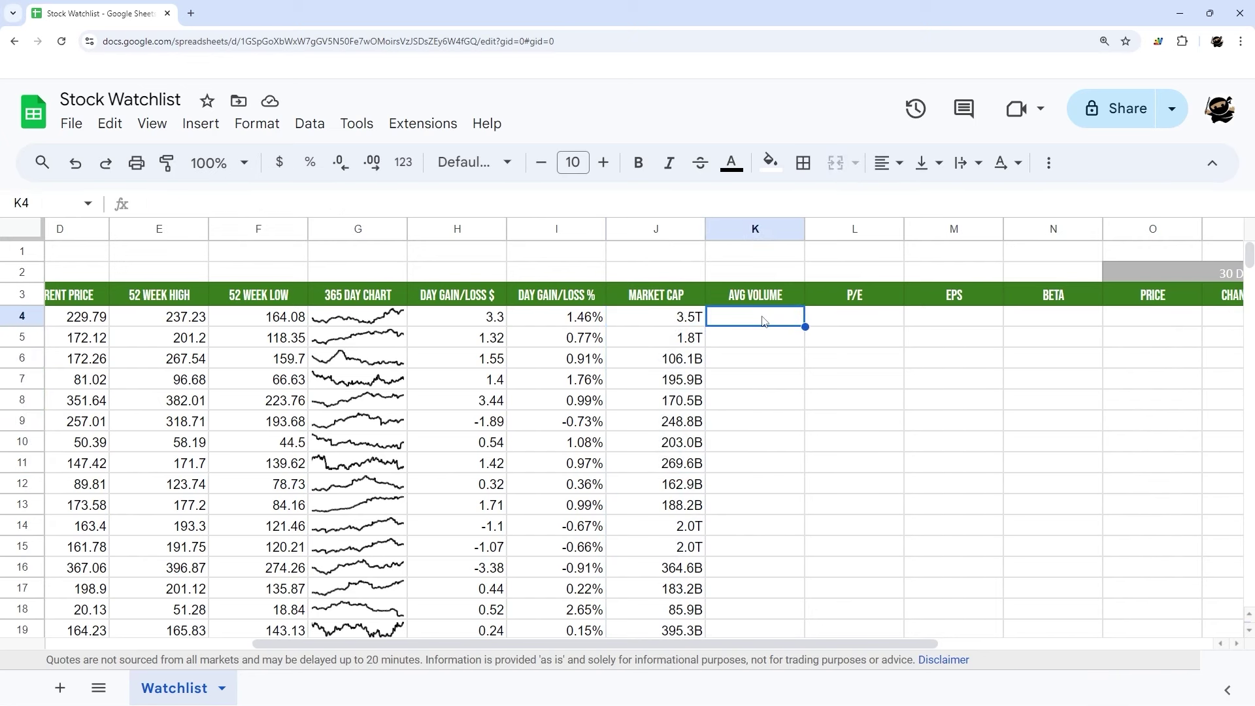
type("=")
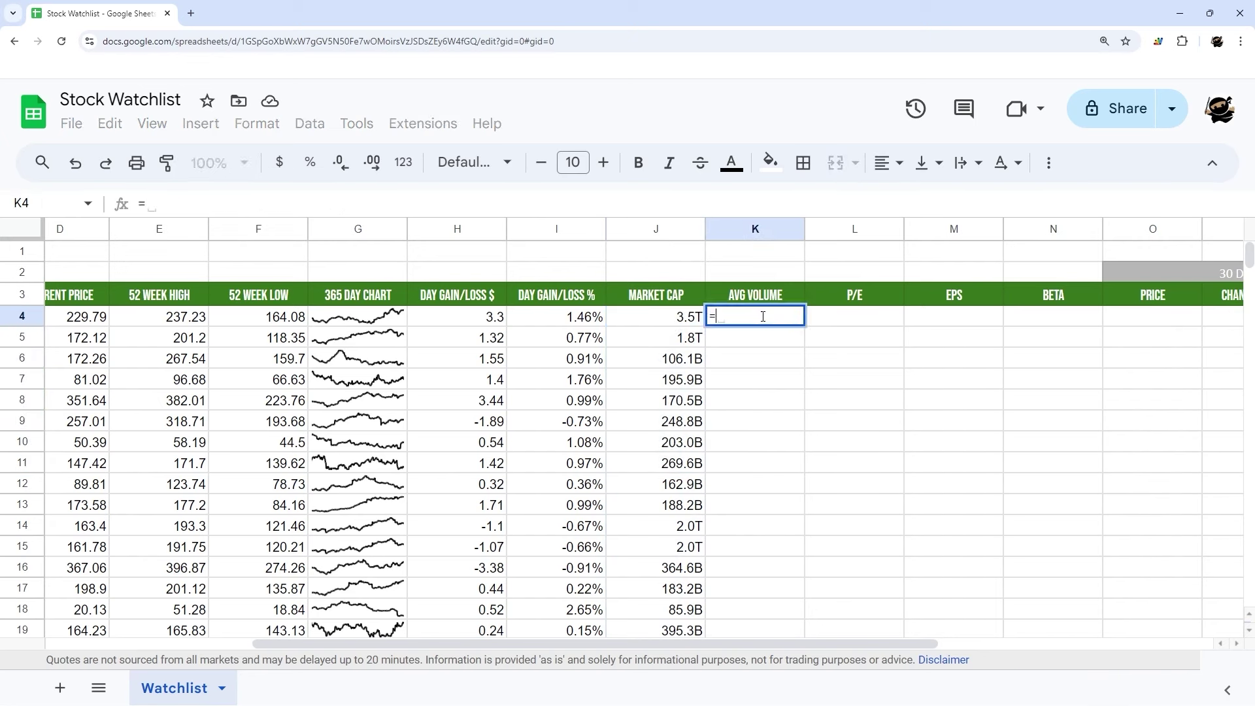
type("goog")
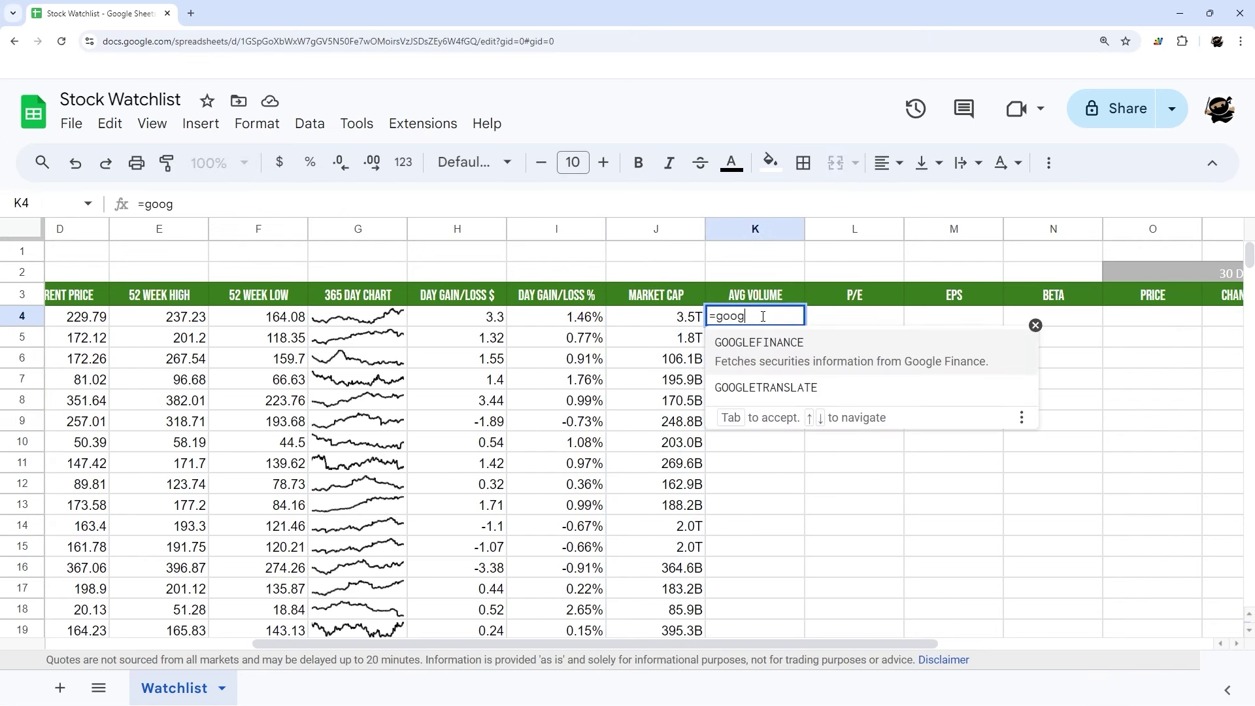
key("Tab")
type("B4,")
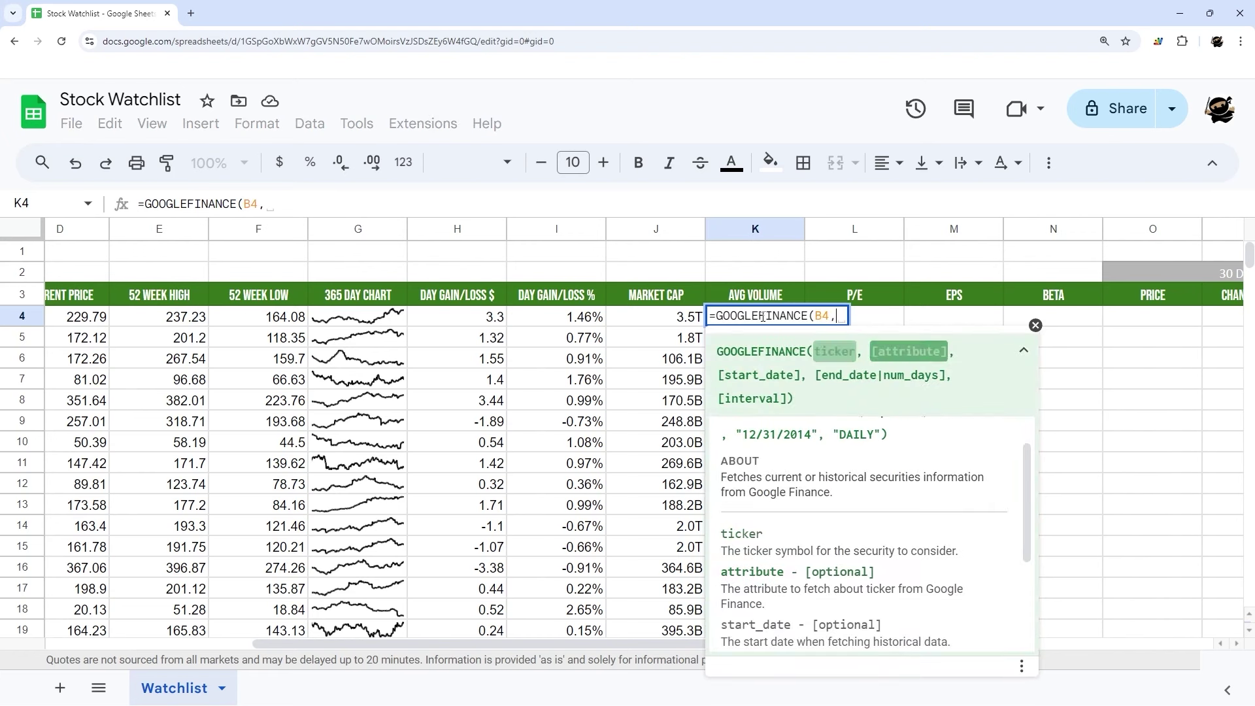
type("\"volumeab")
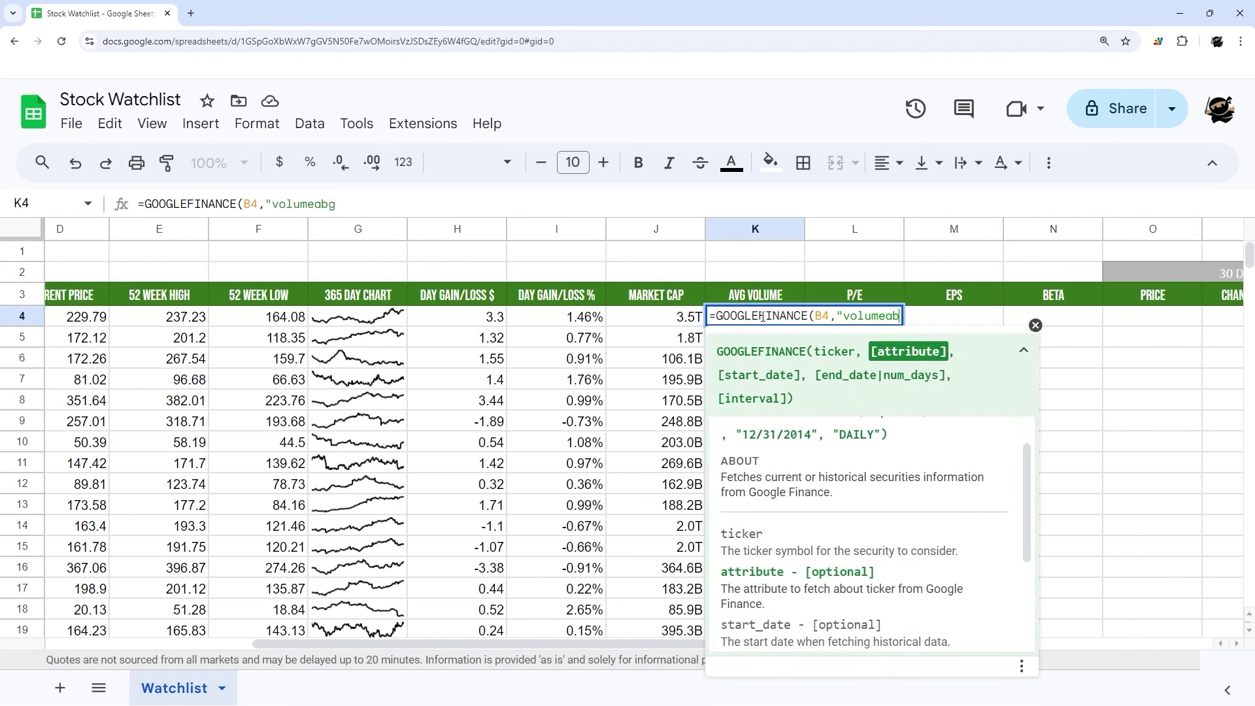
key("BackSpace")
type("vg\")")
key("Return")
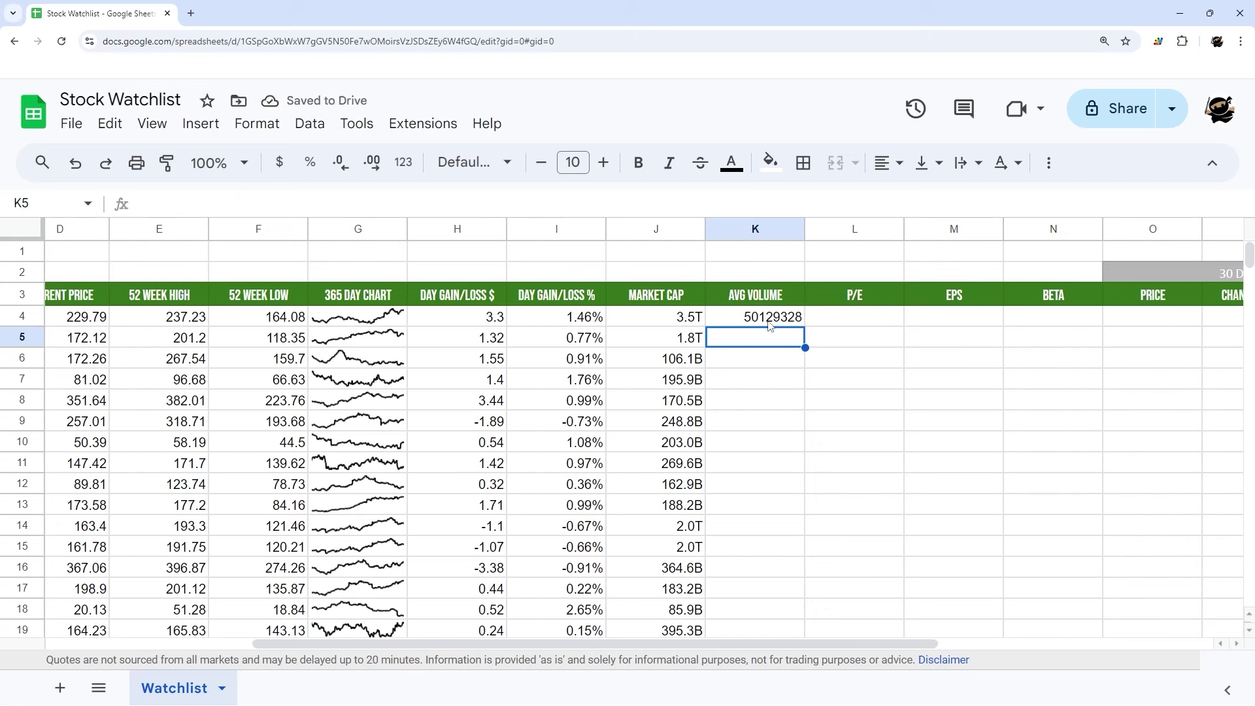
left_click(771, 319)
double_click(806, 326)
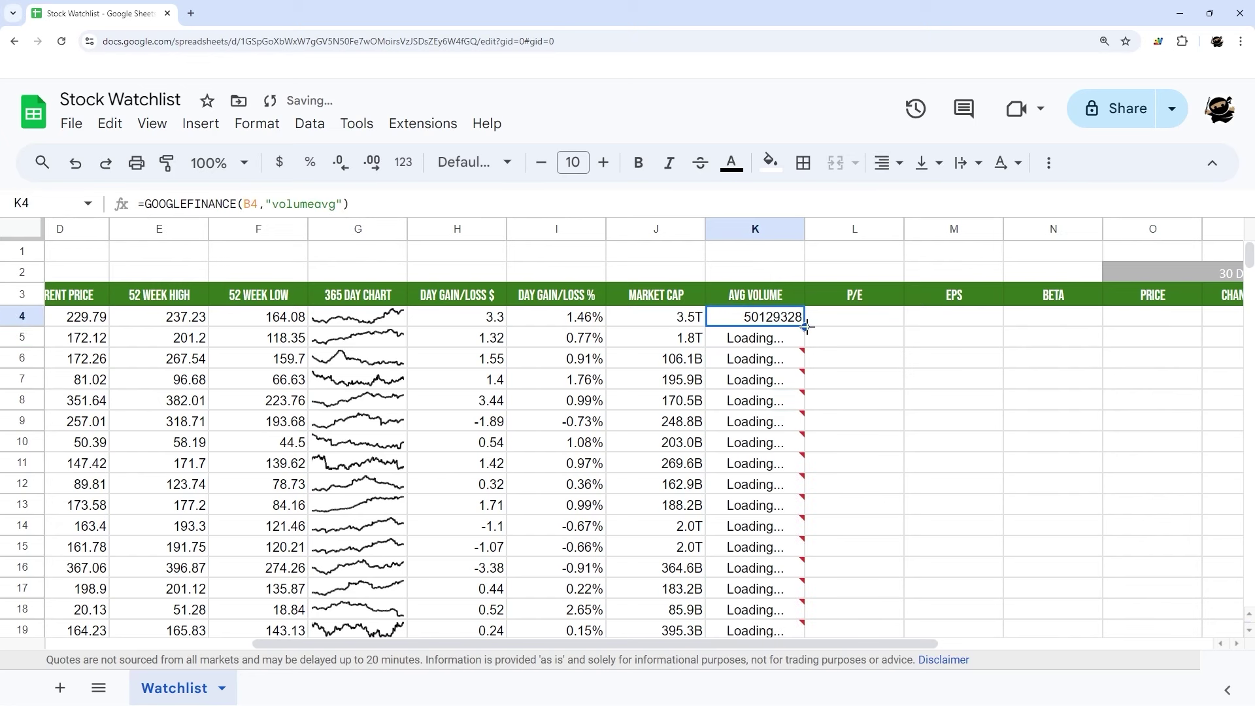
- Apply the existing custom number format [<999950]0.0,"K";[<999950000]0.0,,"M";0.0,,,"B" to the Avg Volume column K
left_click(745, 230)
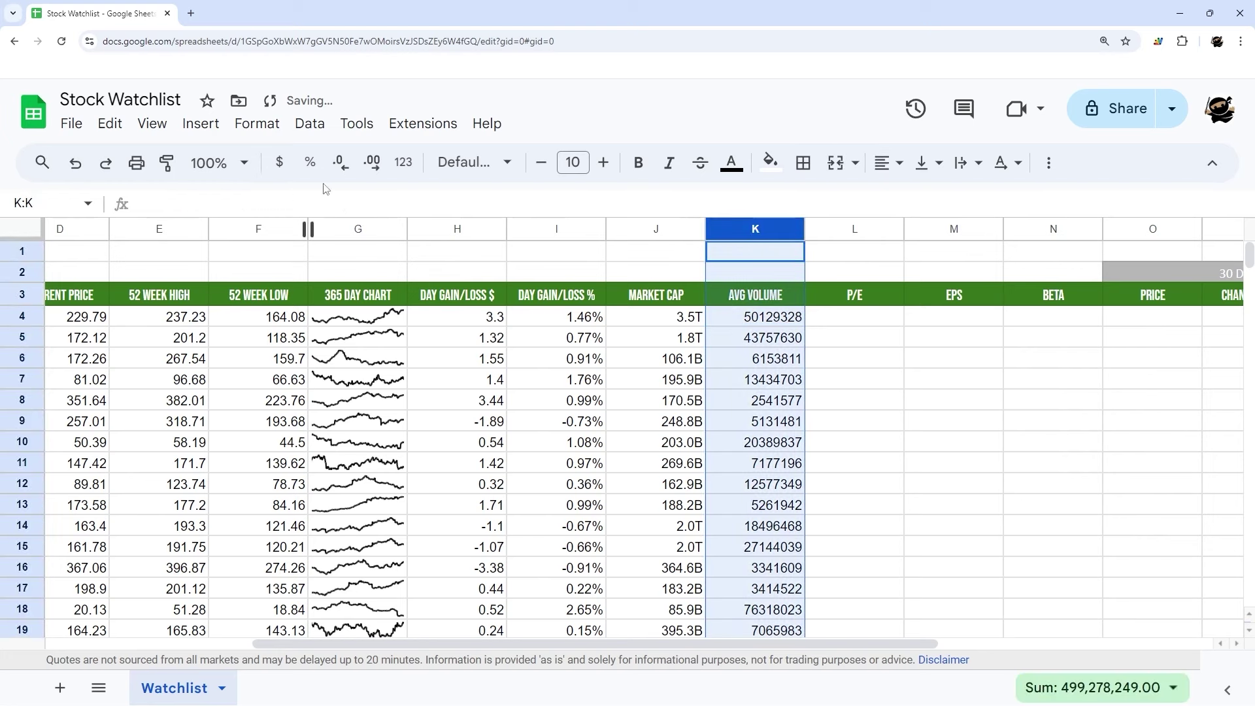
left_click(401, 163)
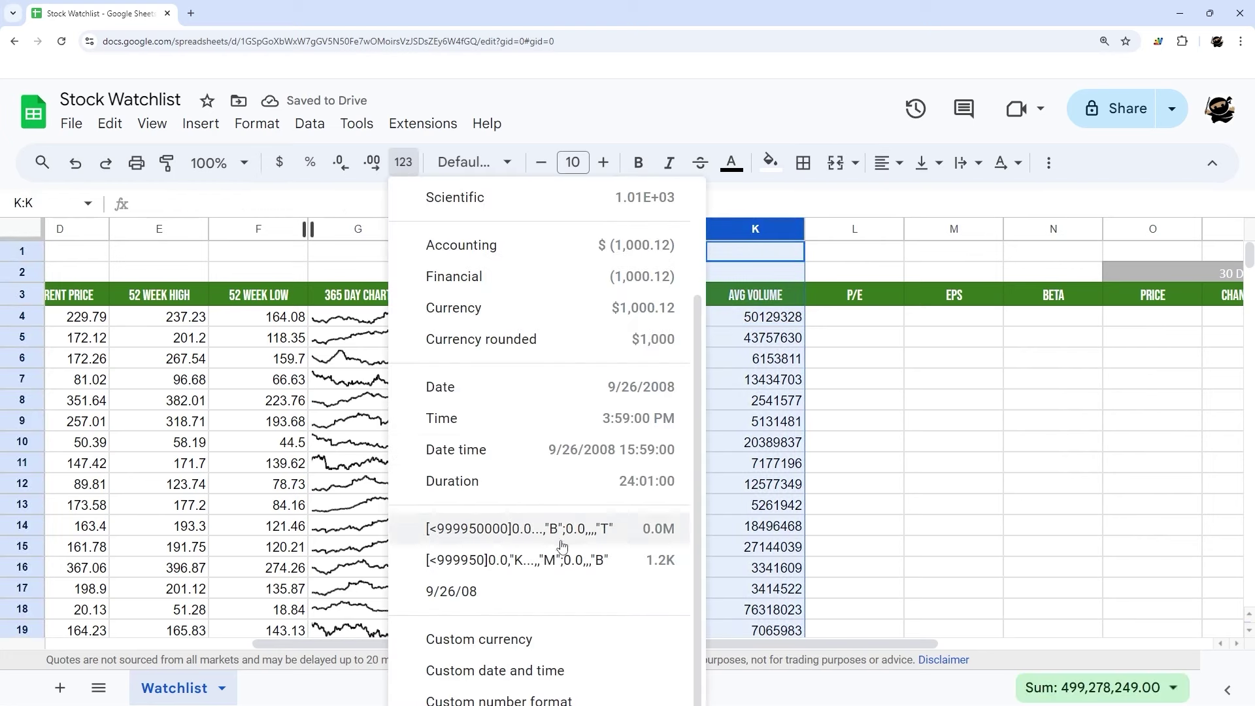
left_click(553, 564)
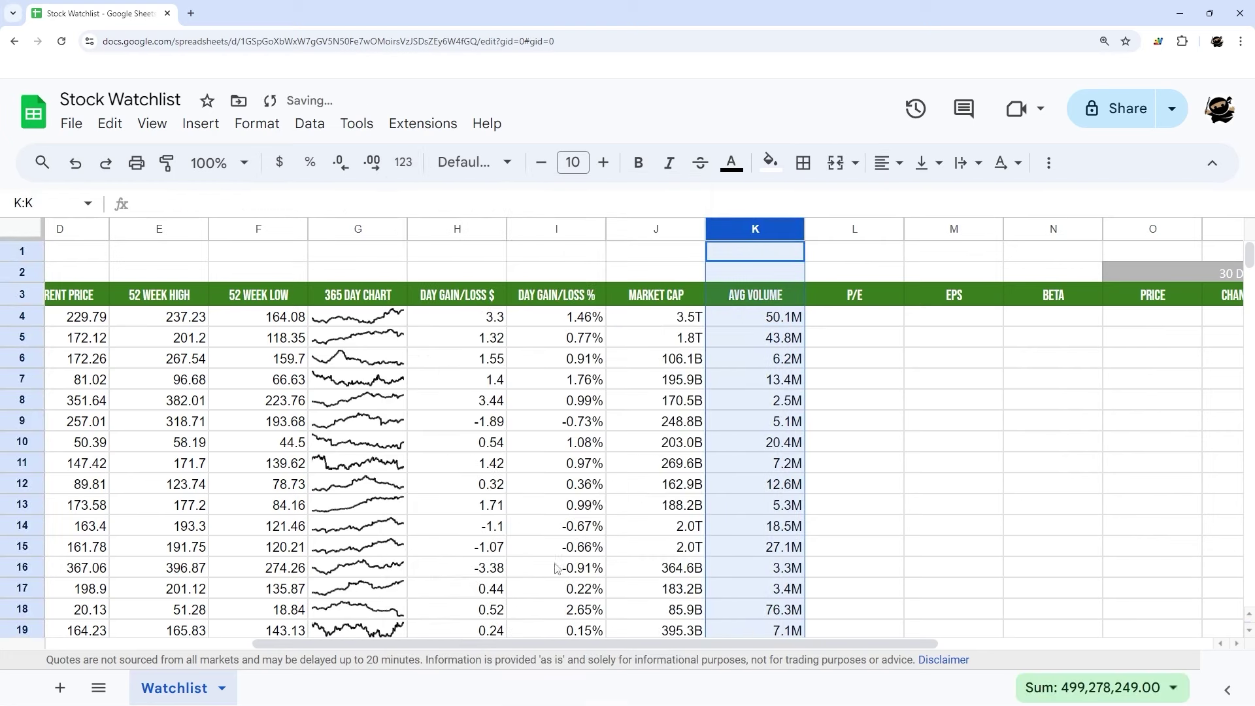
scroll(915, 433, "down", 8)
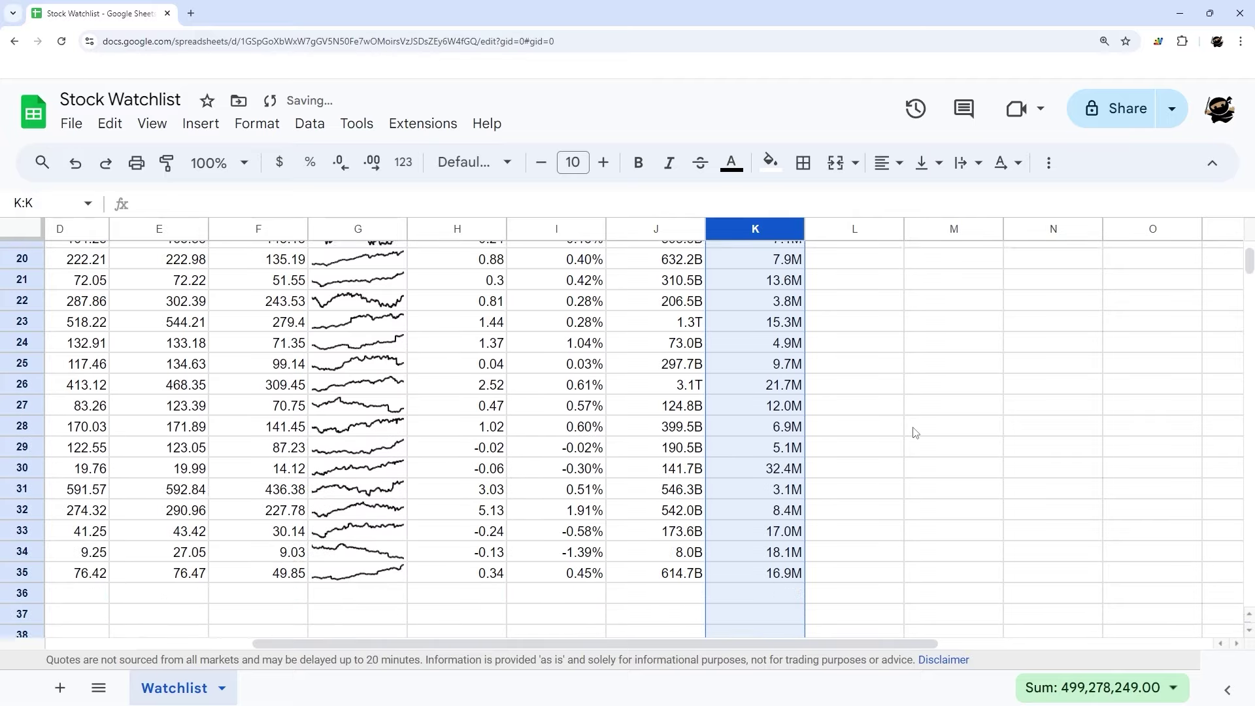
scroll(898, 429, "up", 8)
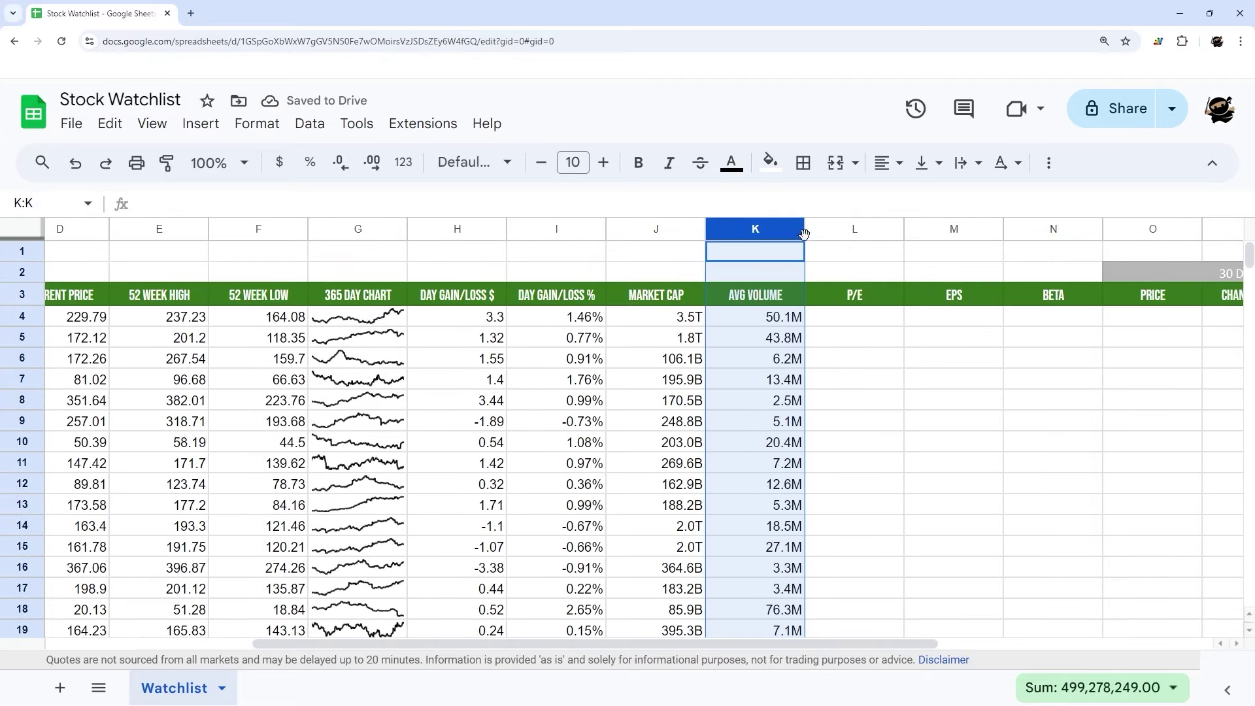
- Narrow the Avg Volume column K slightly so it fits its shortened values
left_click_drag(805, 230, 790, 234)
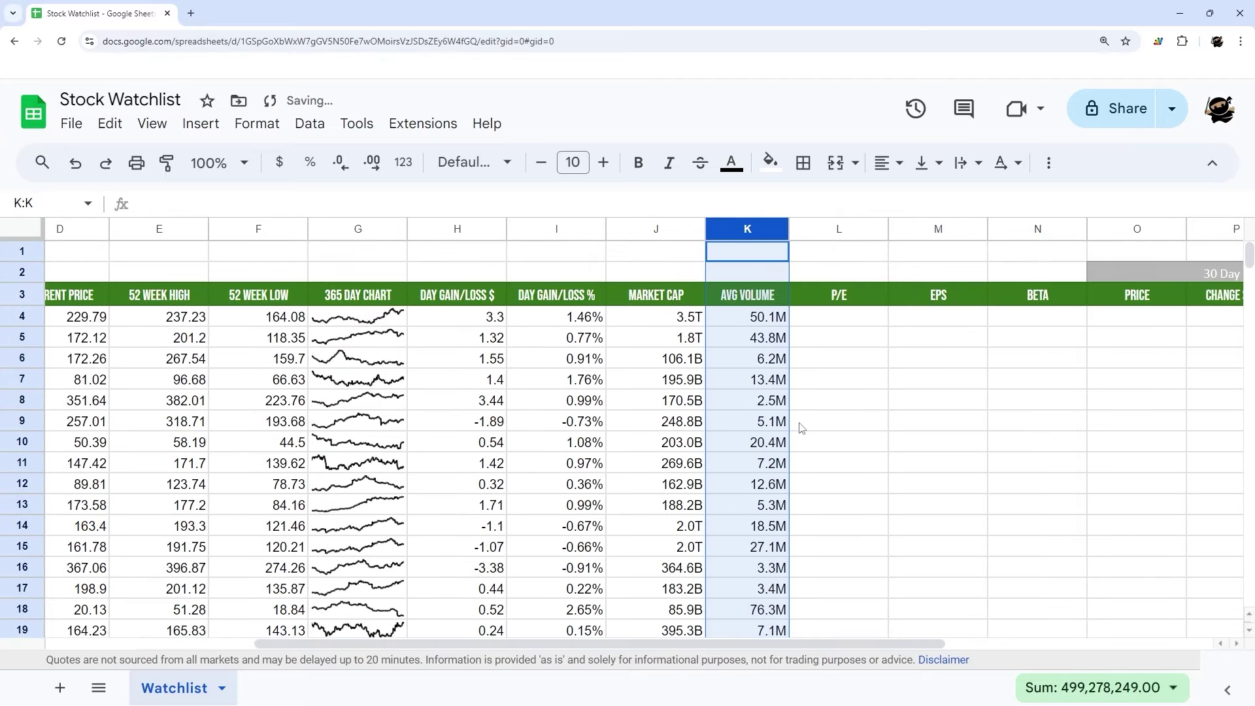
scroll(796, 429, "down", 7)
scroll(796, 430, "up", 2)
scroll(796, 429, "up", 5)
left_click(403, 162)
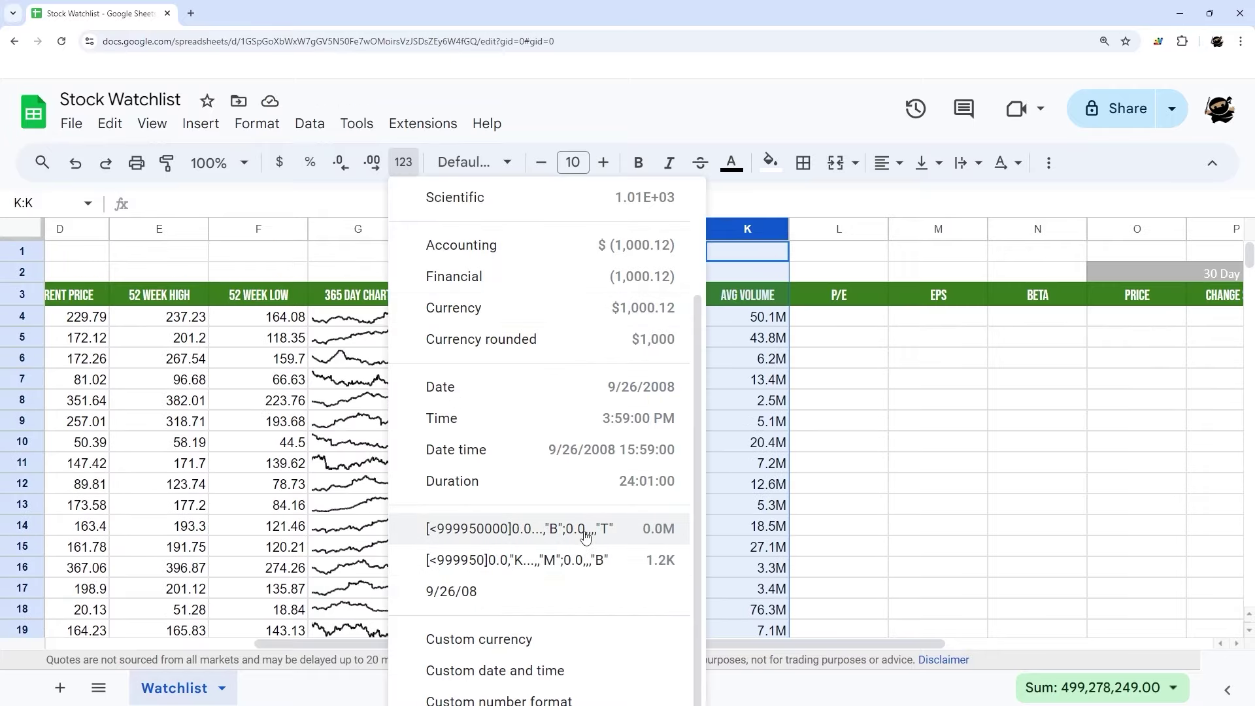
- Enter =GOOGLEFINANCE(B4,"pe") in L4 and fill it down the P/E column for all tickers
left_click(825, 323)
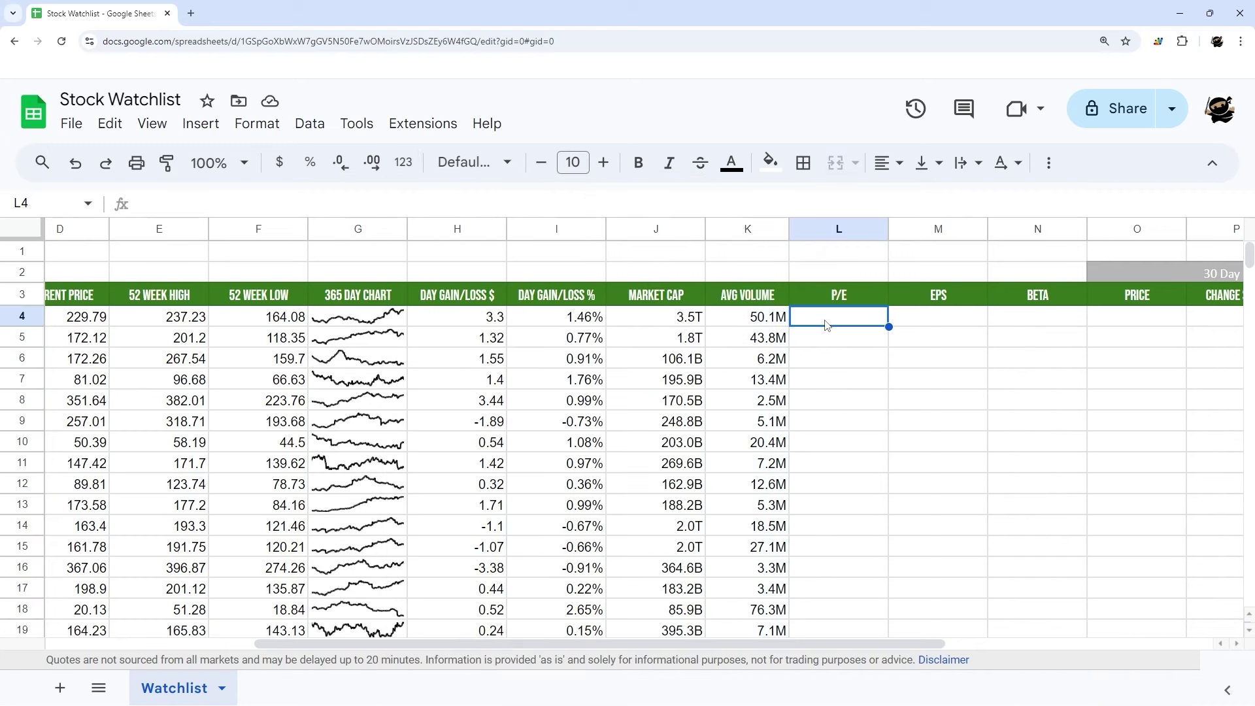
type("=goog")
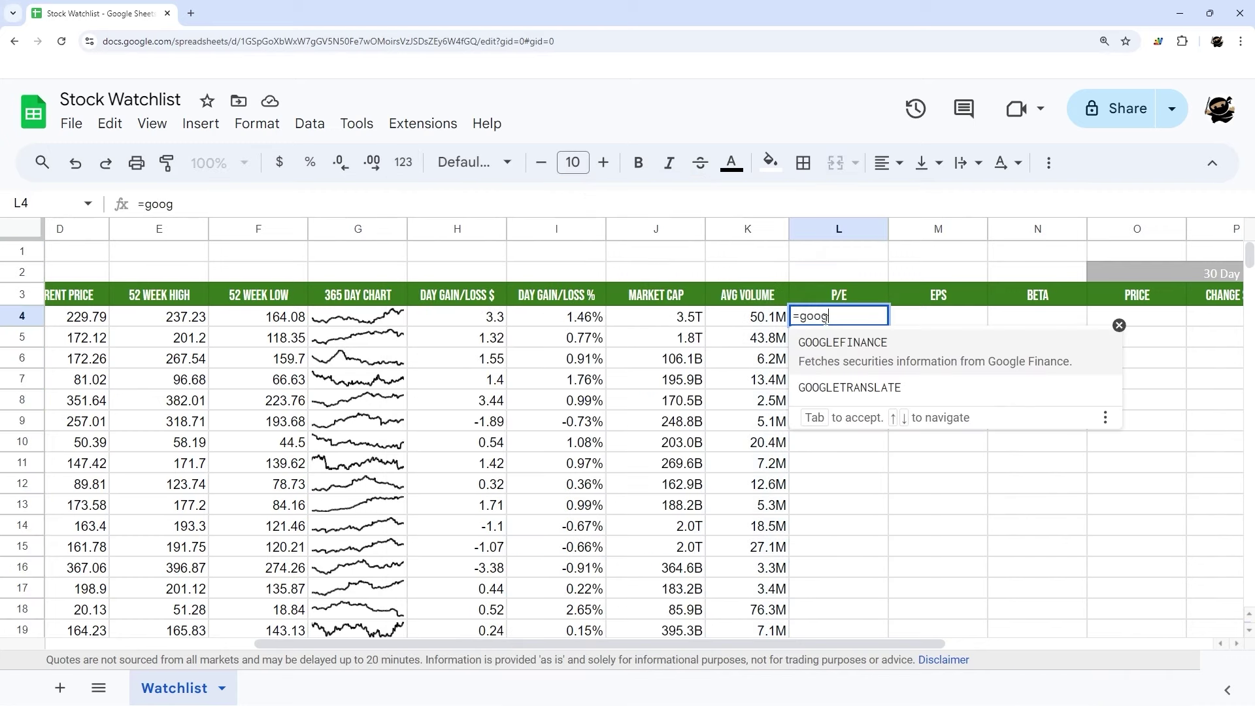
key("Tab")
type("B")
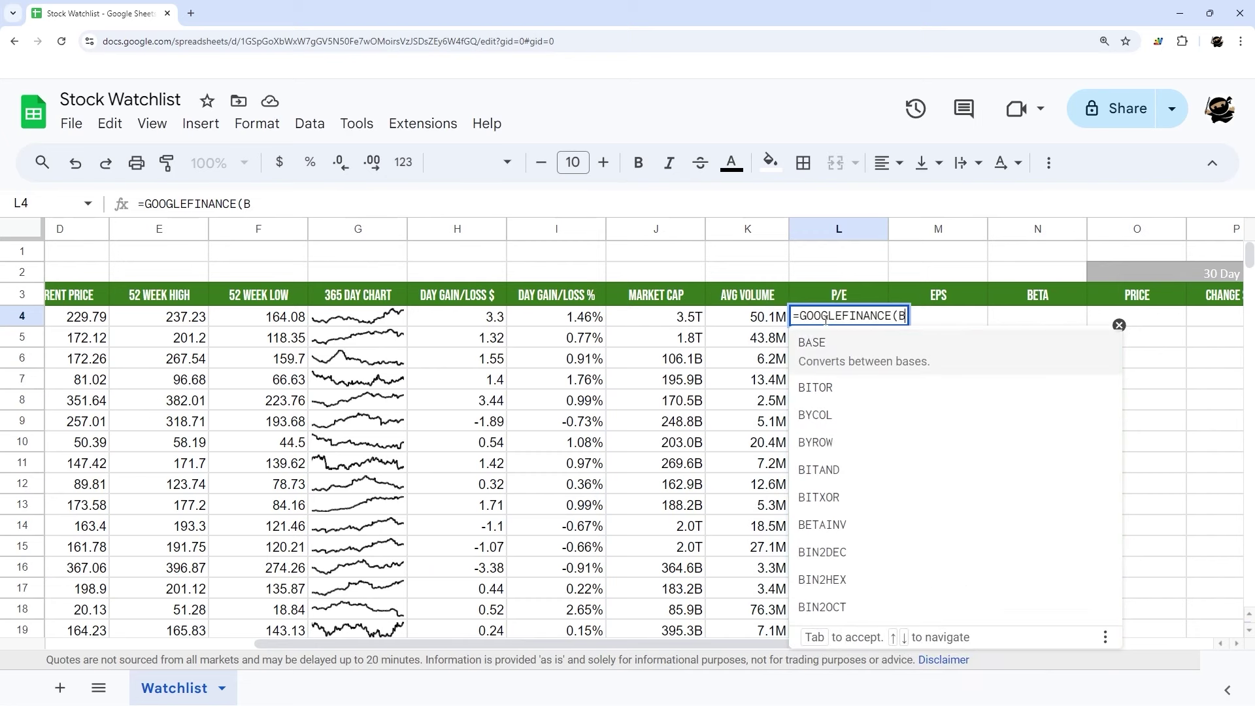
type("4,\"")
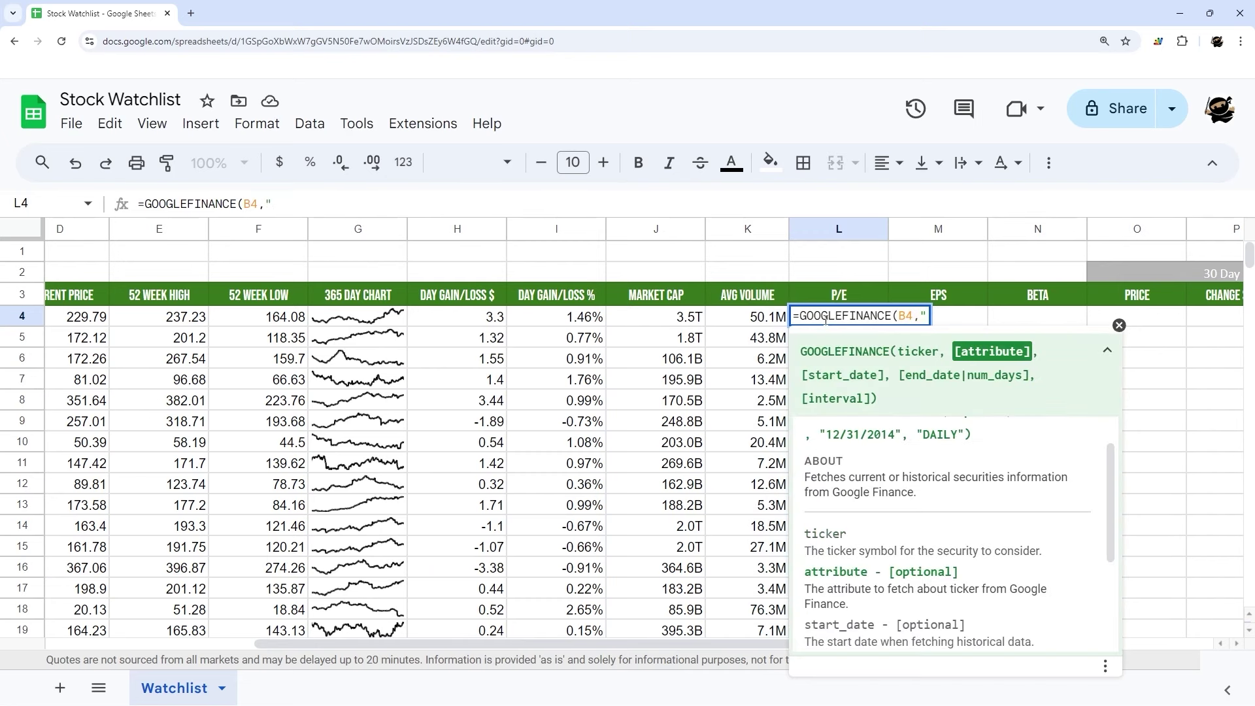
type("pe\")")
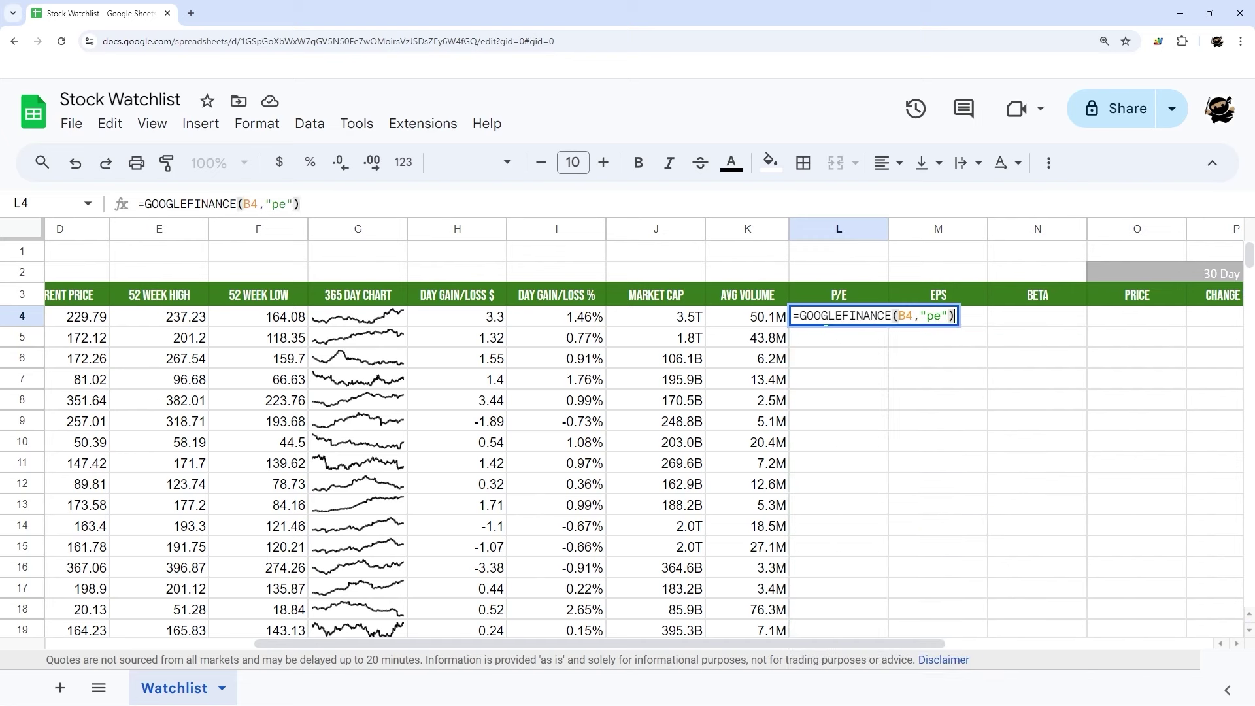
key("Return")
left_click(843, 321)
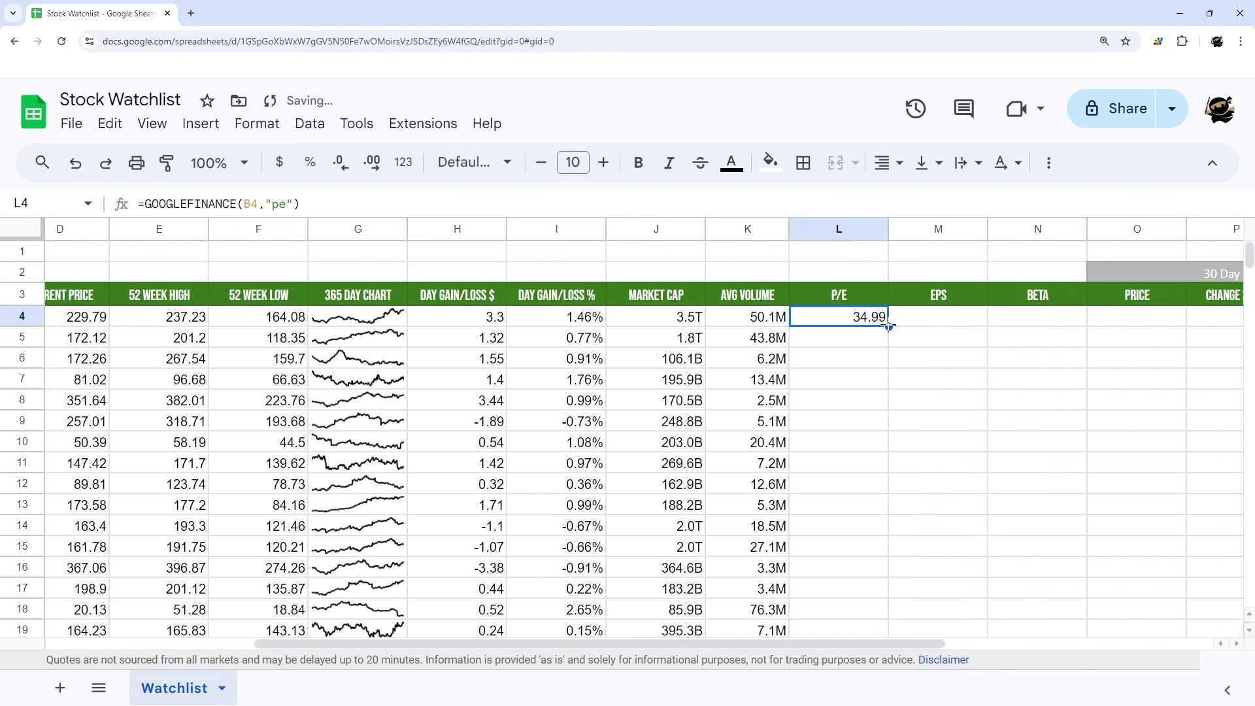
double_click(888, 326)
- Wrap the P/E formula in L4 in IFERROR with "N/A" as the fallback: =IFERROR(GOOGLEFINANCE(B4,"pe"),"N/A")
left_click(925, 323)
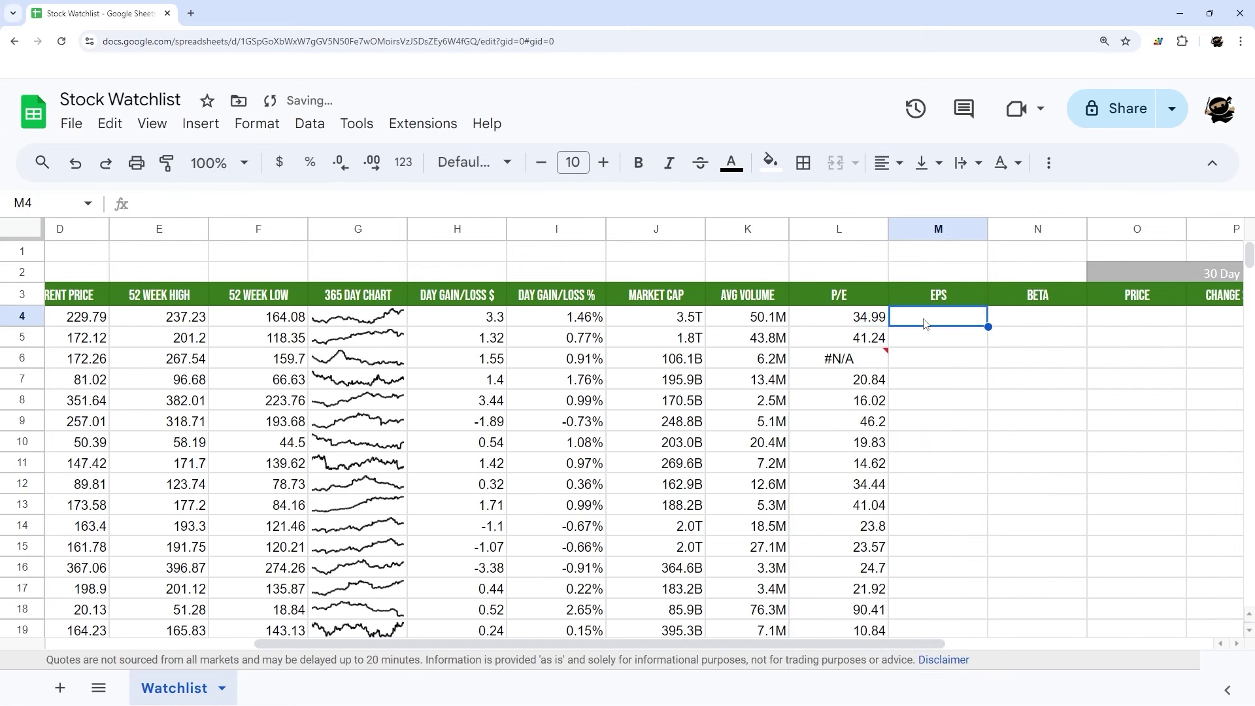
left_click_drag(853, 319, 850, 399)
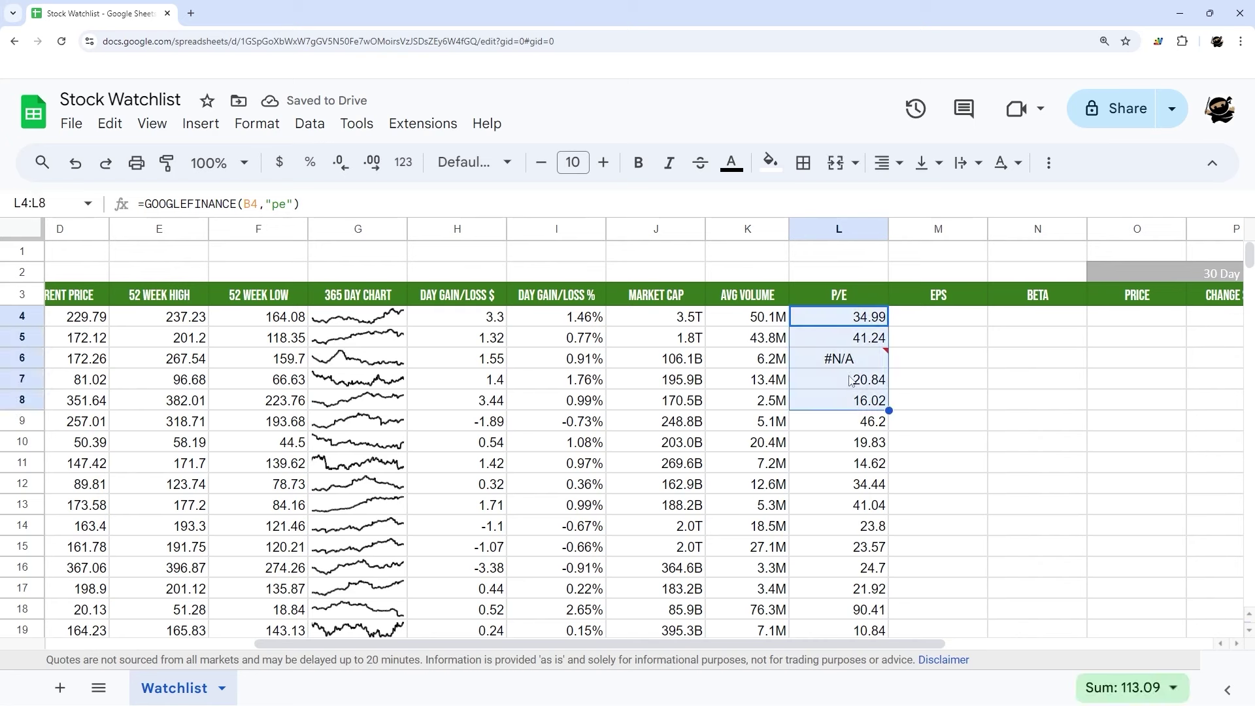
left_click(847, 362)
left_click(859, 323)
double_click(805, 316)
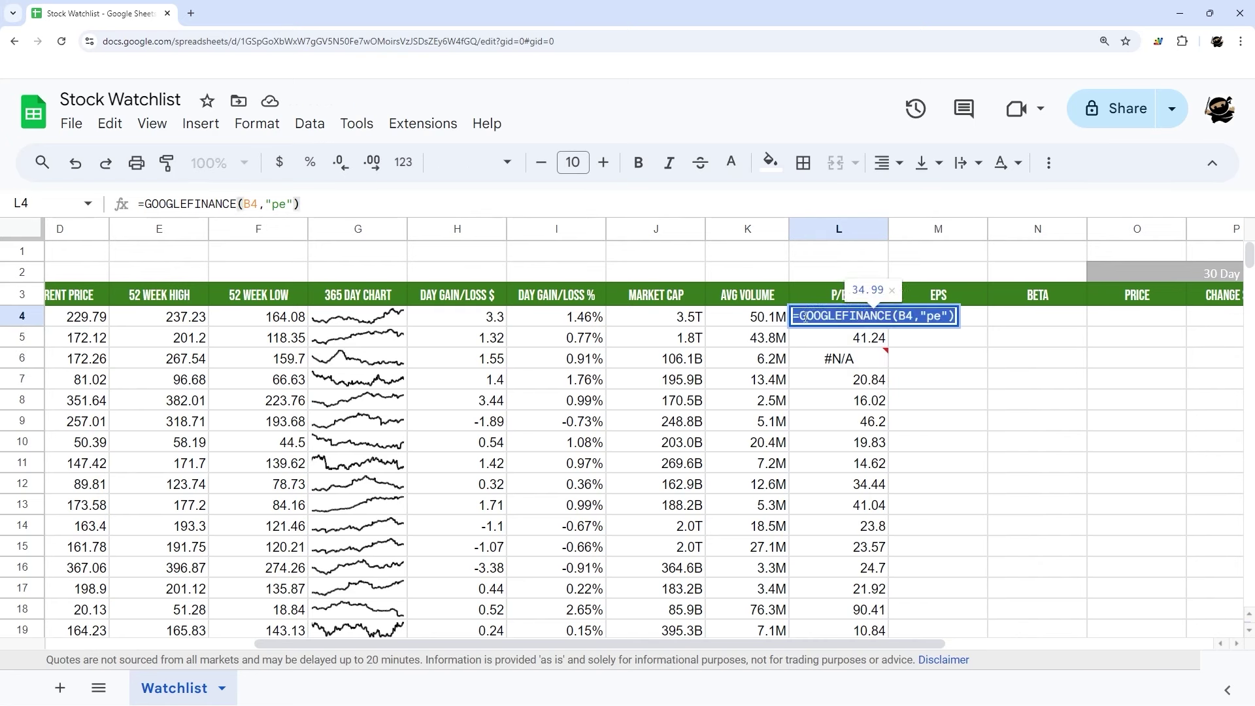
left_click(803, 317)
type("IFERROR")
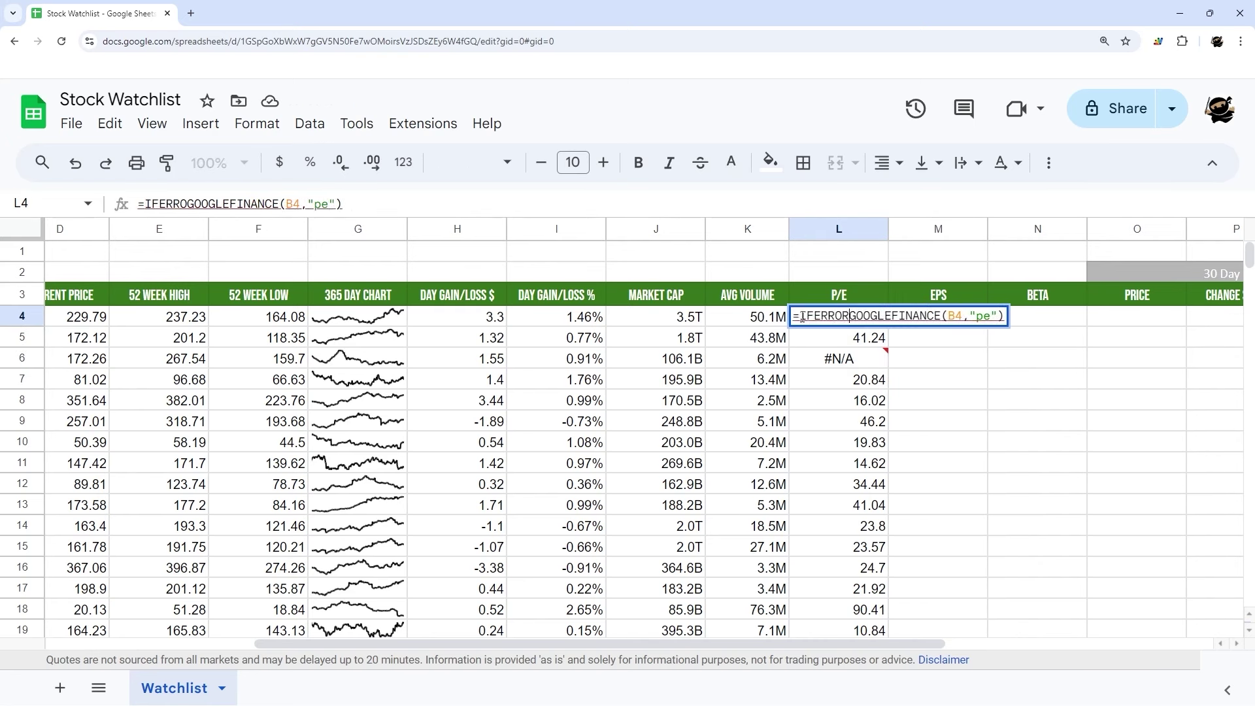
type("(")
key("End")
type(",\"N")
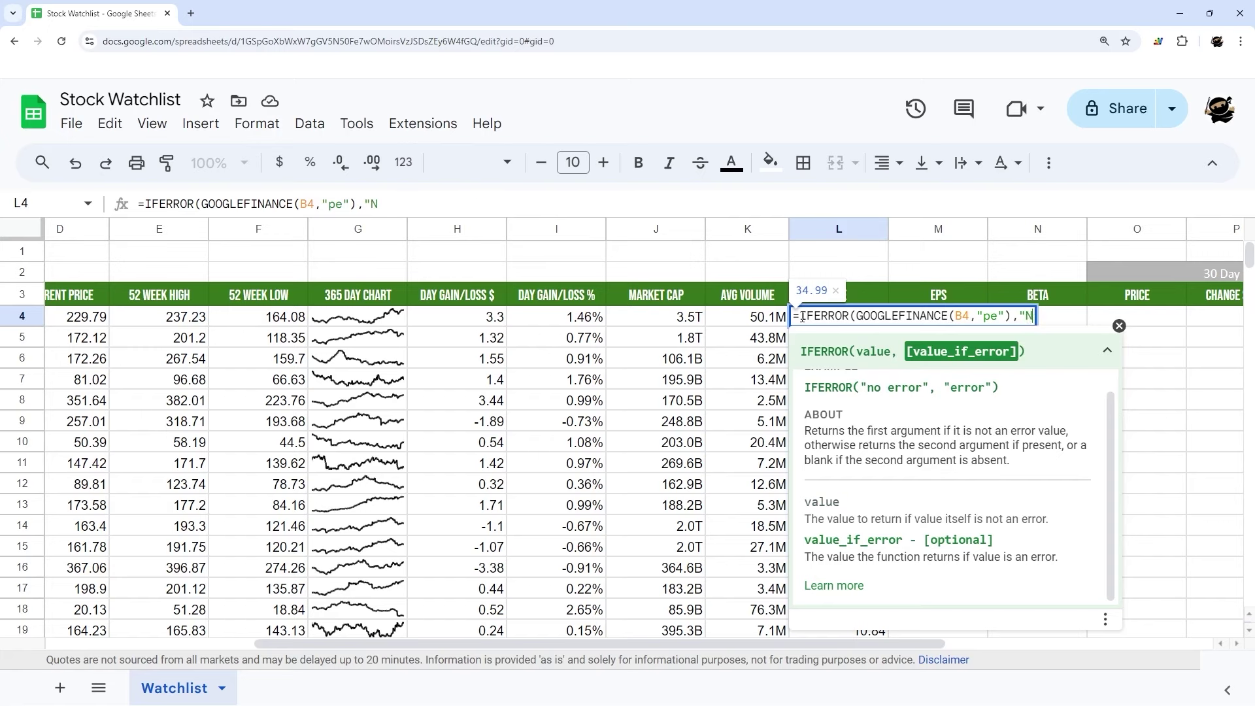
type("/A\")")
key("Return")
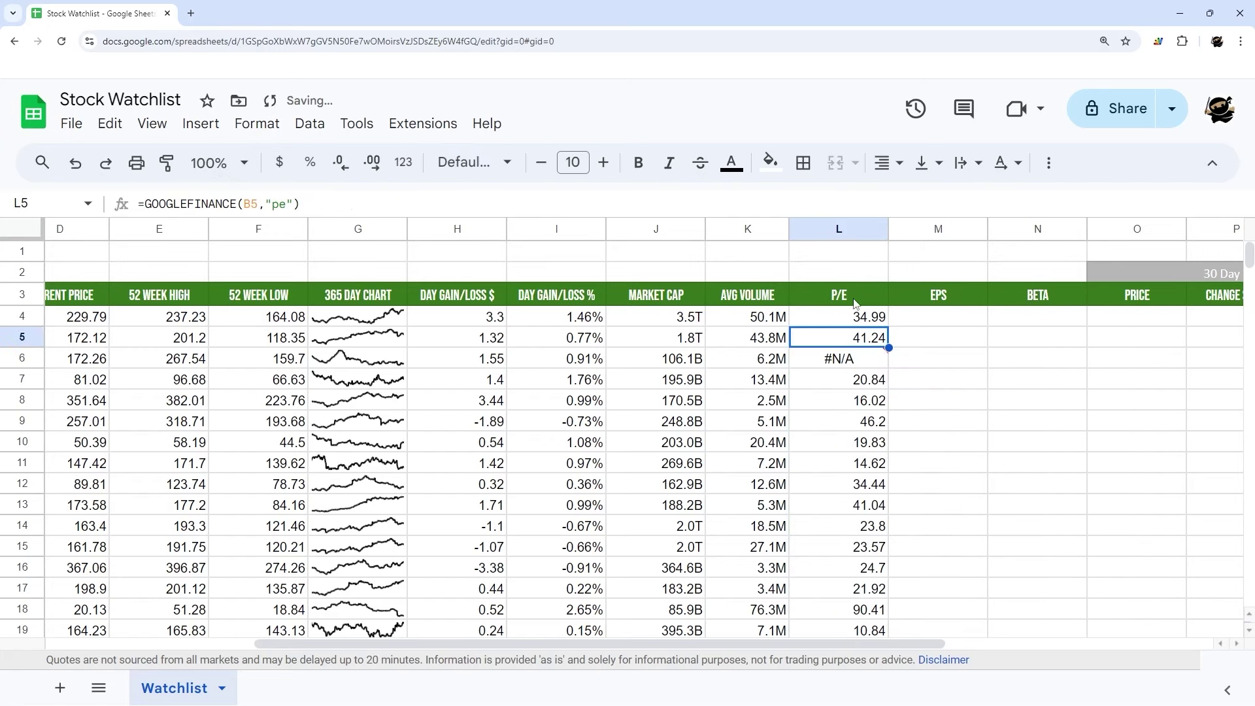
- Fill the IFERROR formula from L4 down the P/E column to row 35
left_click(872, 320)
double_click(887, 320)
scroll(876, 392, "down", 10)
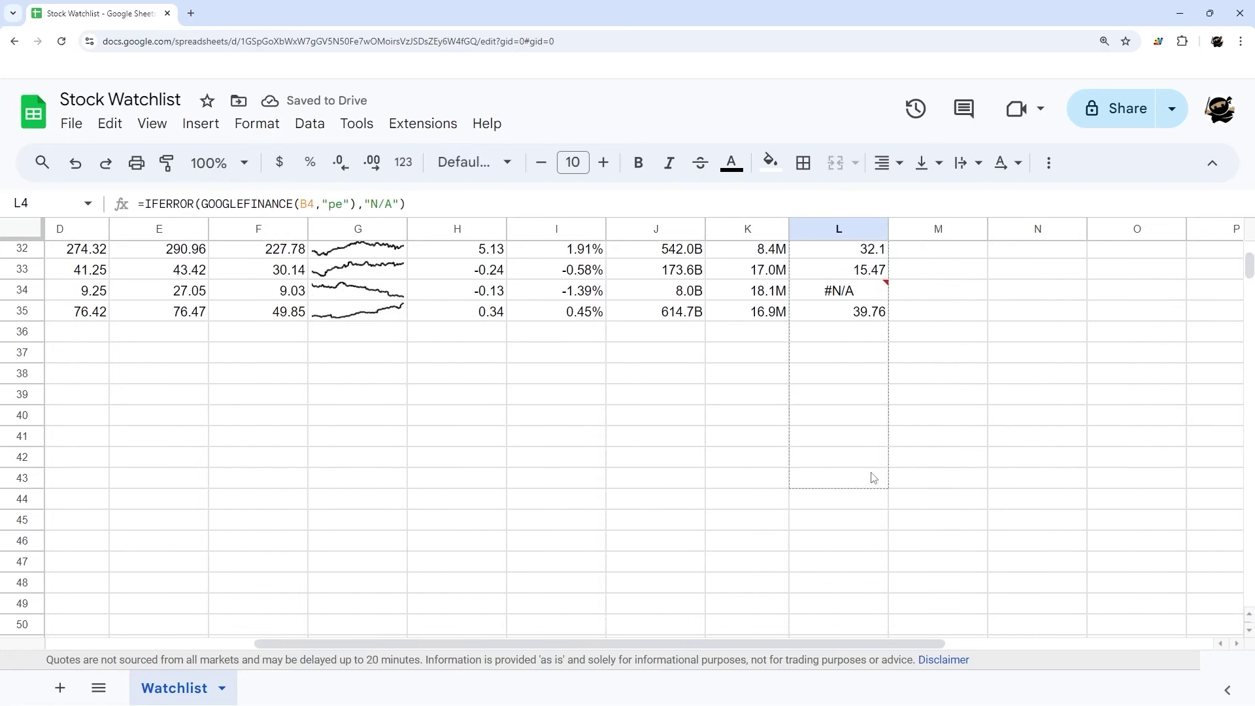
scroll(882, 353, "up", 10)
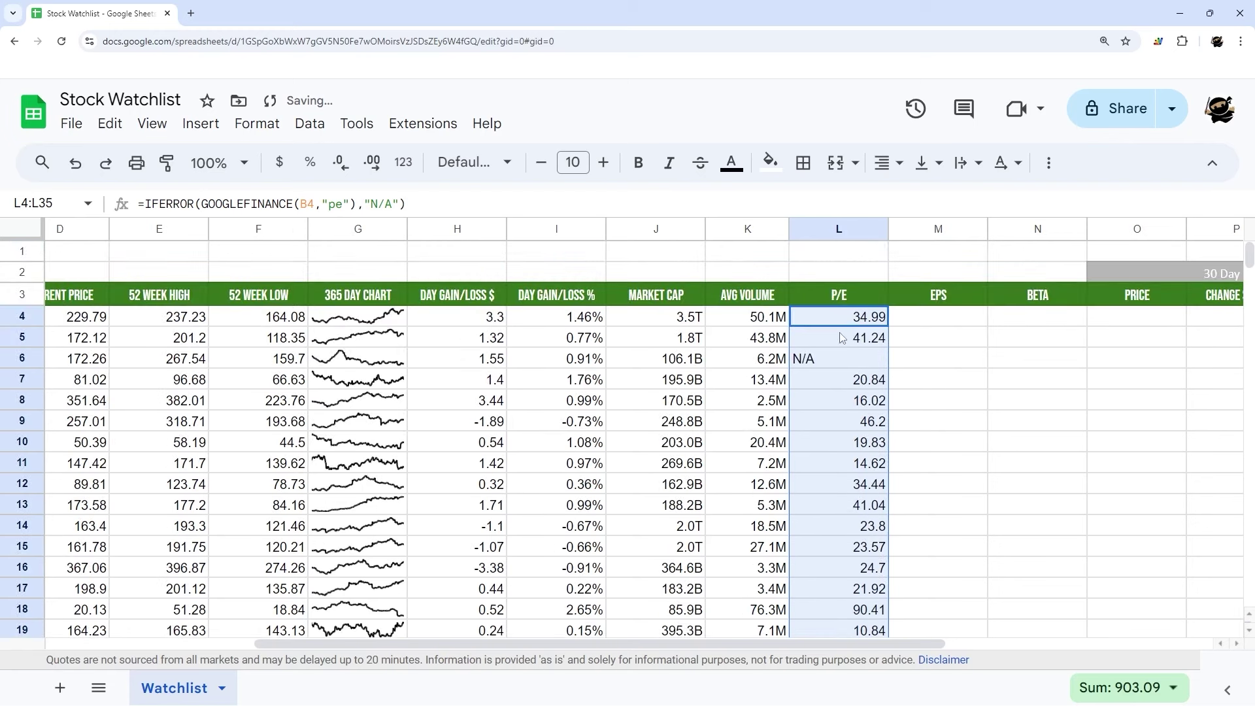
- Enter the formula =google(B4,"eps") in cell M4 of the EPS column
left_click(934, 320)
type("=")
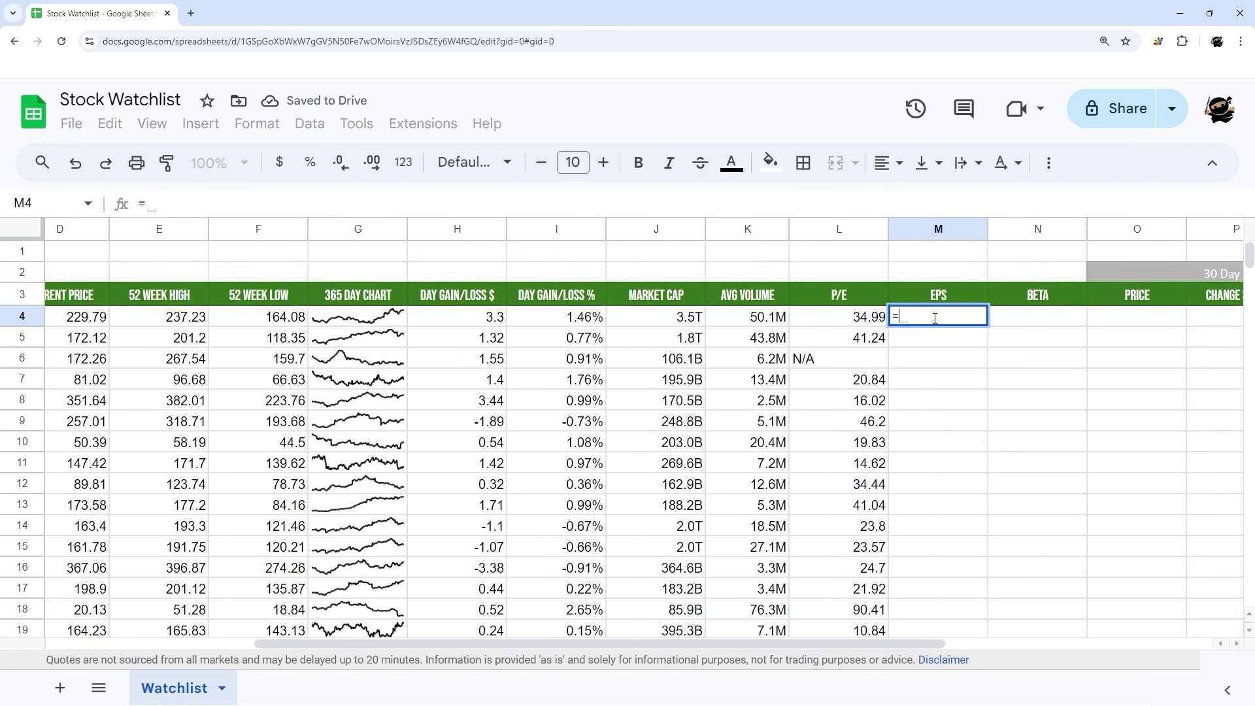
type("google(B")
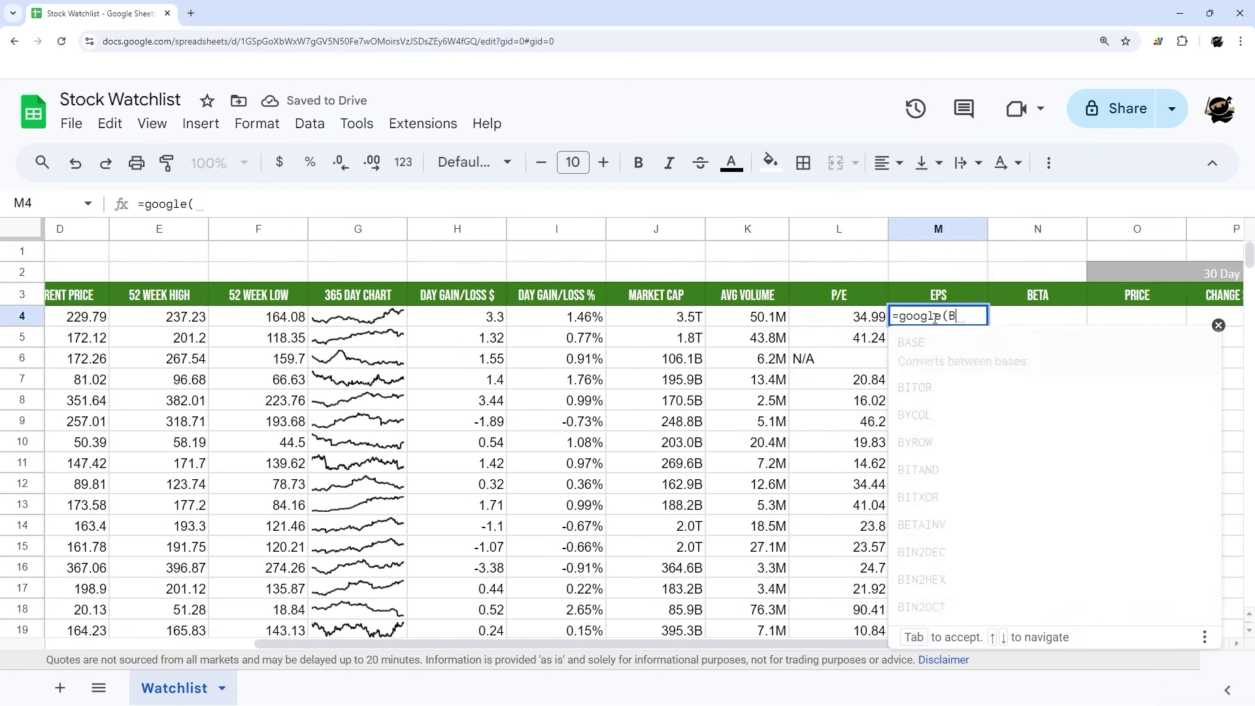
type("4,\"")
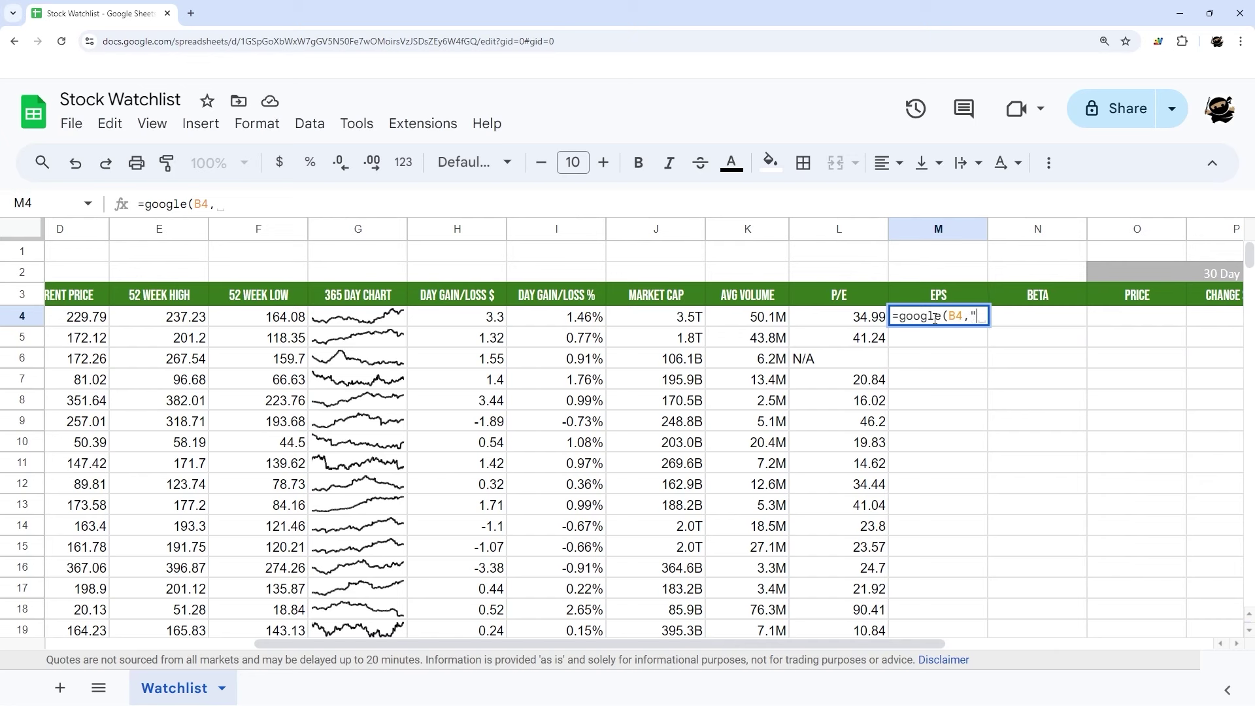
type("eps\")")
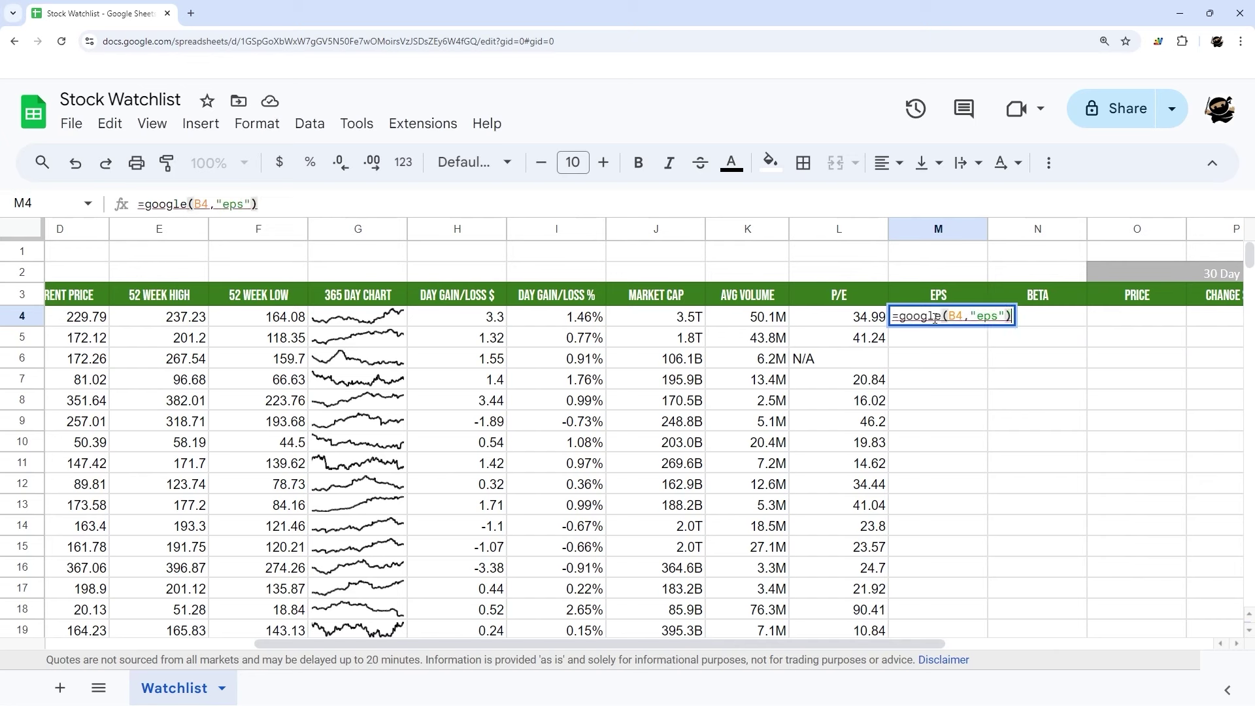
key("Return")
- Correct the M4 formula to =googlefinance(B4,"eps") and fill it down the EPS column for all tickers
left_click(936, 320)
double_click(941, 317)
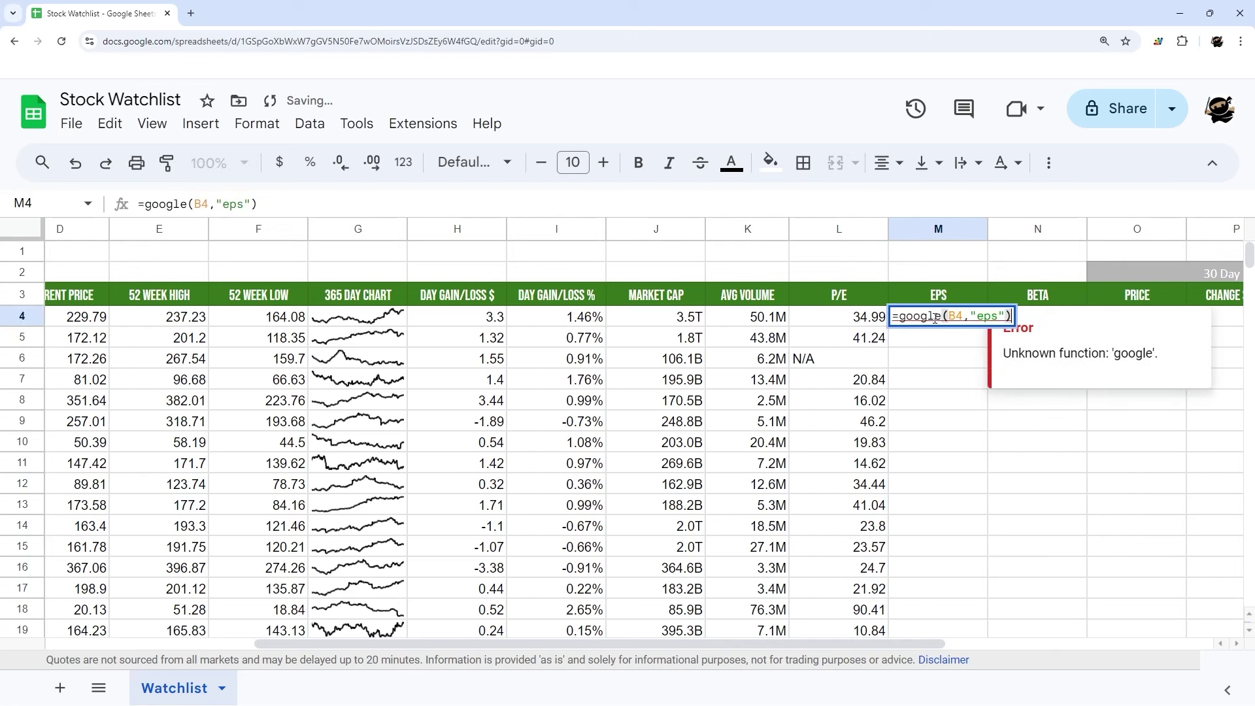
type("finance")
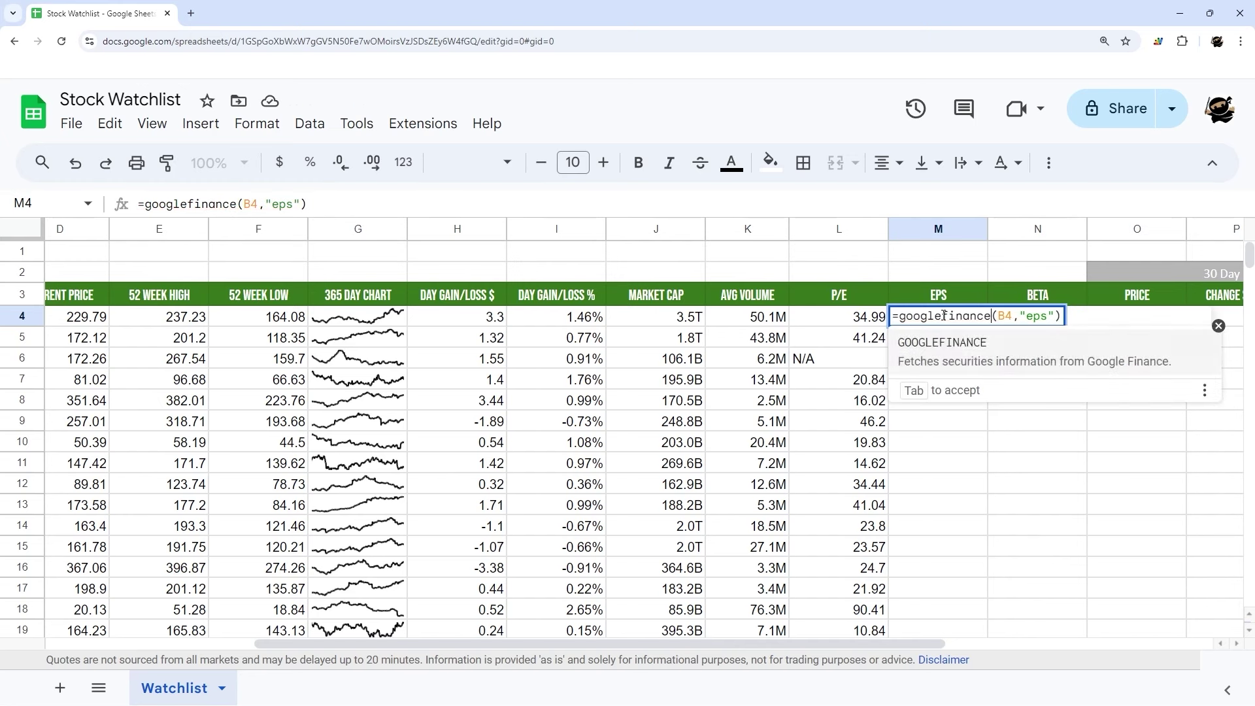
key("Return")
left_click(969, 320)
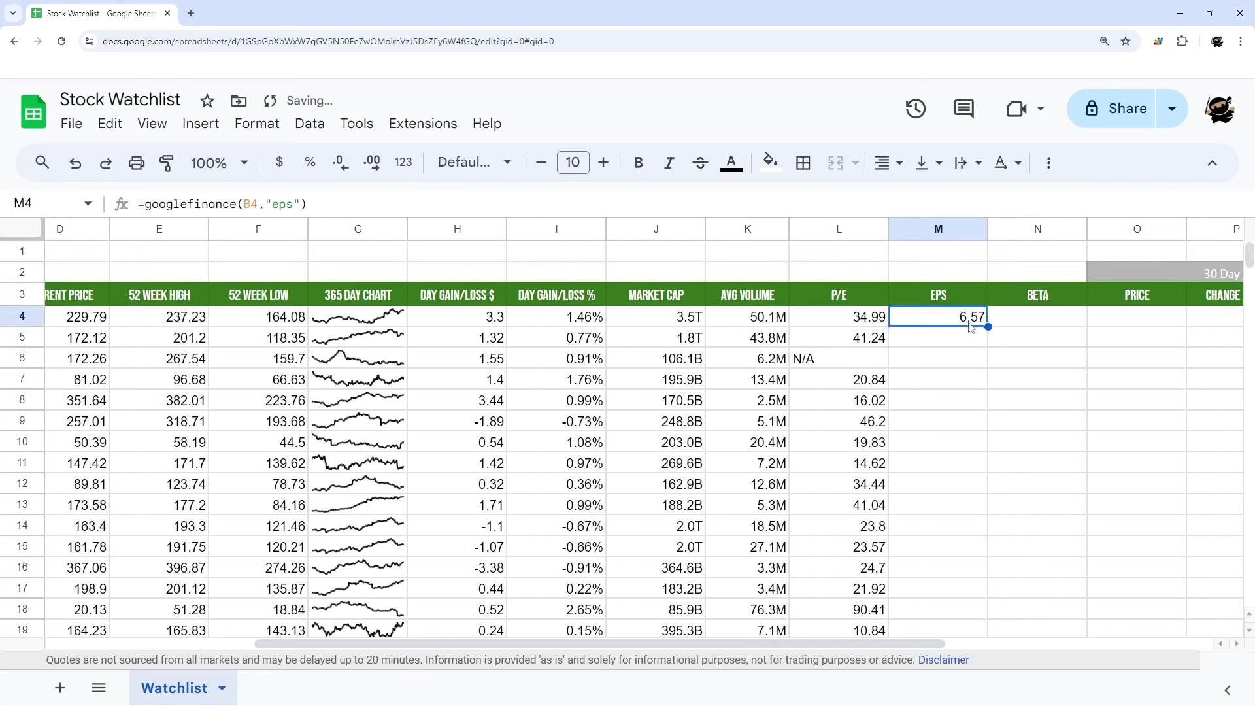
double_click(988, 327)
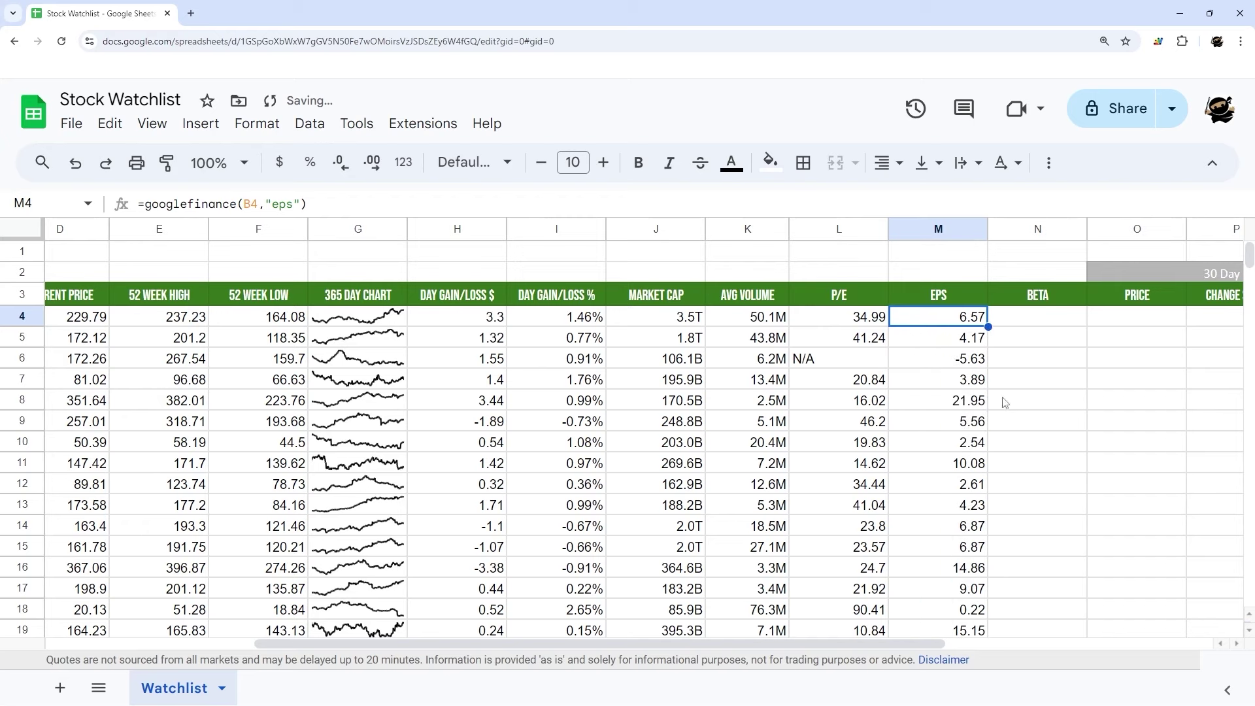
scroll(1026, 437, "down", 5)
scroll(1028, 441, "down", 2)
scroll(1028, 441, "up", 8)
- Enter =googlefinance(B4,"beta") in N4 and fill it down the Beta column for all tickers
left_click(1008, 320)
type("=")
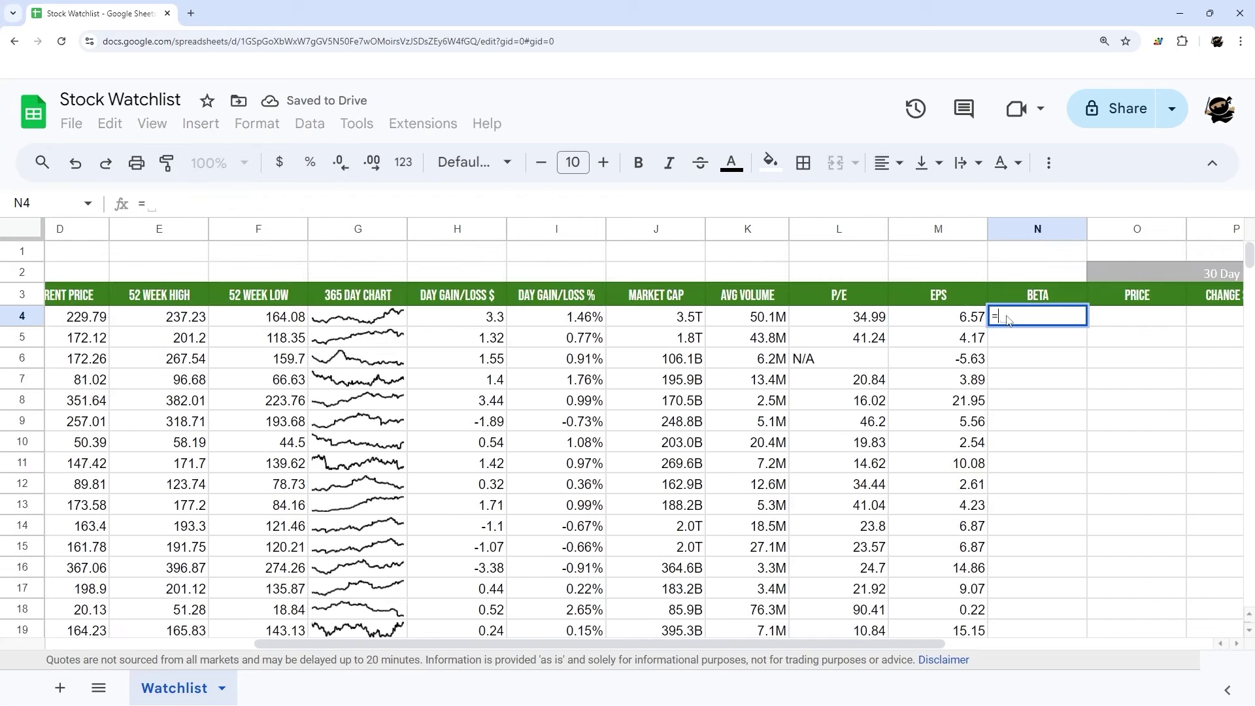
type("googlefinanc")
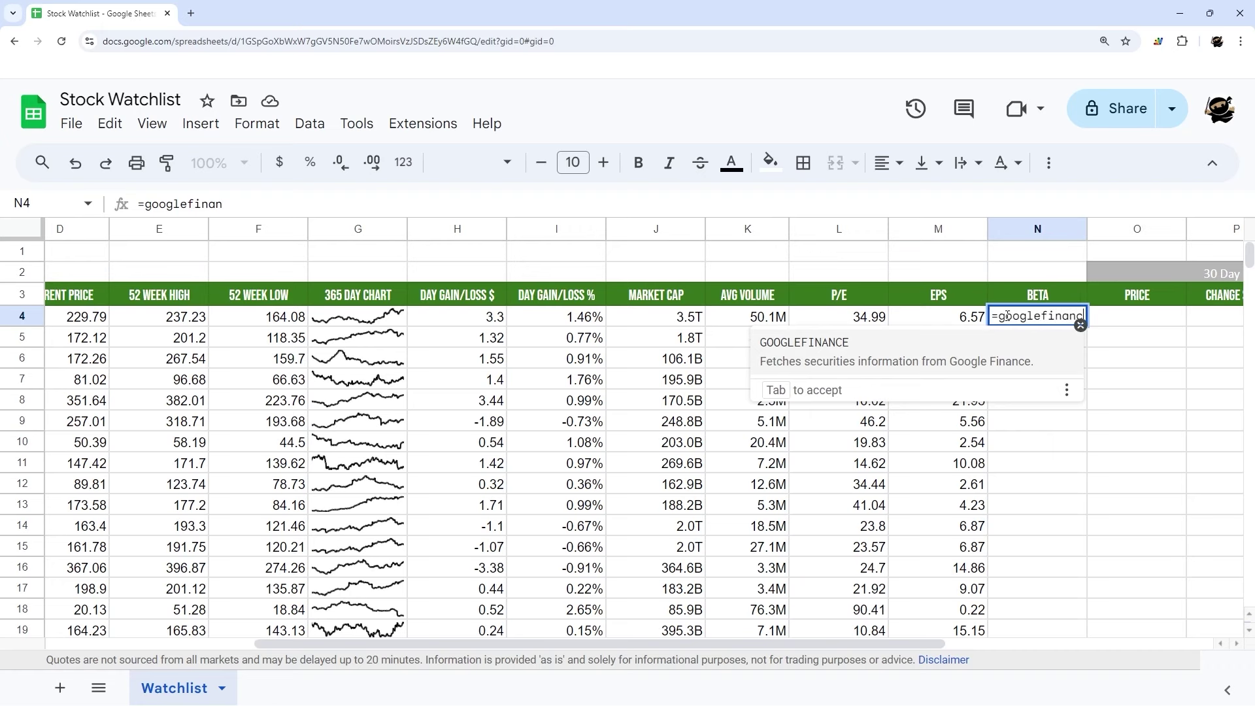
key("Tab")
type("B")
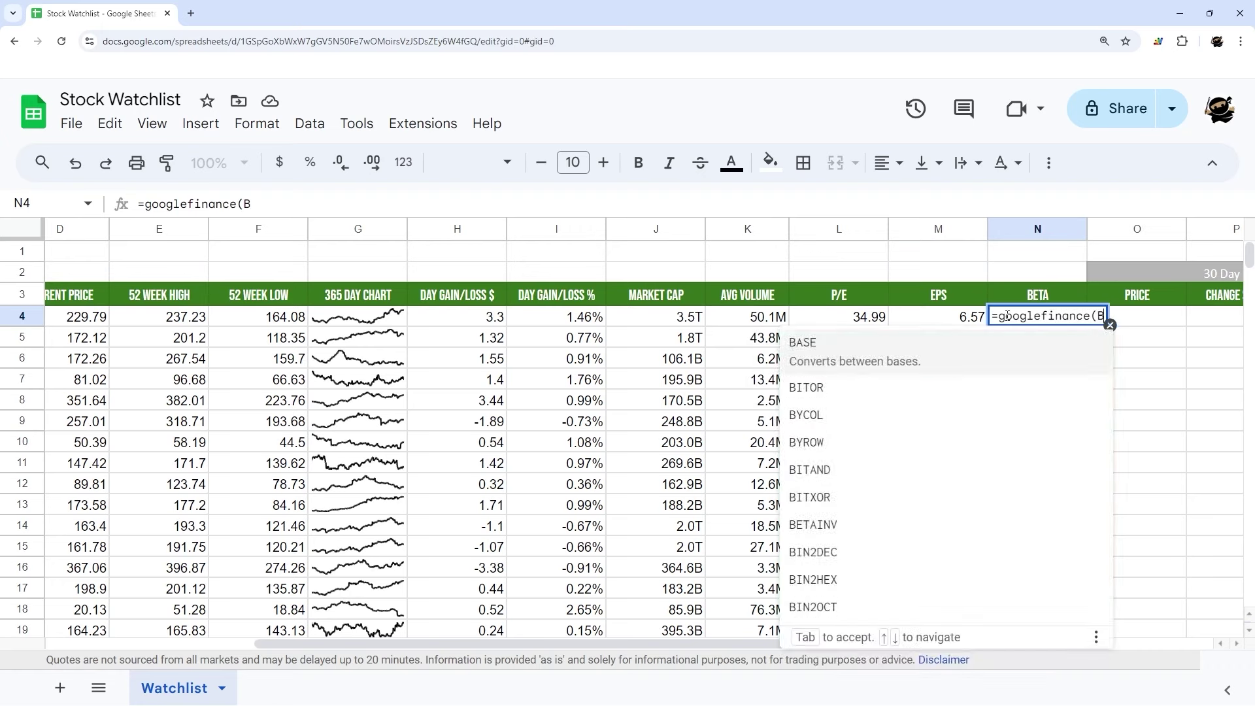
type("4,\"bet")
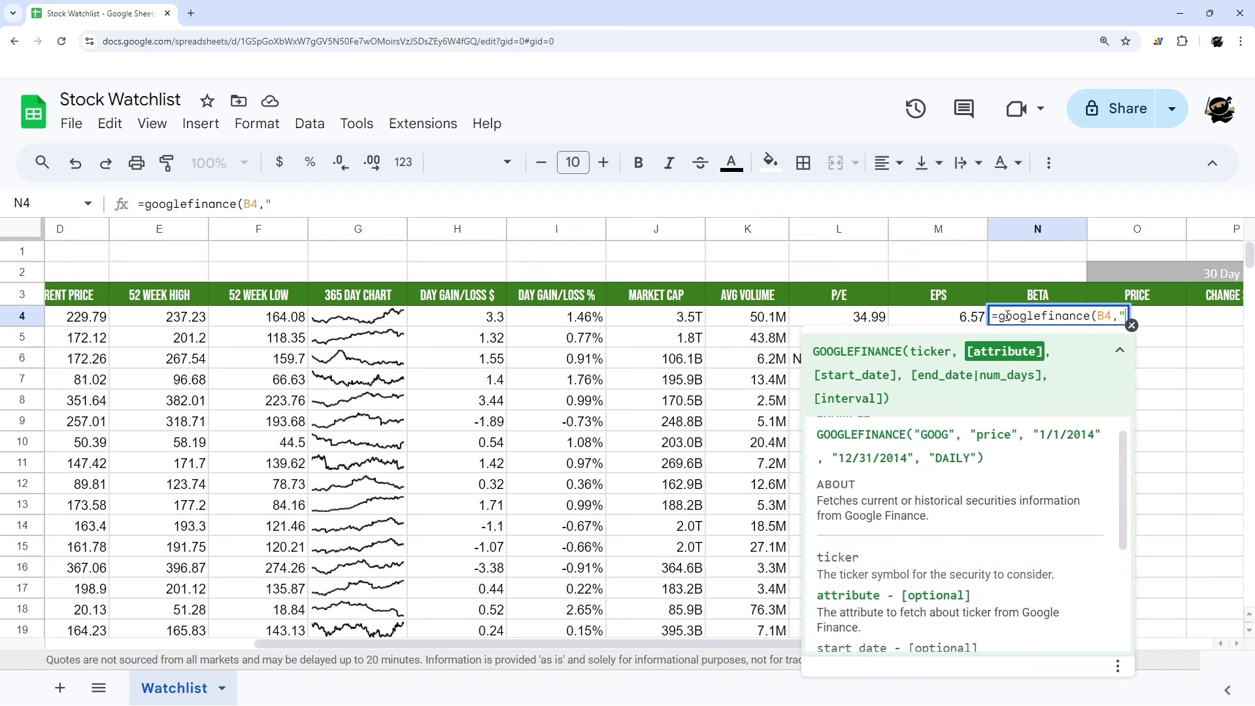
type("a\"")
key("Return")
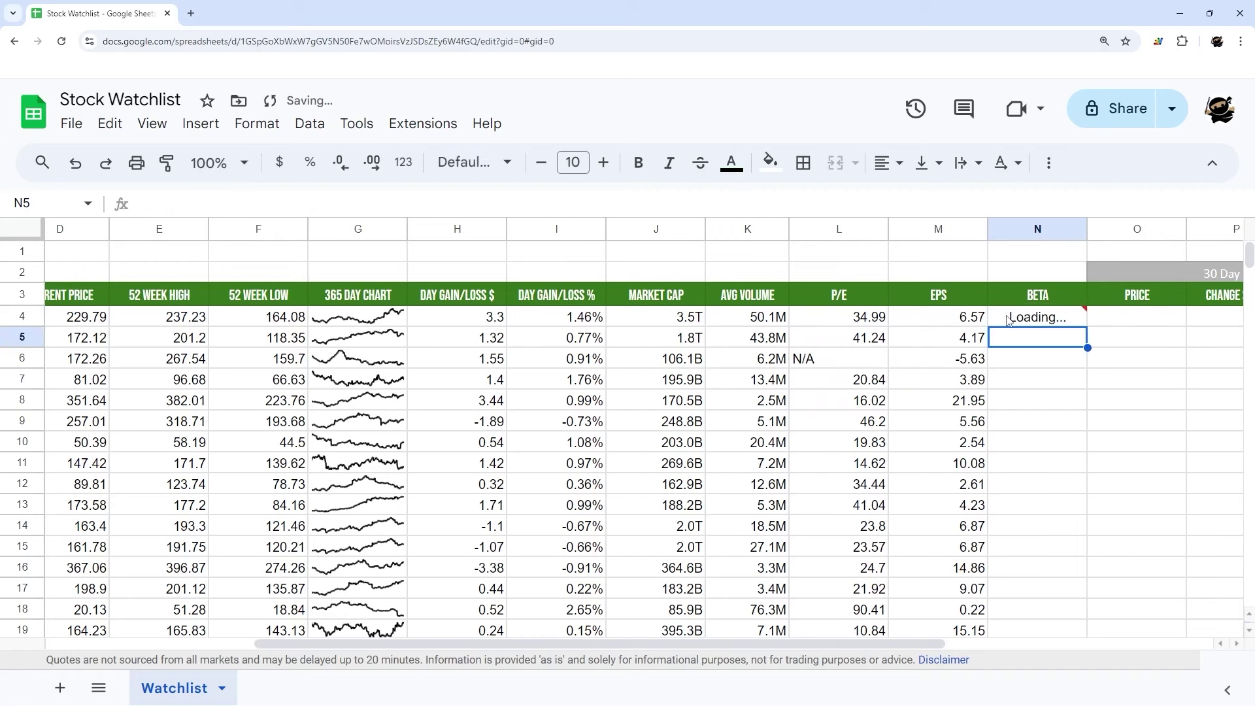
left_click(1060, 320)
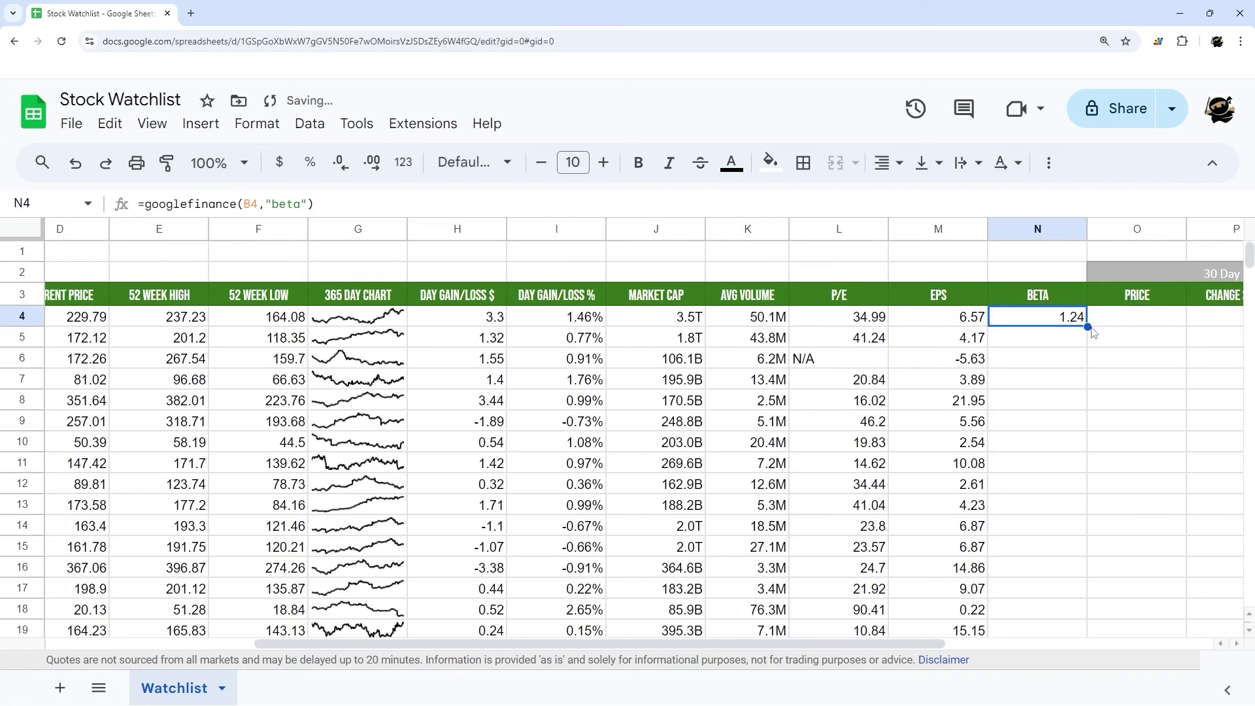
double_click(1087, 326)
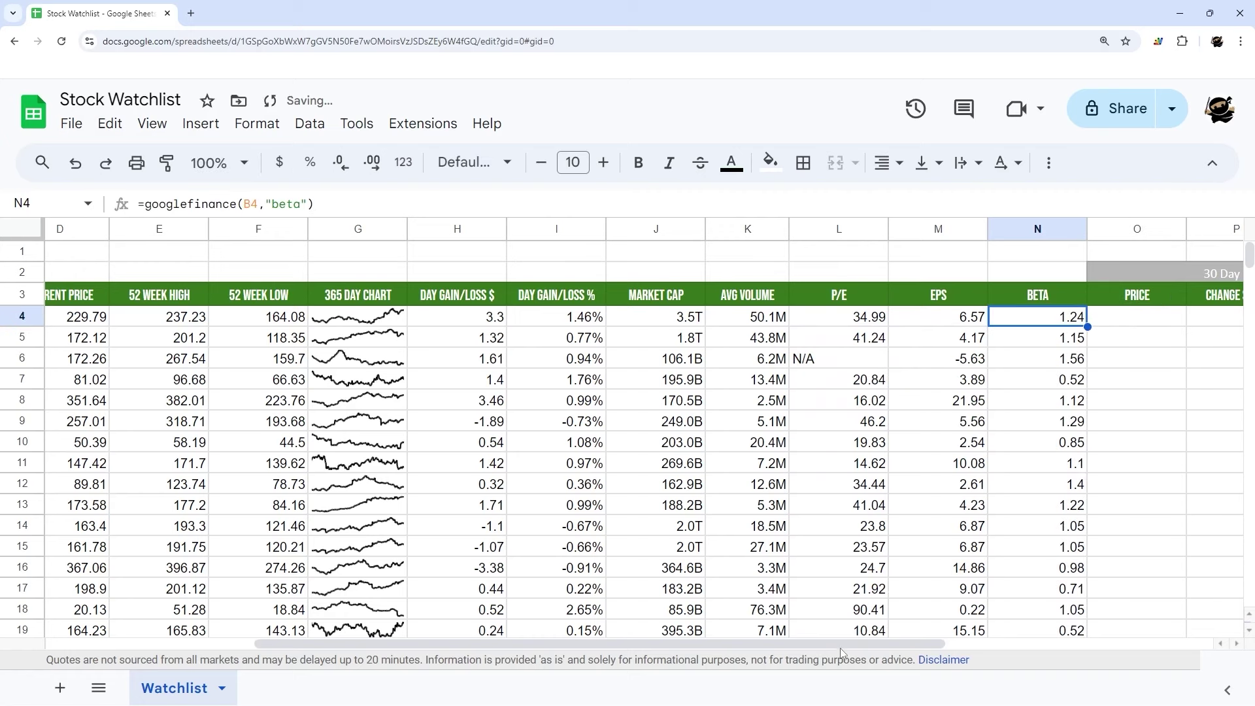
- Enter =GOOGLEFINANCE(B4,"price",today()-30) in cell O4 of the 30 Day Stats Price column
left_click_drag(841, 645, 1109, 644)
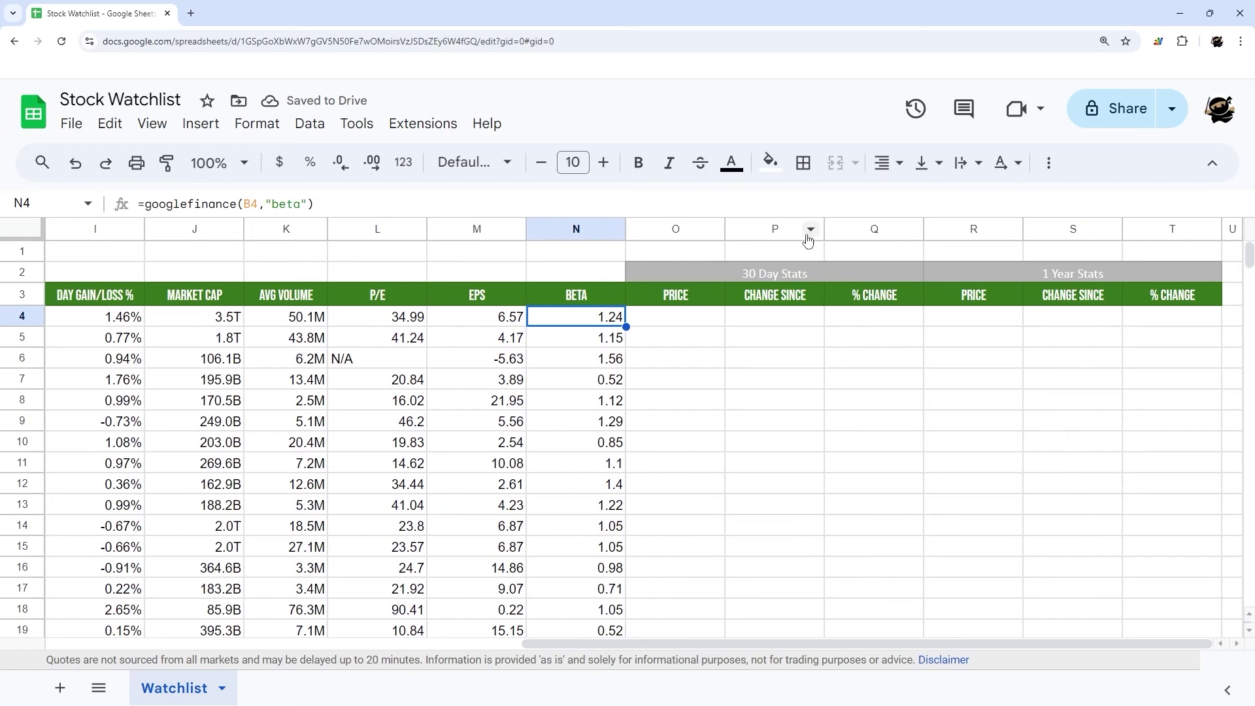
left_click(791, 279)
left_click(1028, 279)
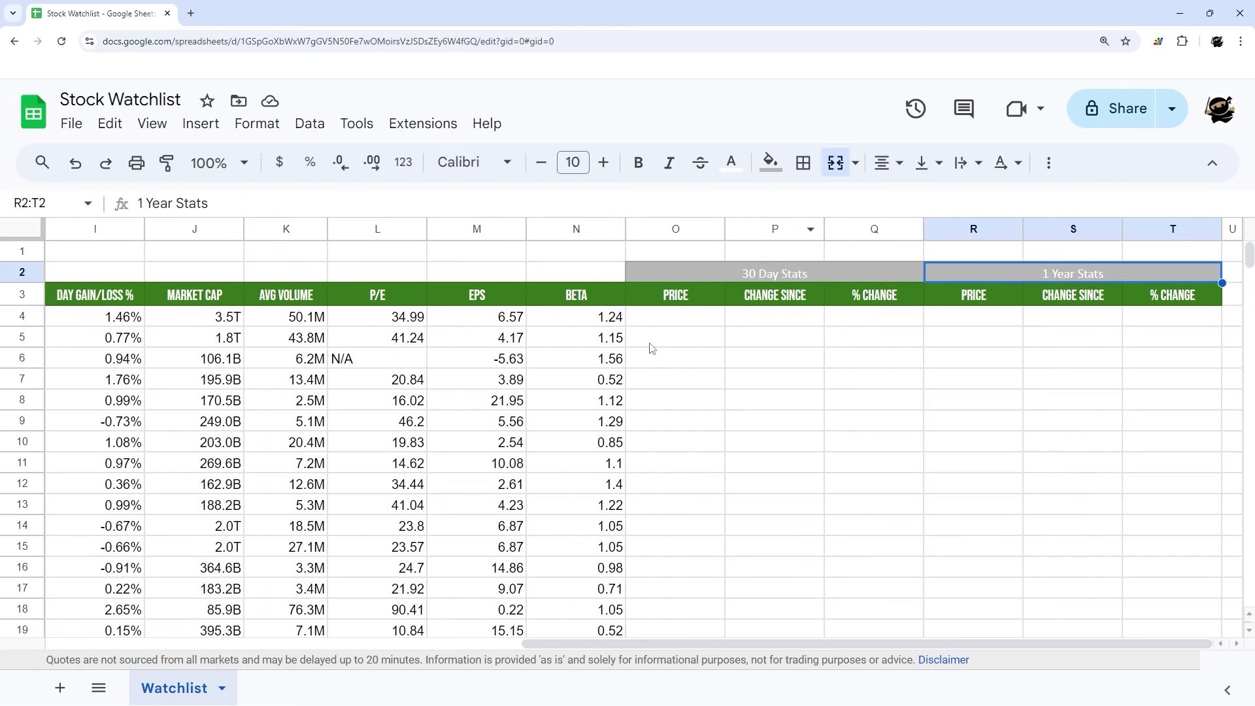
left_click(681, 320)
type("=google")
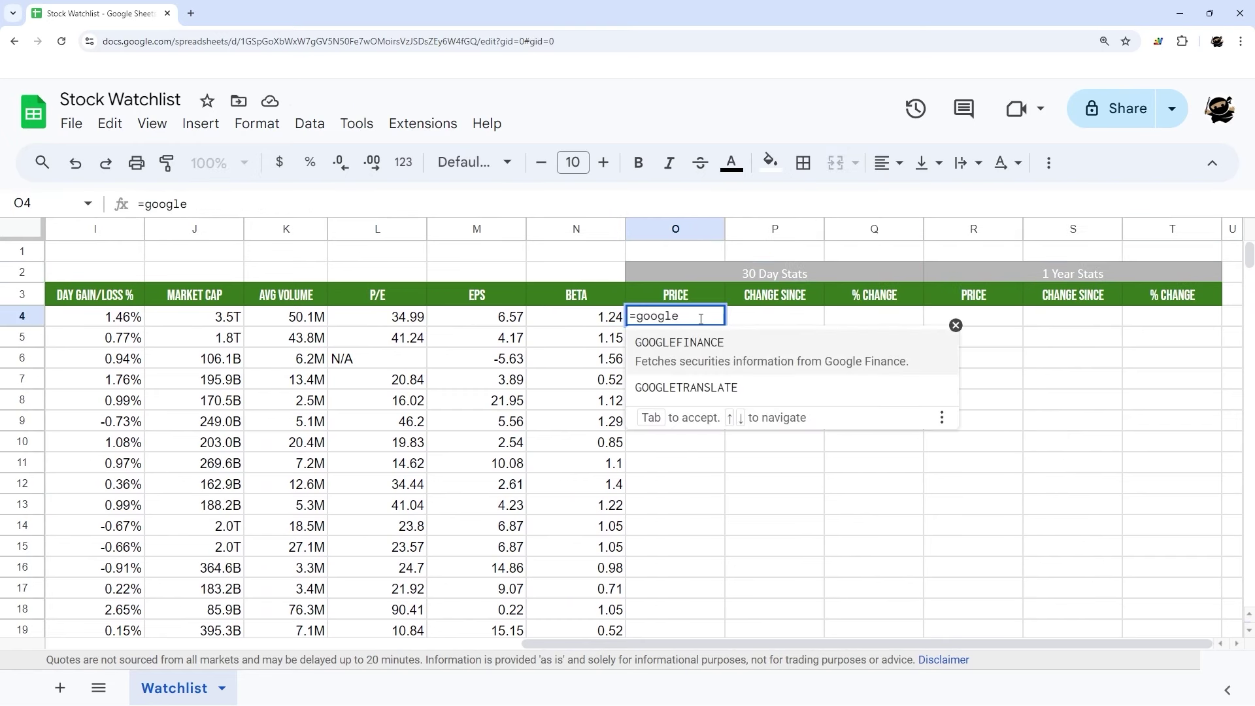
key("Tab")
type("B")
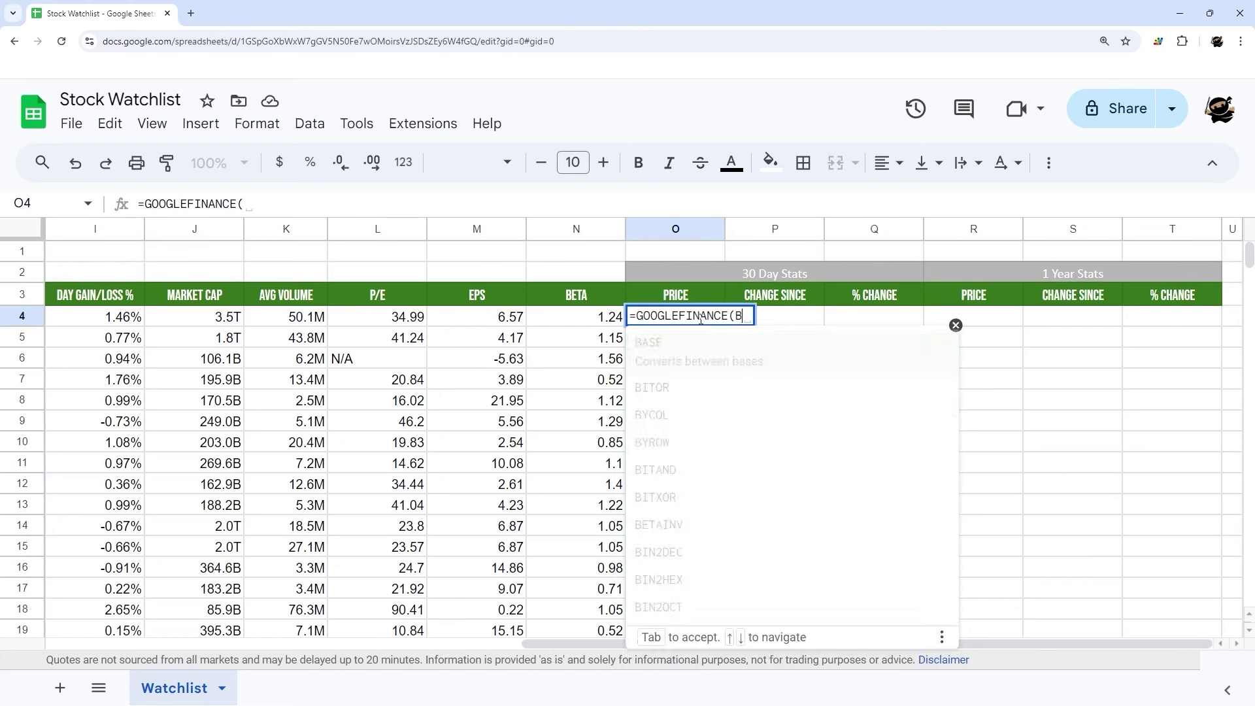
type("4,\"price\",")
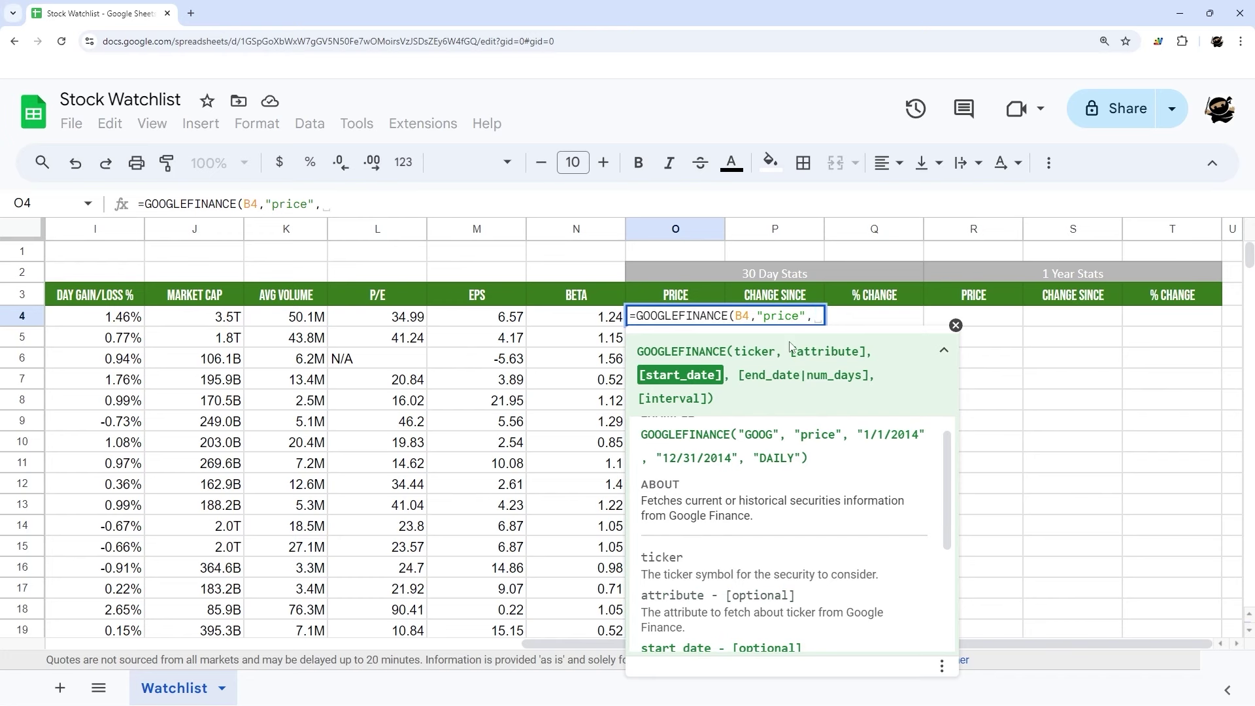
type("today()-30")
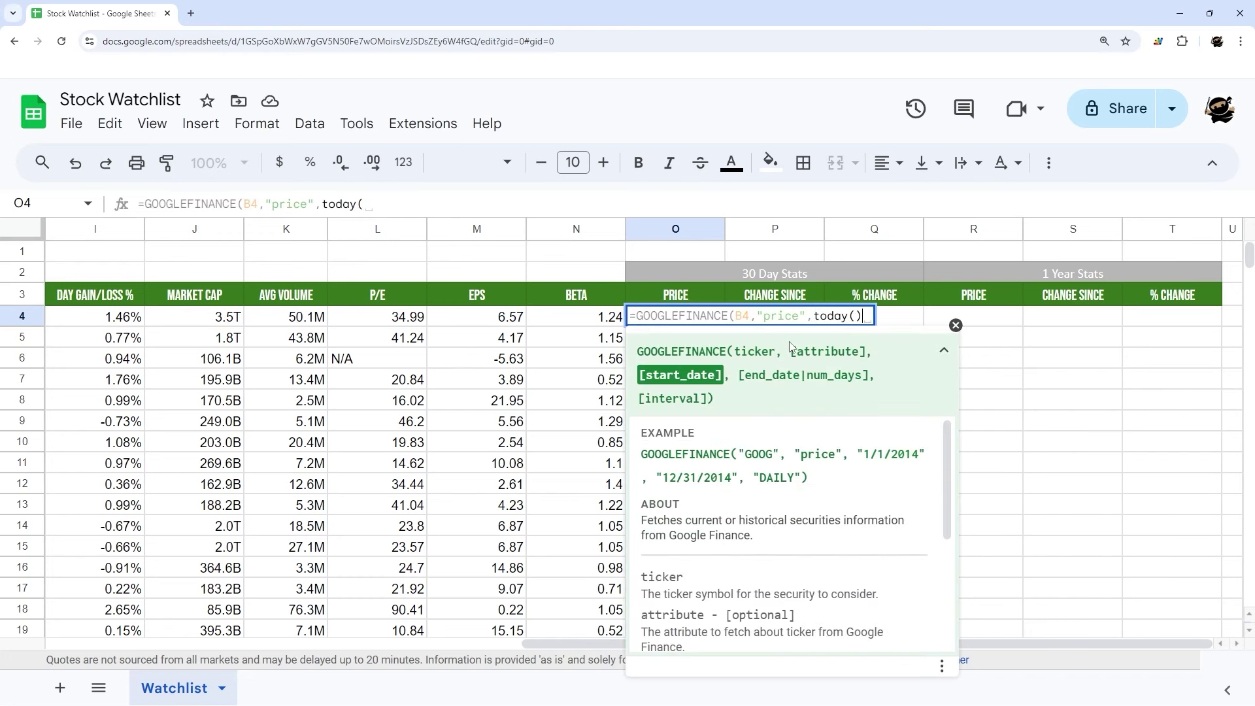
type(")")
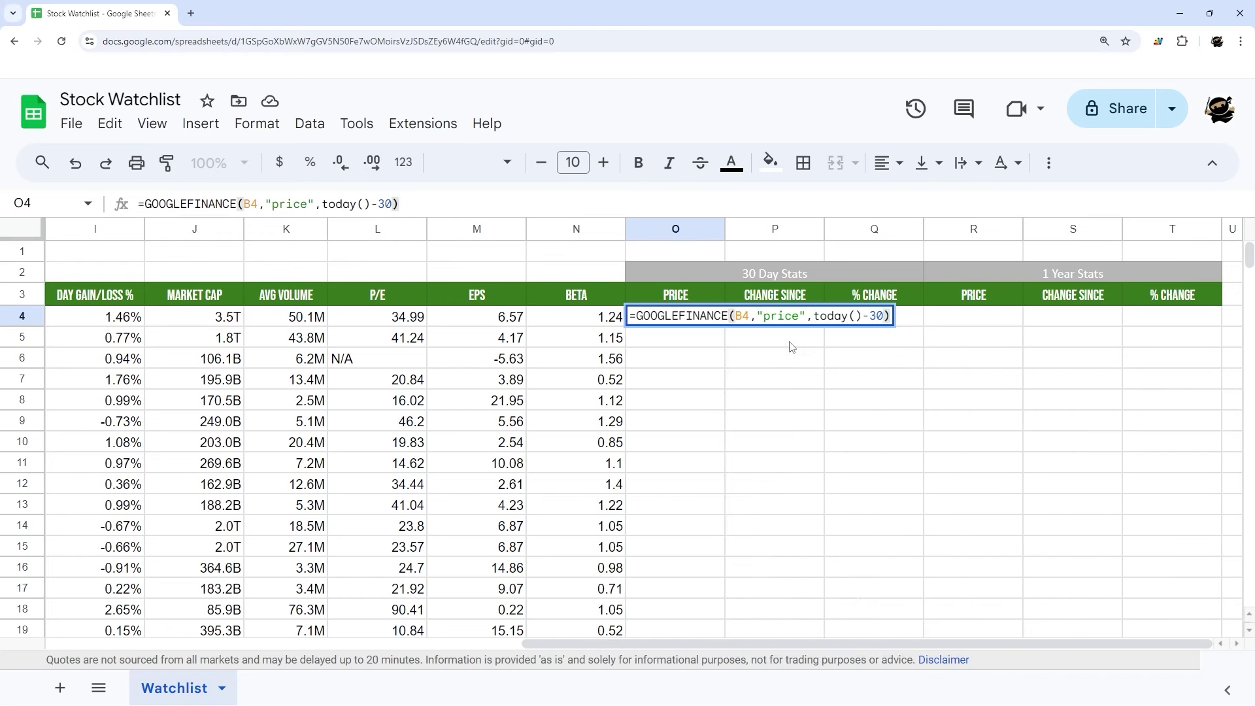
key("Return")
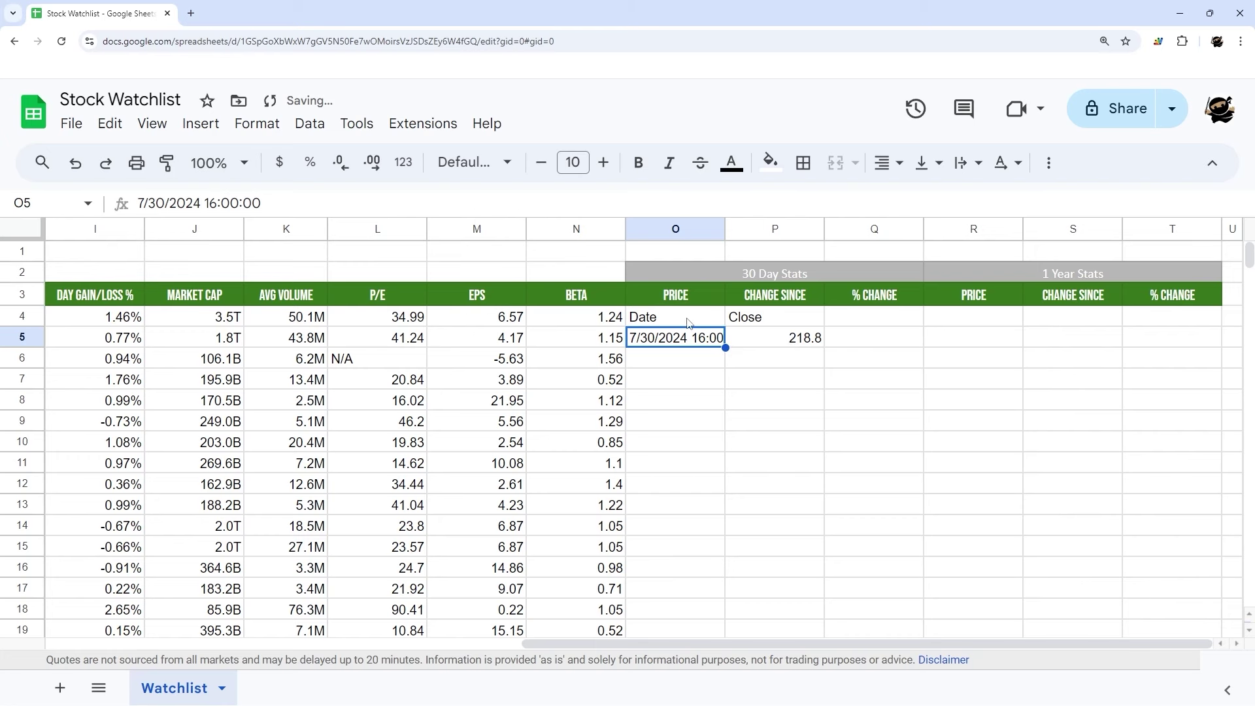
- Examine the O4 formula and the date and close cells it returns in O4:P5, comparing with the 365 Day Chart in G4
left_click(684, 322)
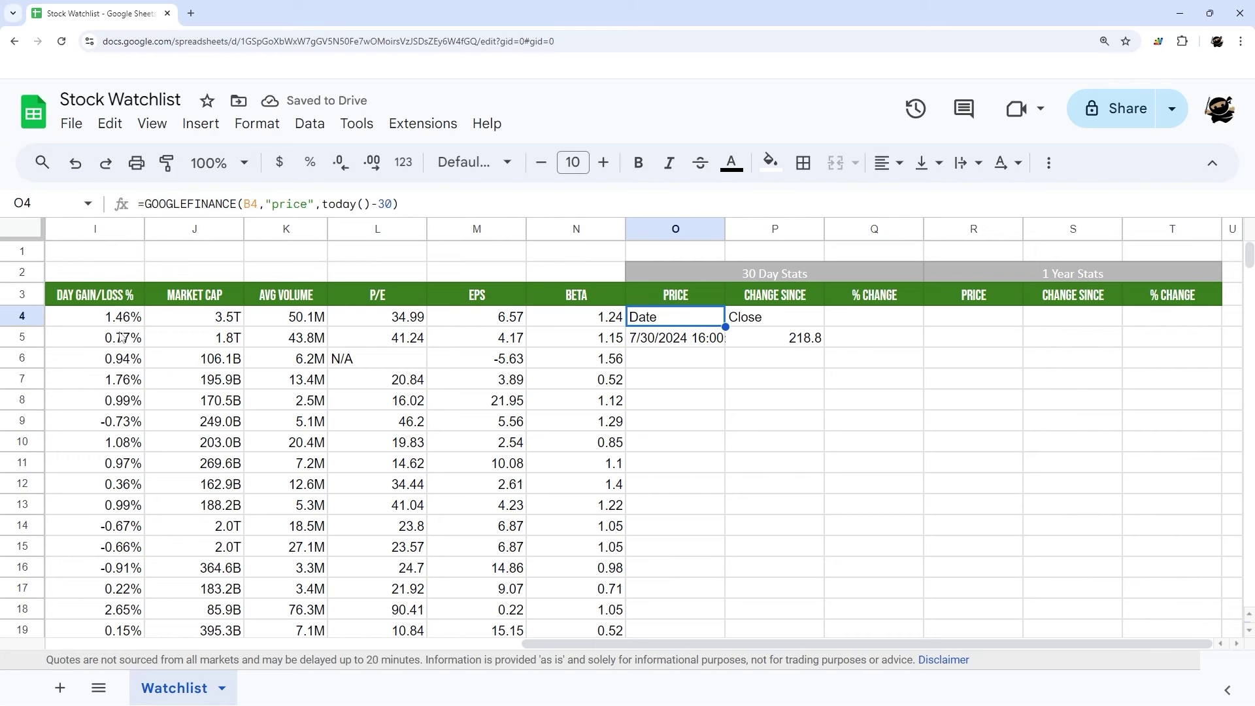
left_click_drag(523, 644, 326, 640)
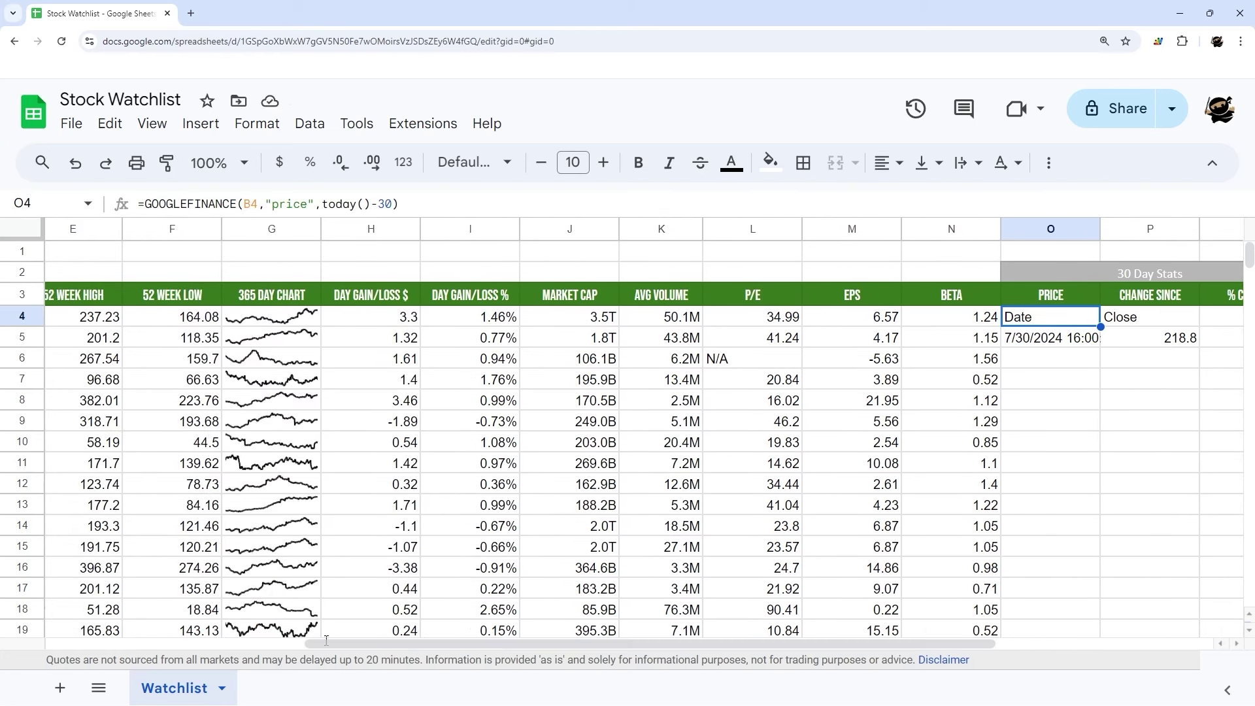
left_click(255, 321)
left_click_drag(431, 643, 651, 643)
left_click_drag(711, 325, 775, 345)
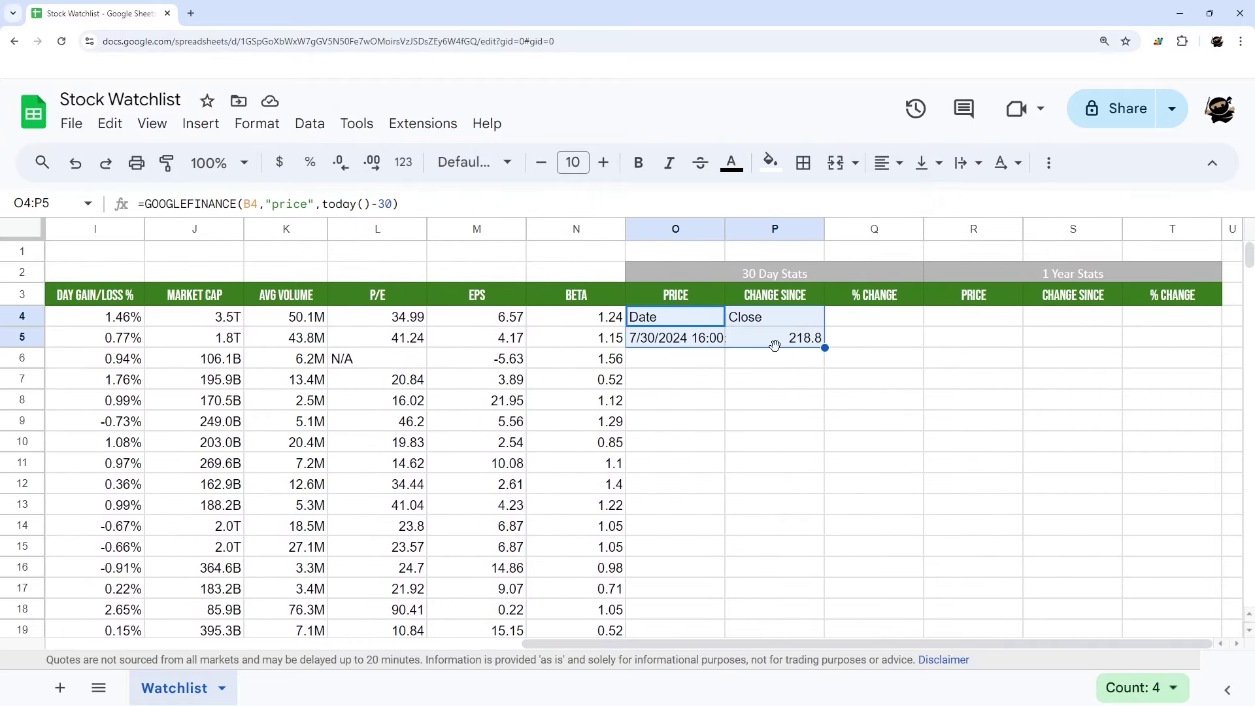
left_click(774, 345)
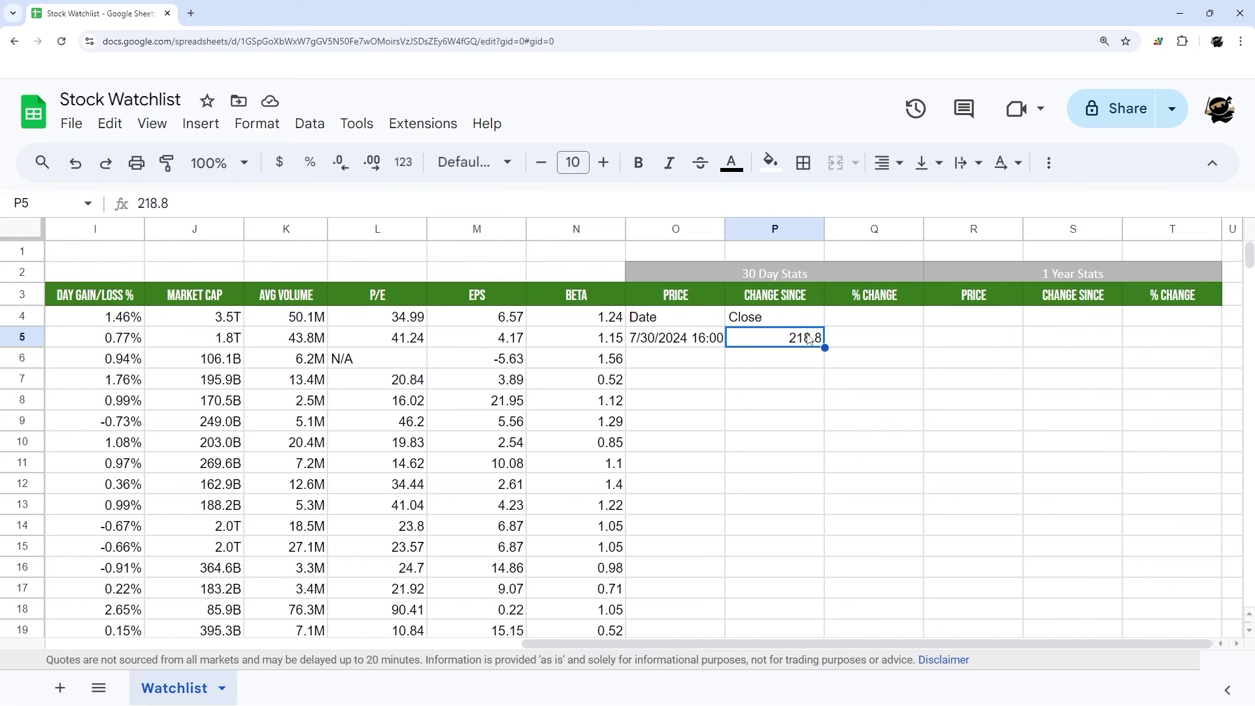
left_click(717, 323)
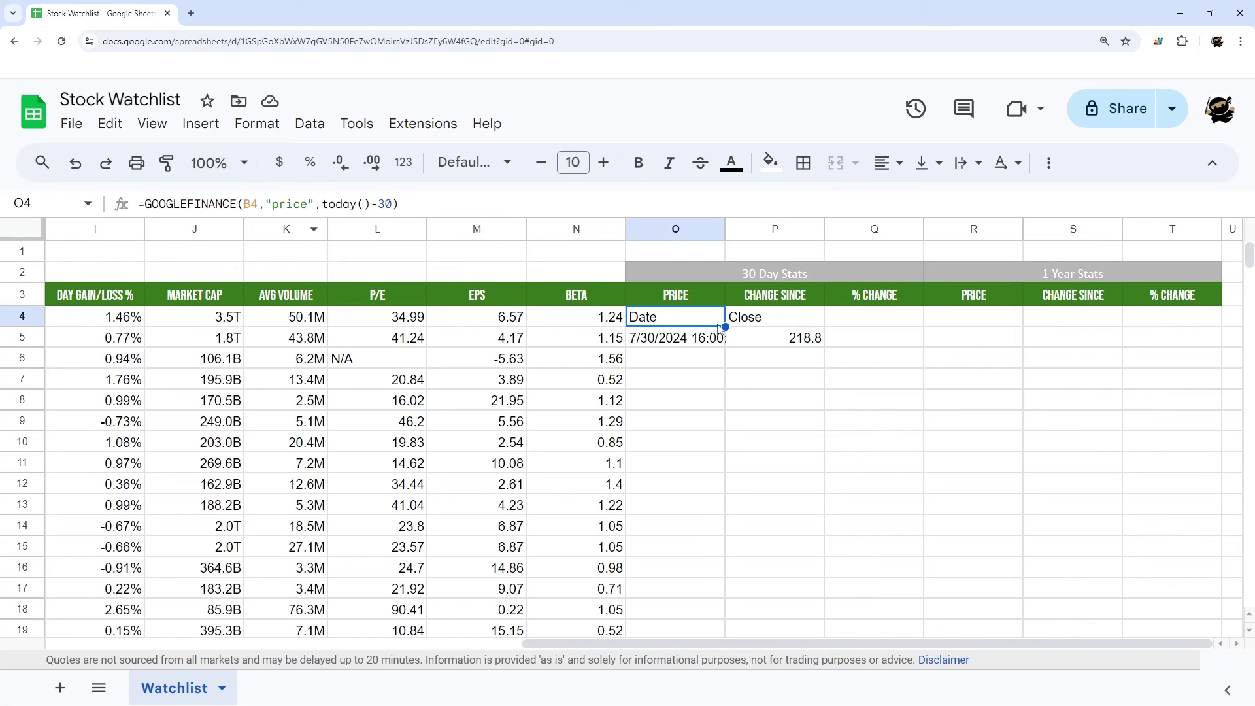
left_click_drag(722, 323, 728, 337)
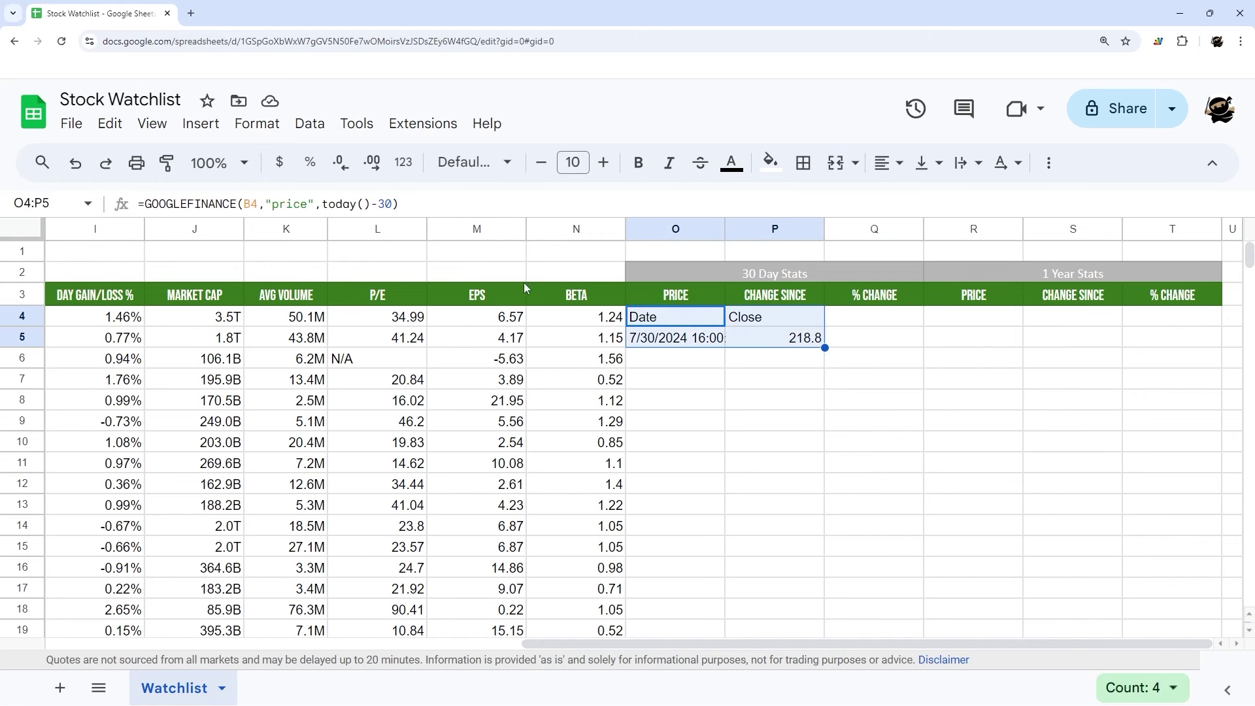
- Wrap the O4 formula as =index(GOOGLEFINANCE(B4,"price",today()-30),2,2) and fill it down the 30-day Price column
left_click(146, 204)
type("index(")
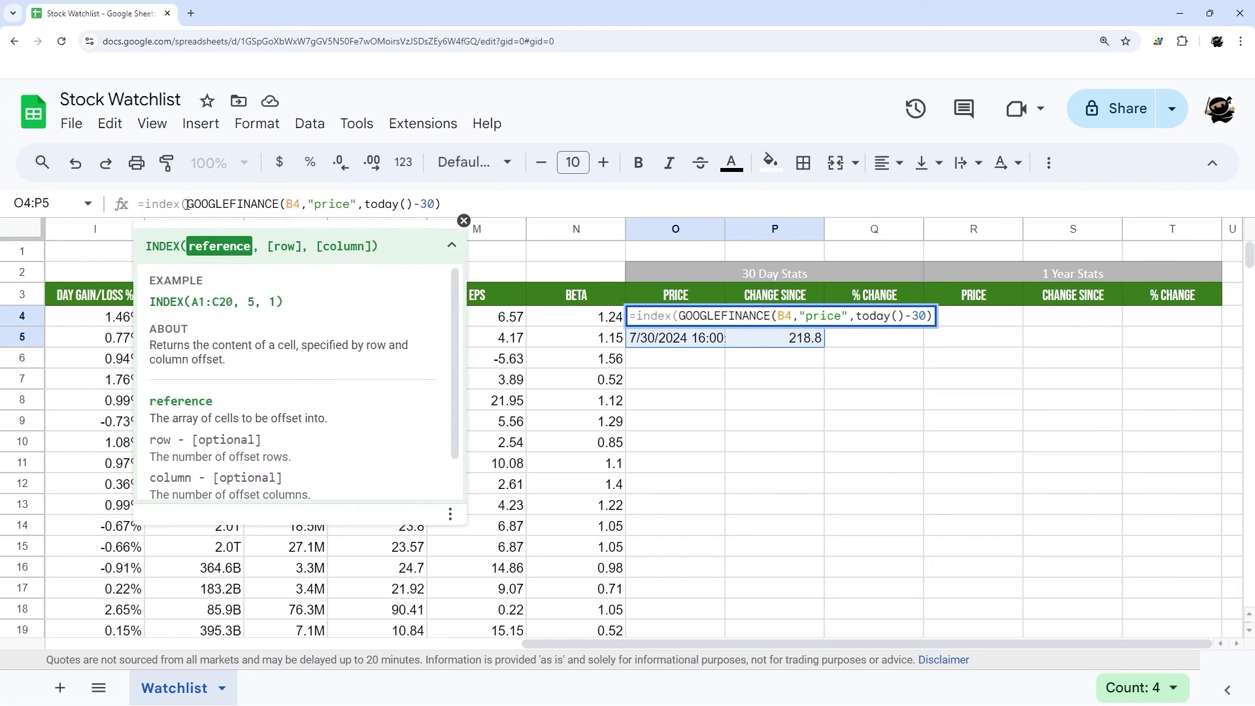
left_click_drag(187, 204, 621, 301)
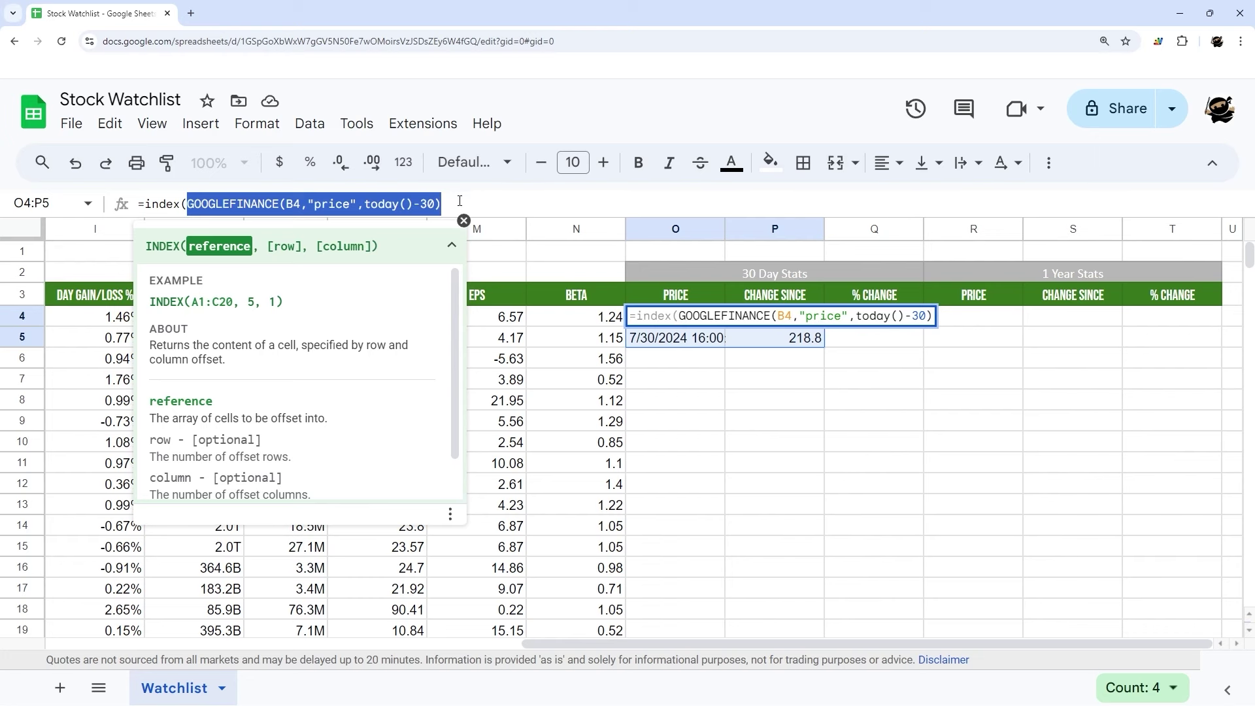
type(",2,2)")
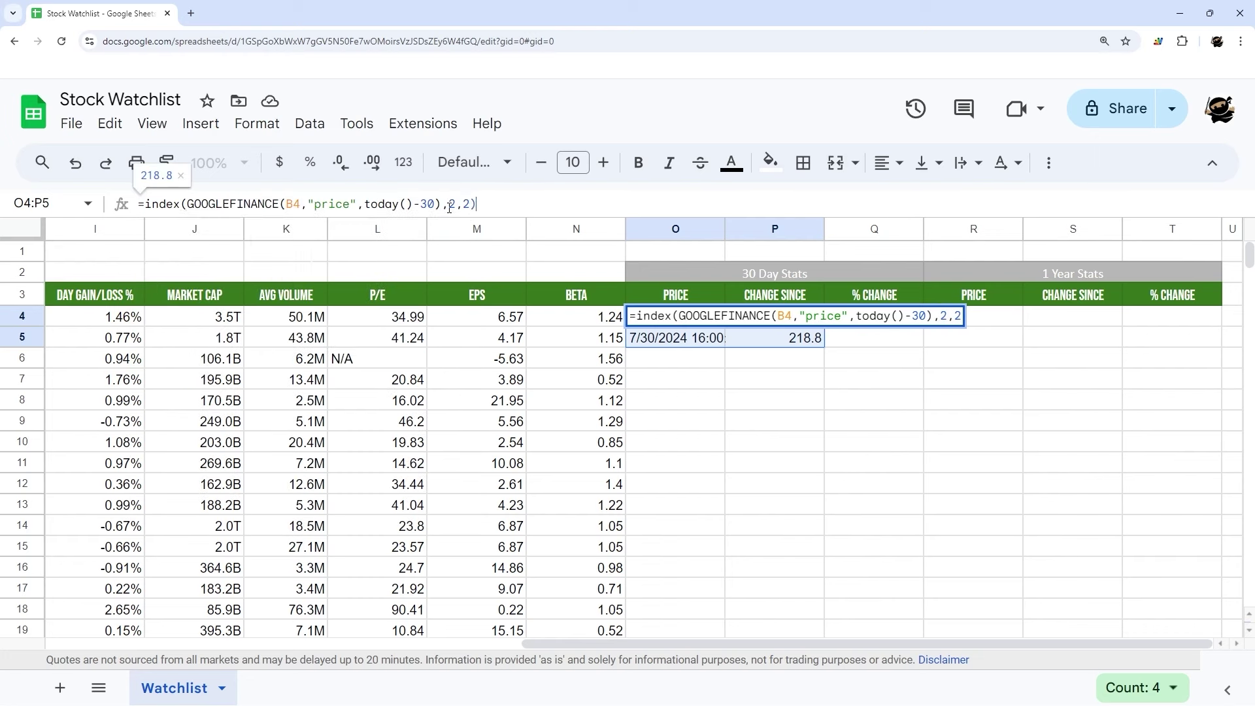
key("Return")
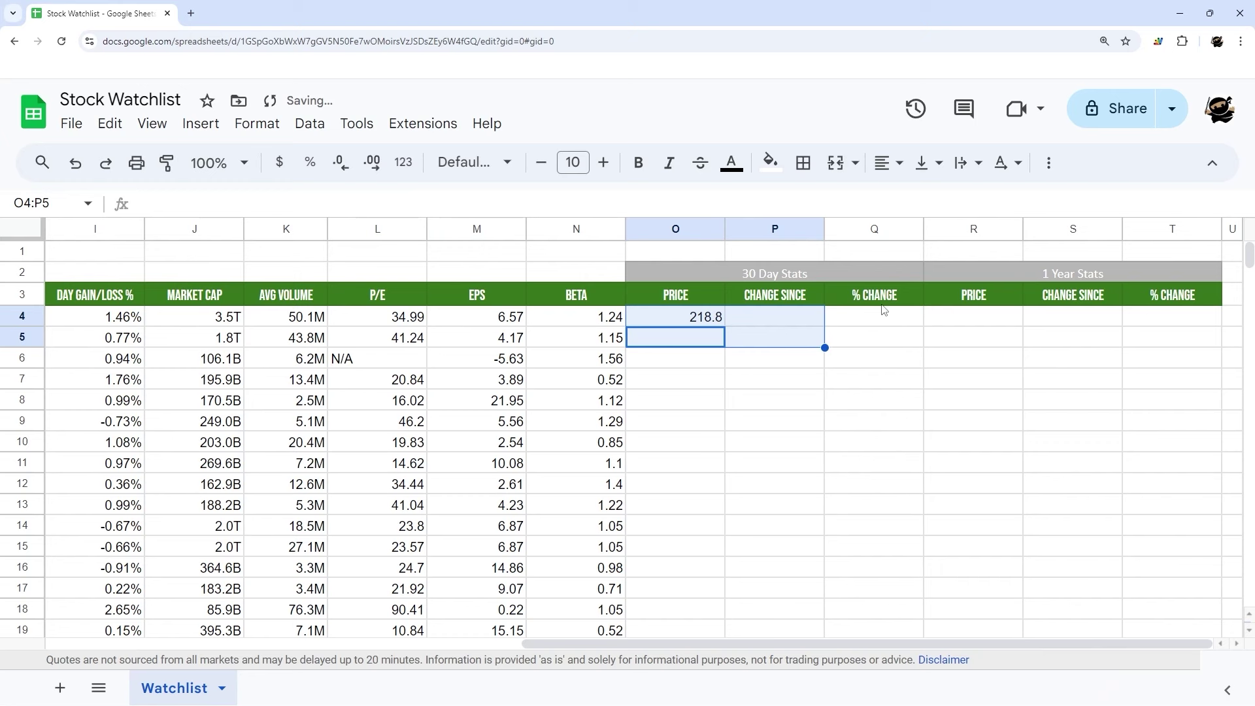
left_click(683, 316)
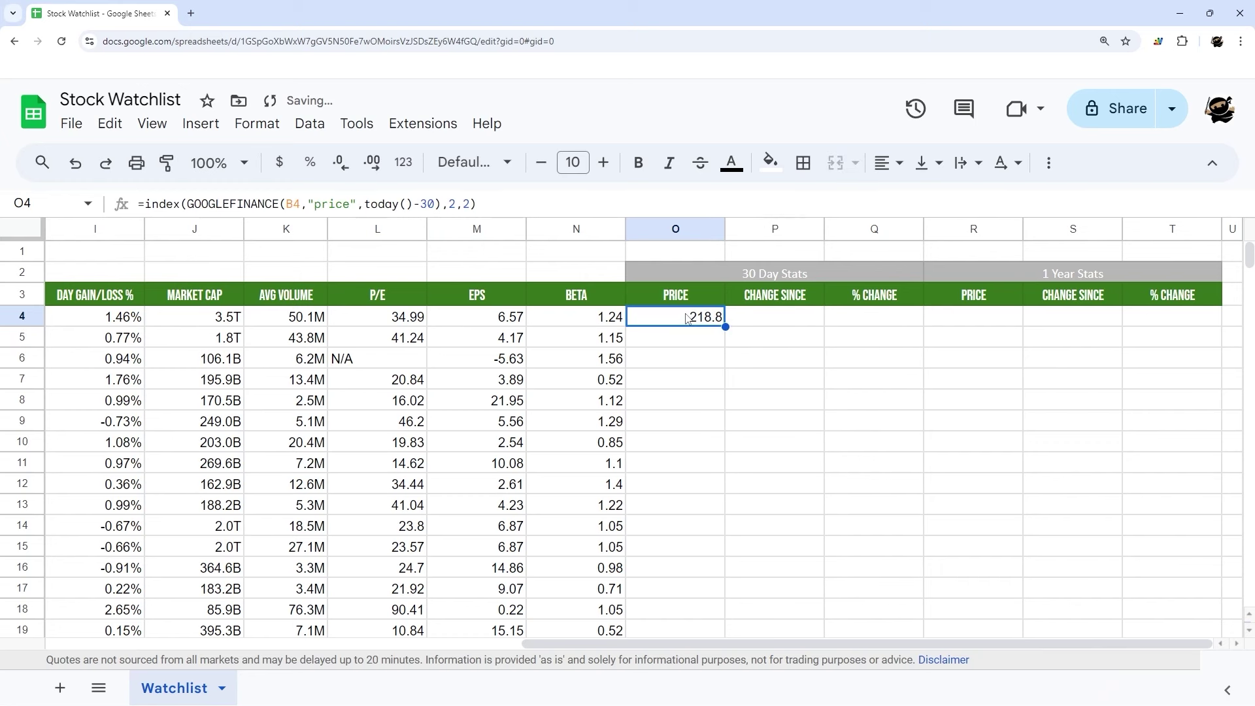
double_click(727, 327)
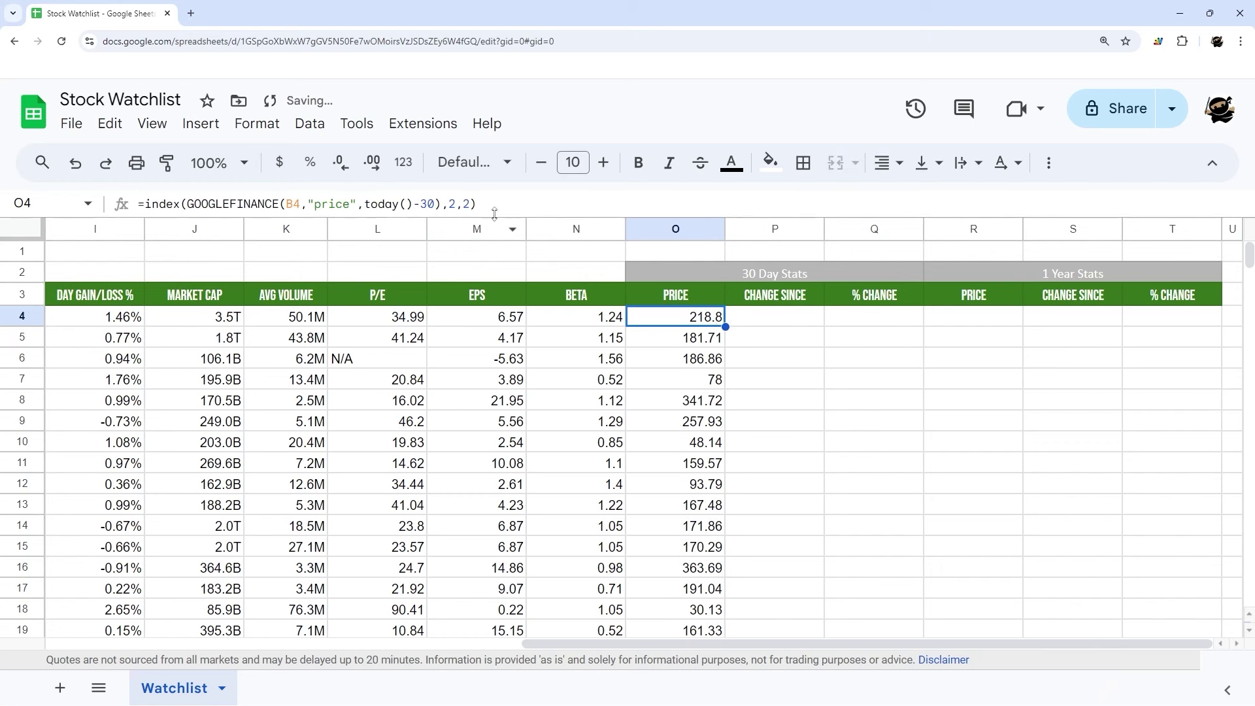
- Copy the O4 formula text into R4 of the 1 Year Stats Price column and change its offset to 365 days
left_click_drag(494, 213, 138, 204)
key("ctrl+c")
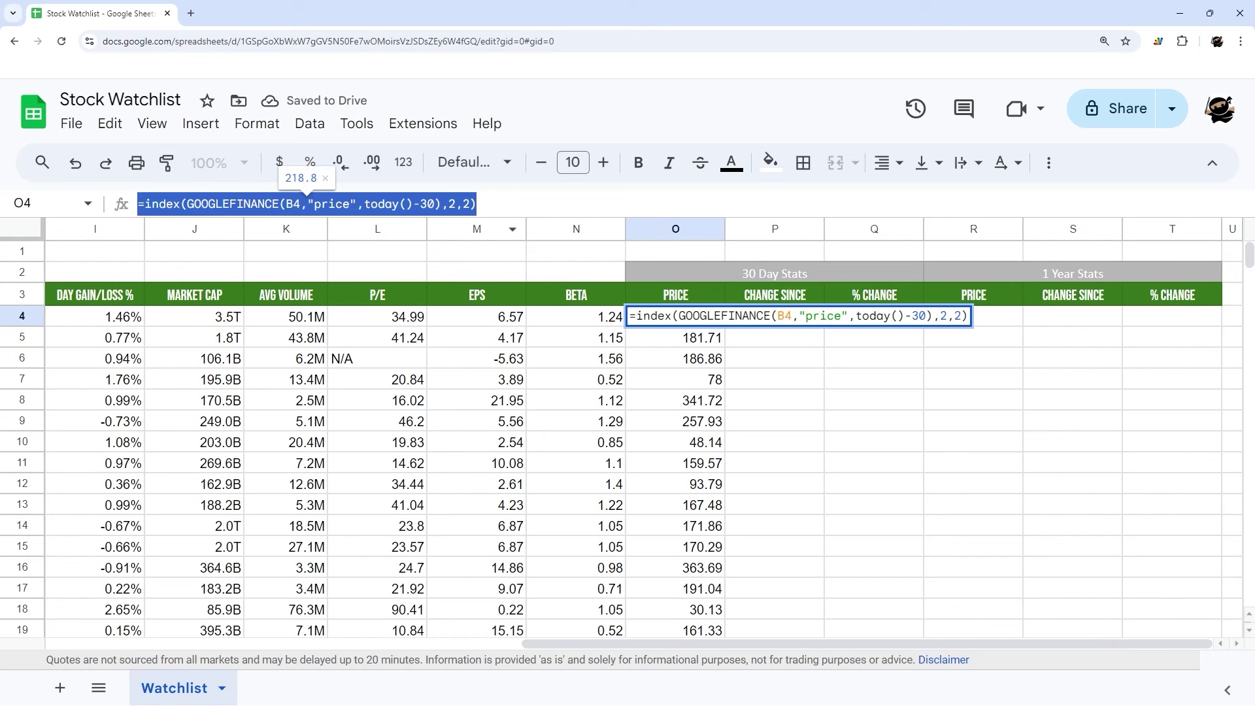
key("Return")
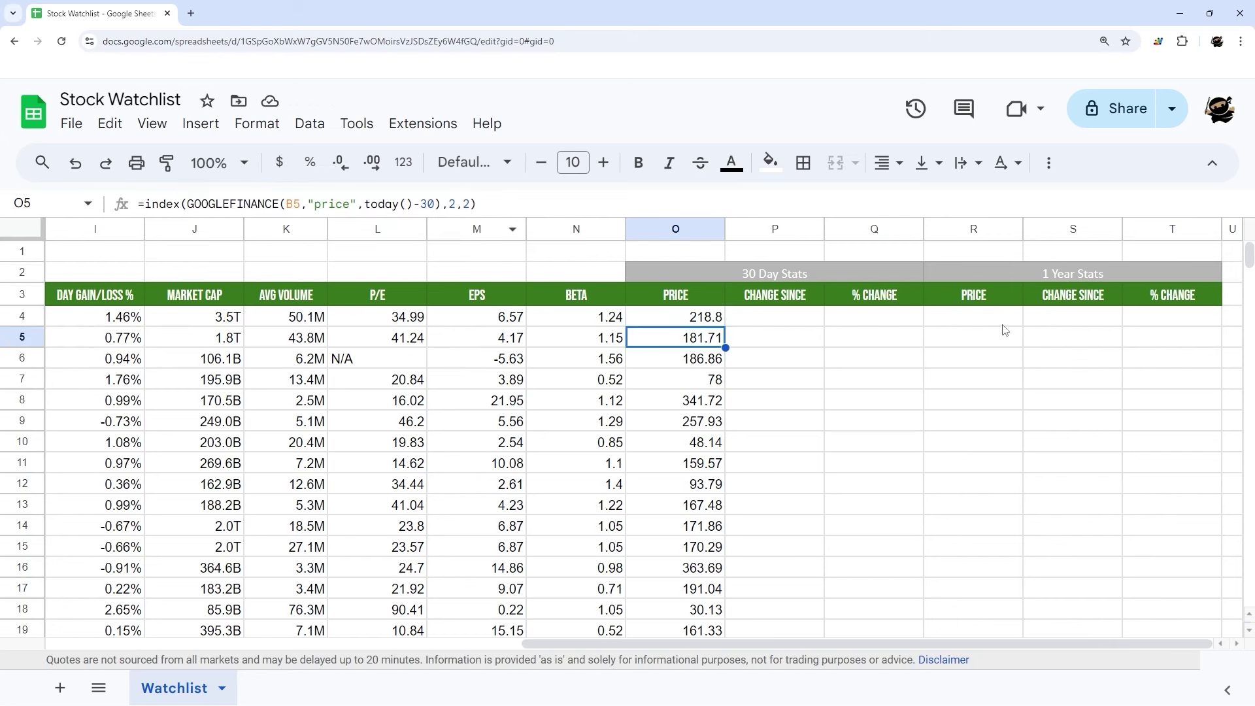
double_click(1002, 319)
key("ctrl+v")
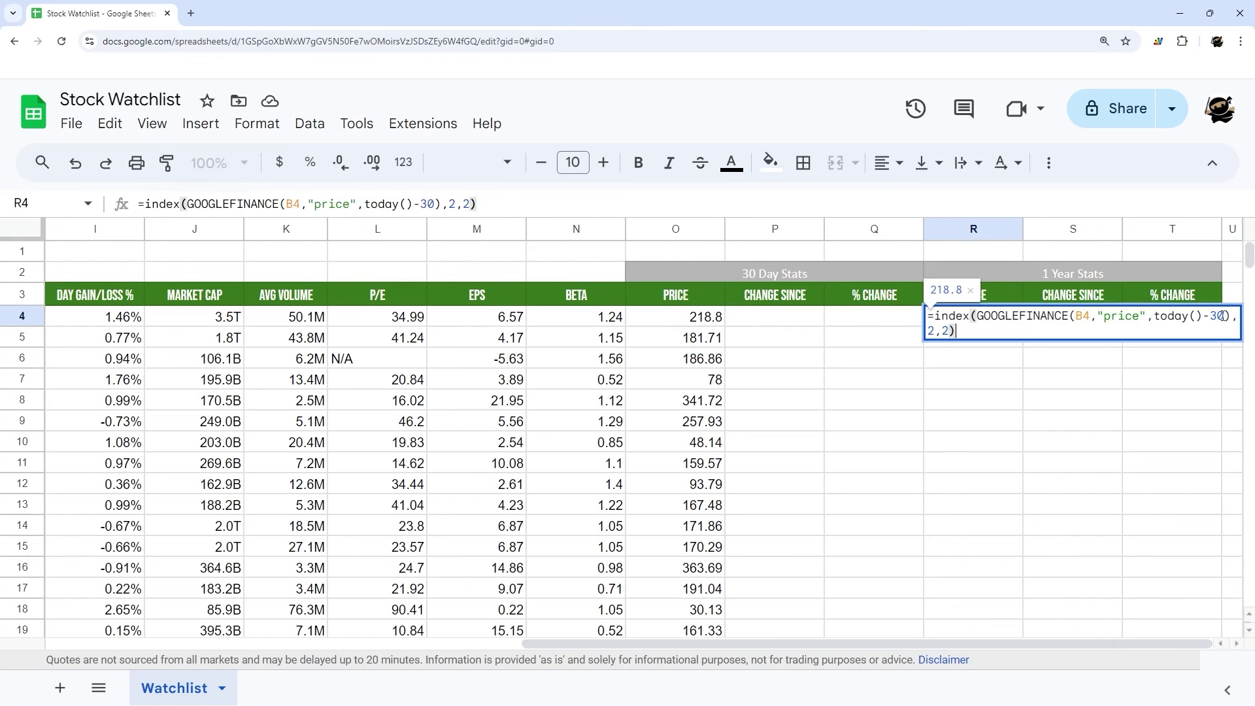
double_click(1222, 317)
type("365")
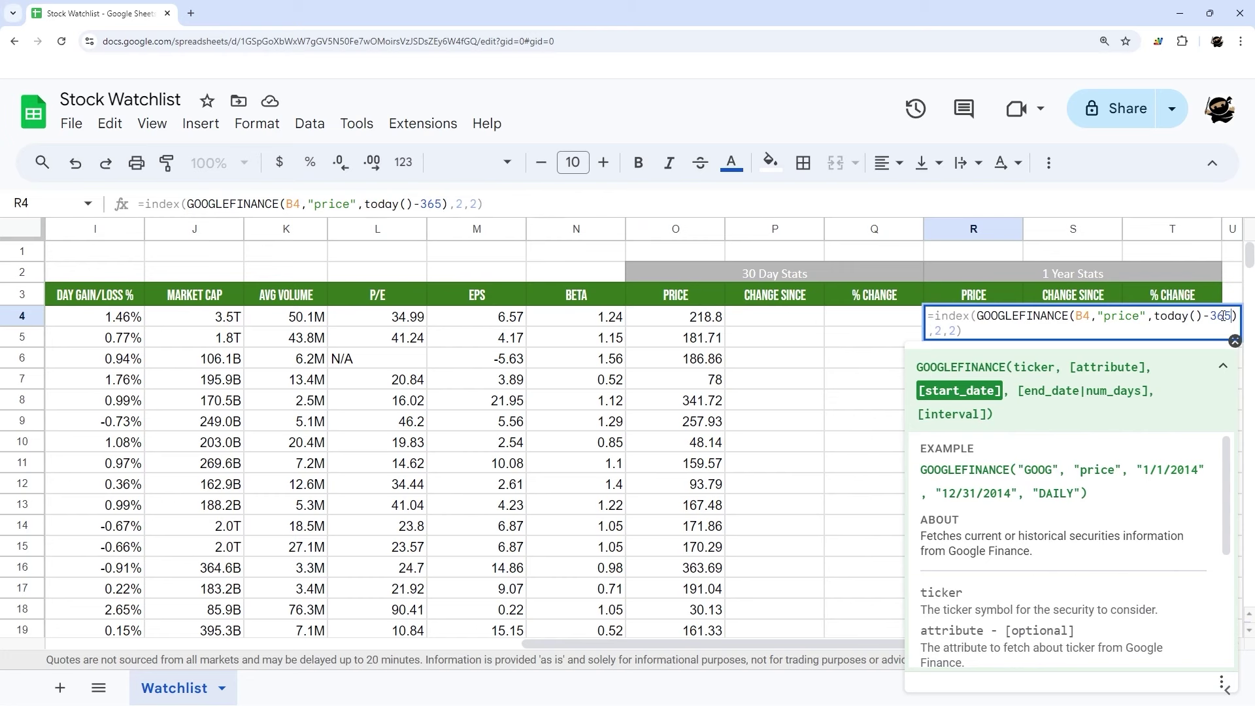
key("Return")
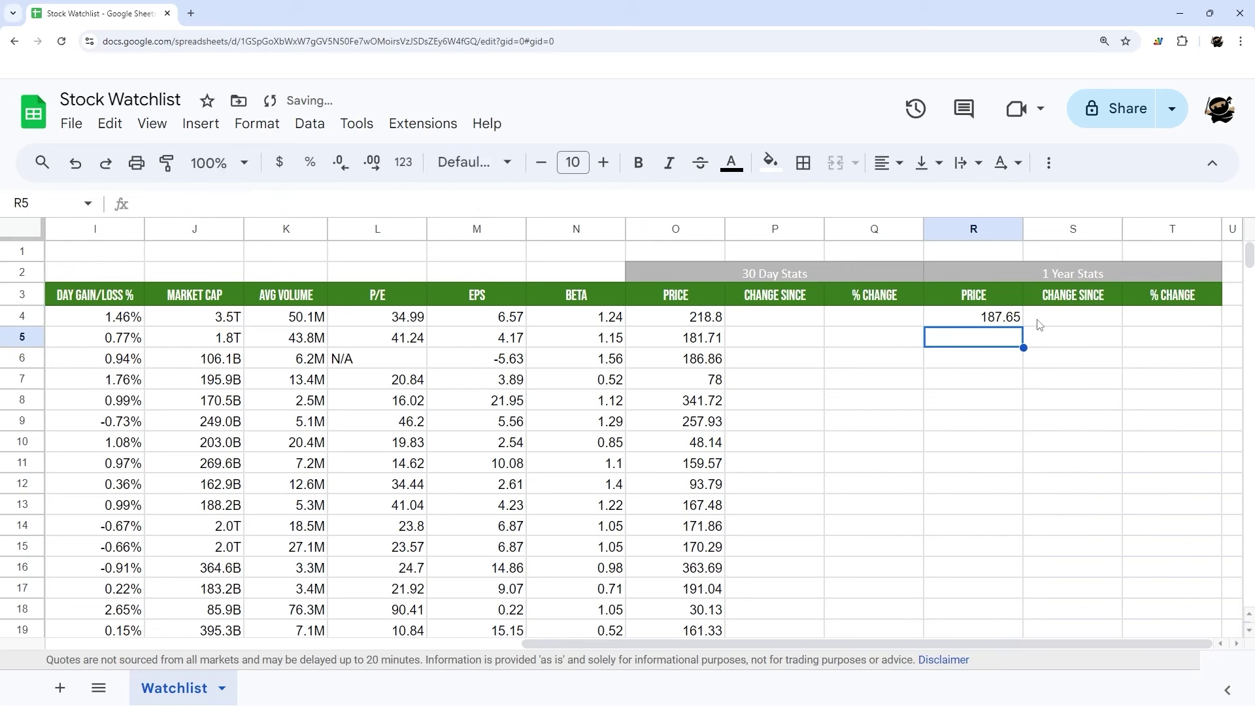
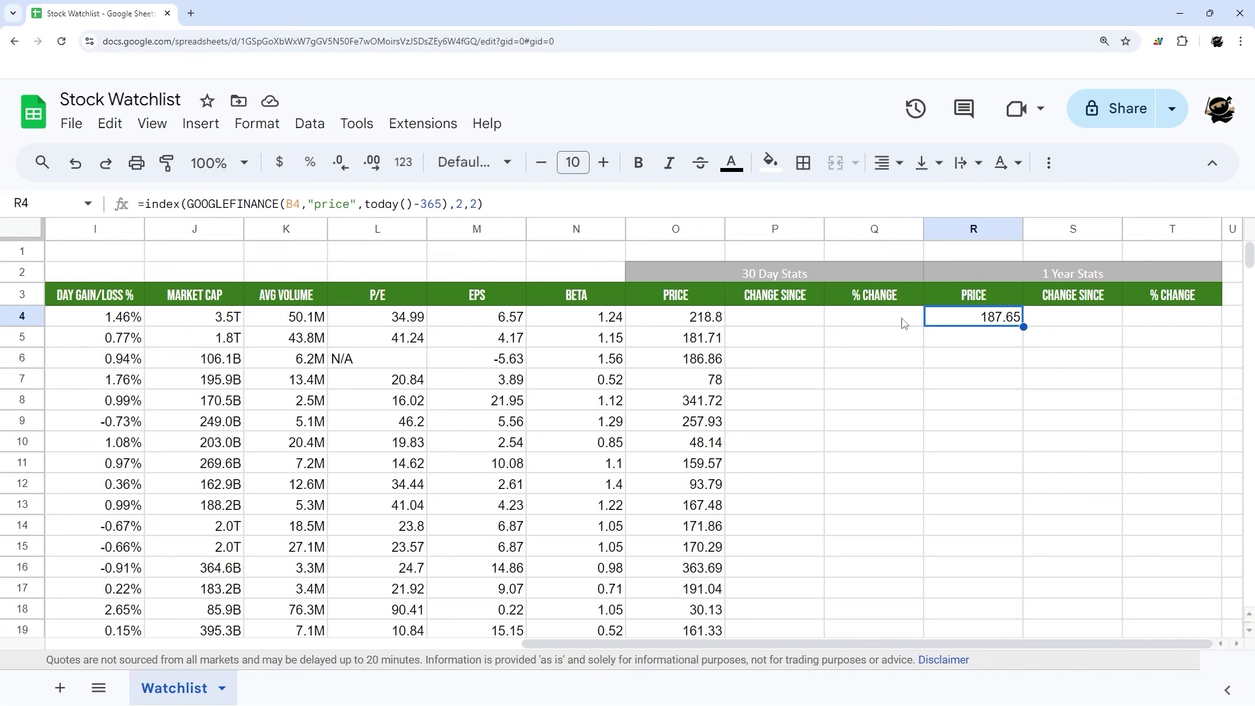
left_click_drag(879, 327, 893, 556)
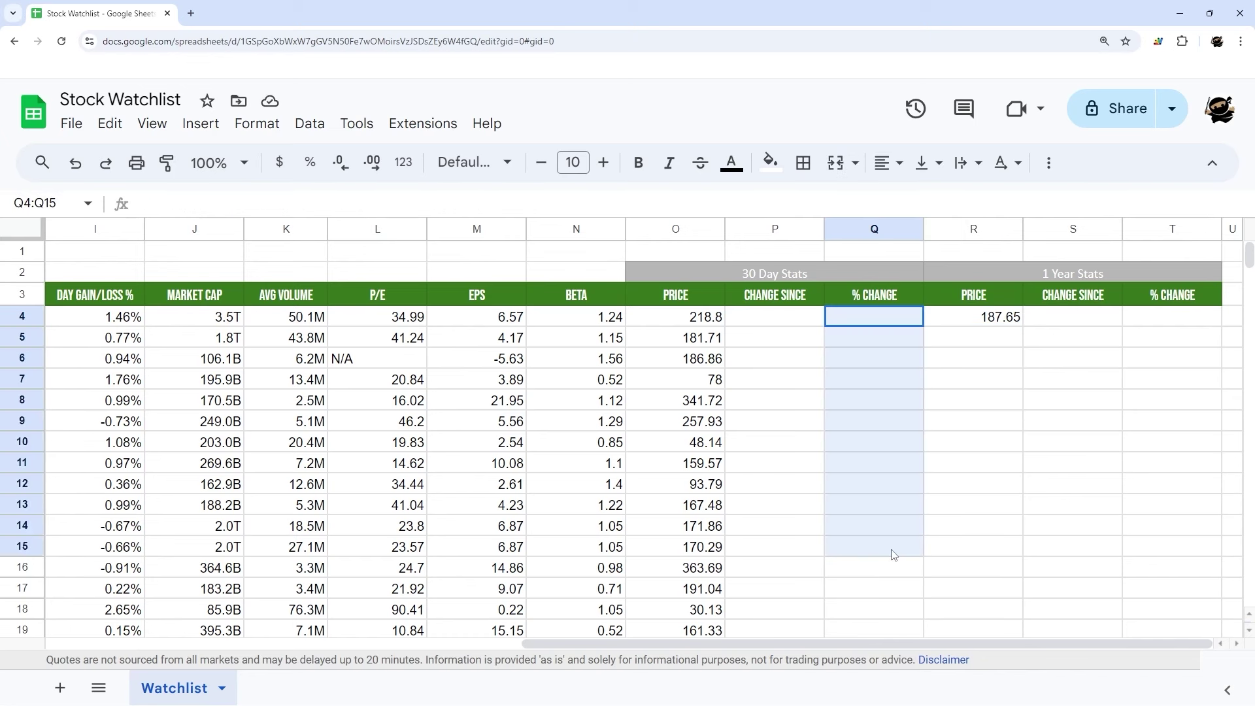
left_click(1003, 319)
left_click_drag(913, 322, 870, 585)
left_click_drag(793, 323, 791, 585)
left_click(1006, 334)
key("shift+Right")
- Enter =D4-O4 in cell P4 of the 30-day Change Since column and dismiss the suggested autofill
left_click(787, 322)
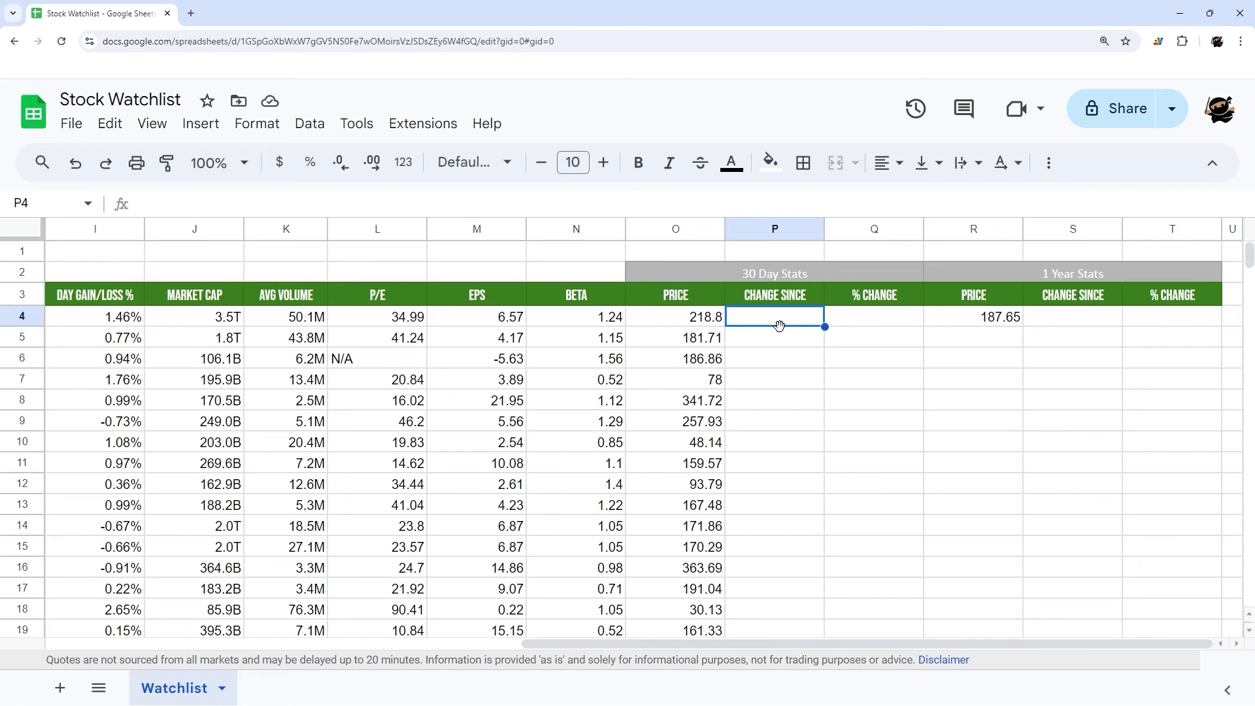
left_click_drag(567, 643, 140, 643)
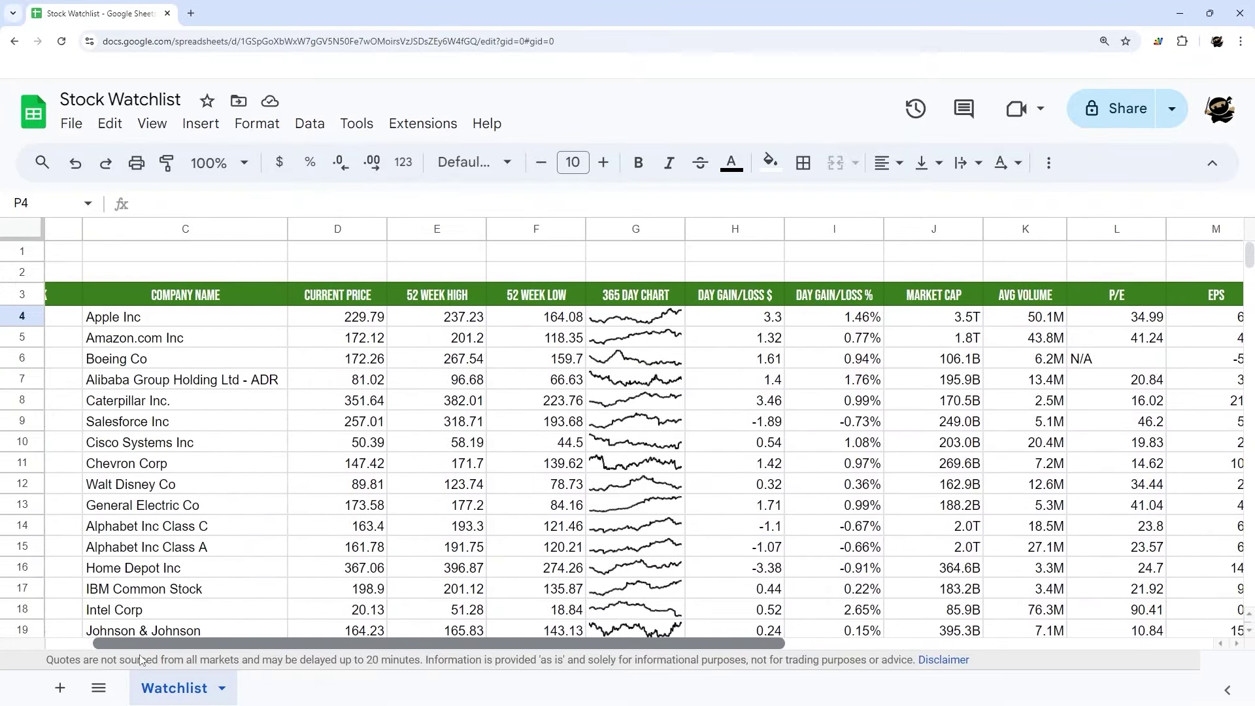
type("=")
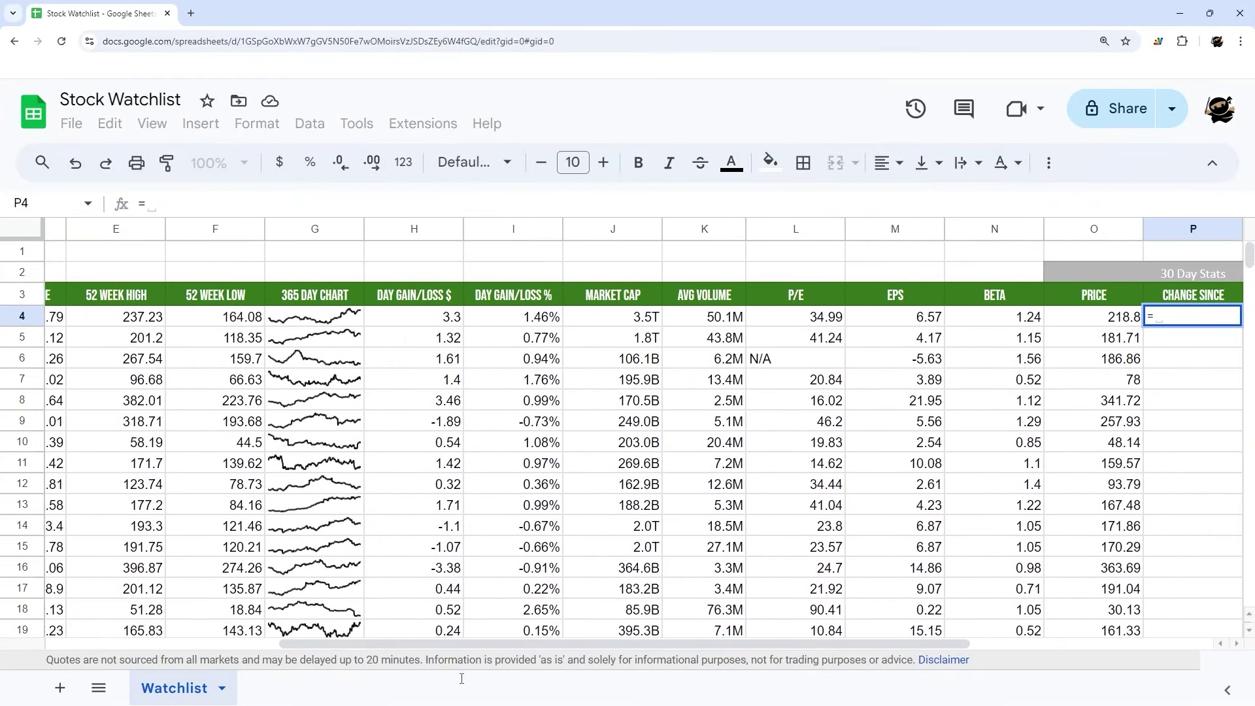
left_click_drag(470, 647, 380, 647)
left_click(176, 319)
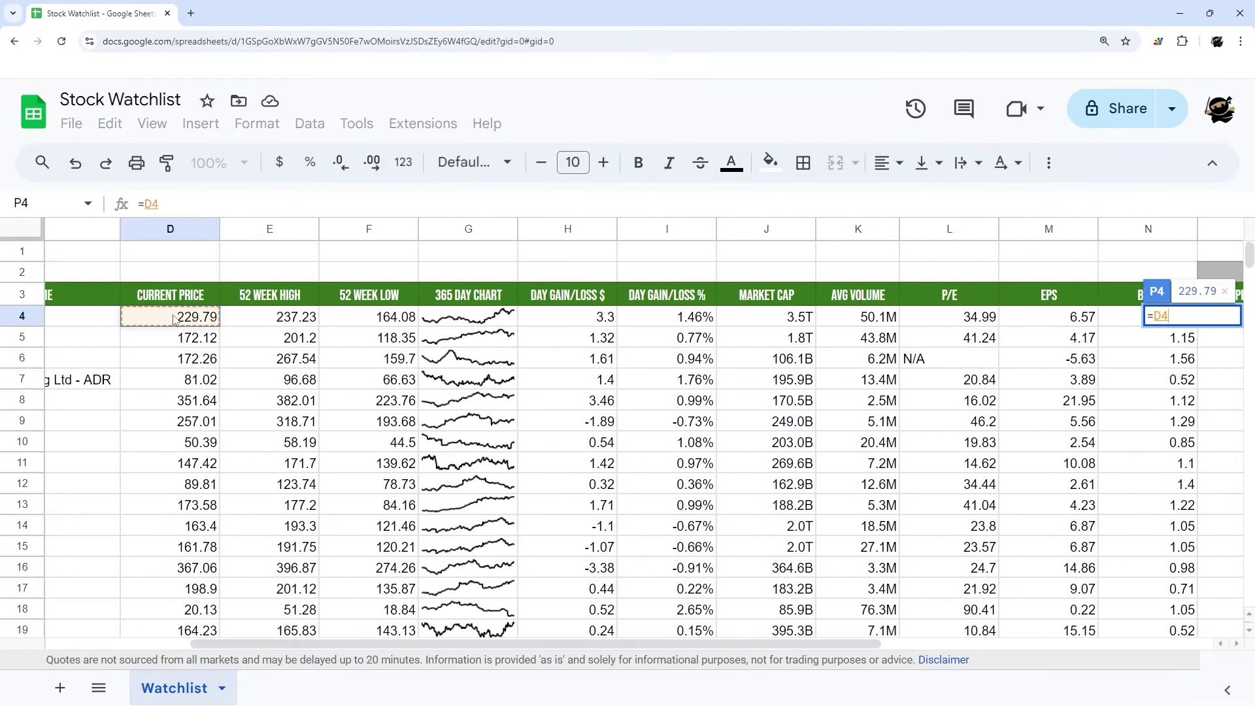
type("-")
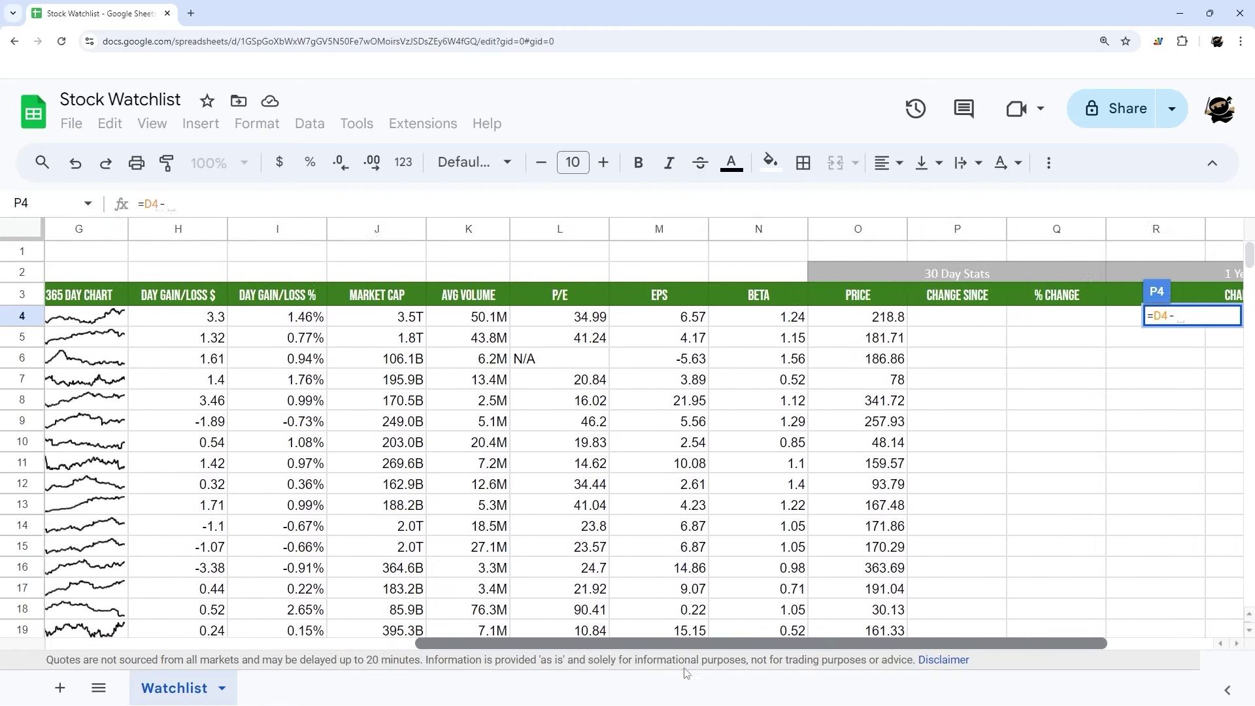
left_click(744, 319)
key("Return")
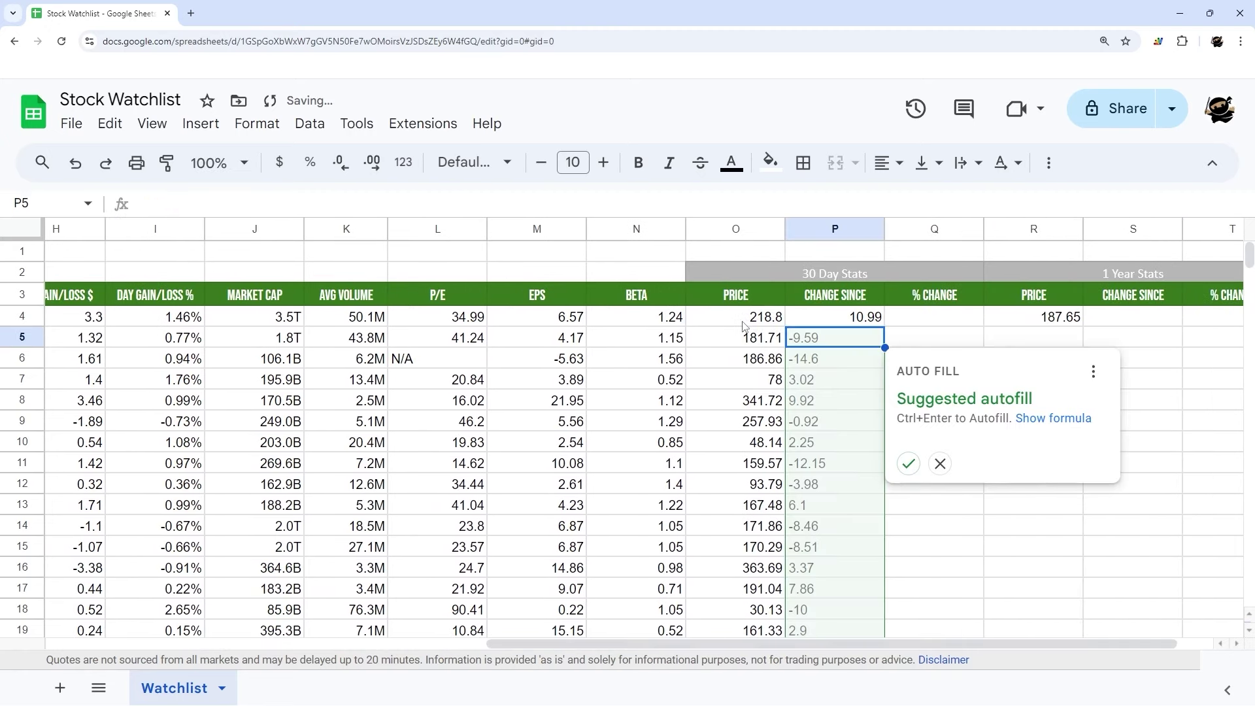
left_click(940, 463)
key("Up")
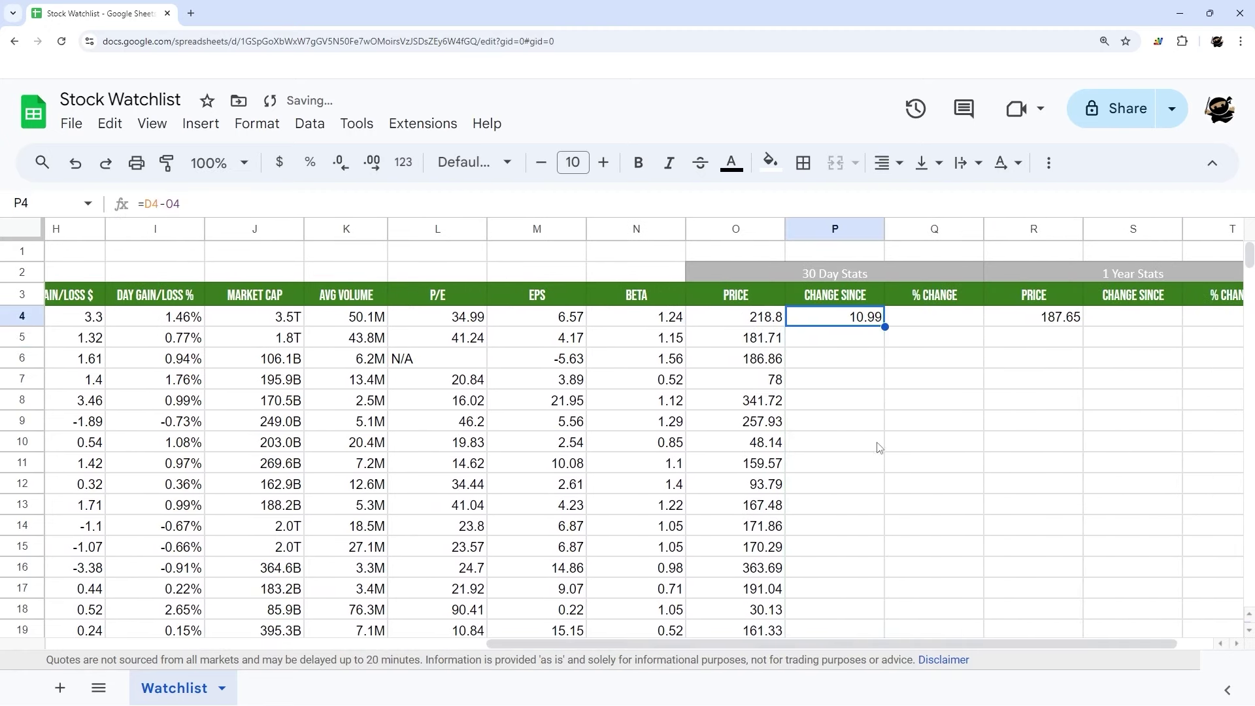
left_click_drag(866, 649, 863, 649)
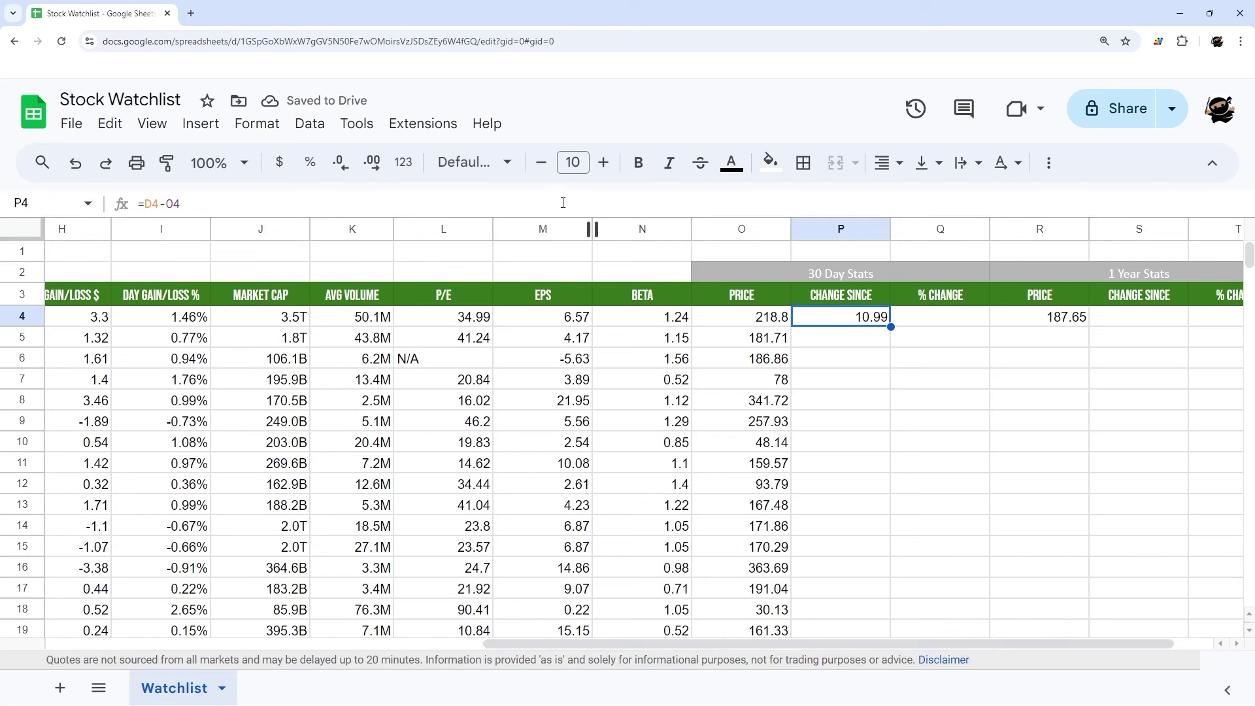
- Center-align the P/E, EPS and Beta columns and narrow them together with the Market Cap and Avg Volume columns
left_click_drag(608, 229, 445, 229)
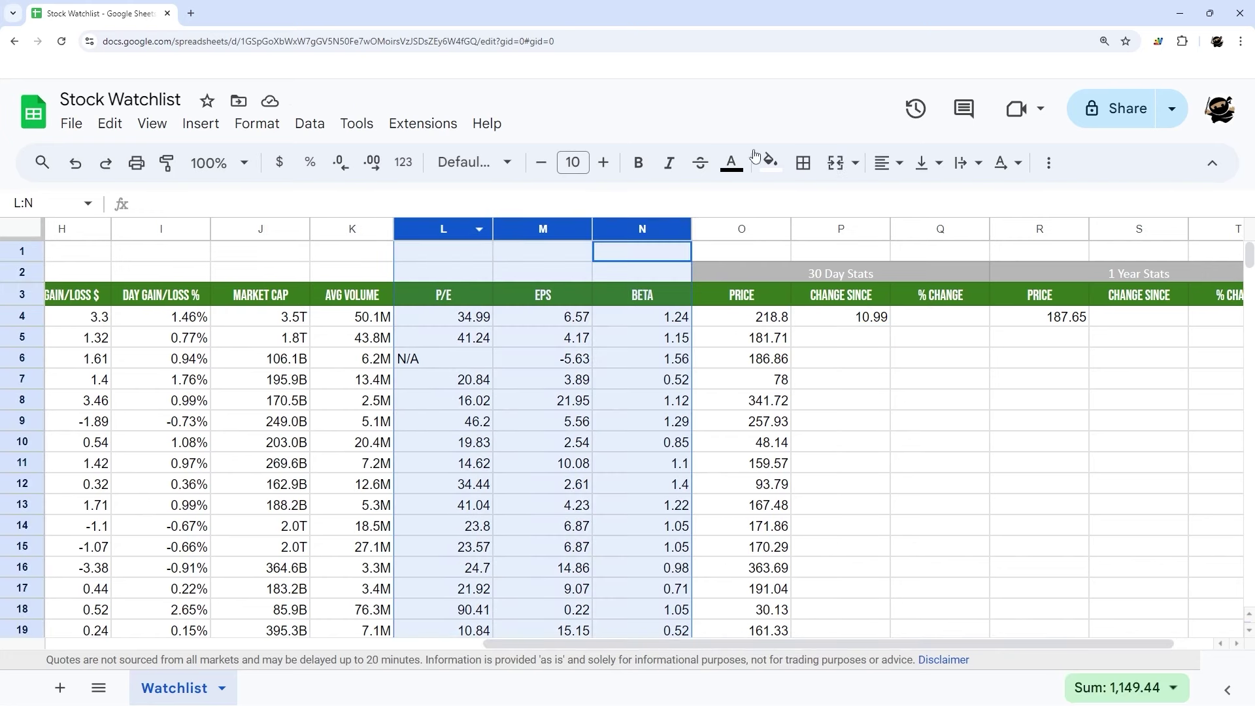
left_click(901, 168)
left_click(919, 198)
left_click_drag(496, 230, 464, 230)
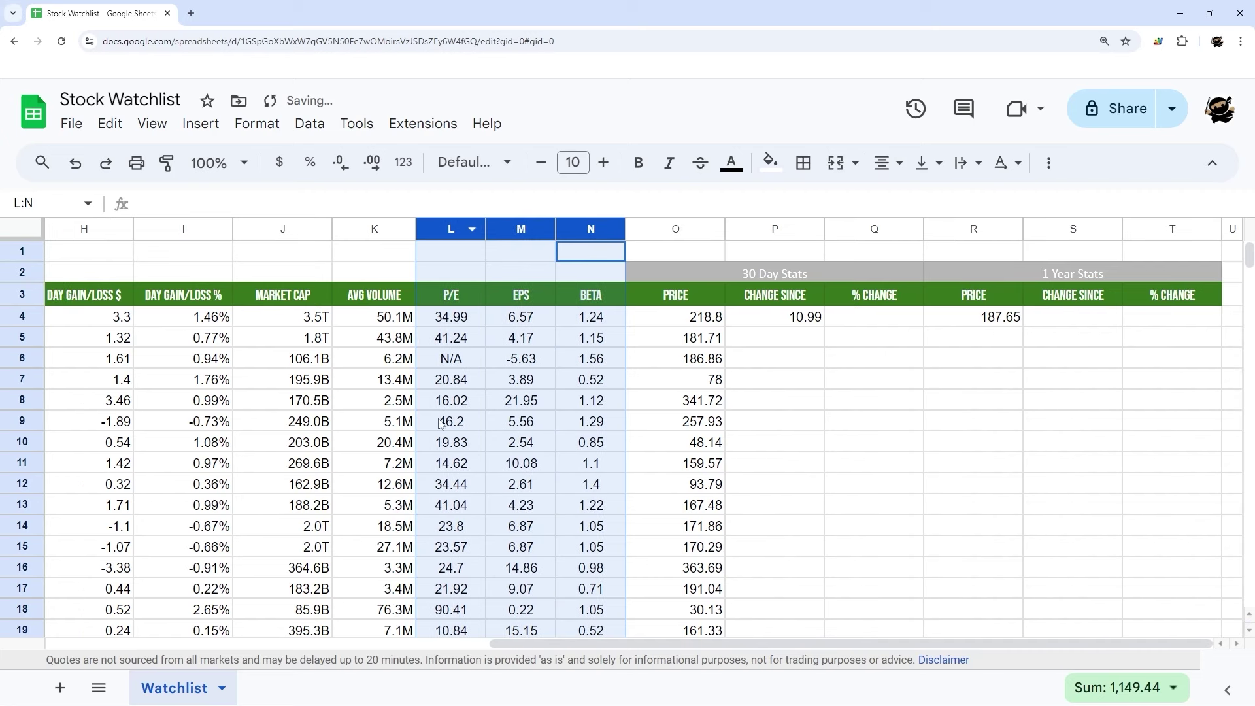
left_click_drag(362, 232, 228, 232)
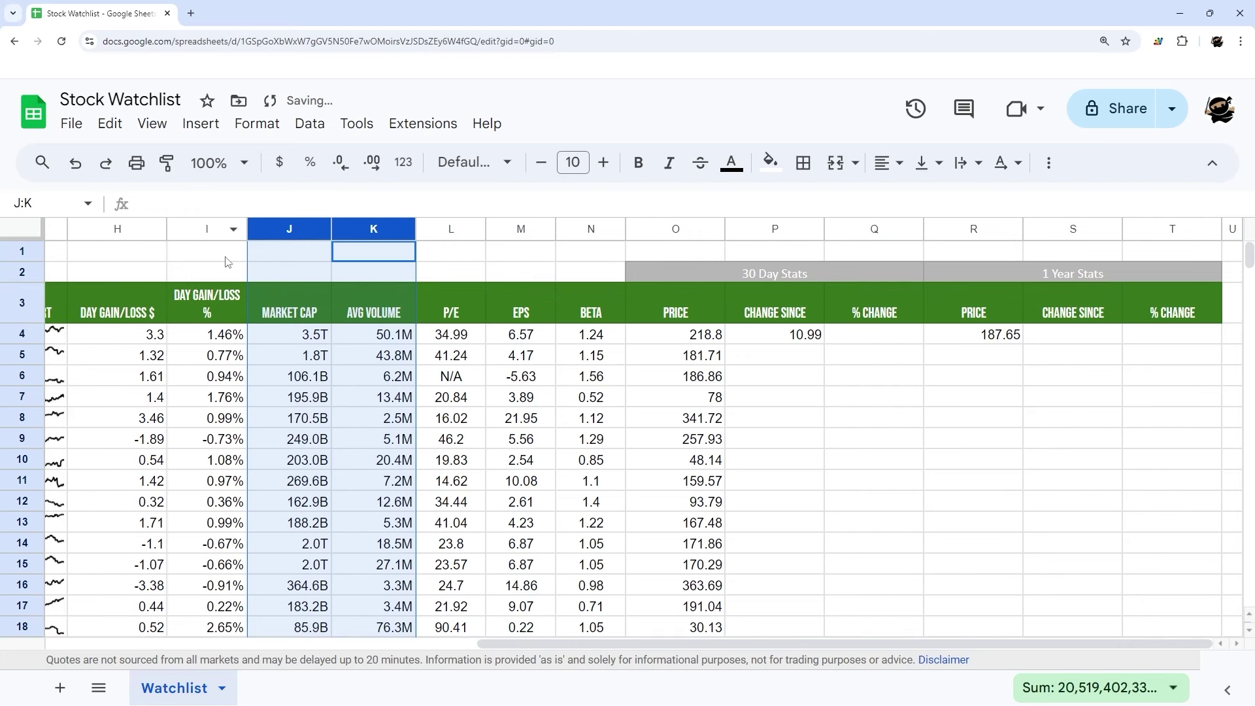
- Add spaces around the slash in the I3 header so it reads Day Gain / Loss %, and narrow column I
left_click(216, 301)
double_click(215, 302)
left_click(223, 293)
key("Return")
left_click_drag(245, 229, 237, 229)
- Add spaces around the slash in the H3 header so it reads Day Gain / Loss $, and narrow column H
left_click_drag(502, 638, 351, 639)
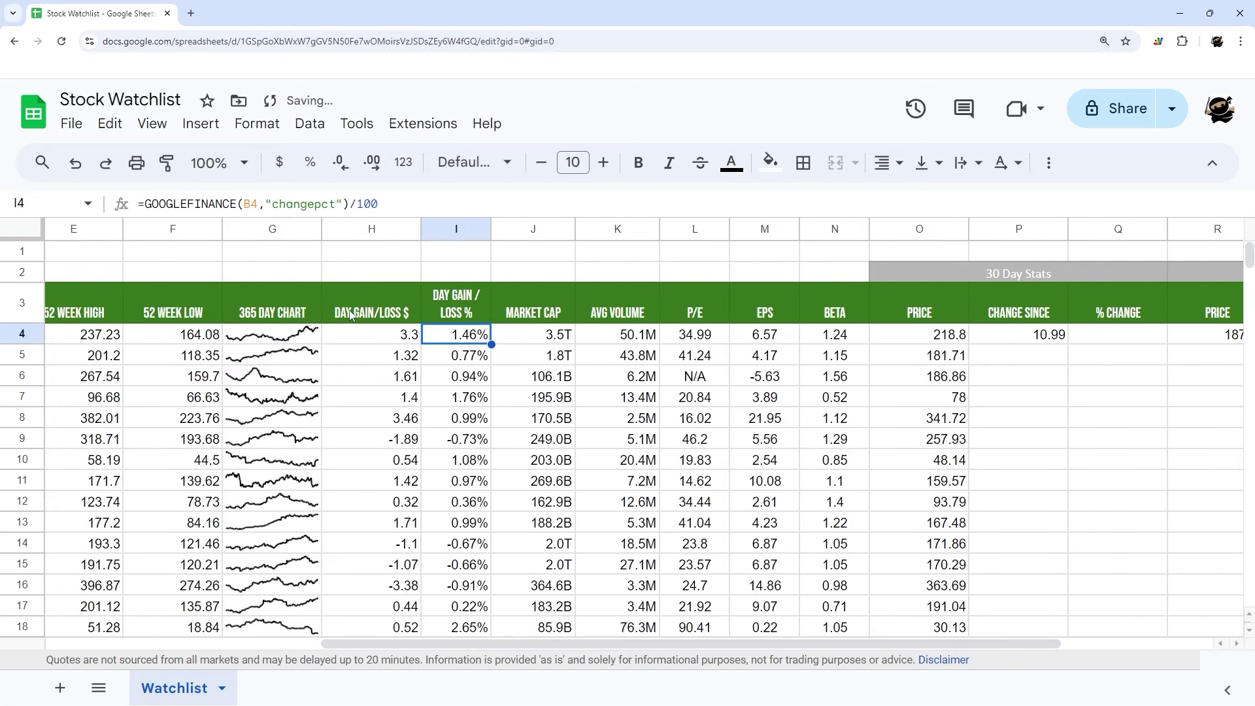
double_click(384, 302)
left_click(376, 294)
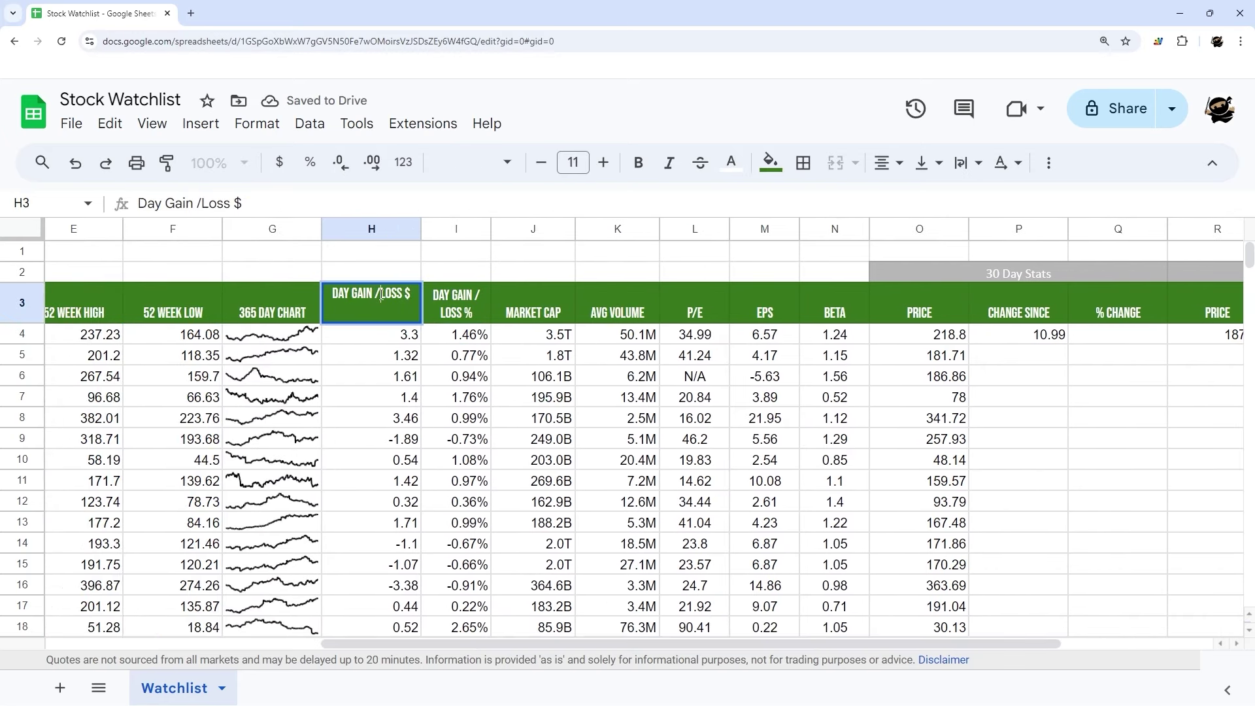
key("Return")
left_click_drag(420, 229, 387, 228)
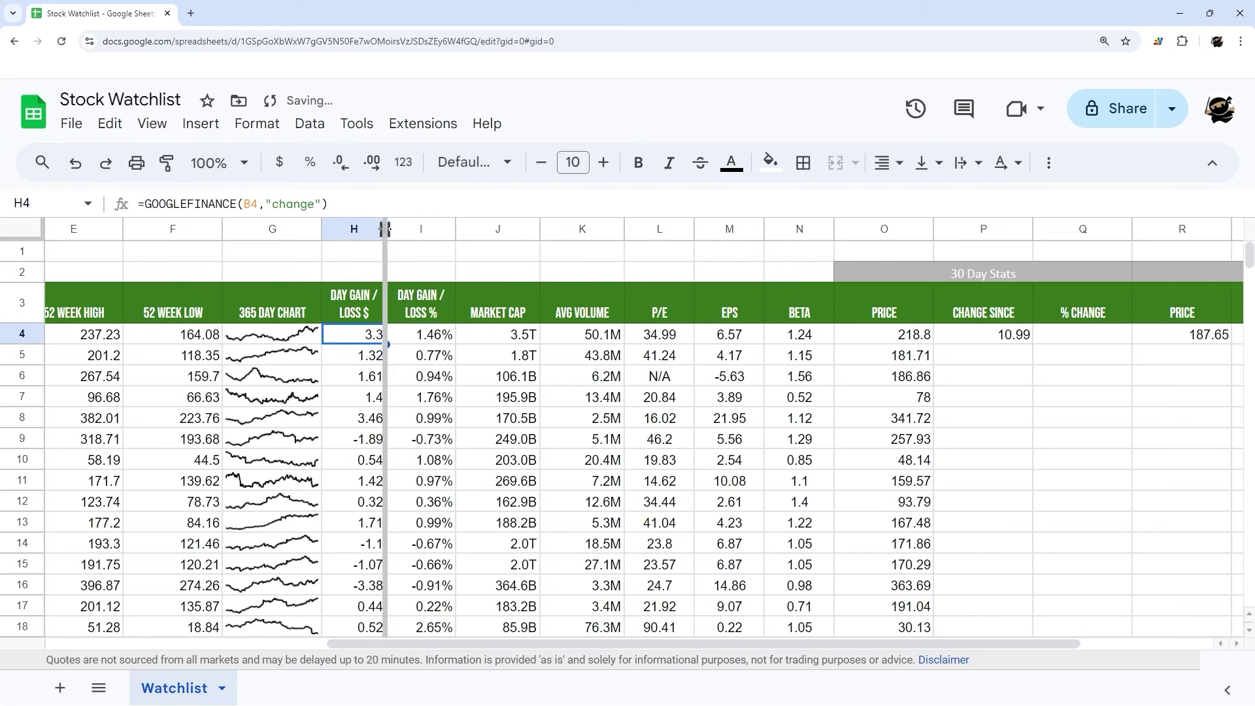
- Narrow the Stock, Company Name, Current Price, 52 Week High and 52 Week Low columns to fit their contents
left_click_drag(221, 228, 107, 230)
left_click_drag(400, 644, 132, 535)
left_click_drag(521, 229, 309, 230)
scroll(283, 647, "left", 2)
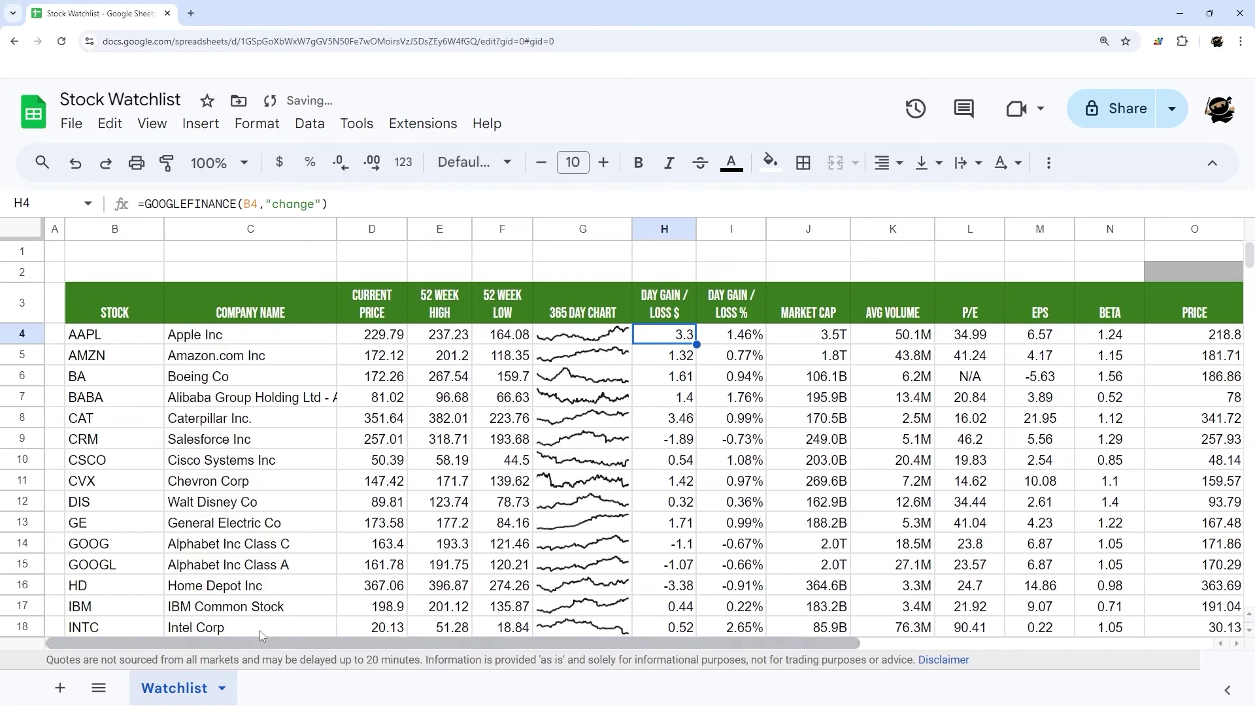
left_click_drag(163, 229, 138, 229)
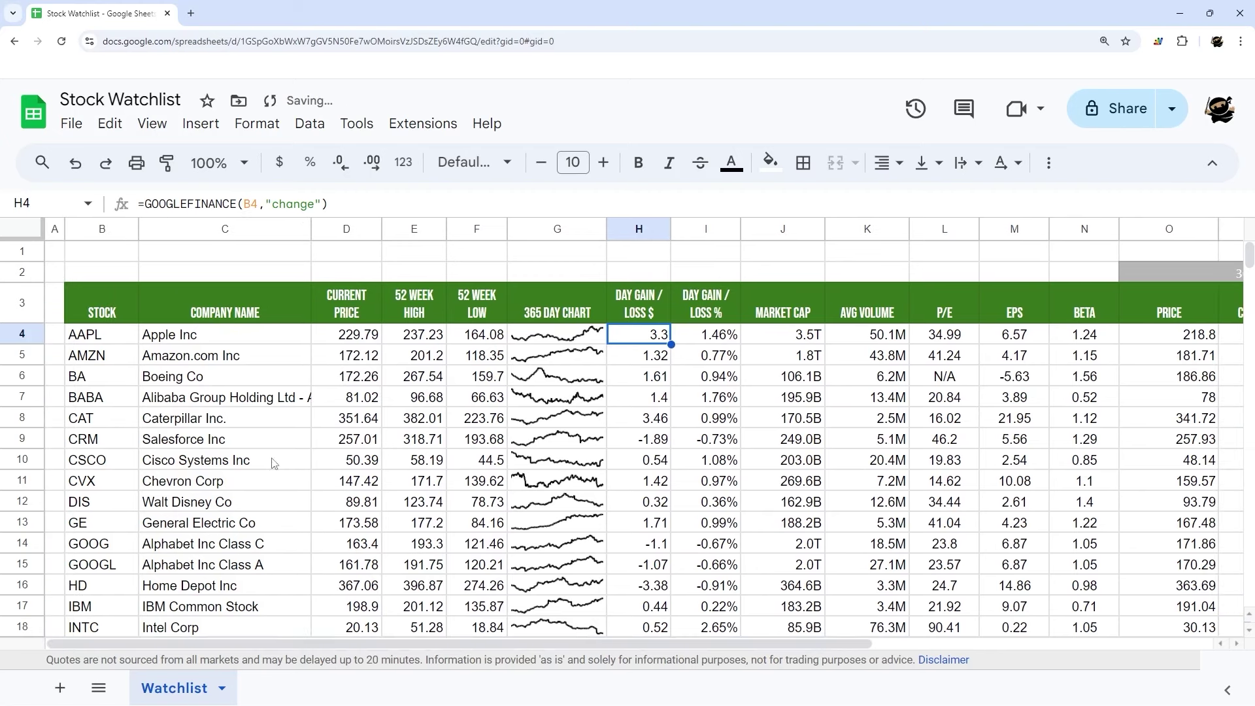
- Check the current and 30-day price cells in row 4 and fill the P4 formula down the 30-day Change Since column
scroll(315, 647, "right", 1)
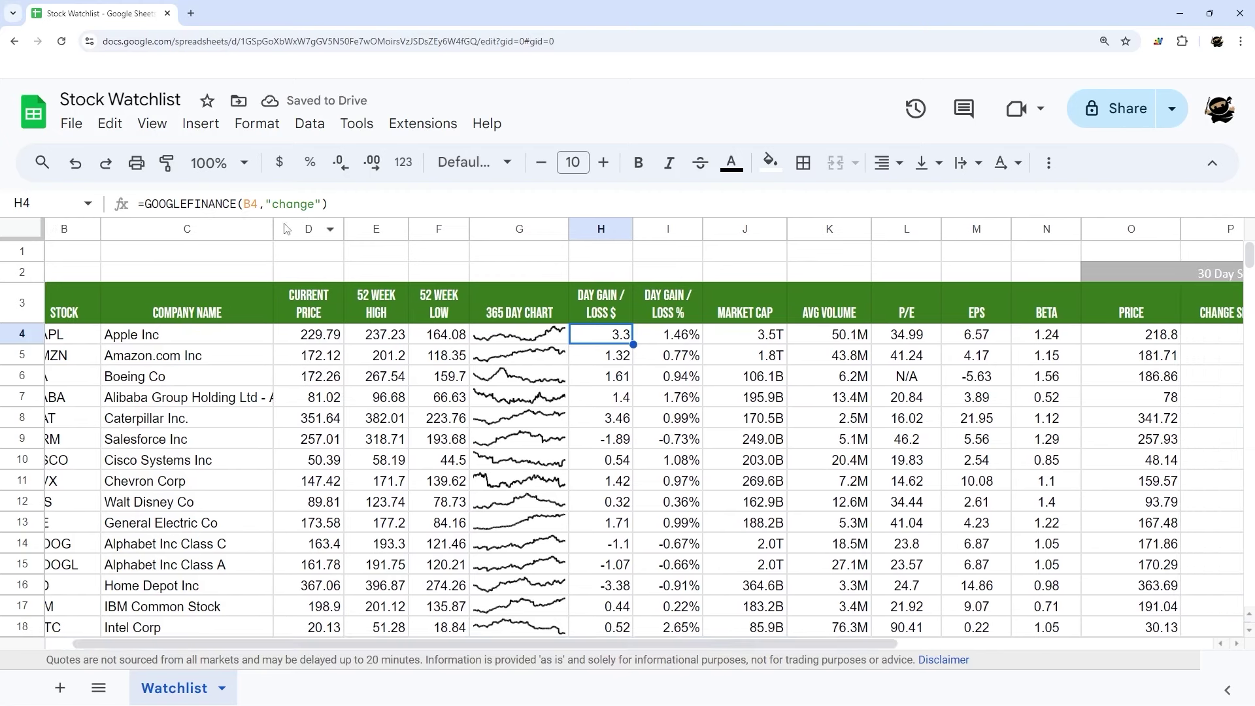
left_click(317, 341)
left_click_drag(500, 644, 568, 654)
left_click(1041, 340)
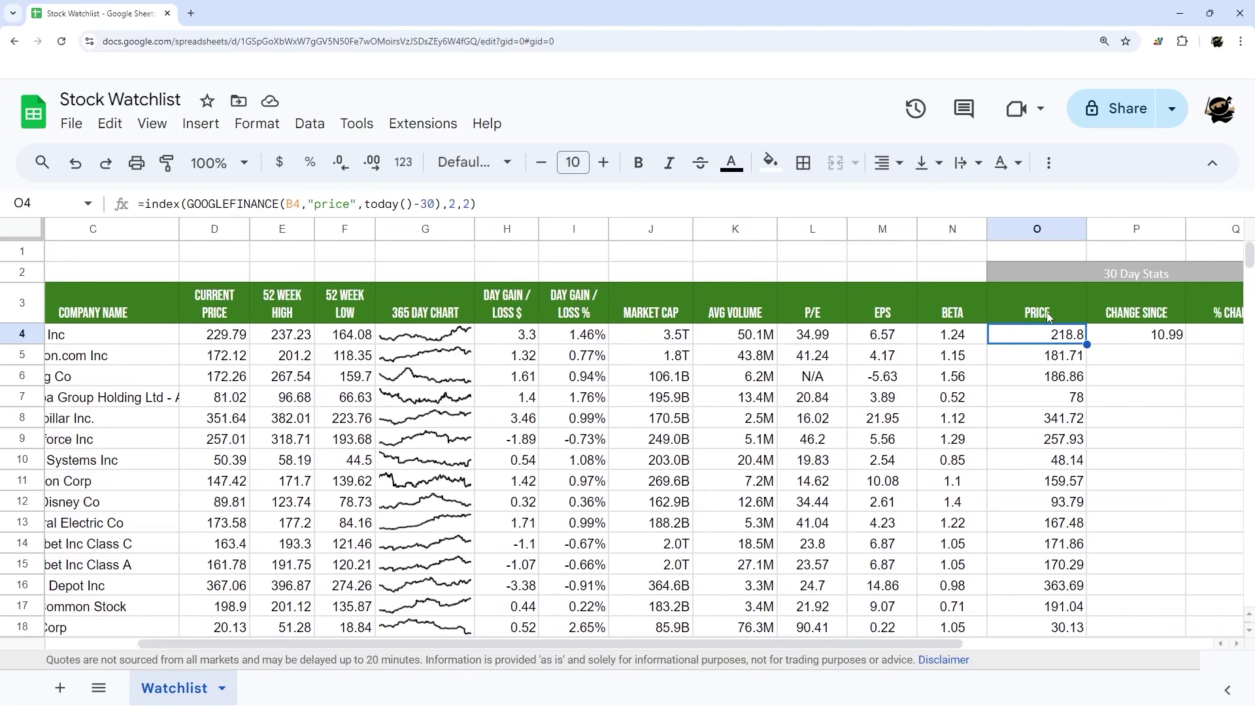
left_click(1147, 340)
left_click_drag(919, 646, 1046, 647)
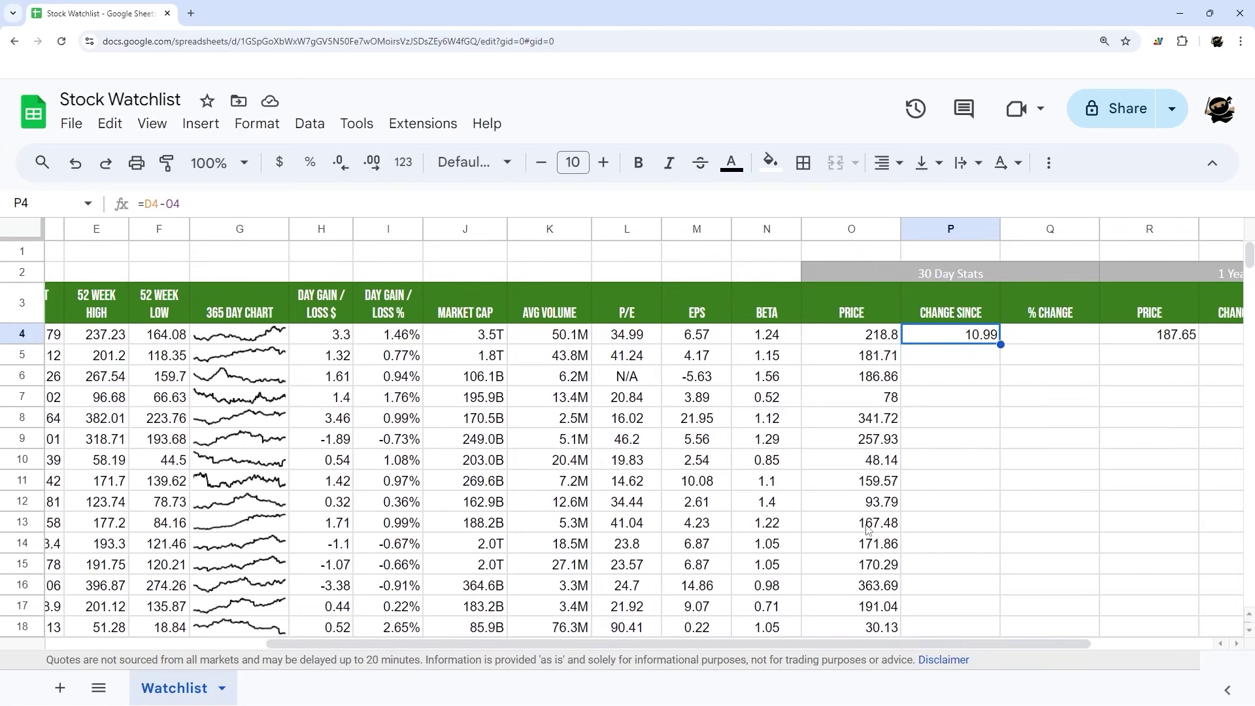
double_click(1002, 345)
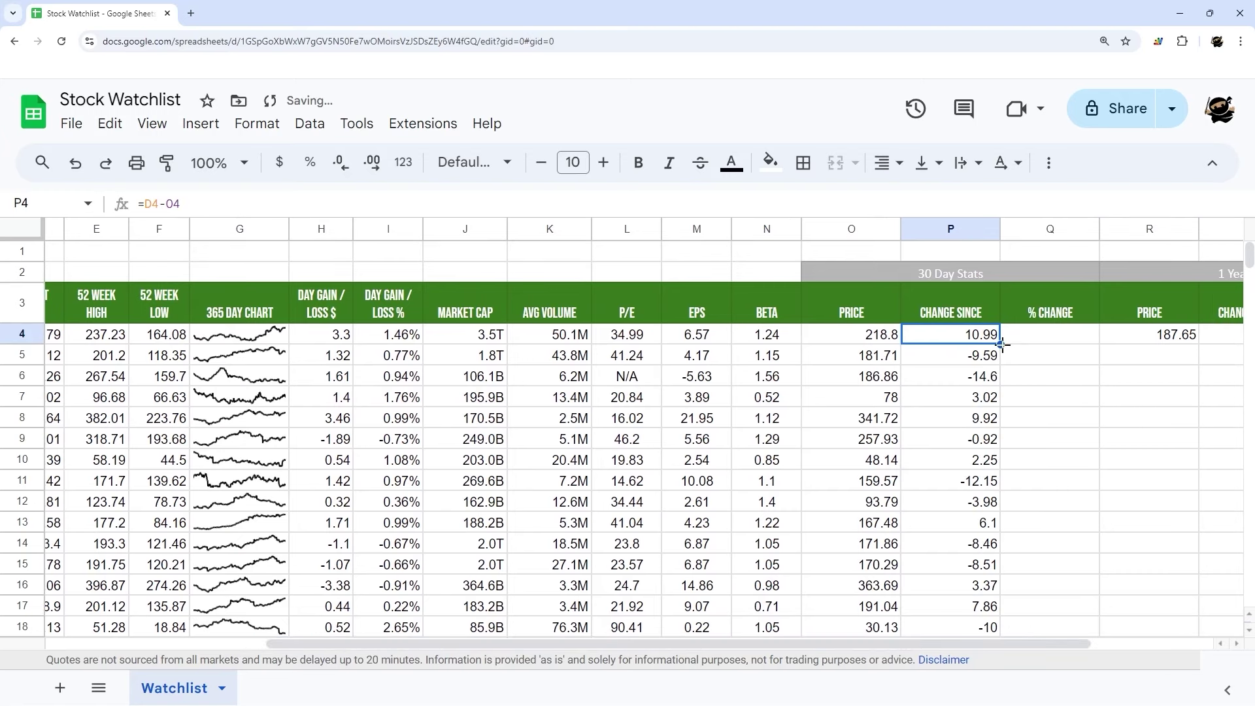
- Enter =P4/O4 in cell Q4 of the 30-day % Change column and dismiss the suggested autofill
left_click(1041, 340)
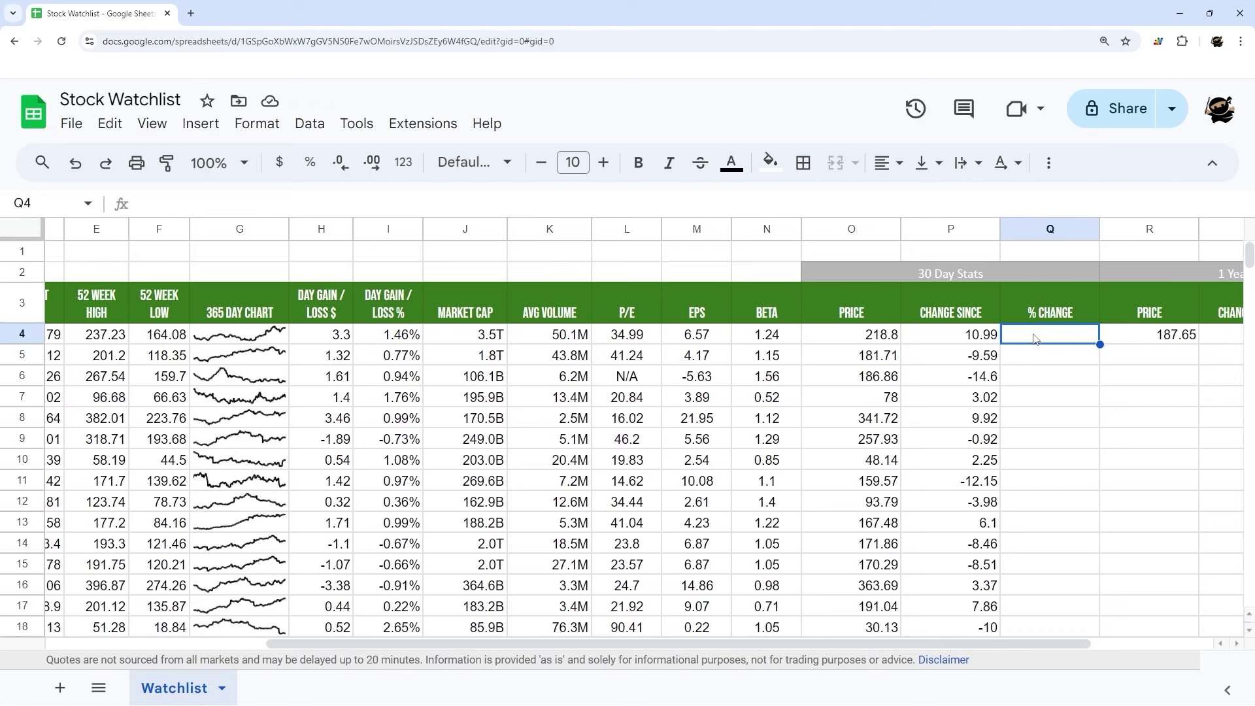
type("=")
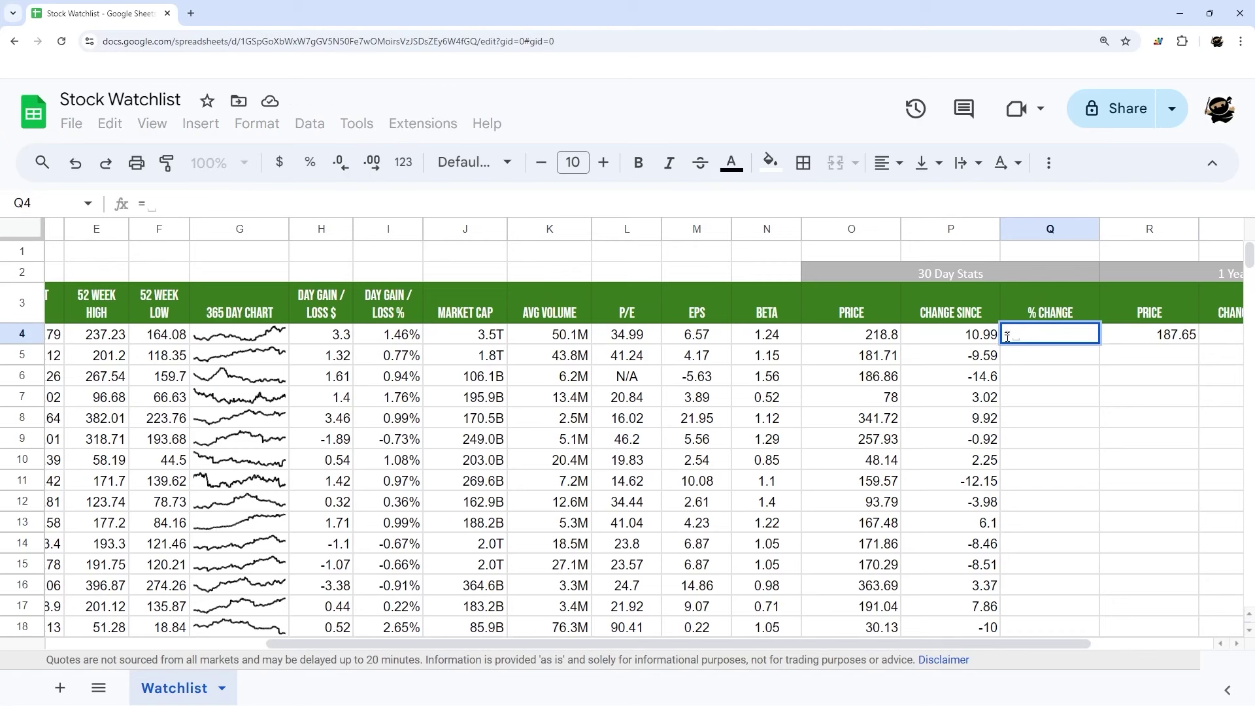
left_click(971, 343)
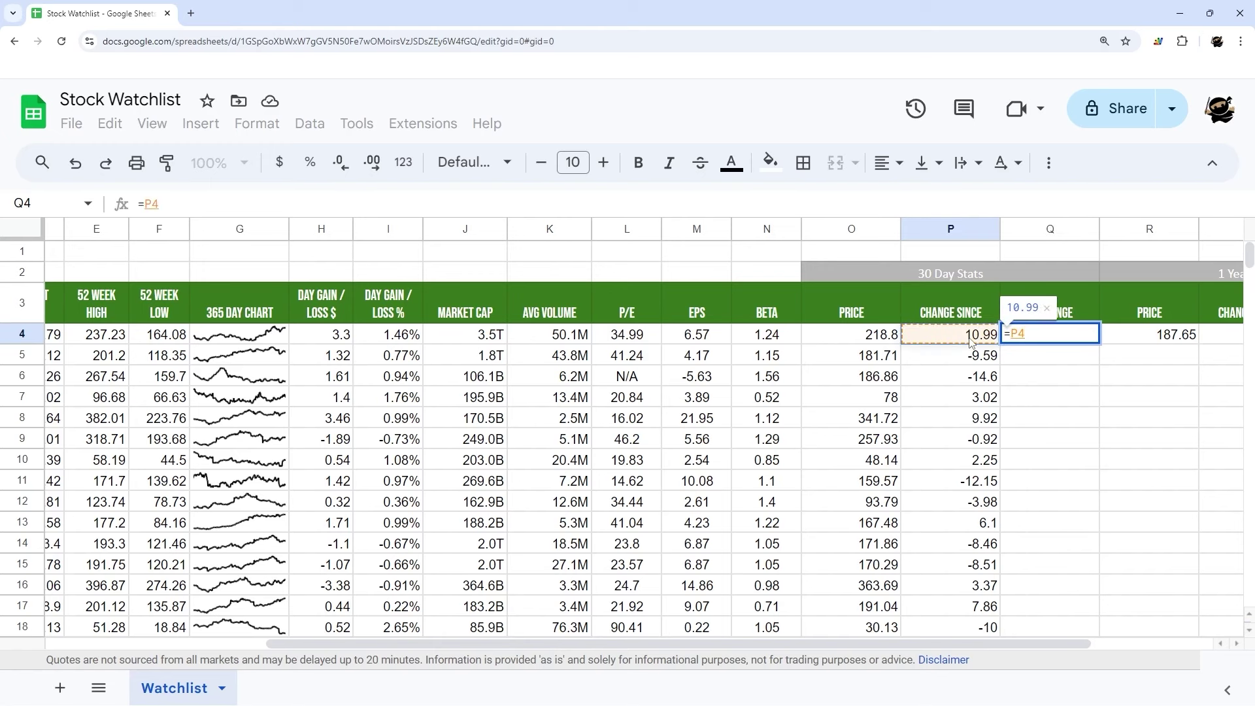
type("/")
left_click(866, 340)
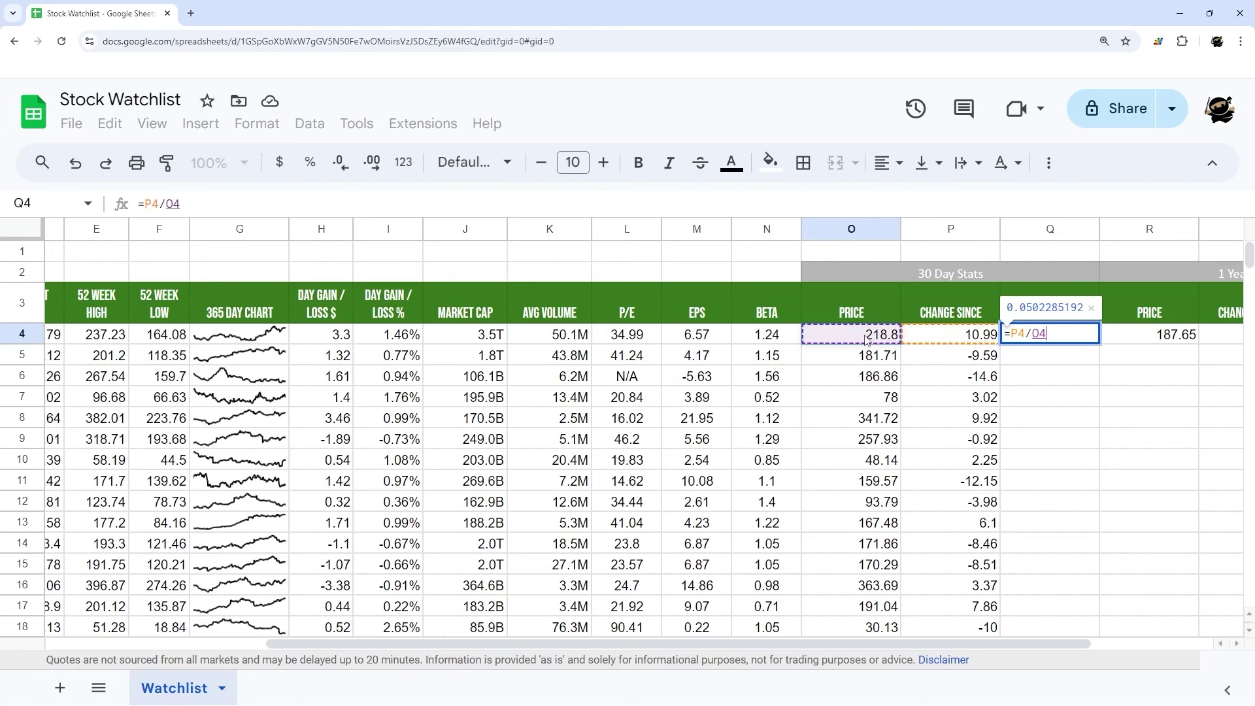
key("Return")
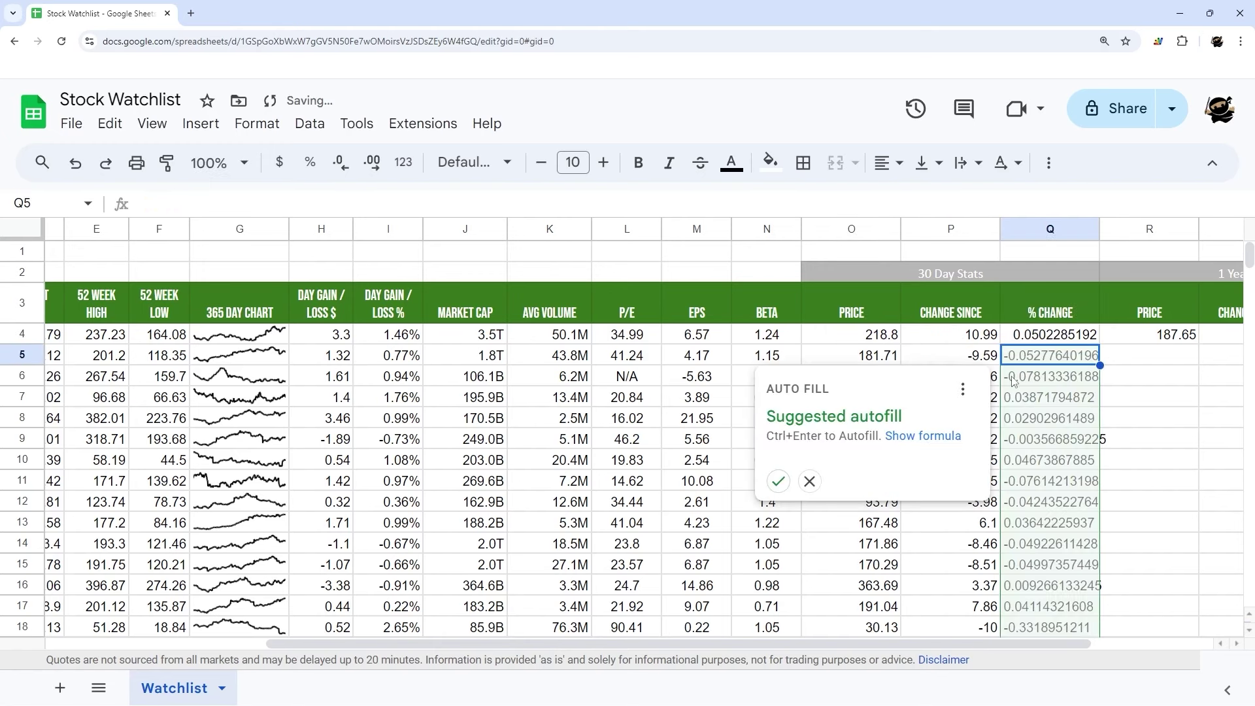
left_click(808, 482)
- Format Q4 as a percentage and fill it down the 30-day % Change column
key("Up")
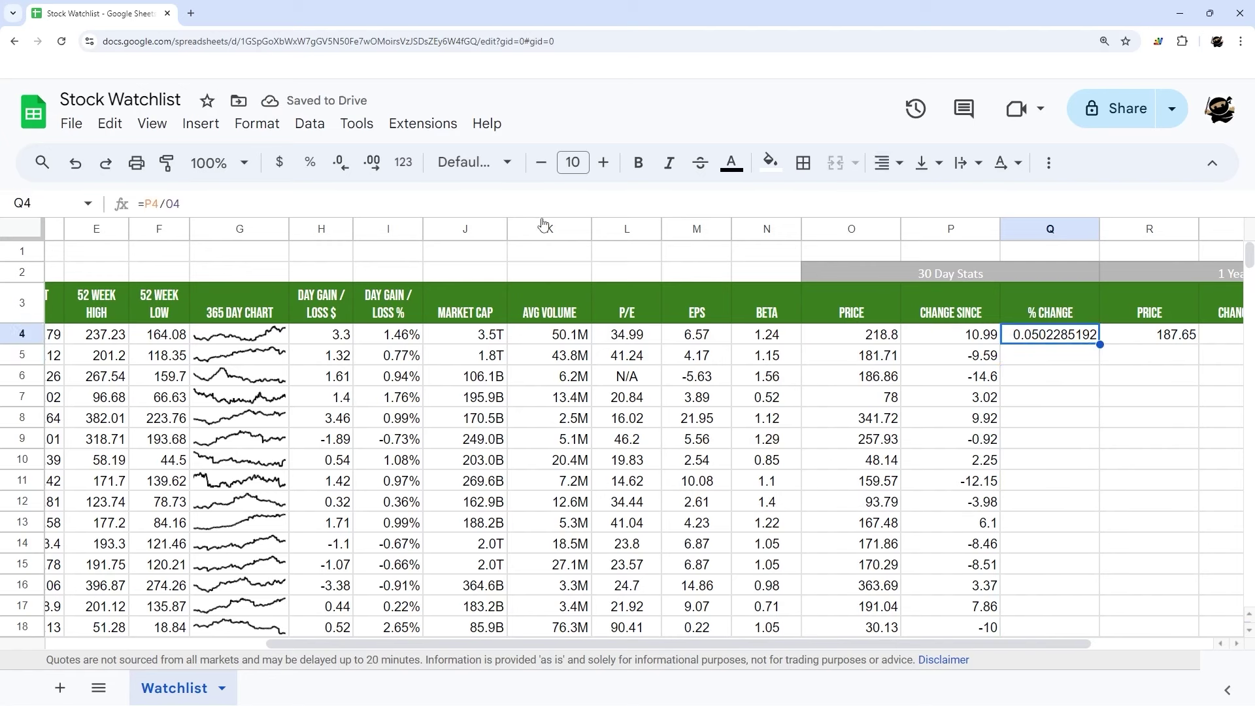
left_click(312, 163)
double_click(1100, 344)
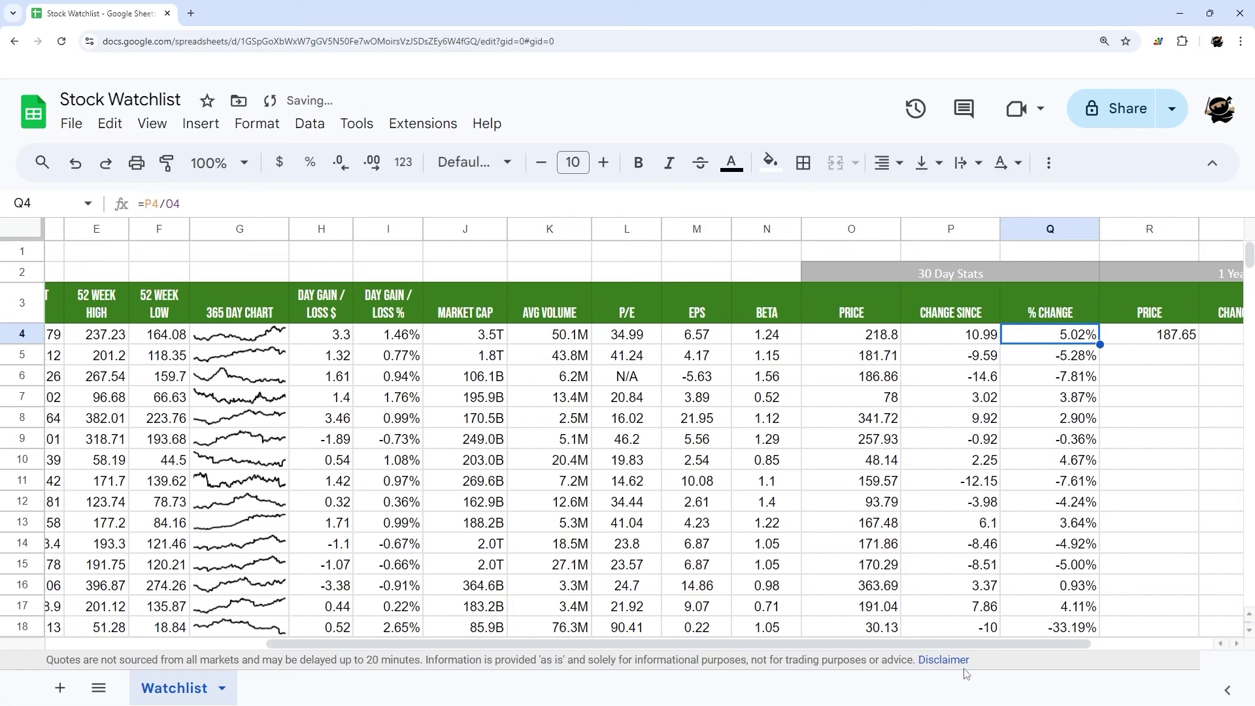
- Fill the R4 formula down the 1 Year Stats Price column
left_click_drag(955, 642, 1080, 642)
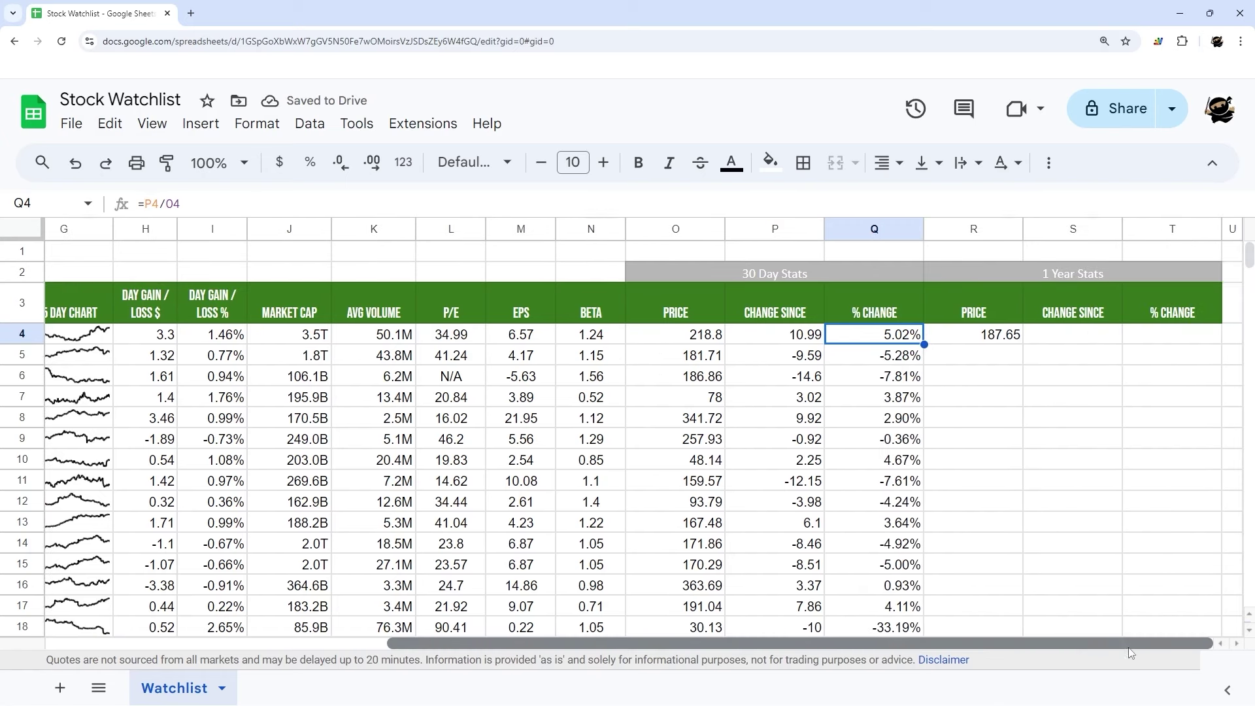
left_click(998, 336)
double_click(1023, 345)
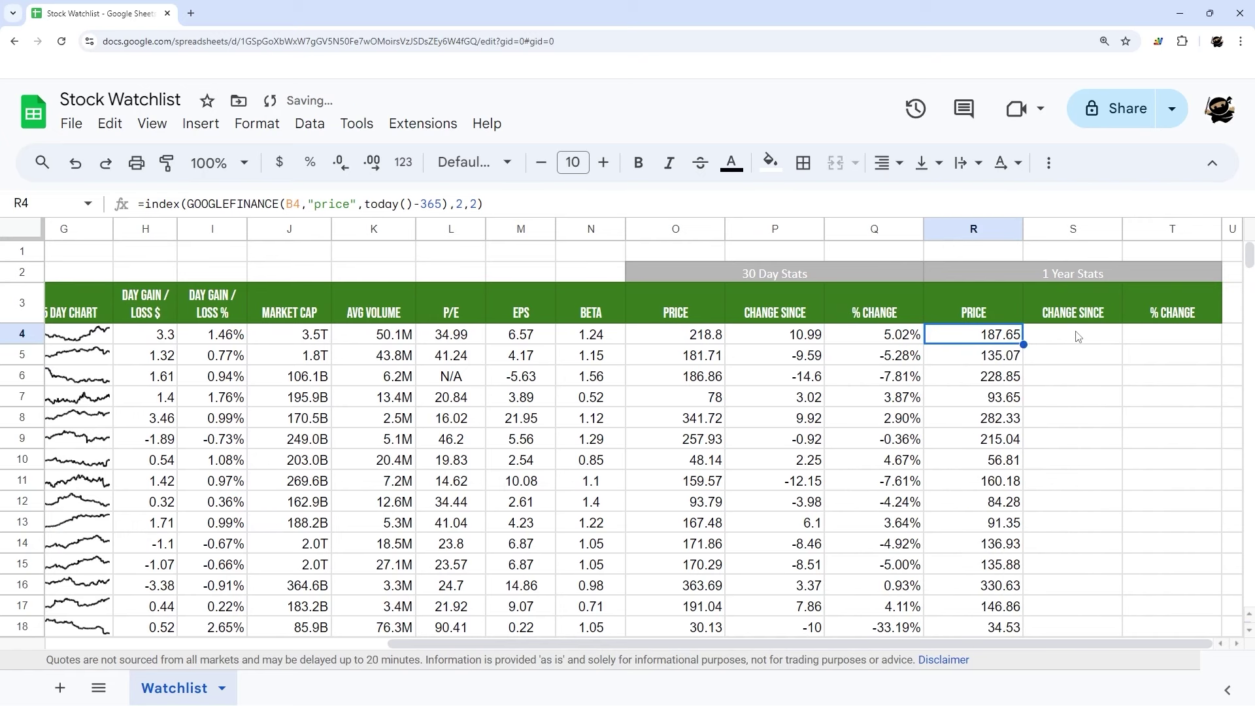
- Enter =D4-R4 in cell S4 of the 1-year Change Since column and accept the suggested autofill
left_click(822, 335)
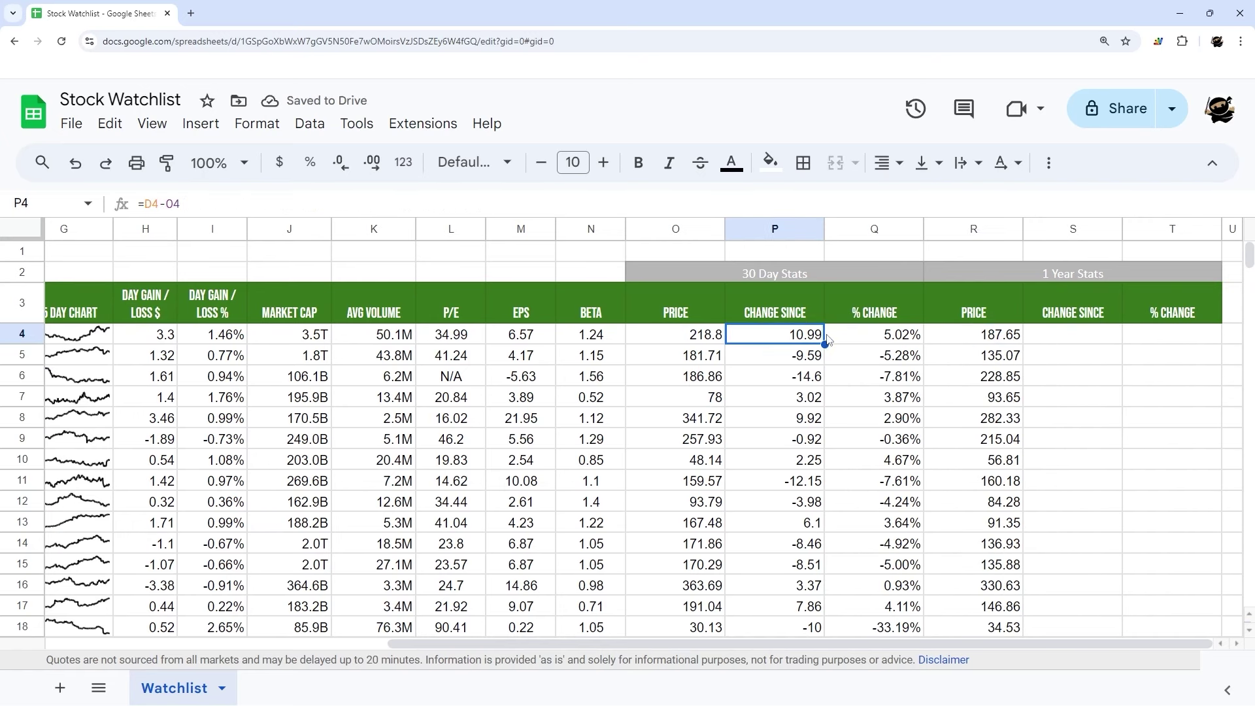
left_click(1044, 340)
type("=")
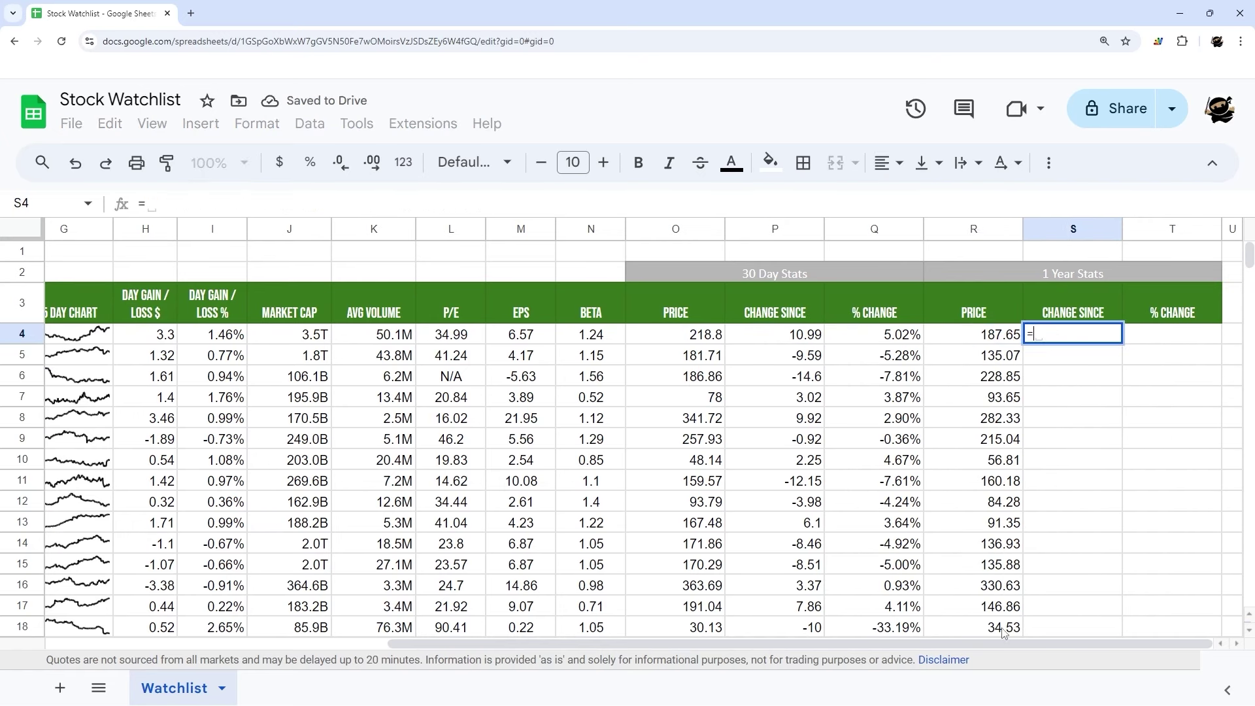
left_click_drag(1004, 643, 661, 644)
left_click(376, 340)
type("-")
left_click_drag(626, 644, 970, 682)
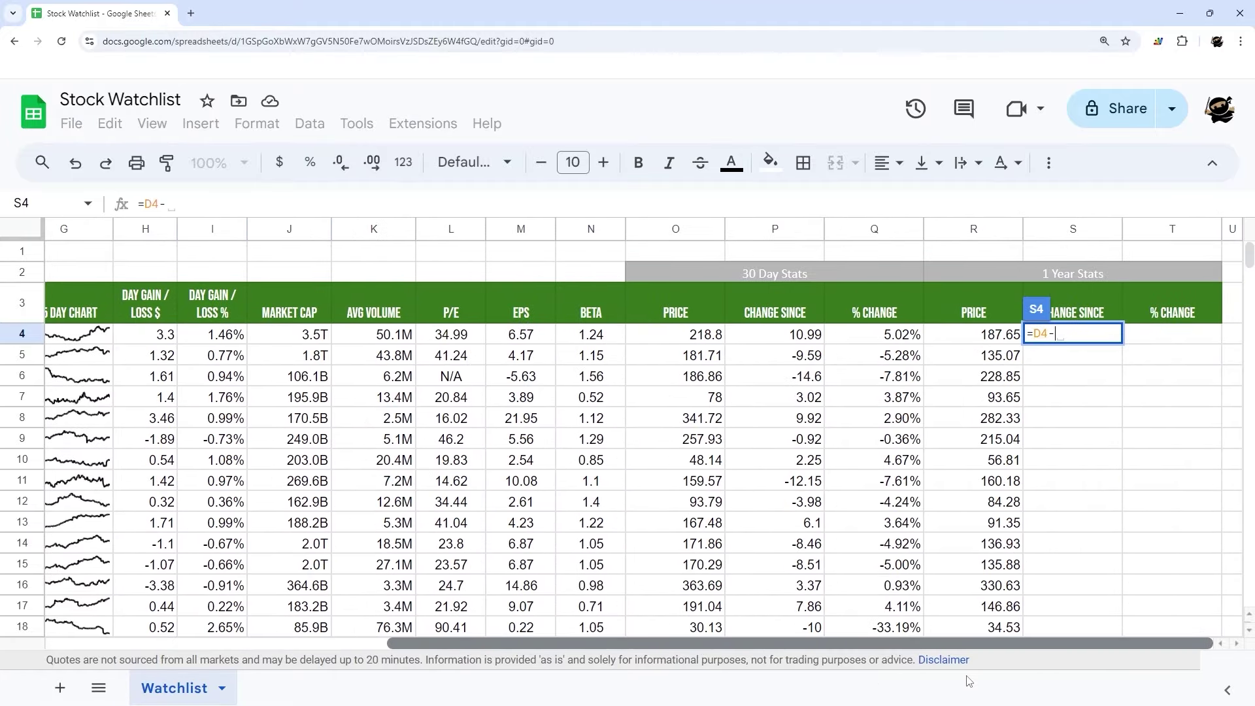
left_click(990, 339)
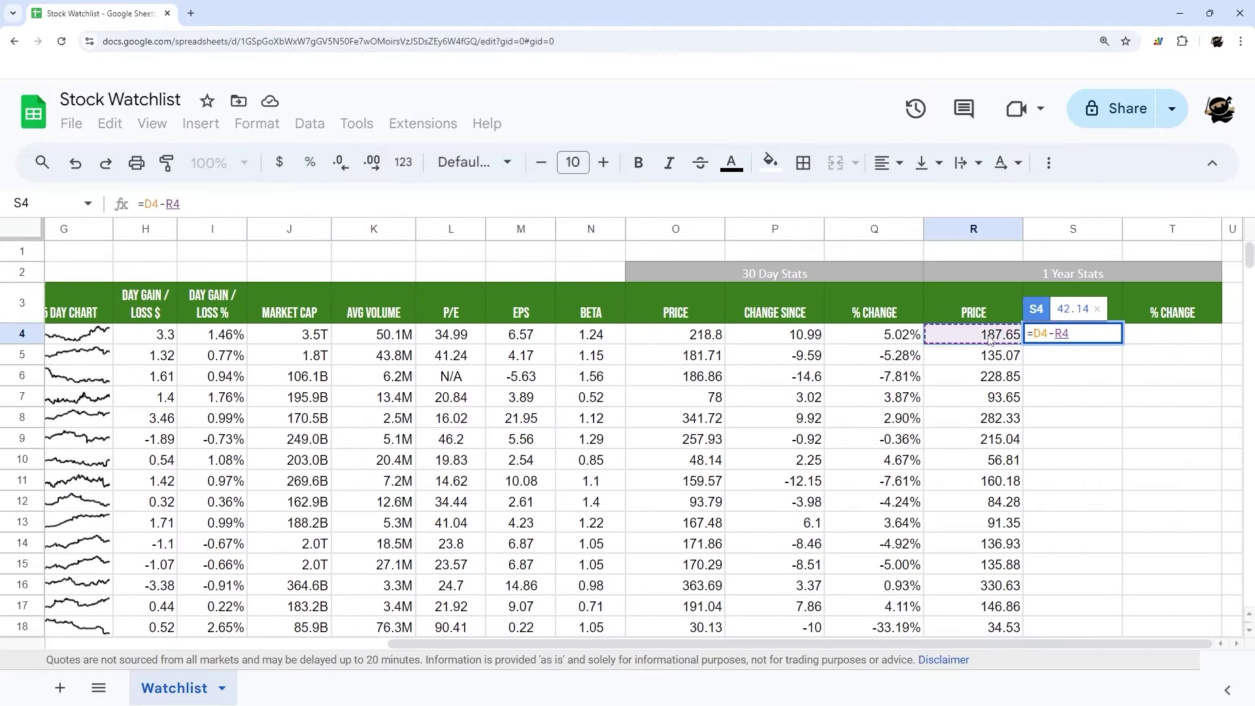
key("Return")
left_click(800, 480)
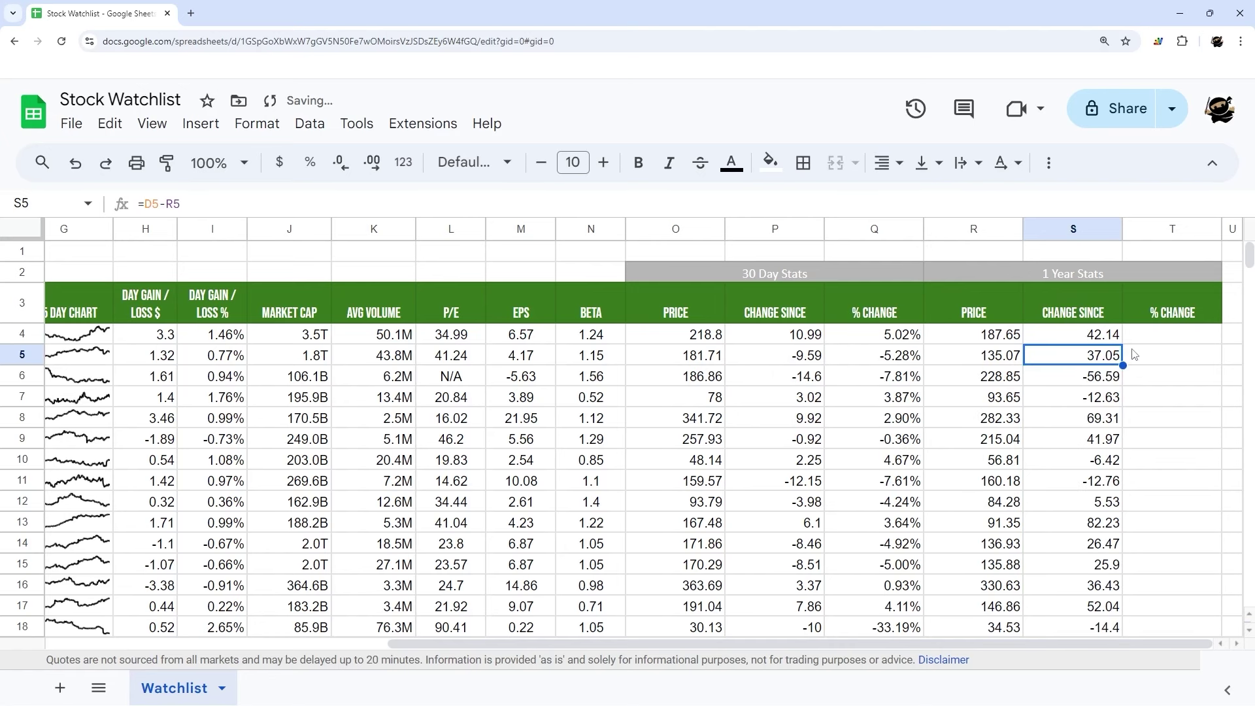
left_click(1109, 339)
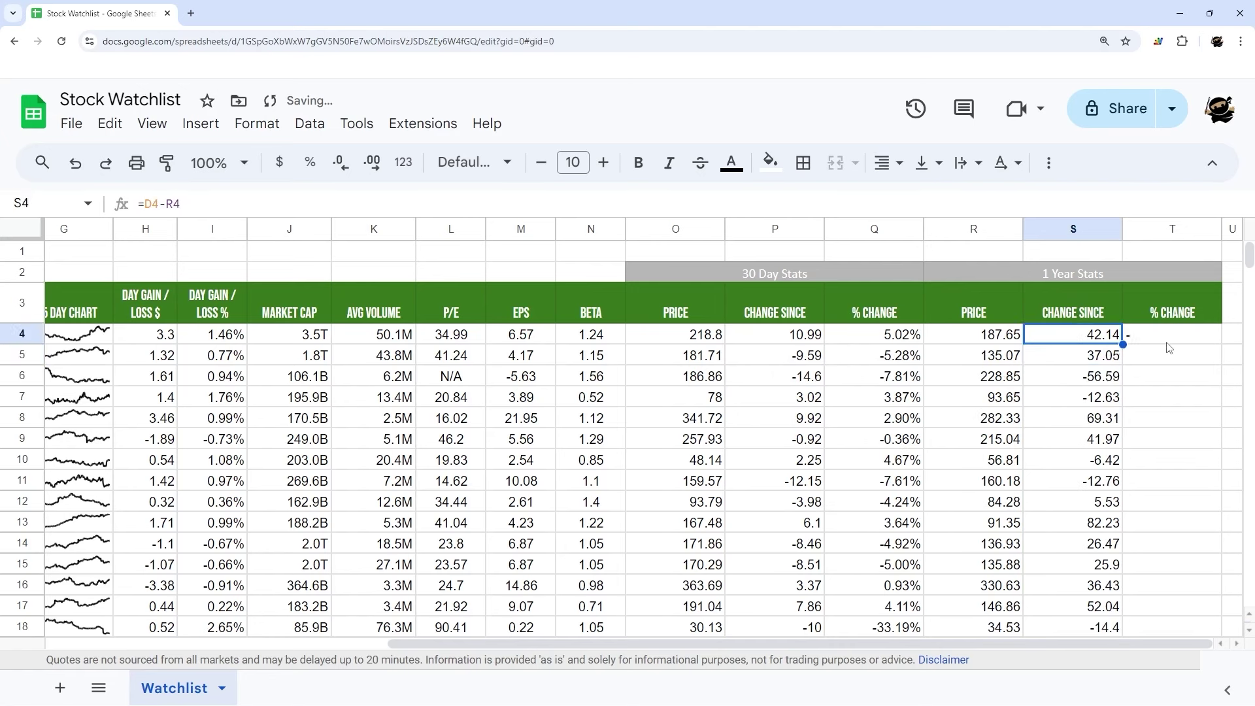
- Fill the 1-year % Change column from T4 with =S4/R4 using the suggested autofill, and format column T as a percentage
left_click(1167, 343)
type("=")
left_click(1072, 339)
type("/")
left_click(997, 341)
key("Return")
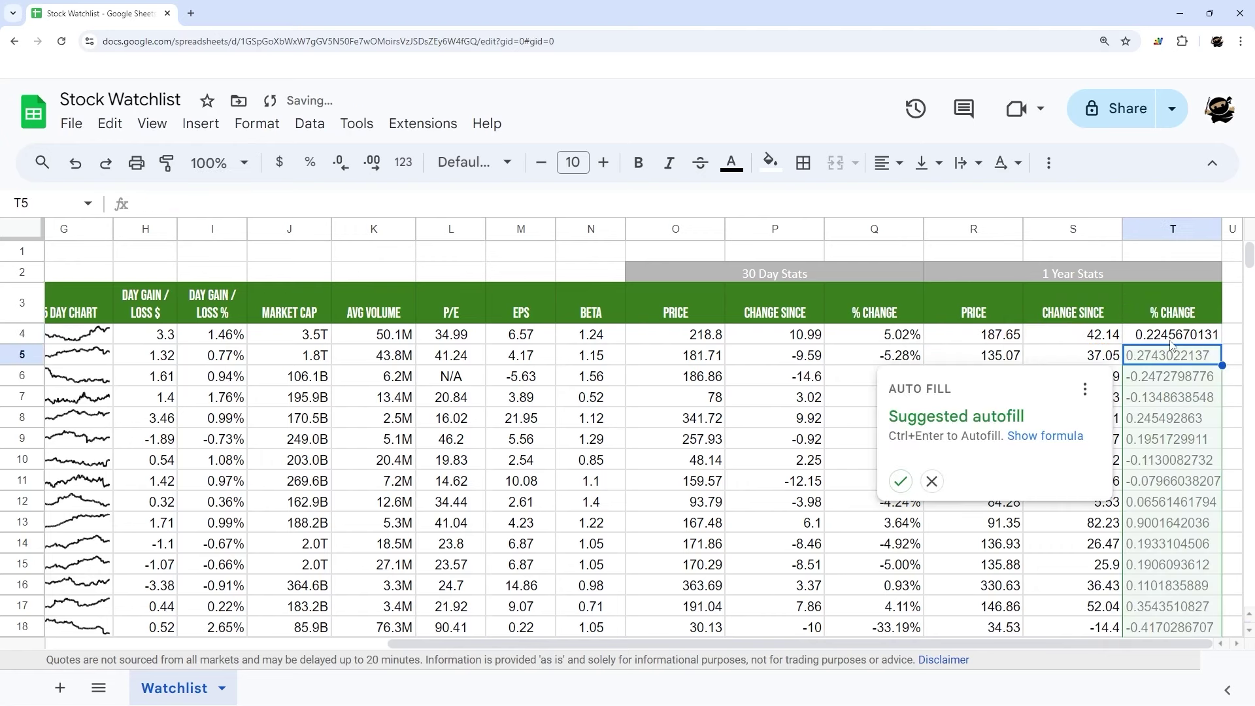
left_click(900, 482)
left_click(1158, 228)
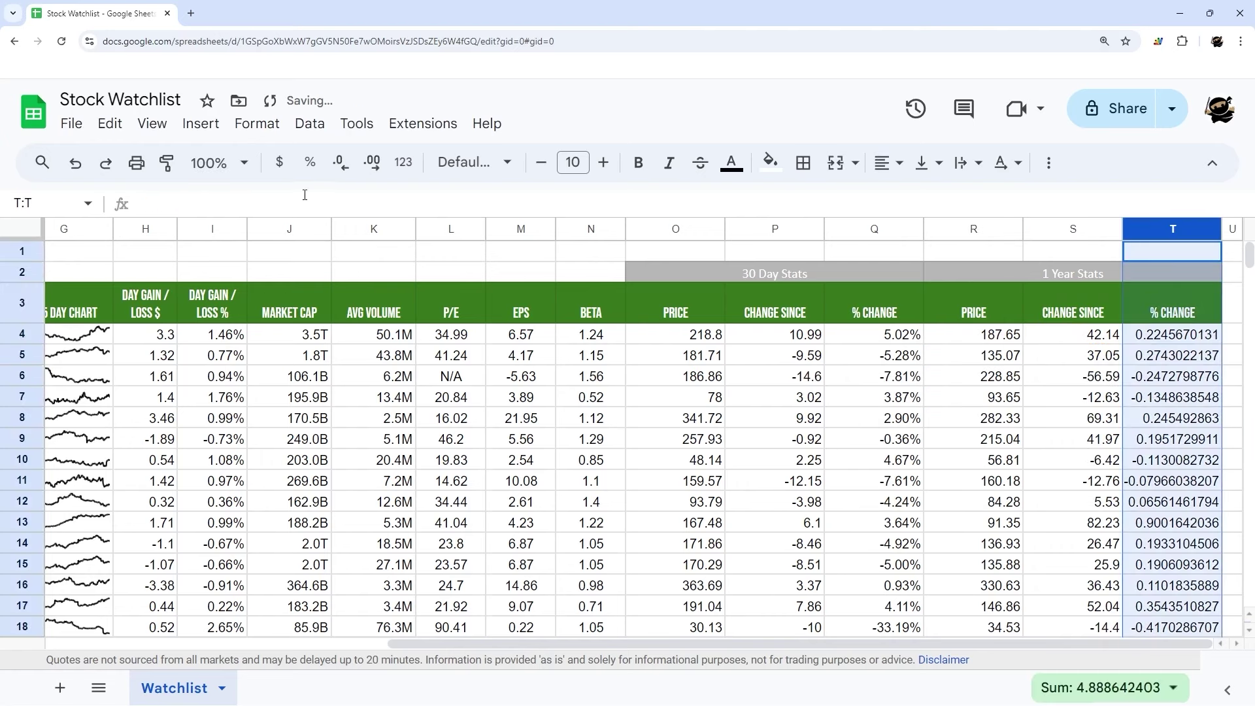
left_click(310, 162)
- Narrow the Price, Change Since and % Change columns under both 30 Day Stats and 1 Year Stats
left_click_drag(1223, 228, 1199, 228)
left_click_drag(946, 229, 868, 229)
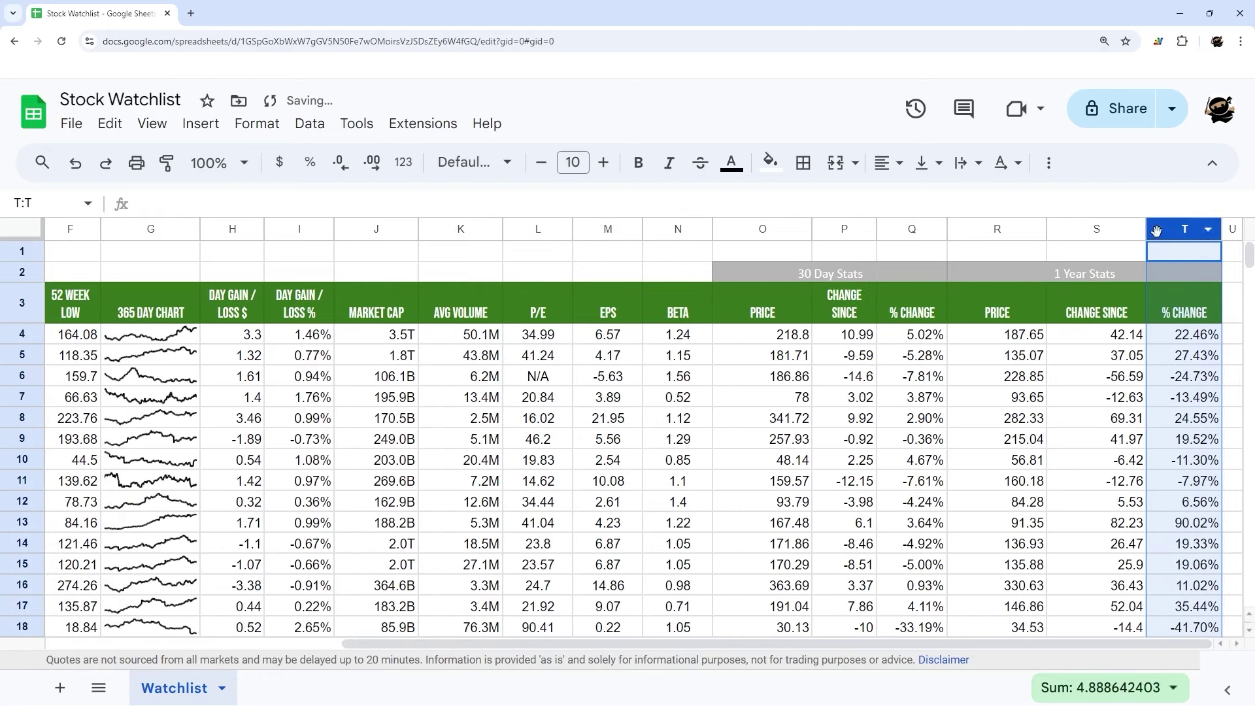
left_click(1141, 255)
left_click_drag(1143, 229, 1044, 230)
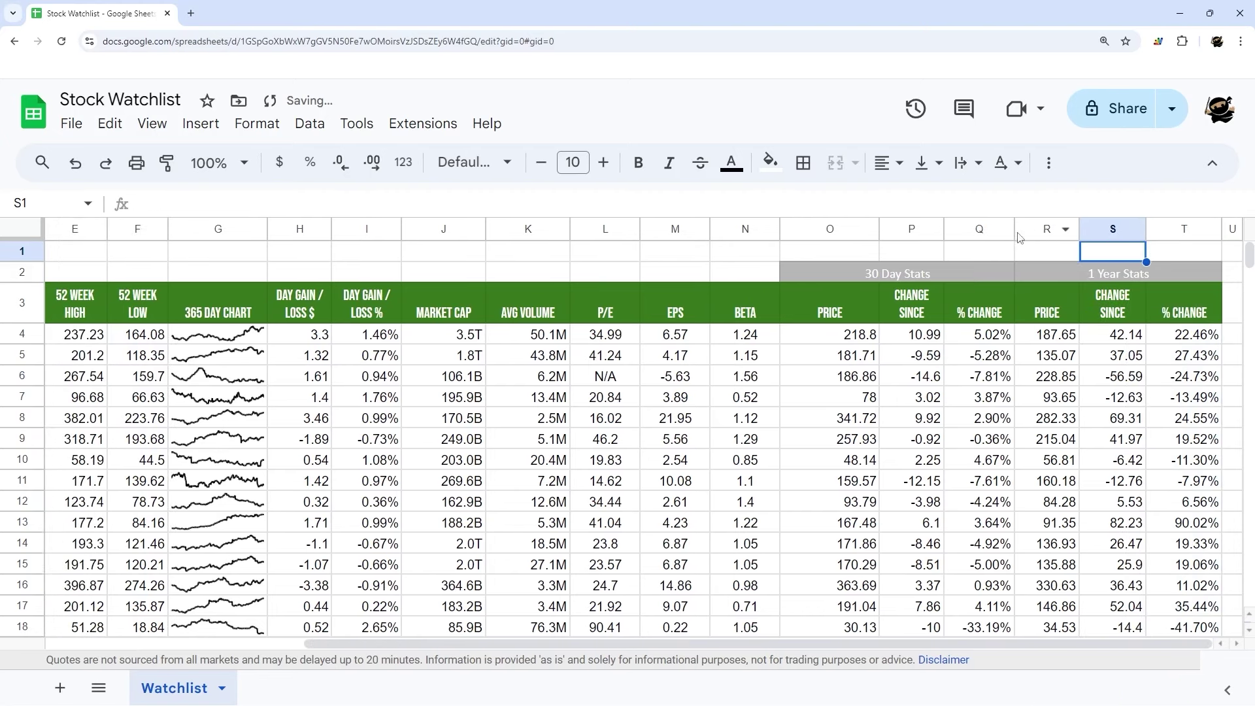
left_click_drag(880, 230, 848, 230)
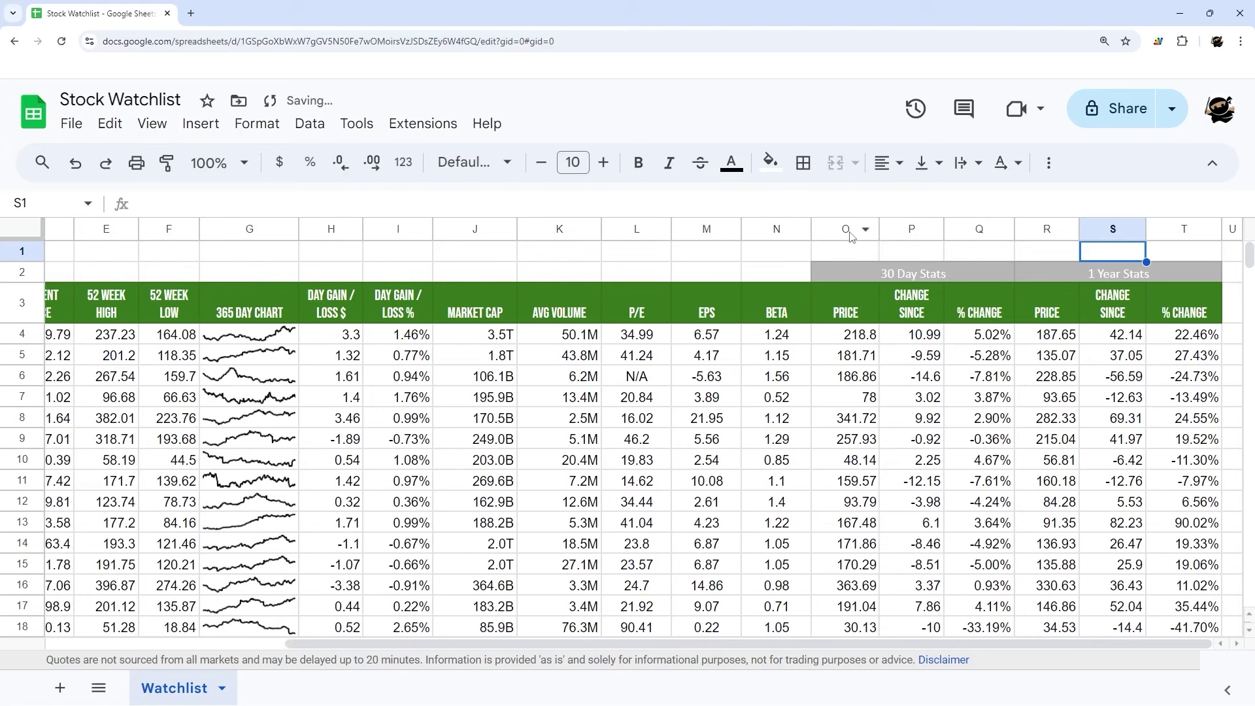
scroll(945, 518, "down", 2)
scroll(946, 518, "up", 2)
- Insert one empty row above row 1 of the watchlist
left_click_drag(917, 644, 149, 618)
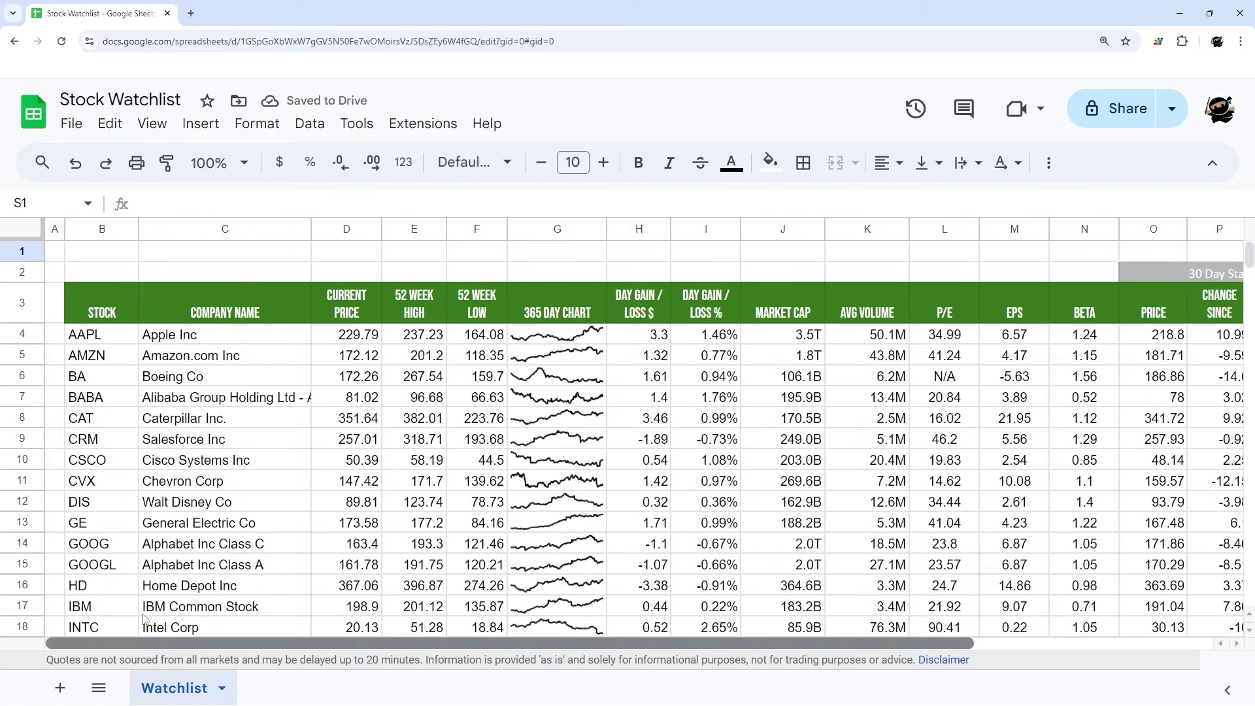
right_click(21, 271)
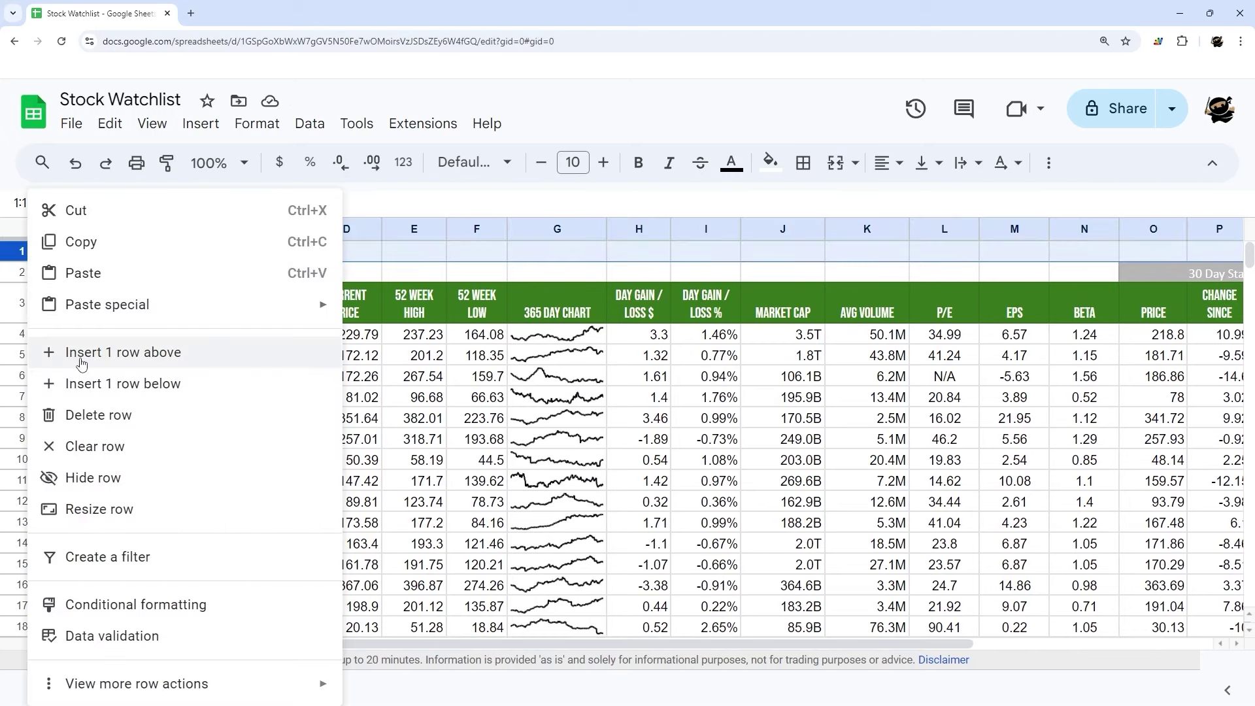
left_click(105, 275)
- Merge cells B2:H2 and enter the title STOCK WATCHLIST
left_click_drag(121, 275, 630, 274)
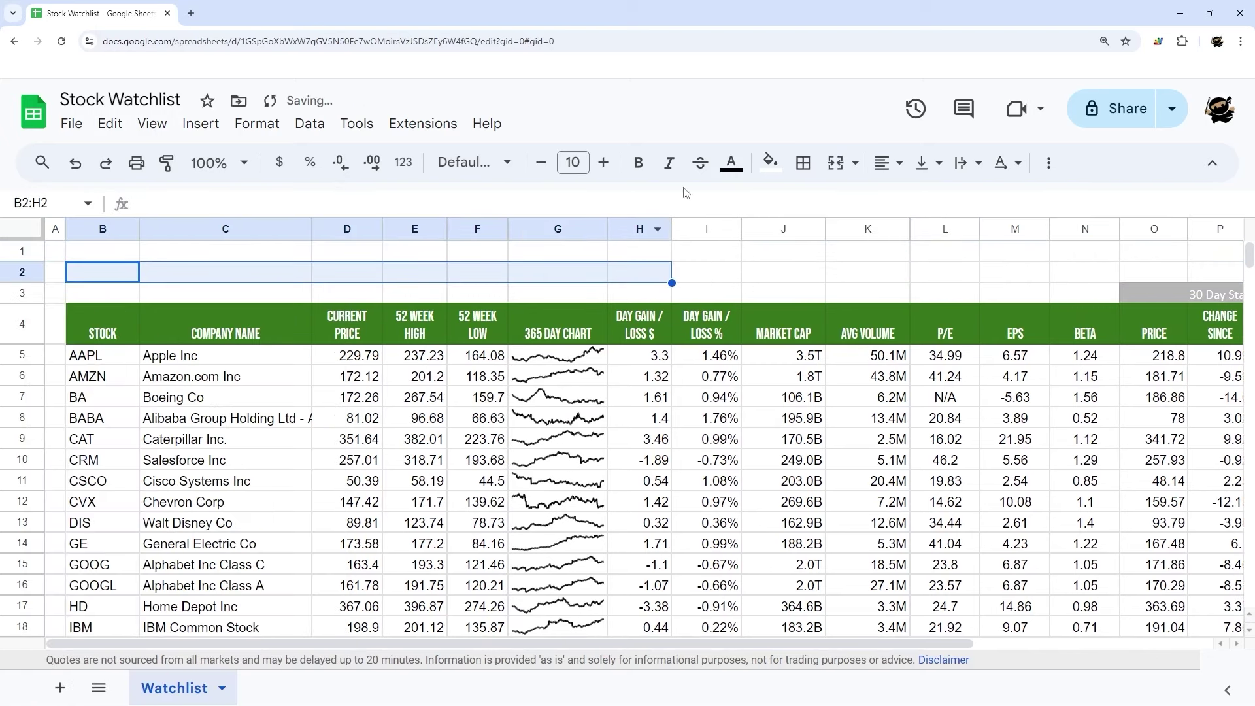
left_click(835, 163)
type("W")
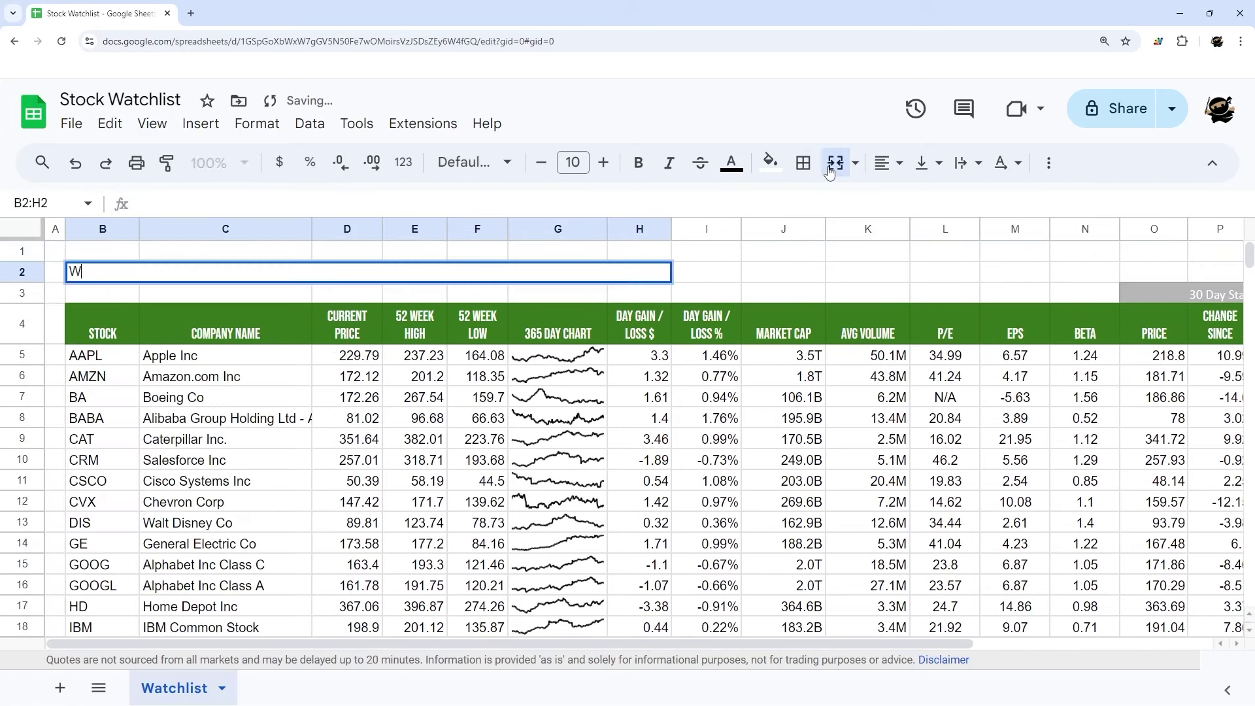
type("STOCK ")
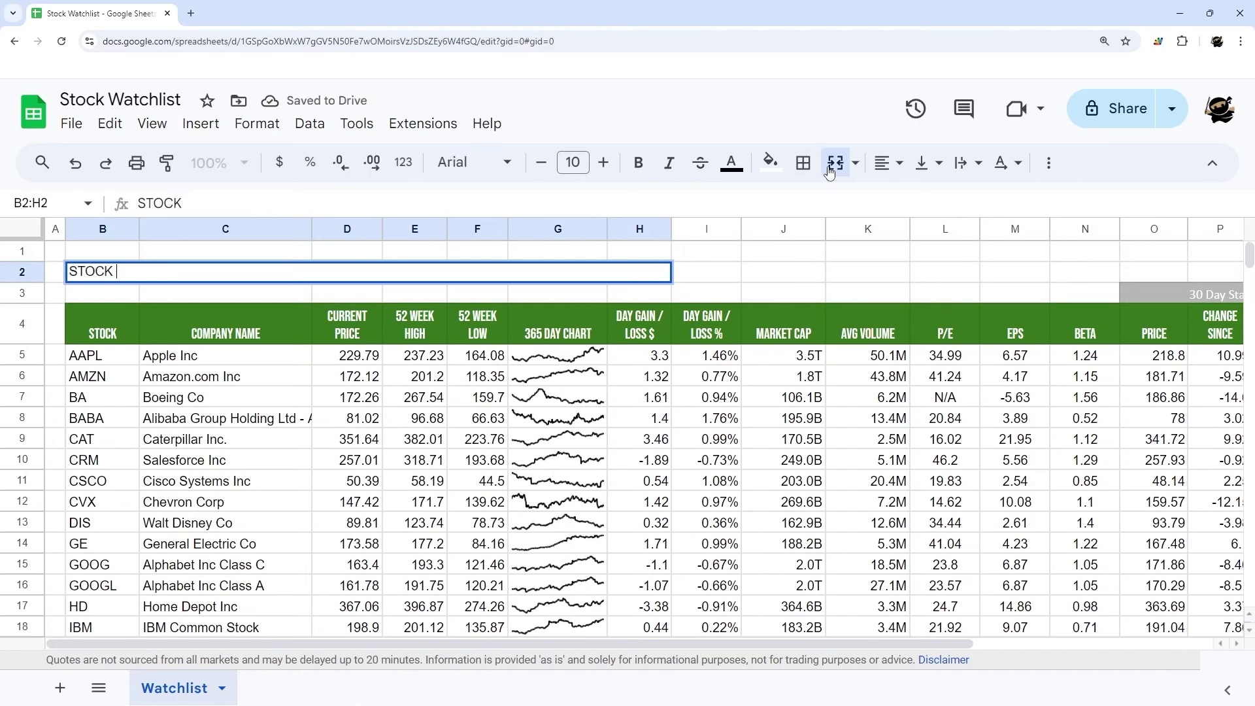
type("WATCHLIS")
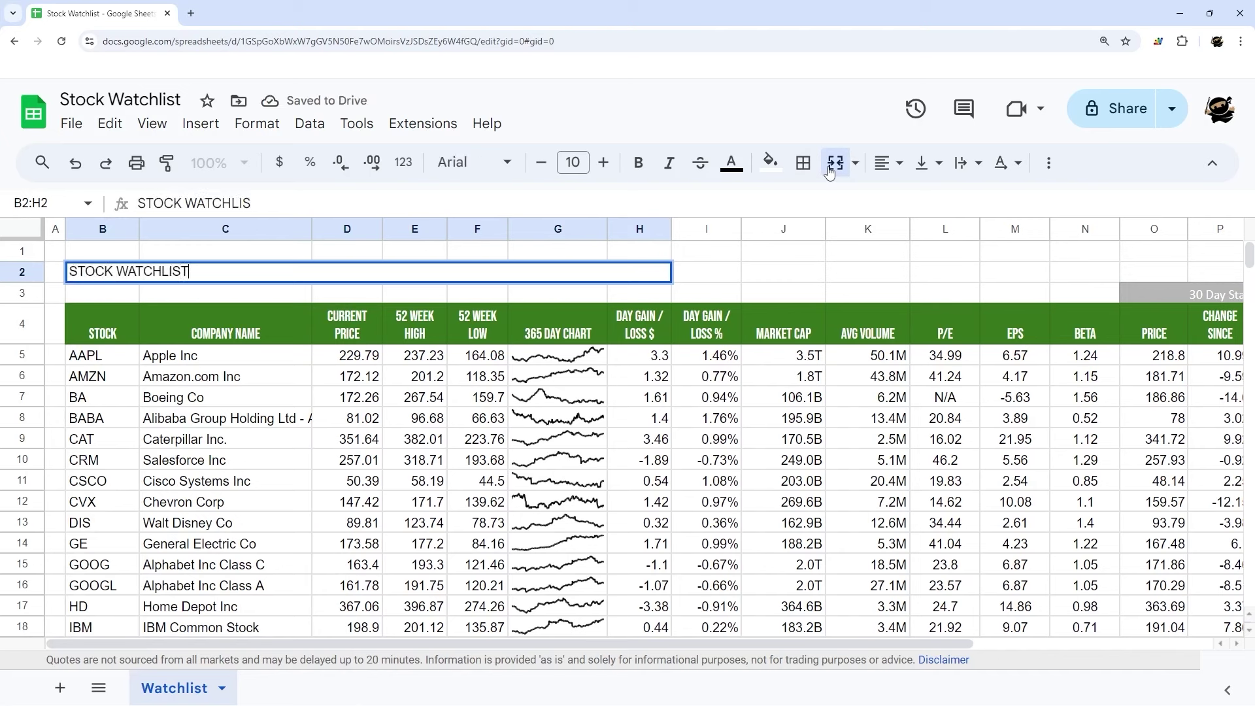
type("T")
key("Return")
- Set the STOCK WATCHLIST title to the Bebas Neue font at size 36
left_click(462, 273)
left_click(480, 162)
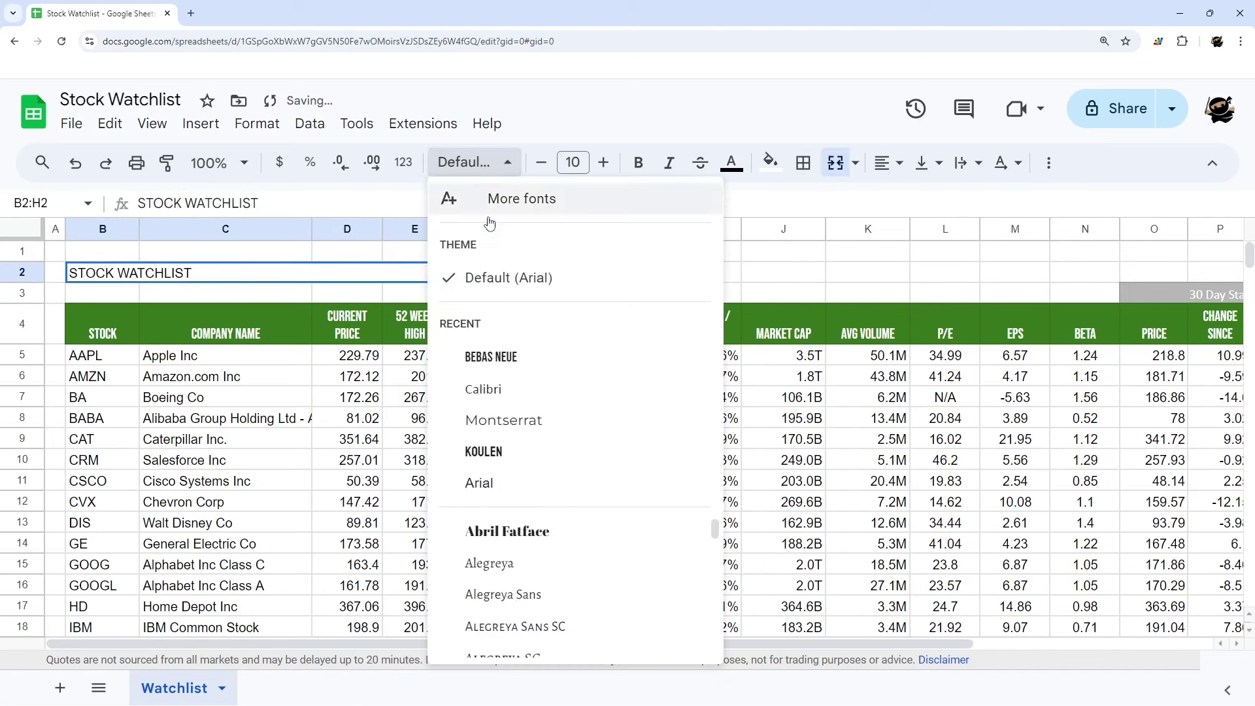
left_click(491, 356)
left_click(572, 163)
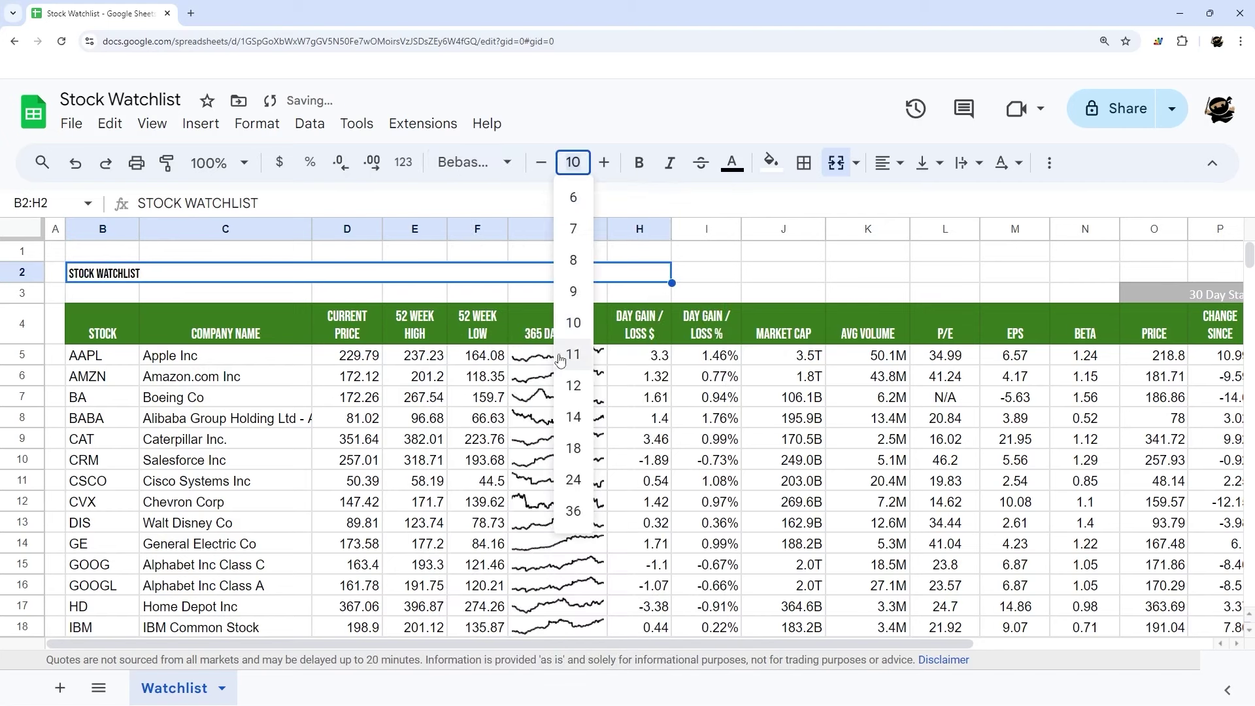
left_click(573, 511)
- Add a solid black bottom border under the merged title cell B2:H2
left_click(804, 163)
left_click(987, 236)
left_click(1033, 282)
left_click(987, 235)
left_click(1033, 286)
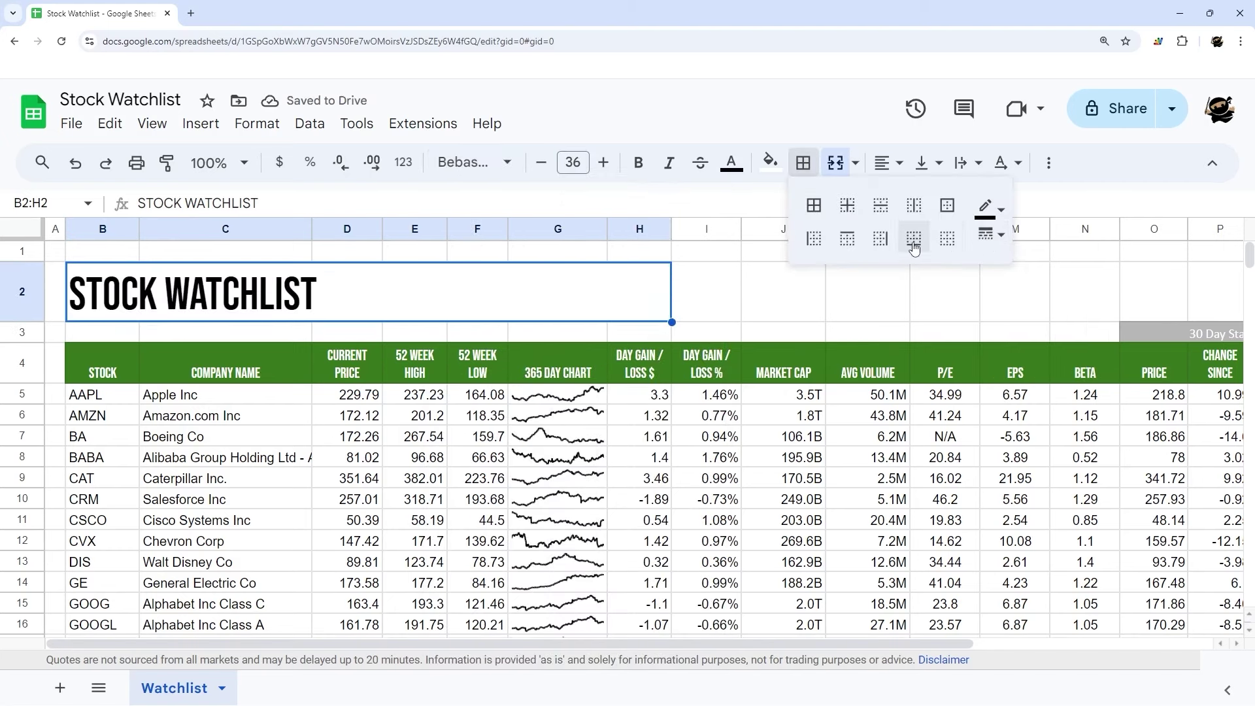
left_click(914, 246)
left_click(810, 314)
- Apply the light green alternating colors style without a header to the stock data range B5:T36
left_click_drag(130, 397, 1168, 473)
left_click(257, 123)
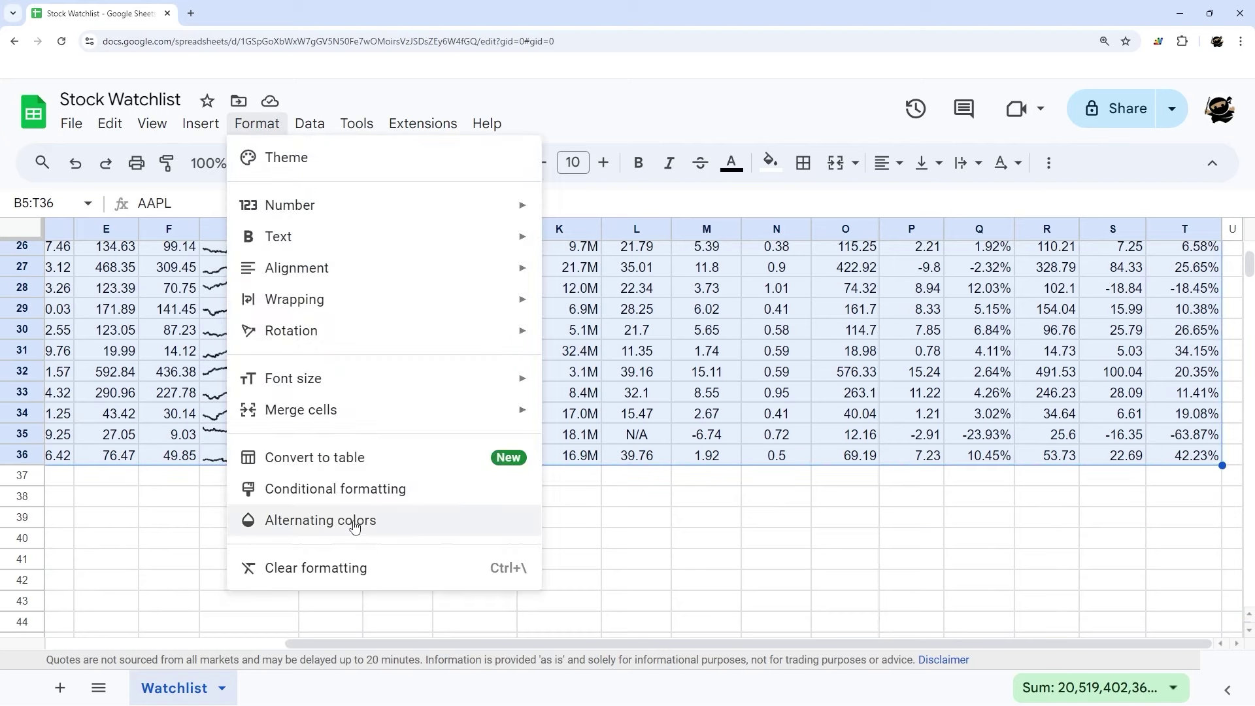
left_click(356, 520)
left_click(945, 343)
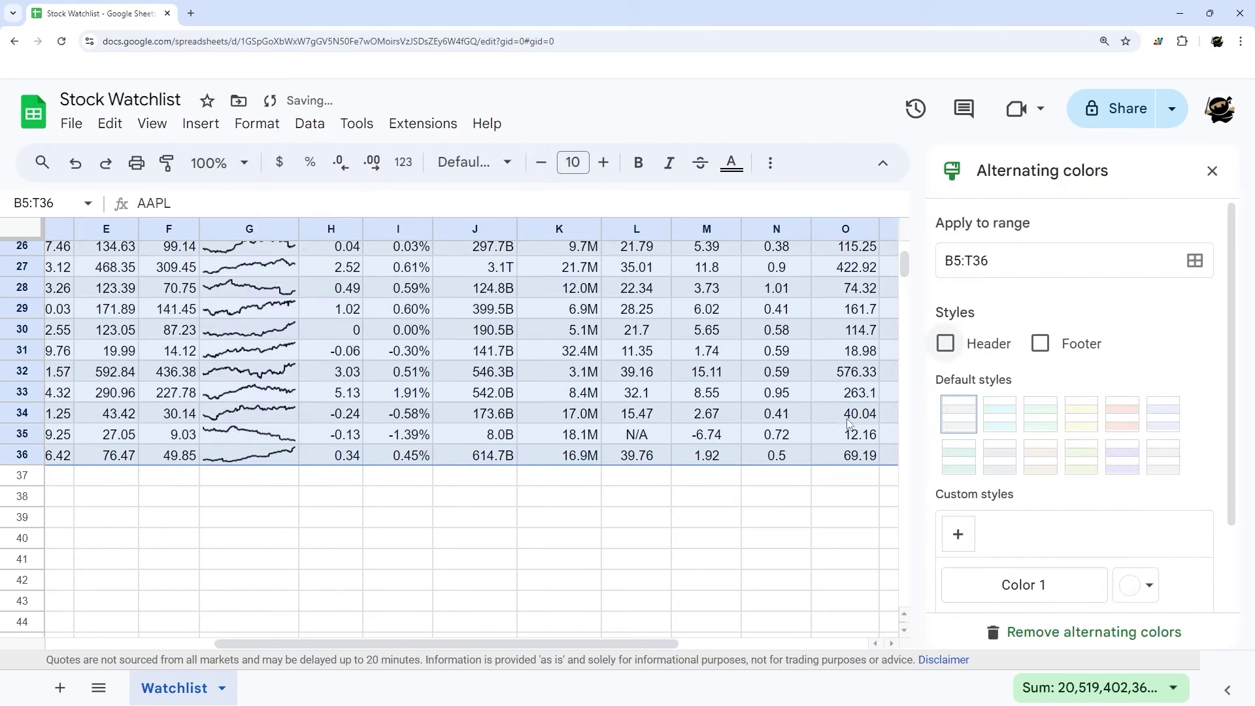
left_click(1081, 457)
scroll(862, 425, "up", 8)
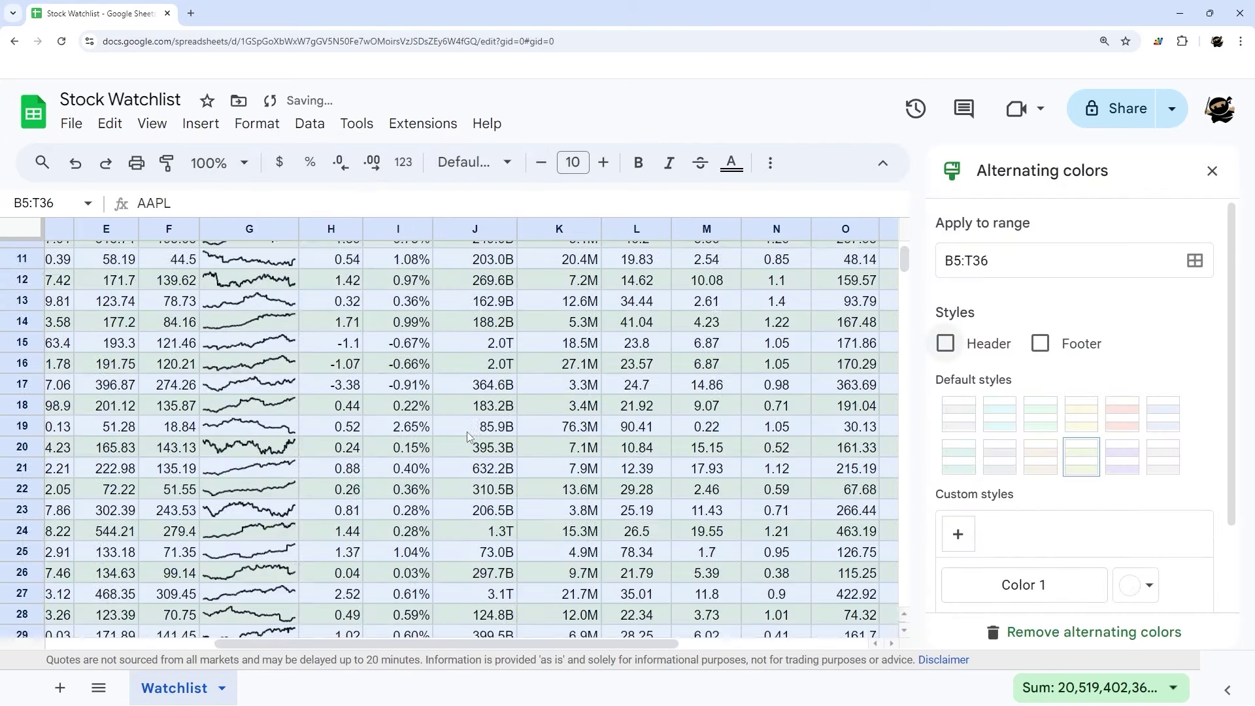
left_click_drag(413, 644, 243, 653)
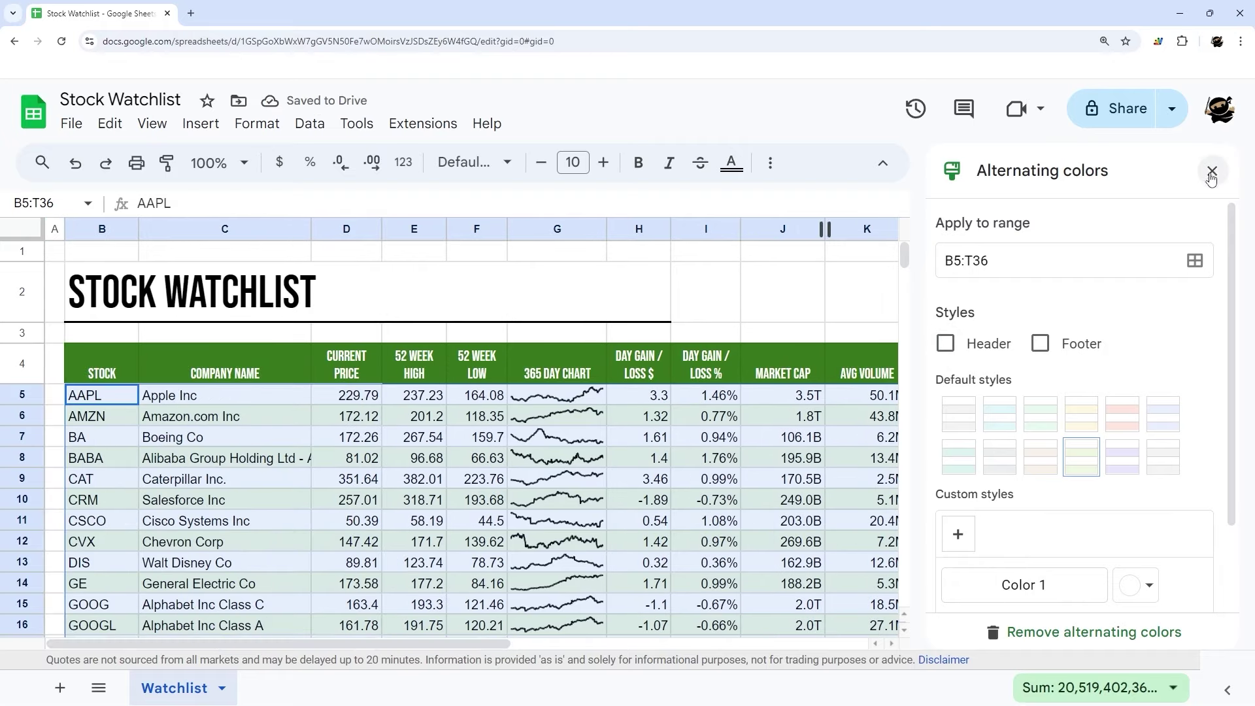
scroll(1078, 457, "down", 3)
left_click(1169, 586)
- Hide the gridlines on the Watchlist sheet
left_click(623, 302)
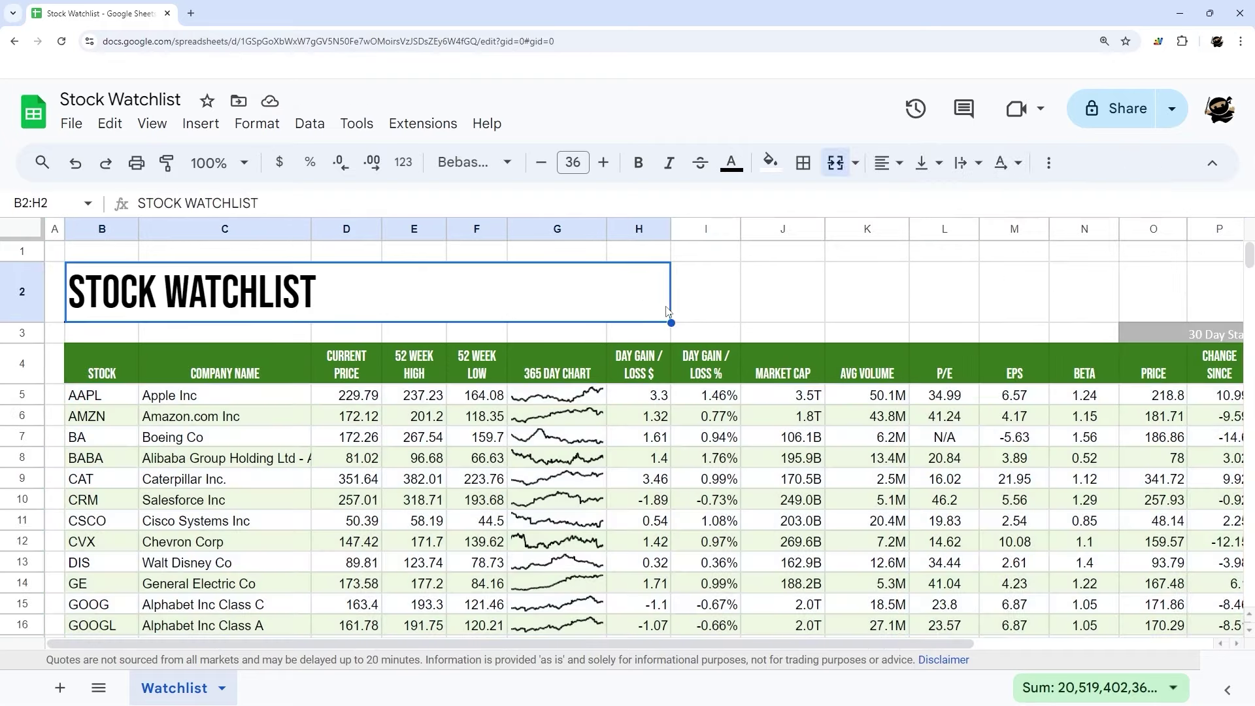
left_click(165, 128)
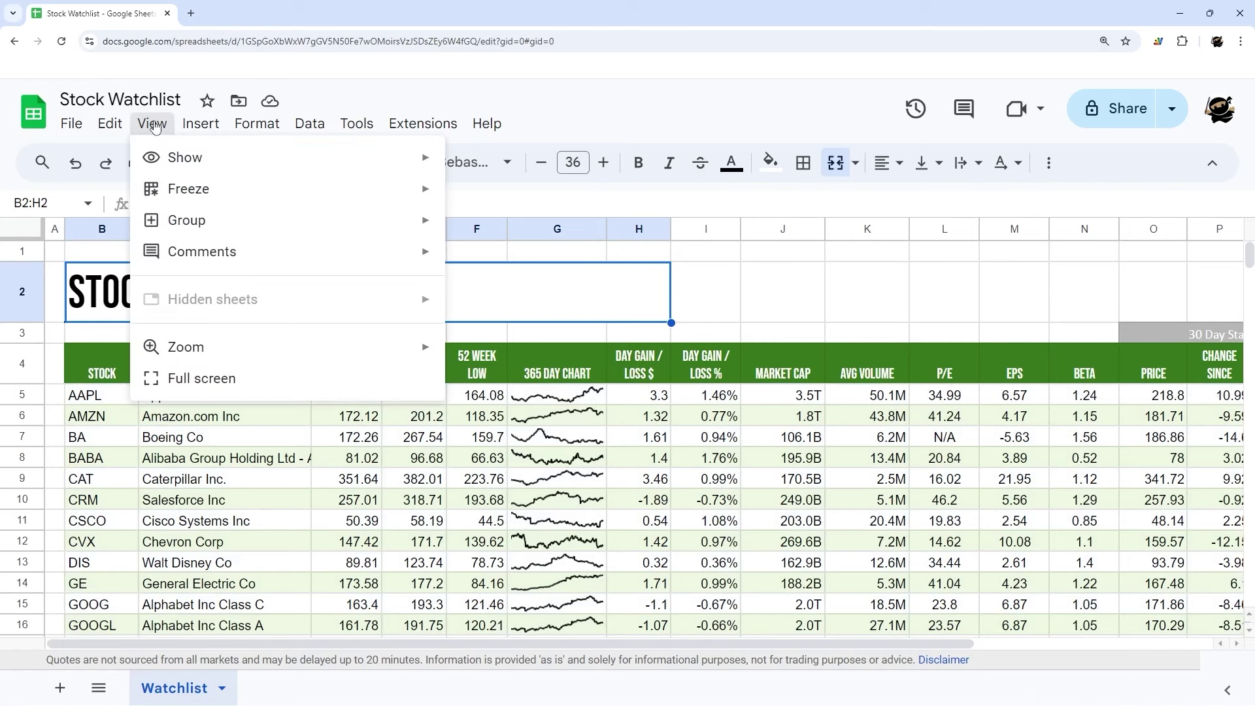
mouse_move(185, 157)
left_click(511, 195)
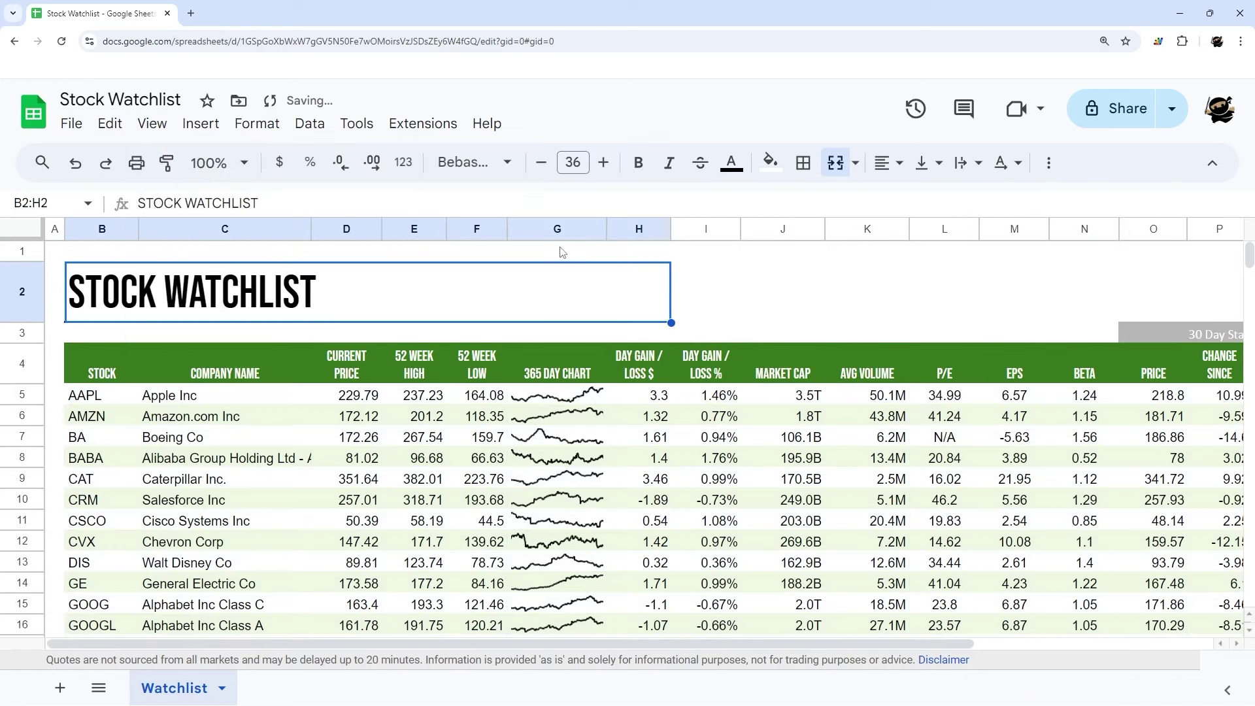
left_click(866, 293)
- Look over the formatted watchlist without gridlines, from the stock names to the 30 Day and 1 Year Stats columns
scroll(144, 373, "down", 2)
scroll(184, 339, "up", 2)
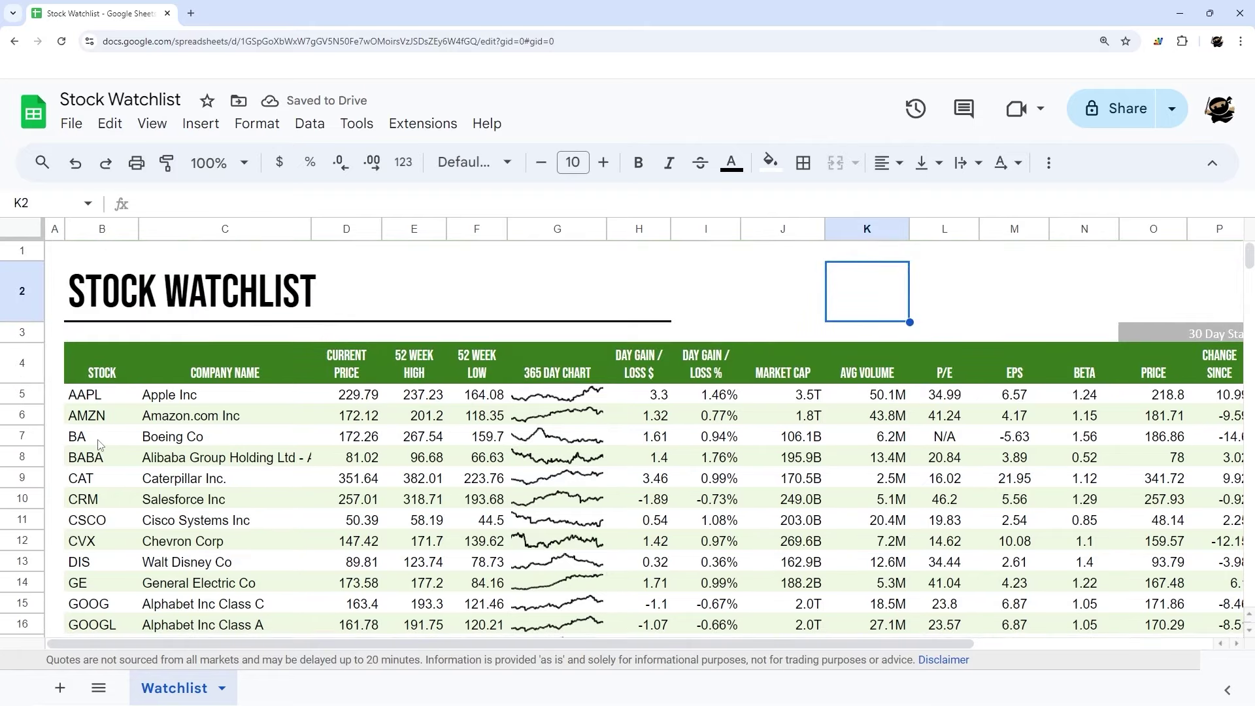
left_click_drag(99, 400, 673, 574)
scroll(681, 491, "down", 3)
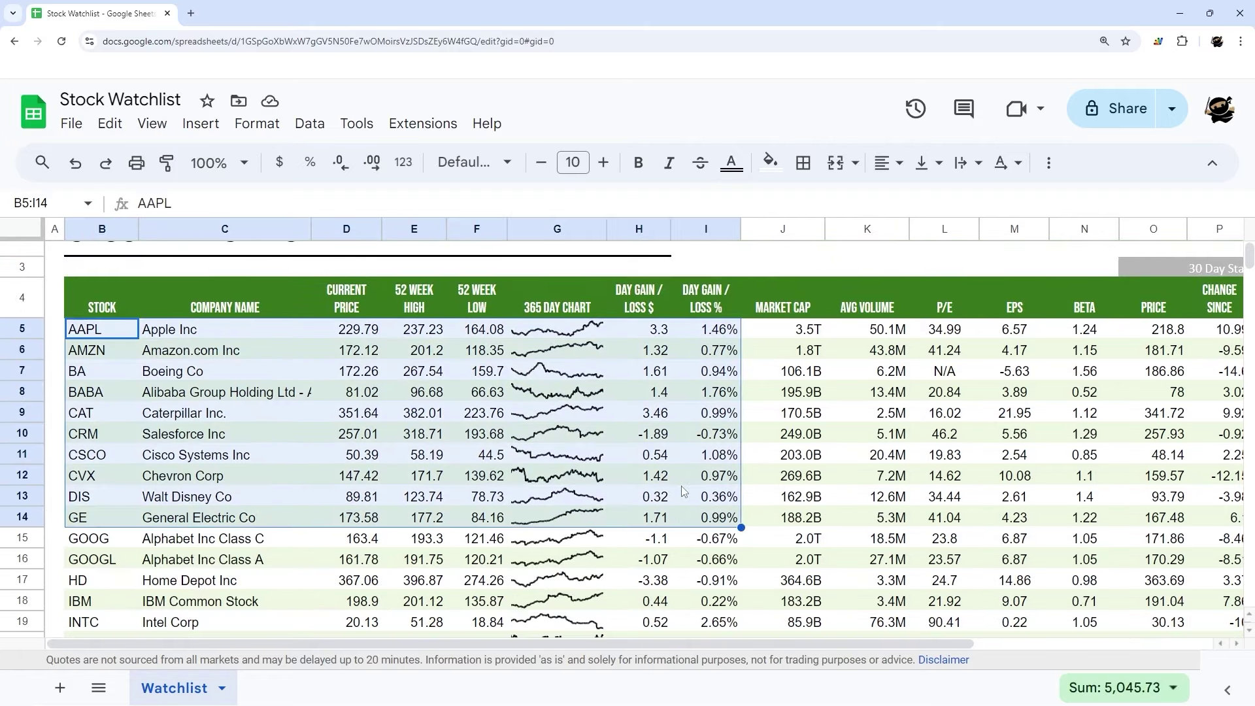
scroll(682, 491, "down", 2)
left_click_drag(542, 644, 781, 644)
scroll(737, 411, "up", 1)
scroll(742, 415, "up", 4)
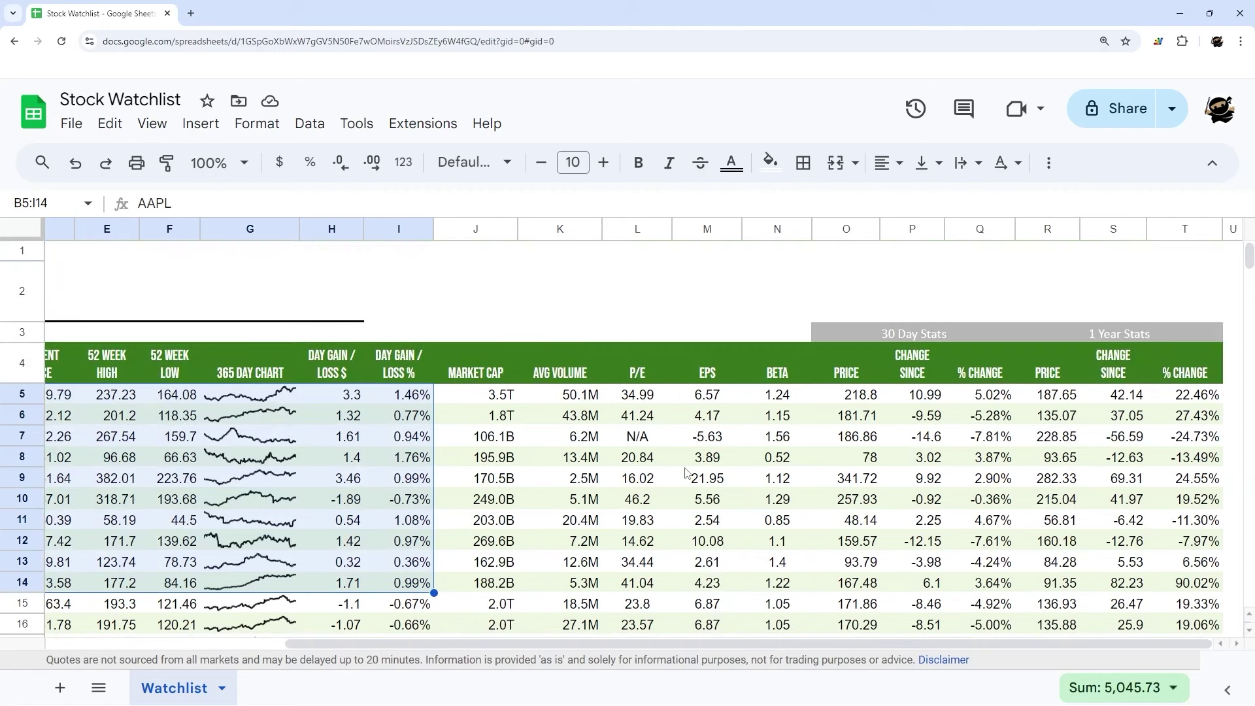
left_click_drag(643, 644, 425, 600)
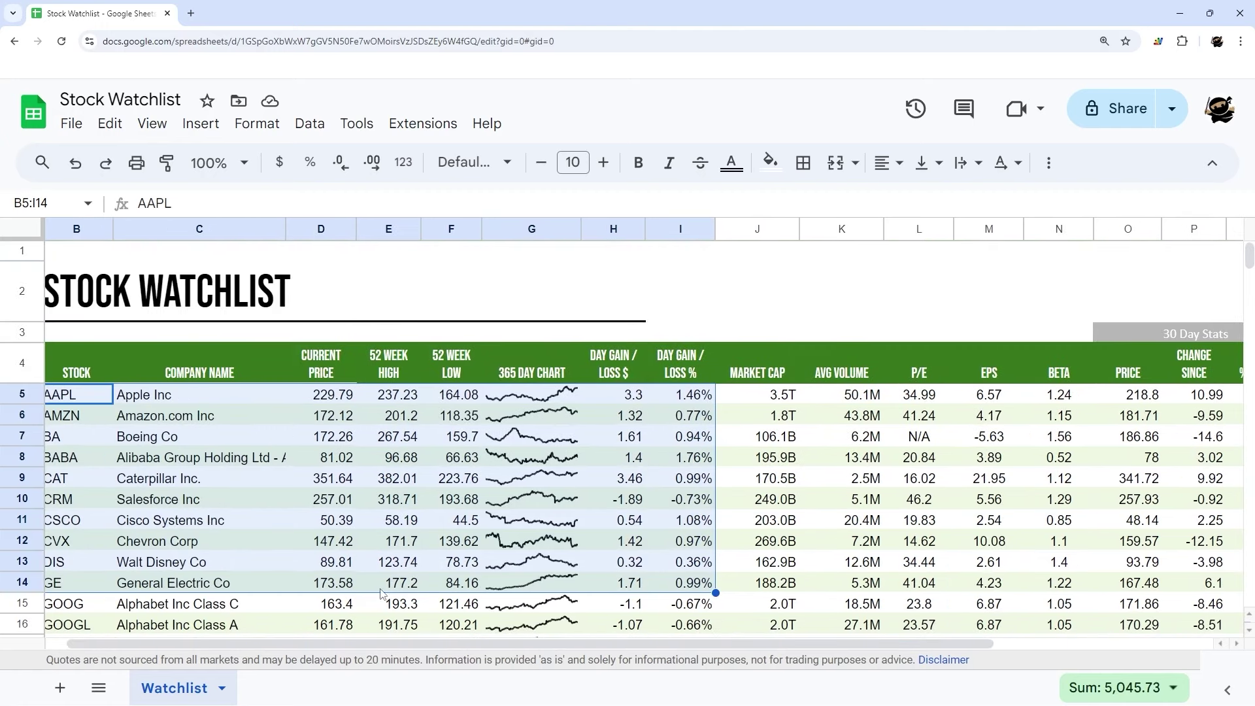
scroll(232, 372, "left", 1)
- Add thin gray vertical inner borders between the columns of the stock data range B5:T36
left_click_drag(111, 394, 1215, 458)
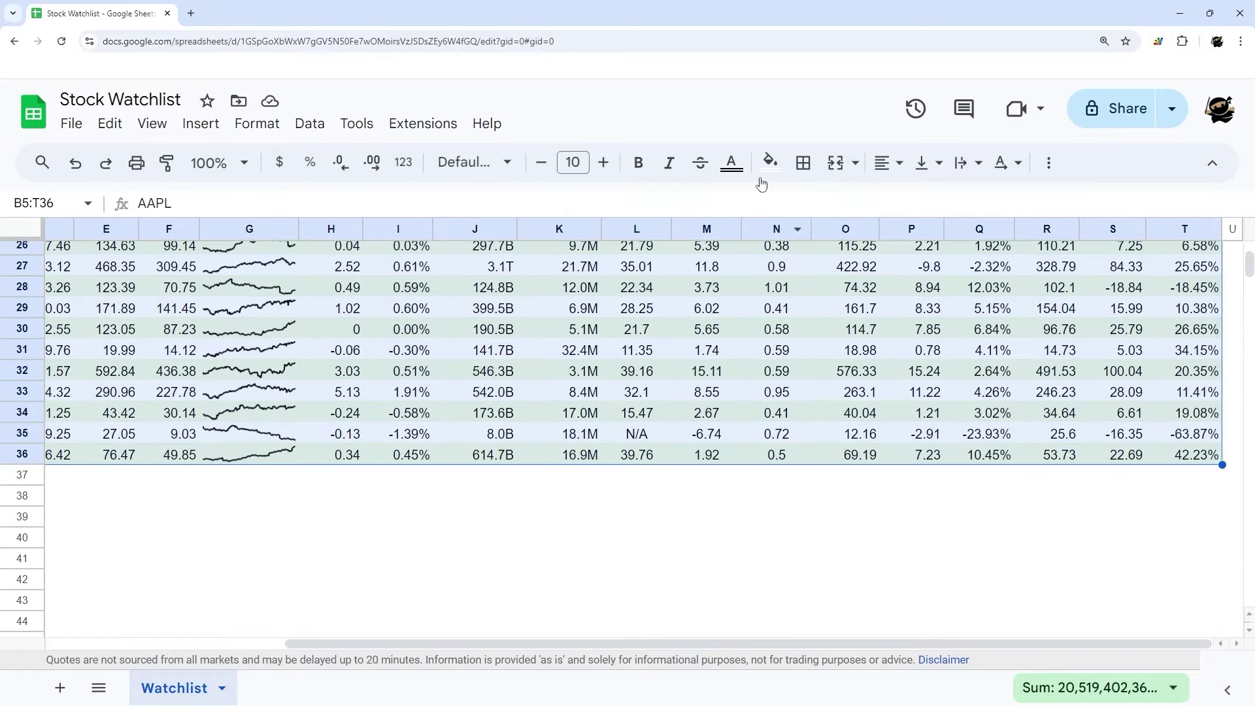
left_click(803, 163)
left_click(988, 206)
left_click(1141, 280)
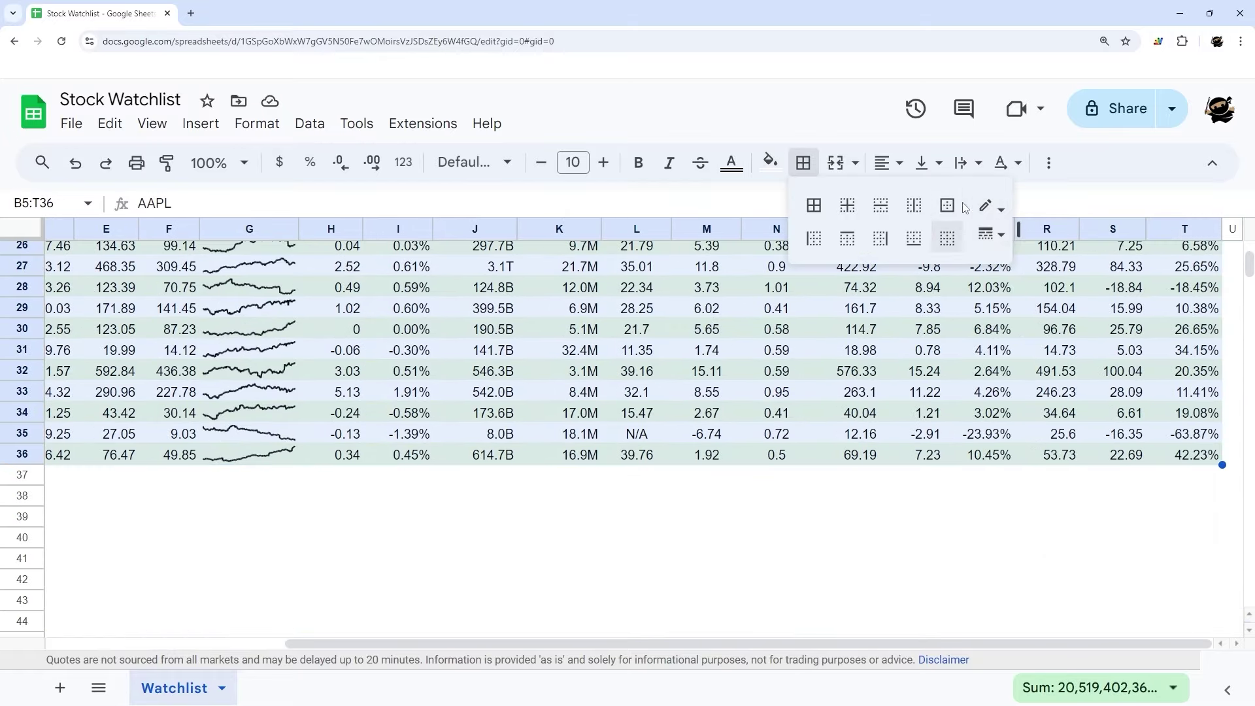
left_click(991, 234)
left_click(1046, 251)
left_click(914, 205)
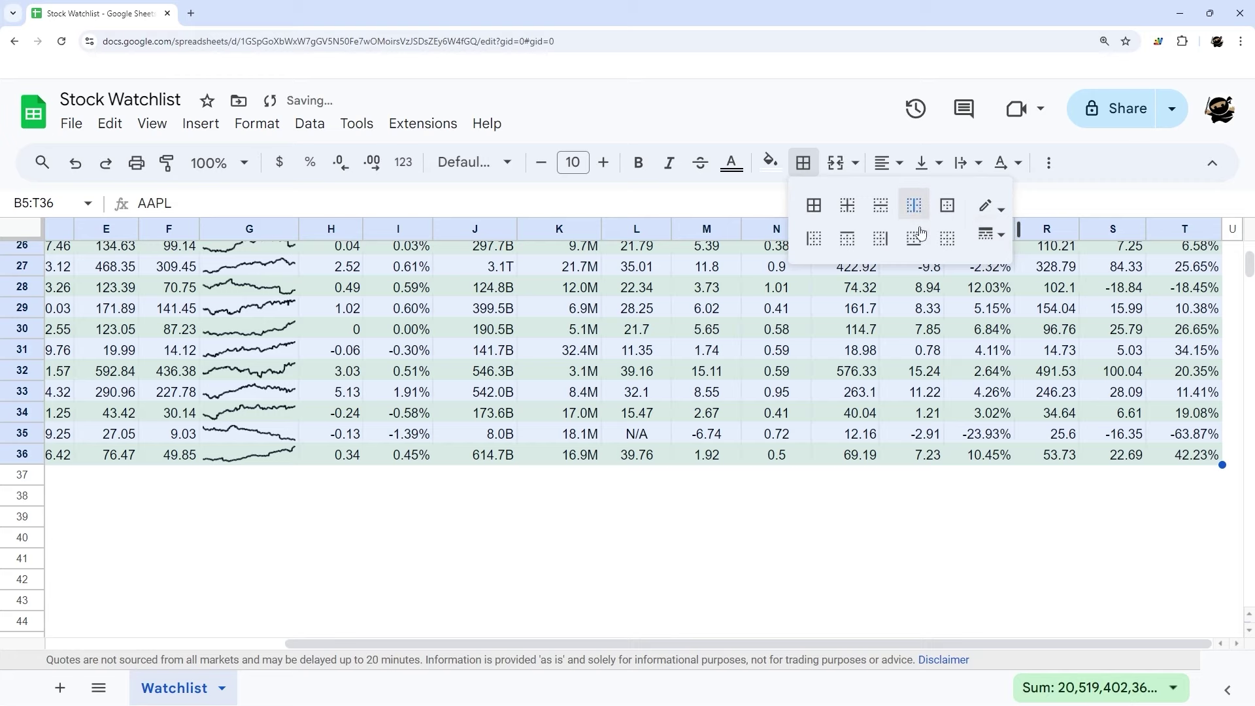
left_click(777, 496)
scroll(777, 457, "up", 2)
scroll(778, 451, "down", 1)
left_click_drag(1183, 519, 944, 275)
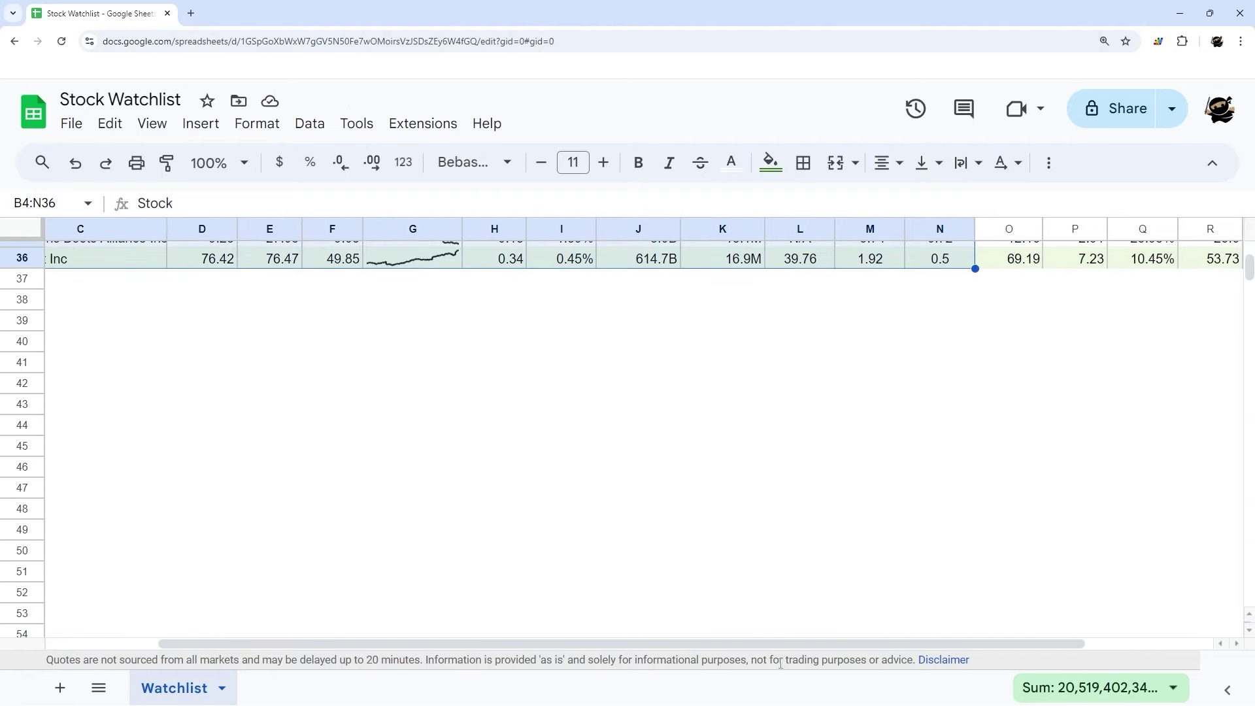
left_click_drag(776, 643, 560, 597)
scroll(308, 406, "up", 3)
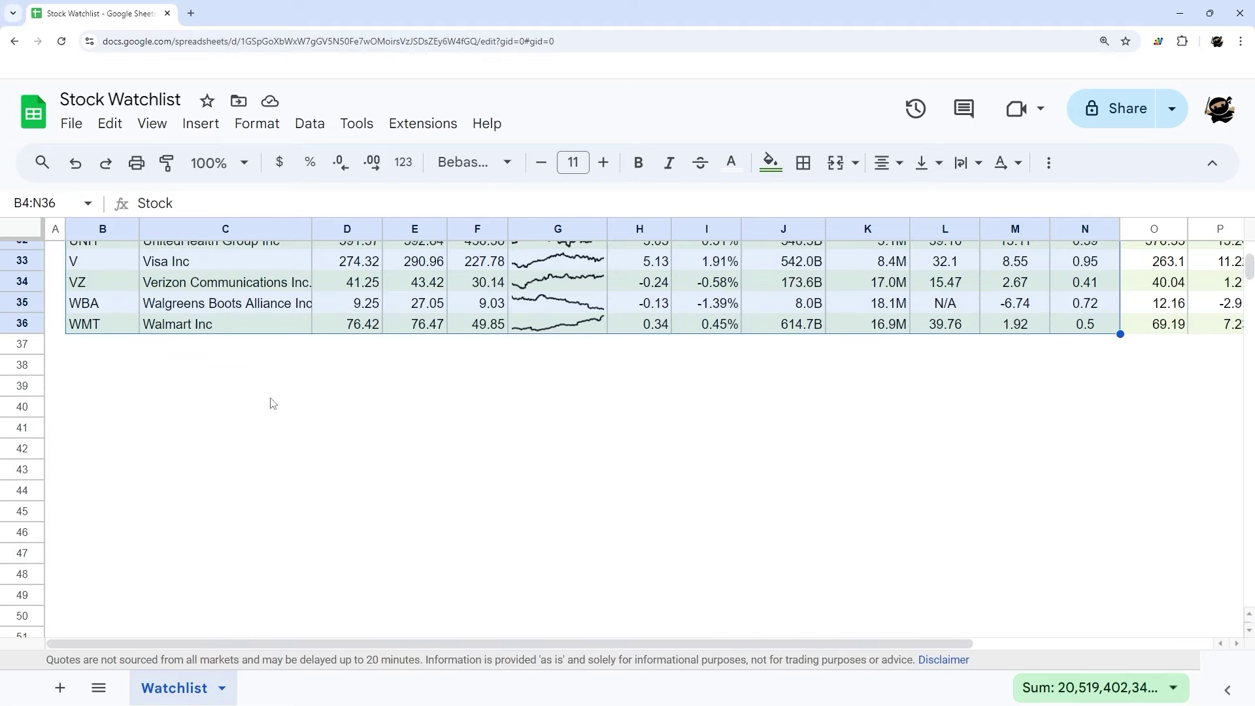
- Enter the ticker KO in cell B37, directly below the last stock in the list
left_click(100, 477)
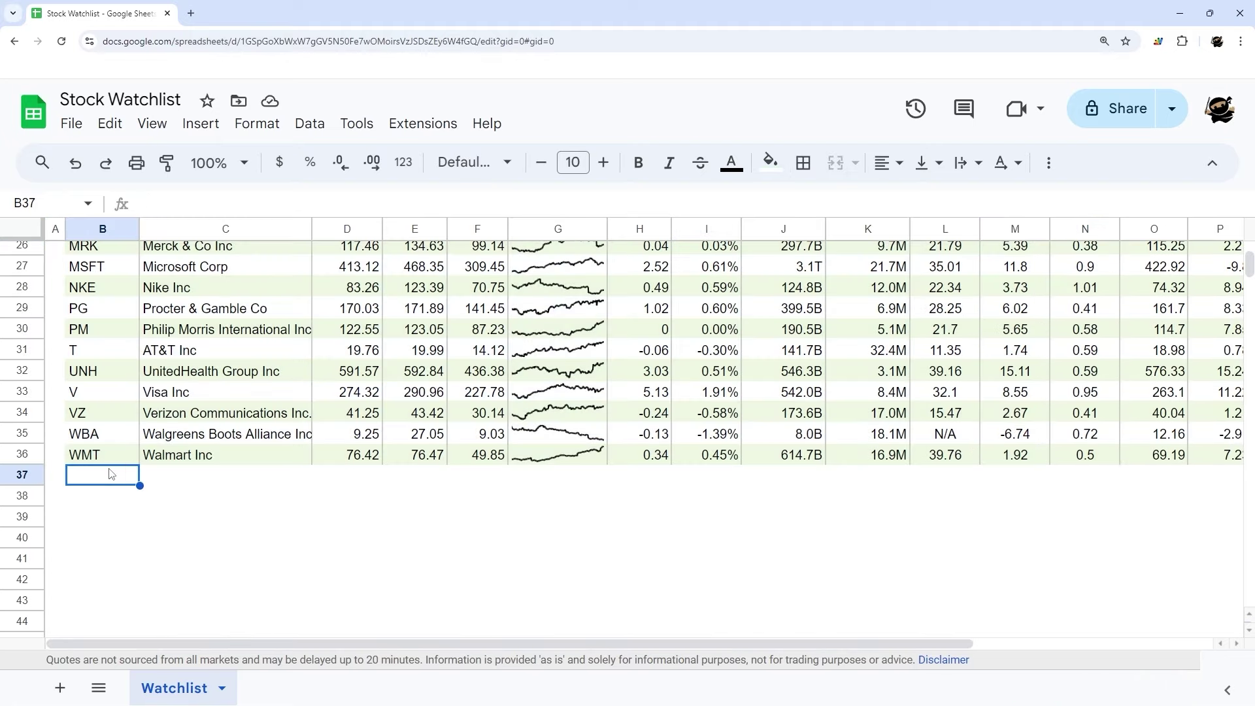
scroll(198, 454, "up", 2)
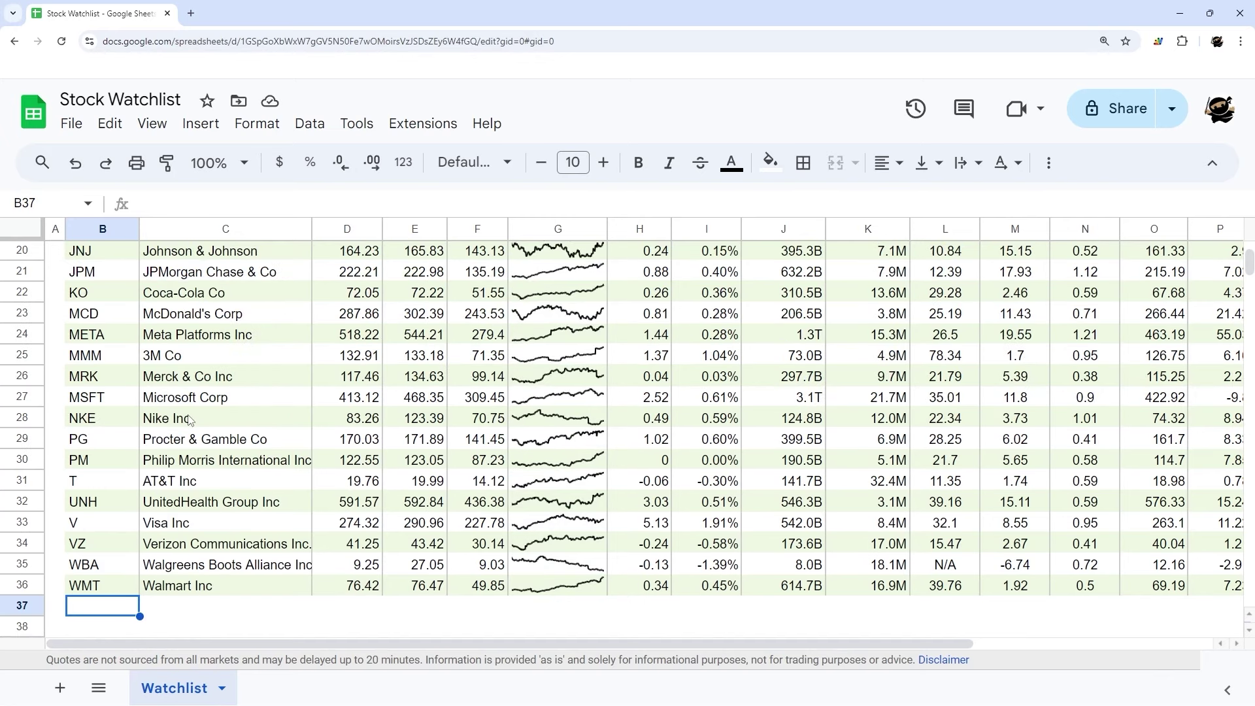
scroll(182, 402, "down", 1)
type("KO")
key("Return")
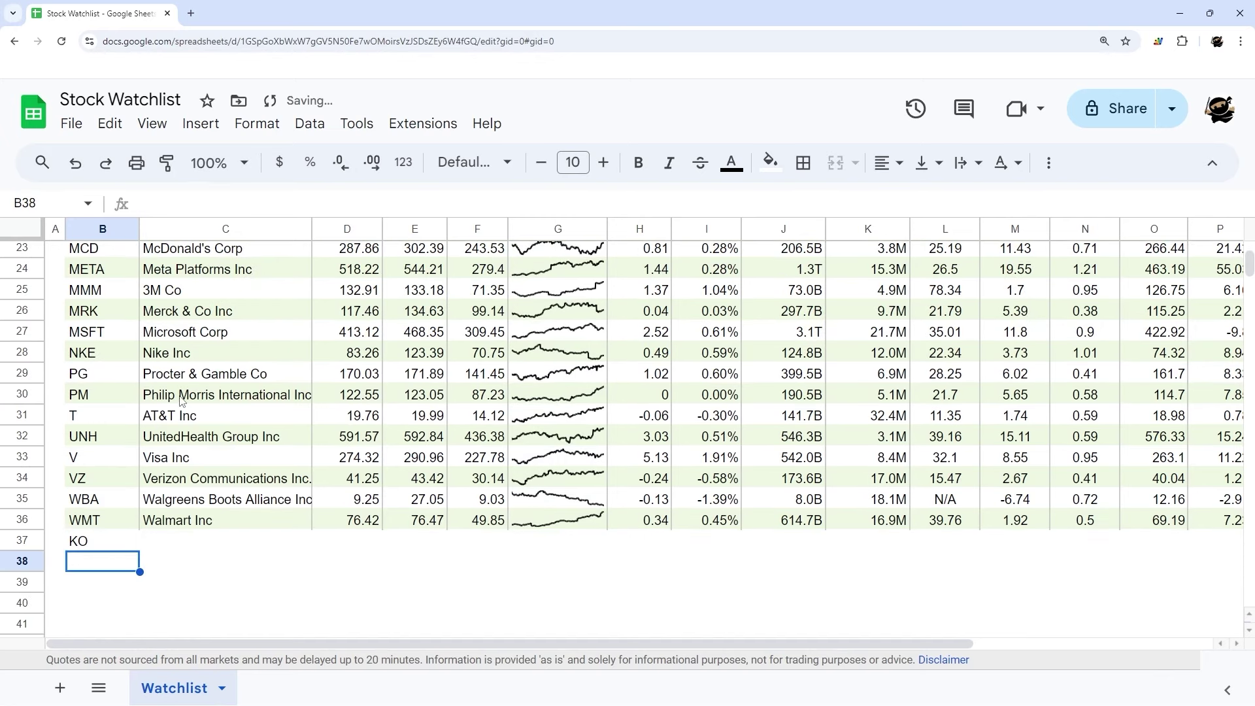
left_click(183, 542)
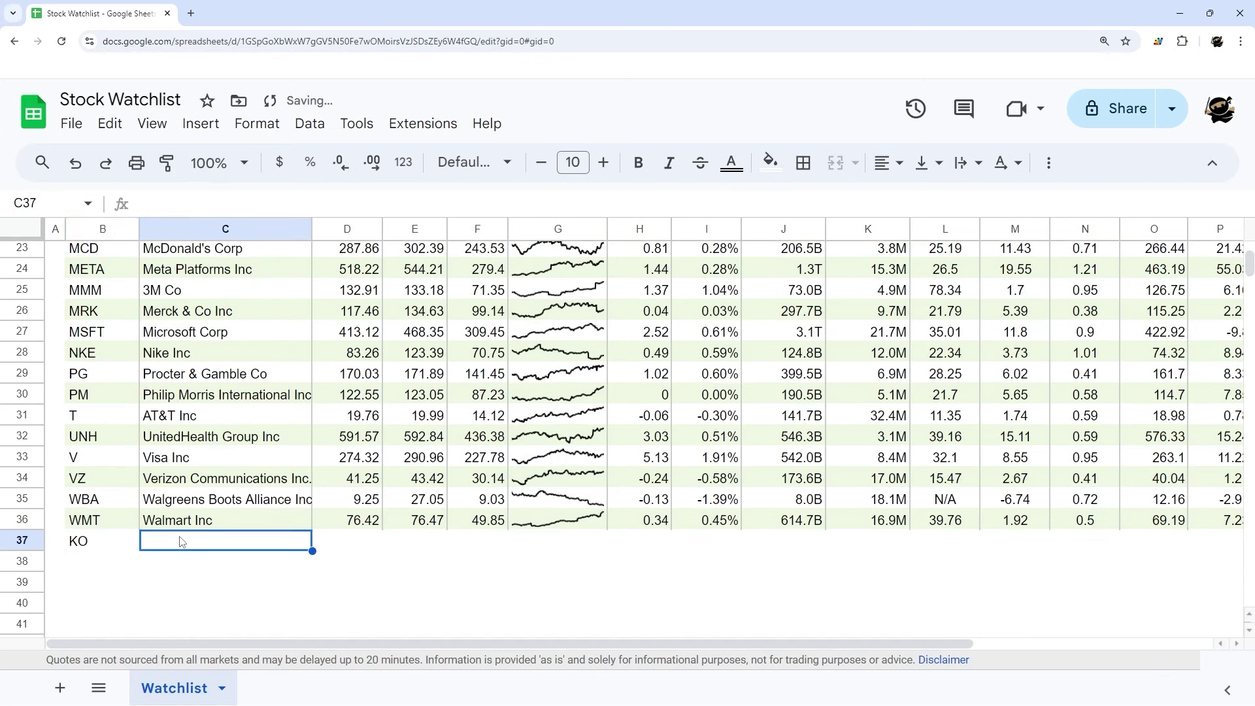
left_click(71, 544)
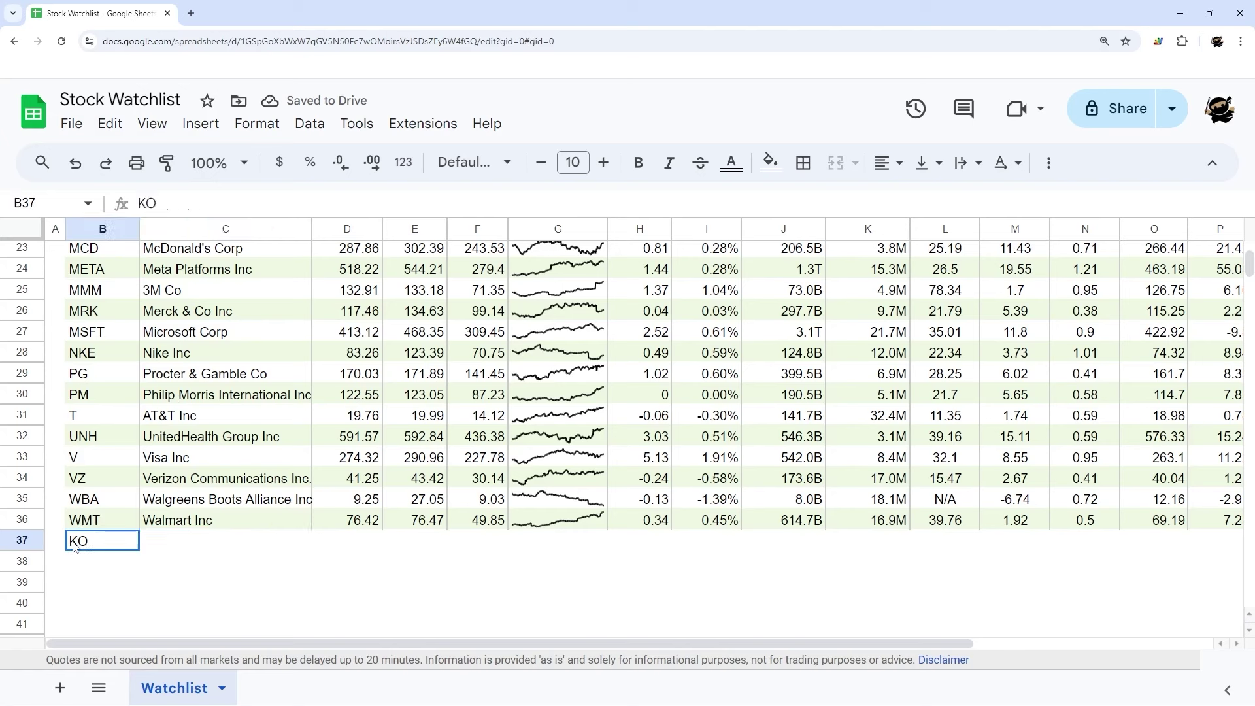
- Fill the Walmart row's formulas in C36:T36 down into row 37 for the KO ticker
left_click(230, 526)
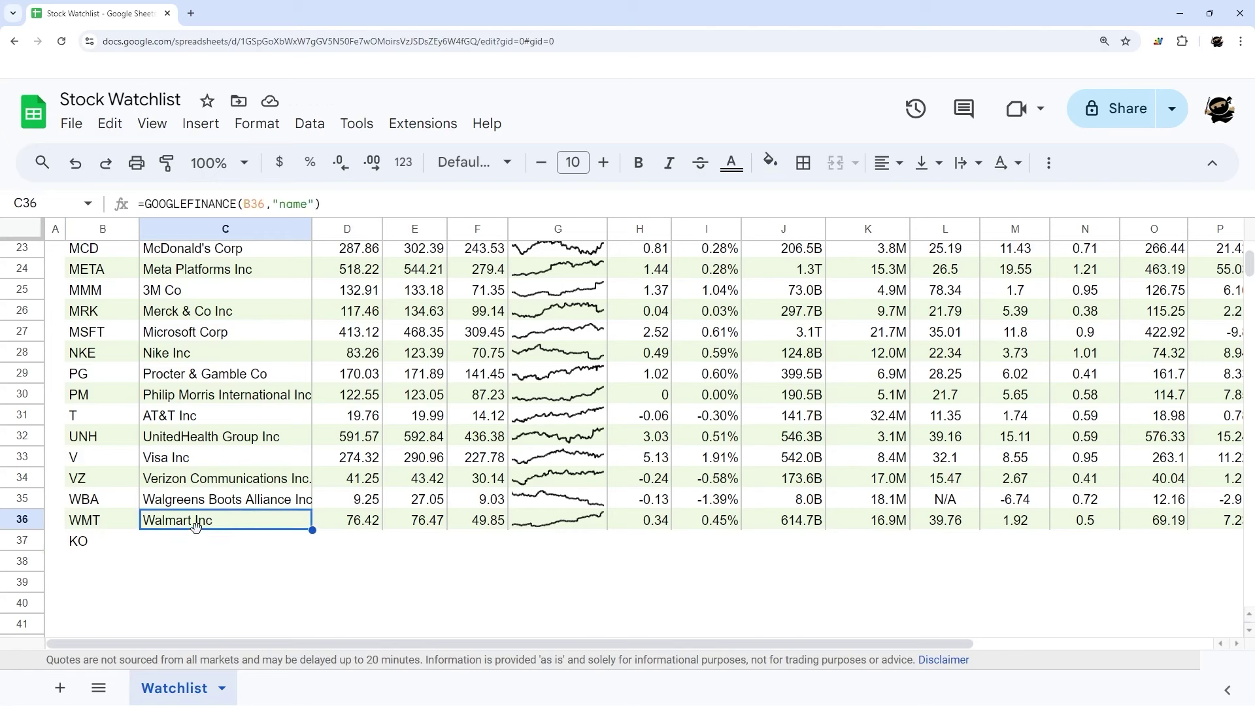
left_click_drag(286, 644, 1045, 563)
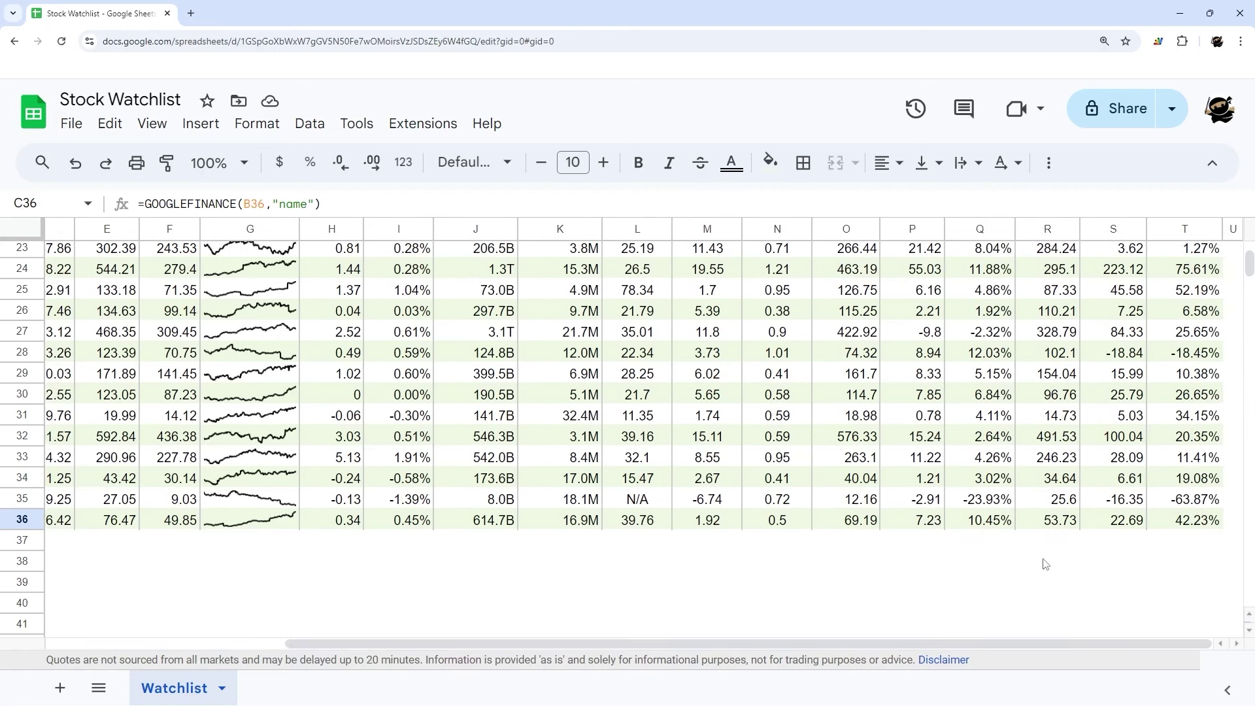
left_click(1191, 523, "shift")
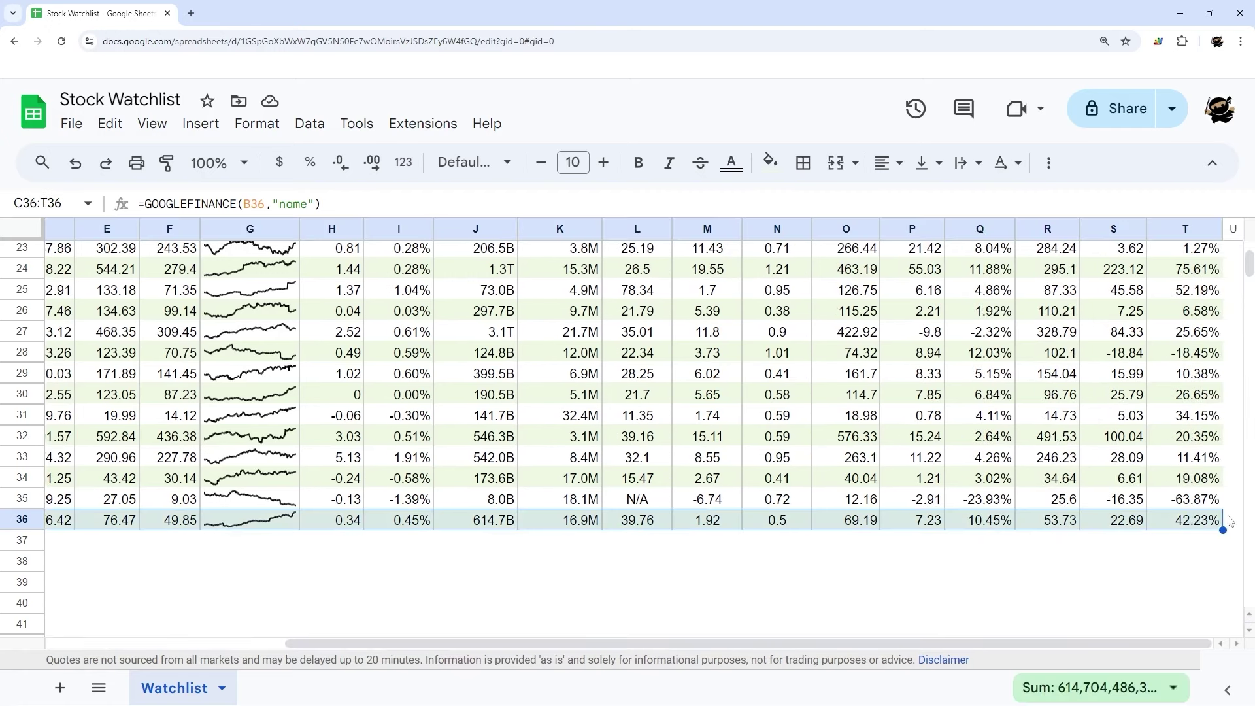
left_click_drag(1223, 529, 1223, 539)
left_click_drag(1100, 643, 665, 641)
left_click(26, 542)
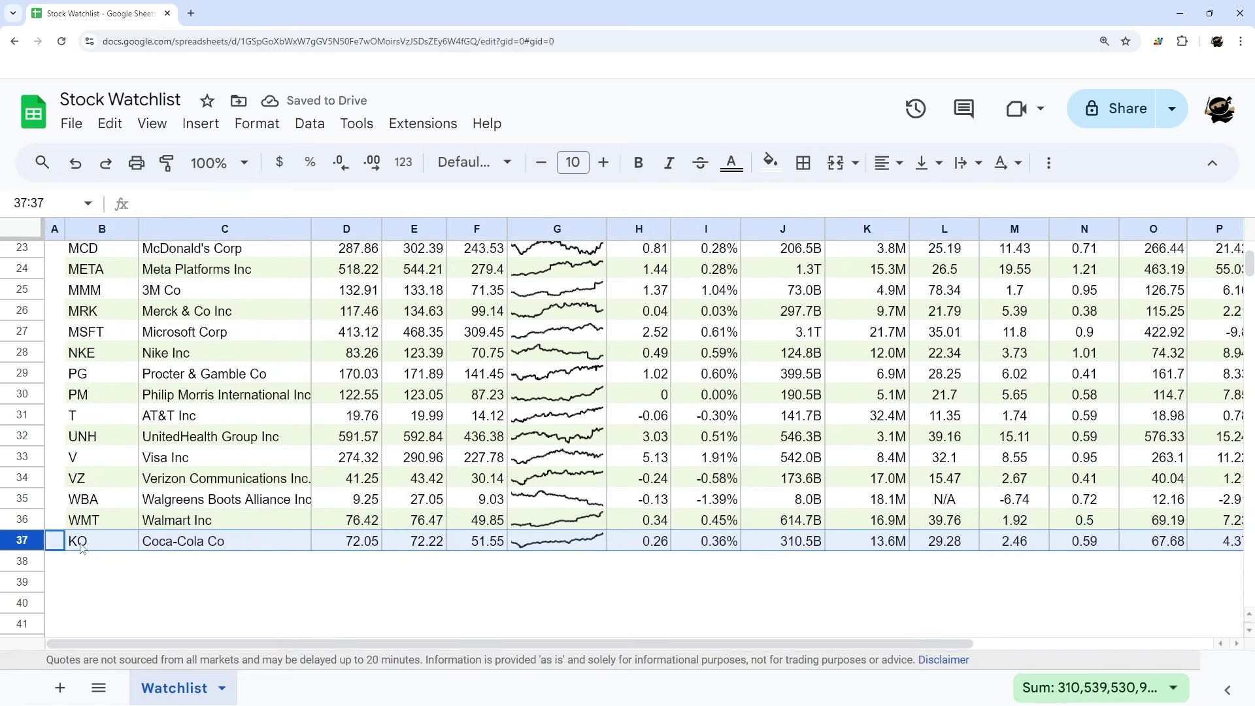
left_click(109, 545)
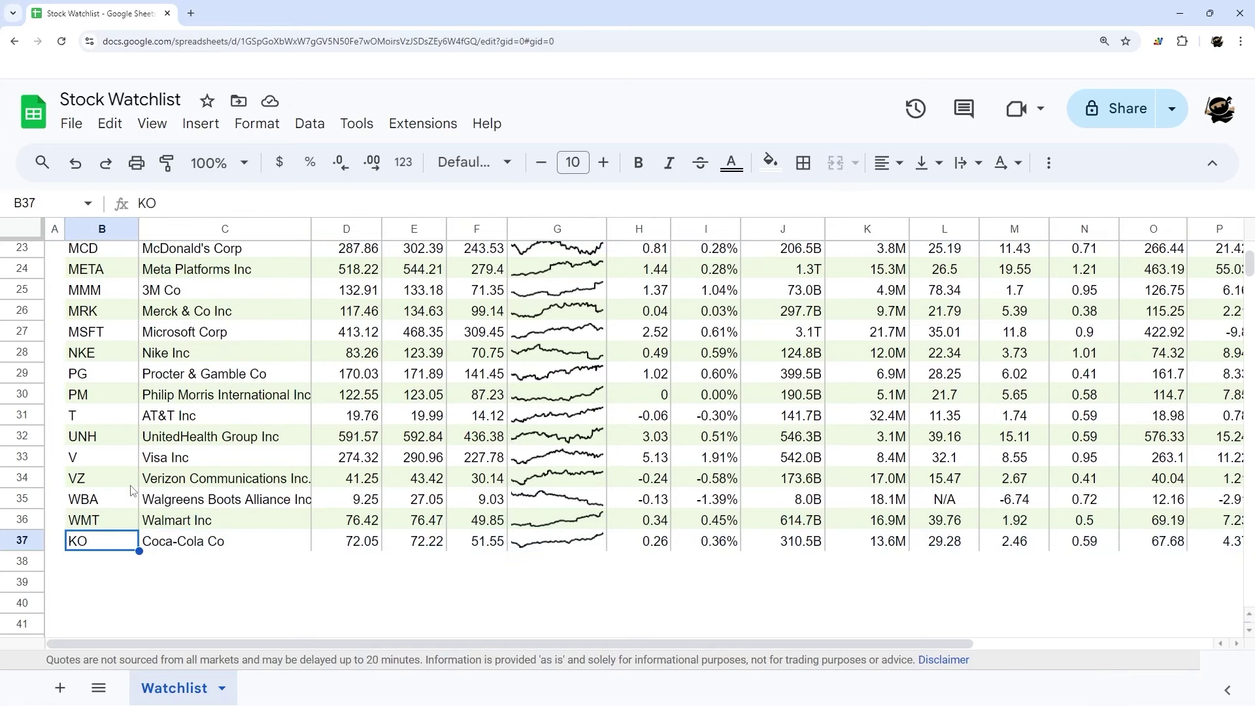
- Clear the range C32:T37 and refill it with the AT&T row's formulas from row 31
left_click_drag(173, 437, 1179, 551)
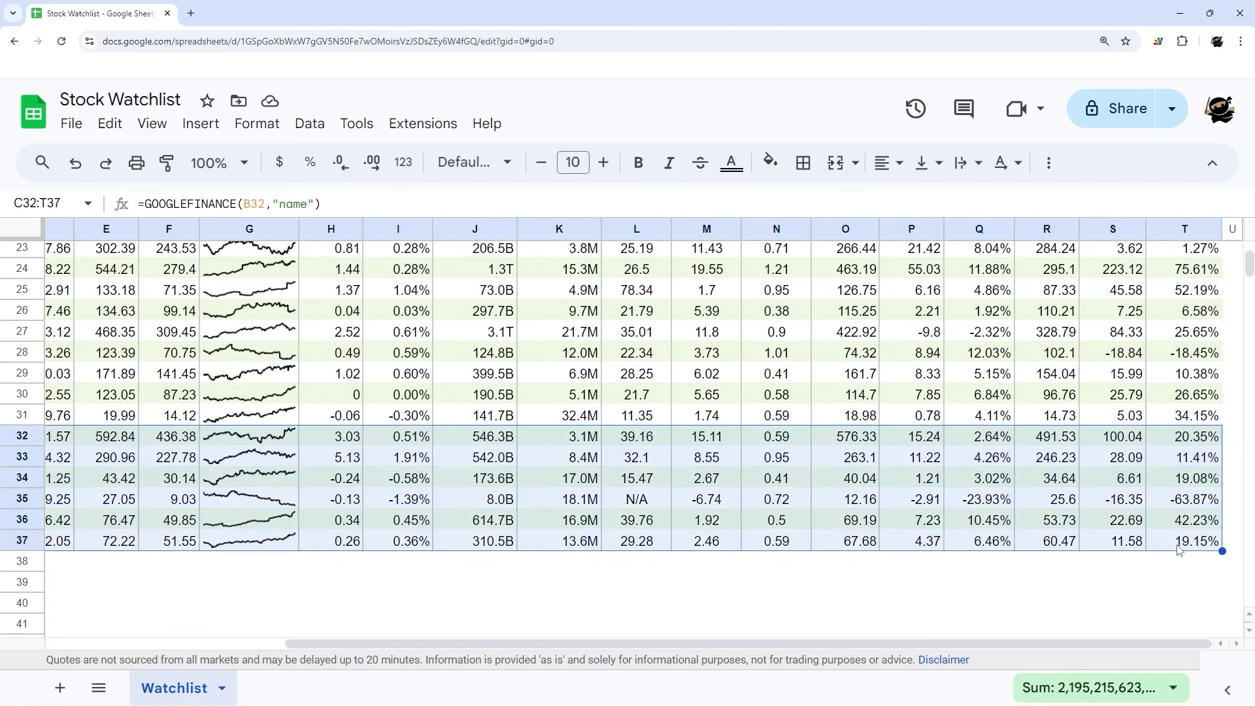
key("Delete")
left_click_drag(1104, 640, 865, 643)
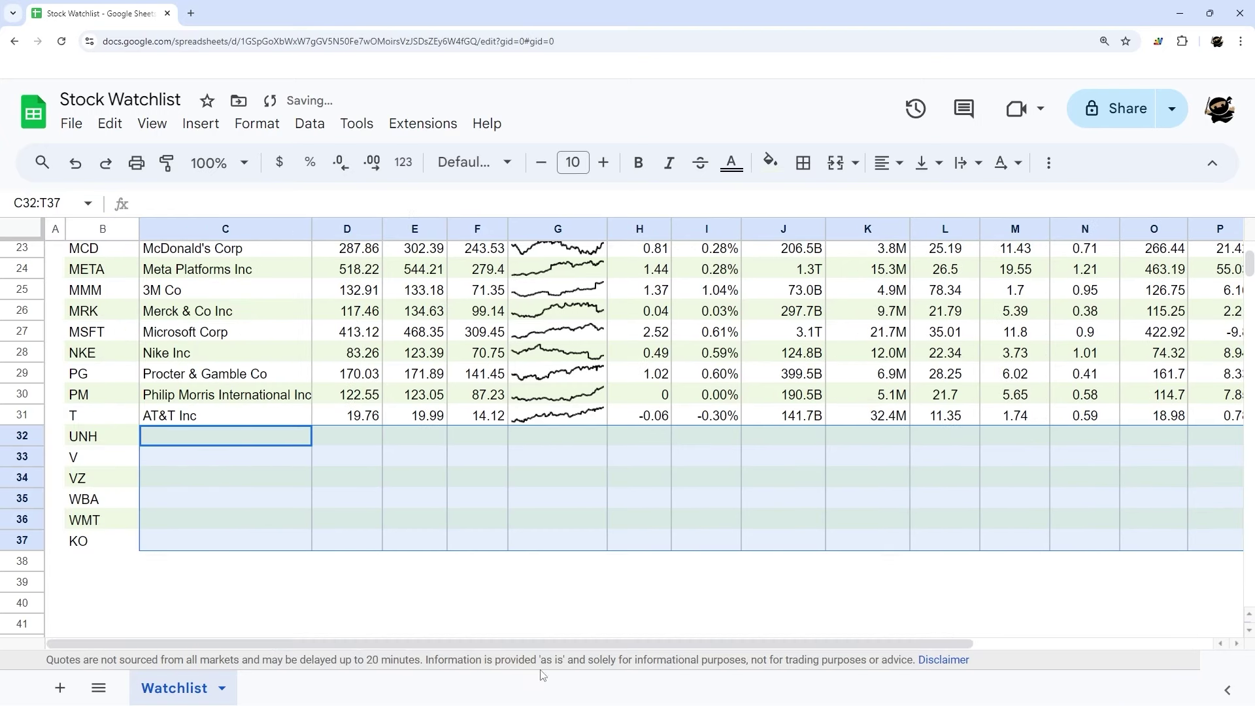
left_click_drag(180, 419, 1219, 549)
left_click_drag(1102, 640, 560, 651)
- Delete the empty rows from row 39 to the end of the sheet, and delete the extra KO row 37
left_click(19, 537)
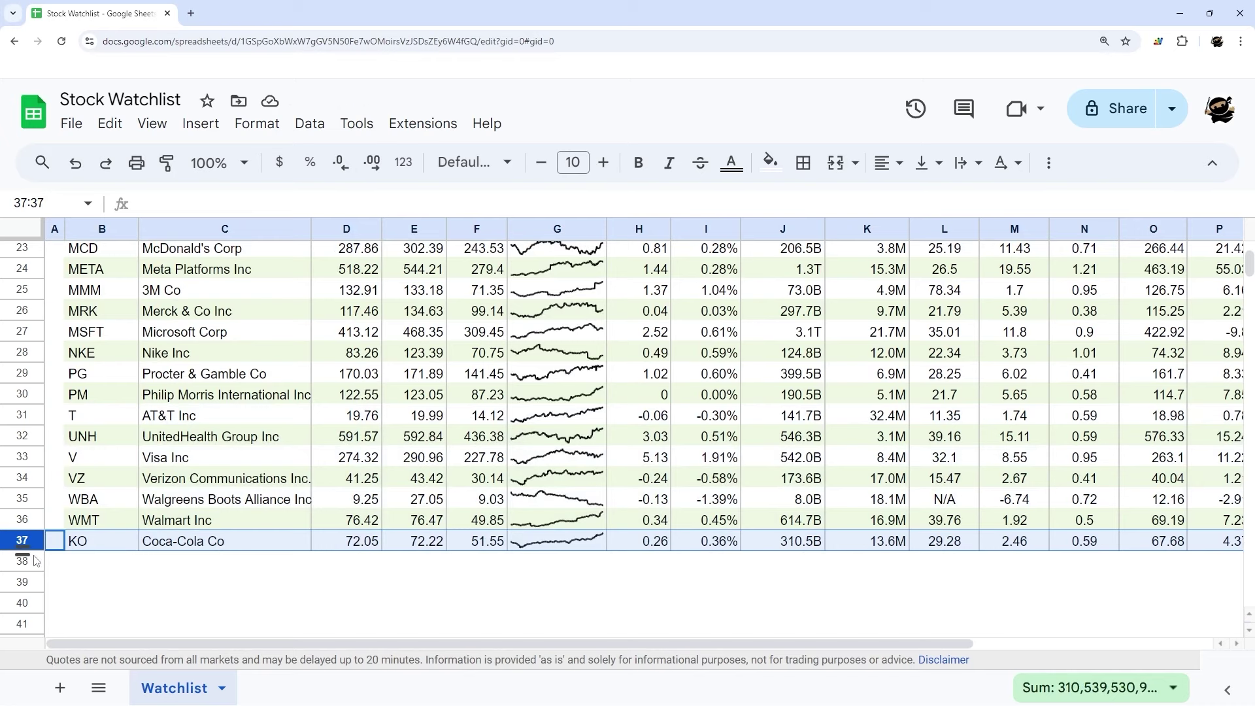
left_click(29, 582)
scroll(324, 400, "down", 20)
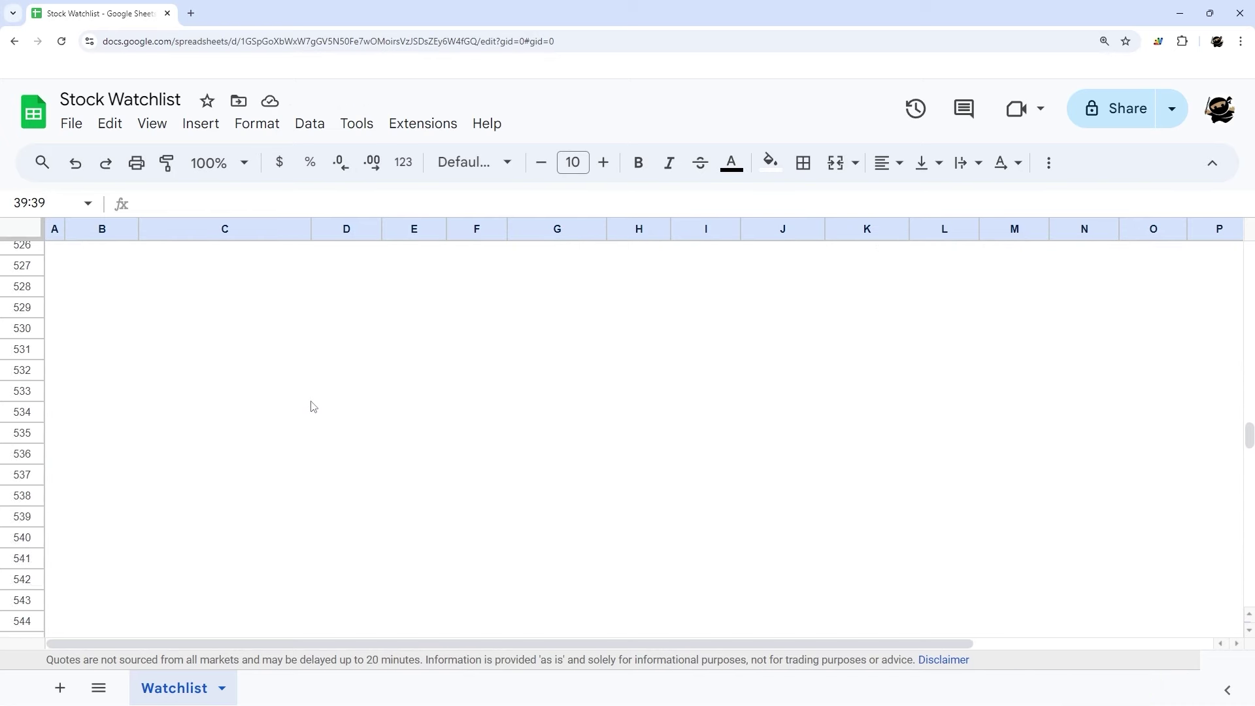
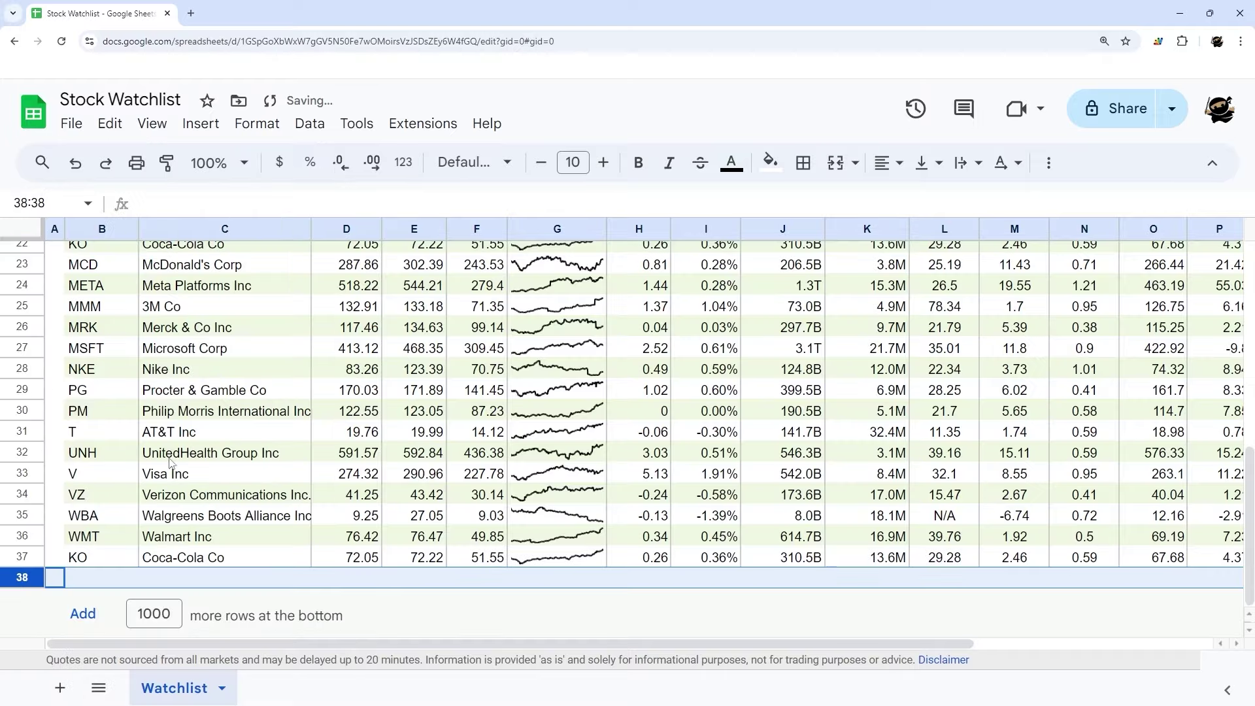
right_click(26, 557)
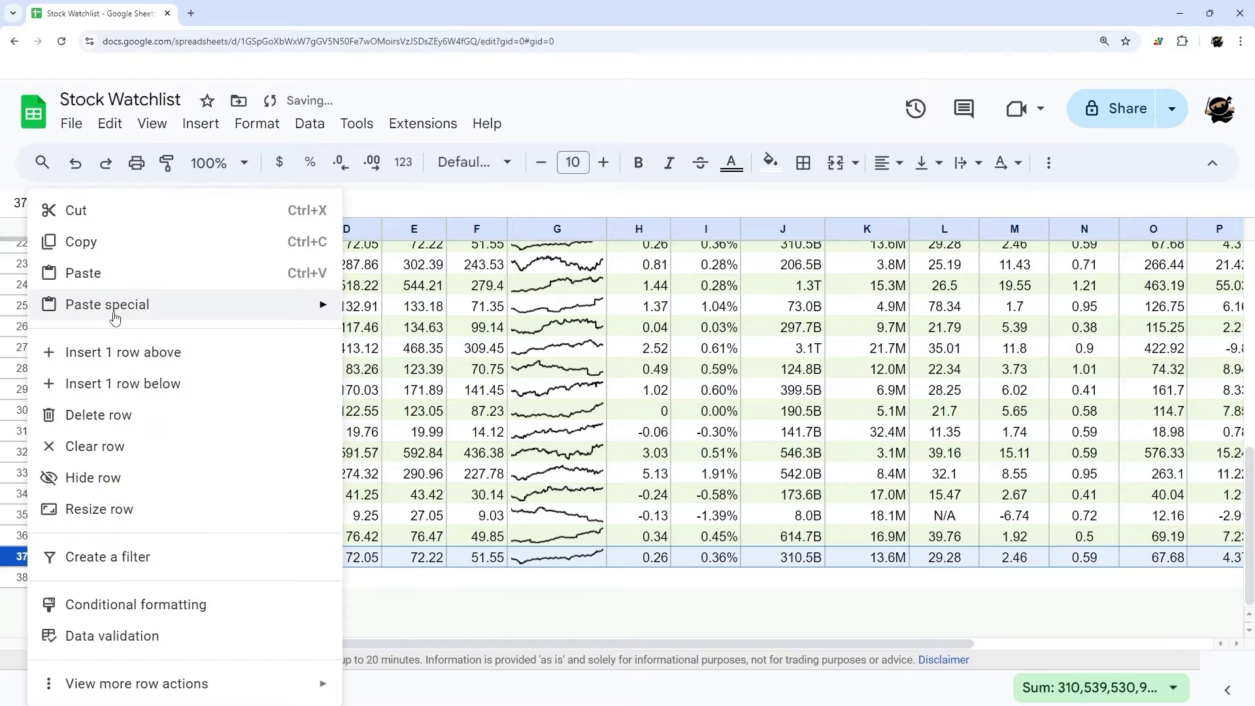
left_click(81, 414)
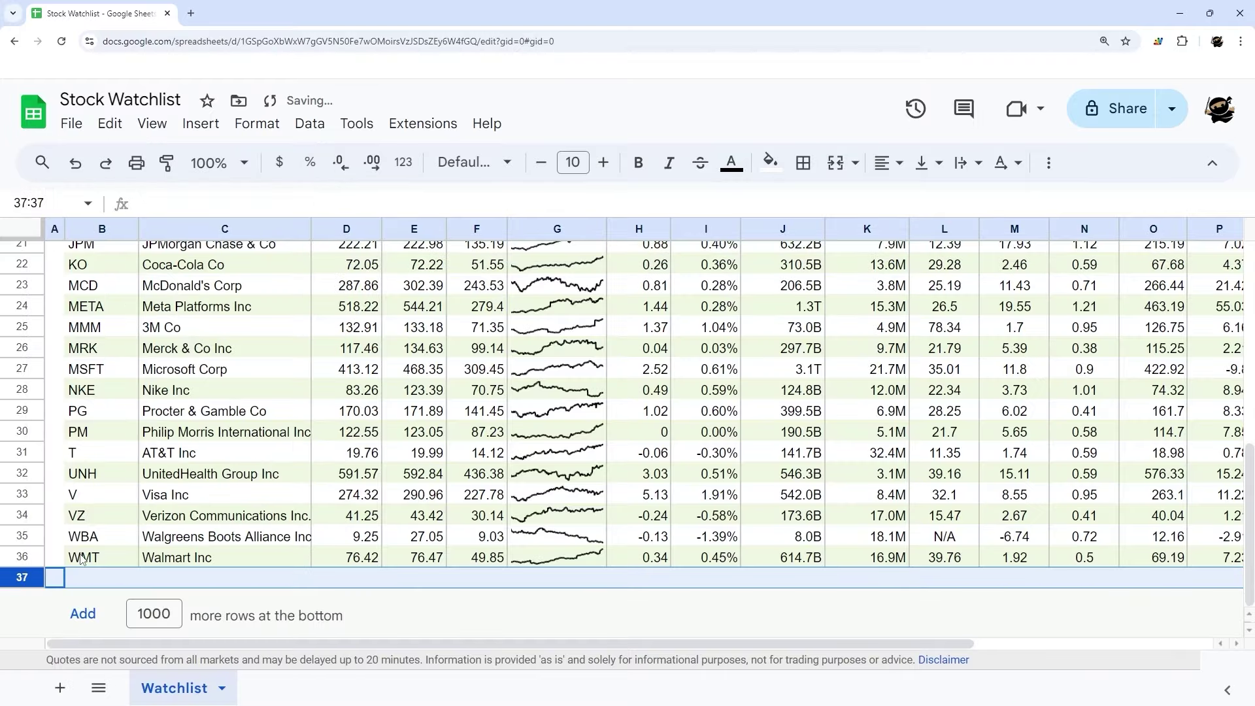
- Add medium-thick black borders along the top, left and bottom edges of the main stock table B4:N36
left_click_drag(81, 559, 1096, 371)
left_click(804, 162)
left_click(987, 208)
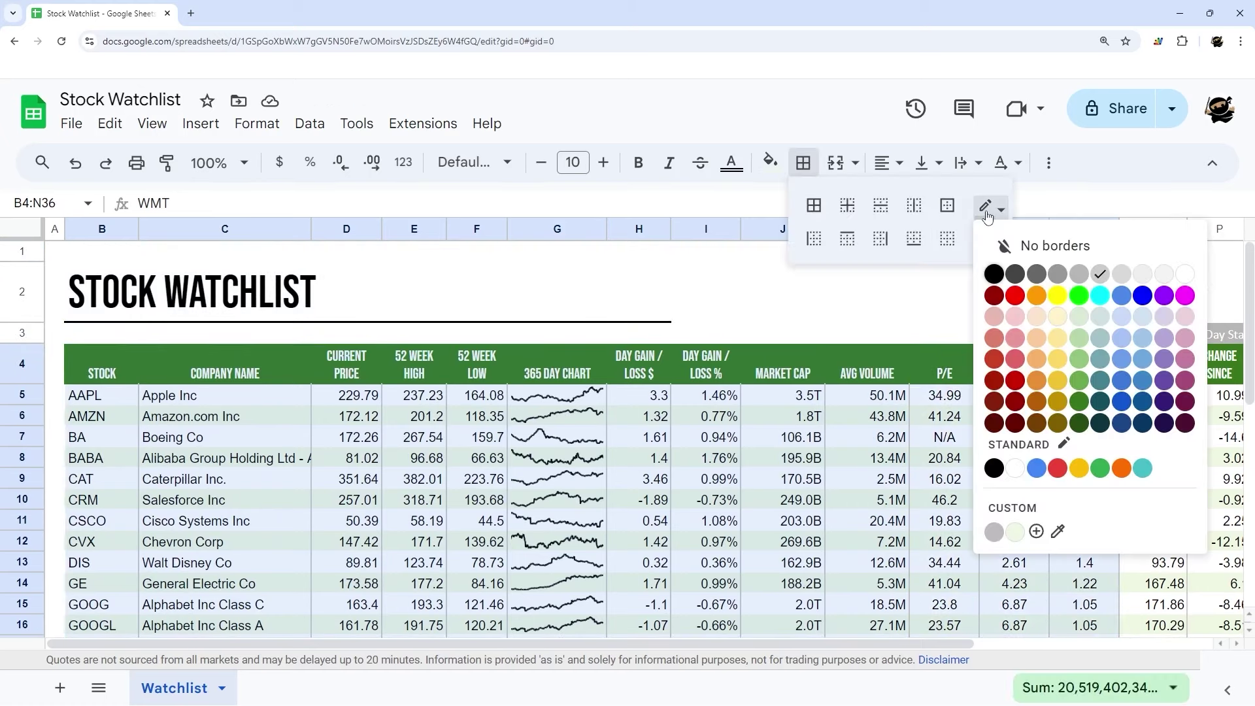
left_click(987, 237)
left_click(990, 238)
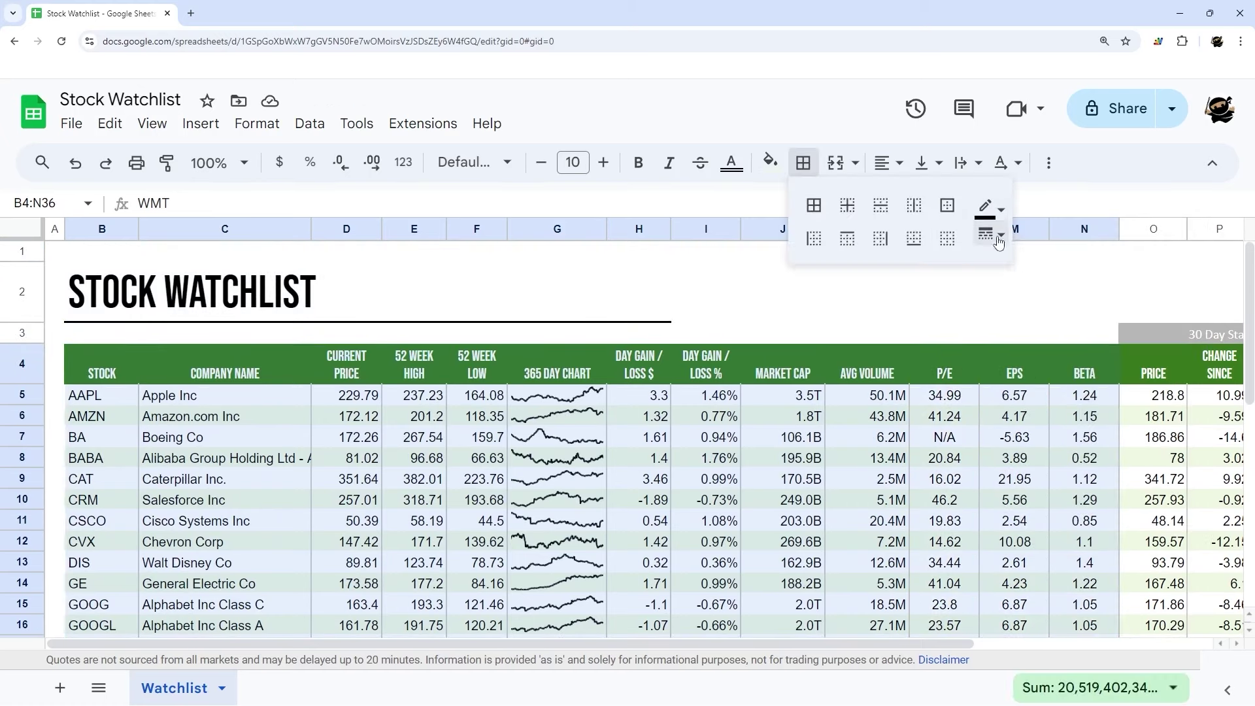
left_click(990, 239)
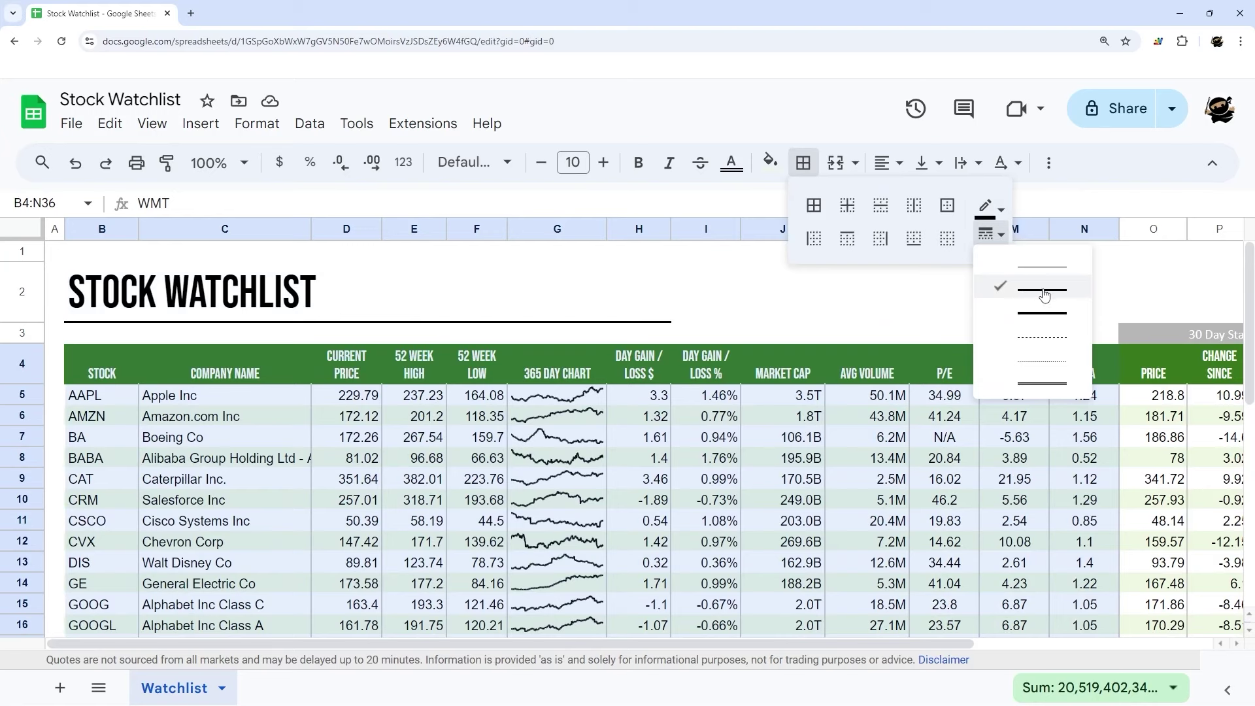
left_click(904, 259)
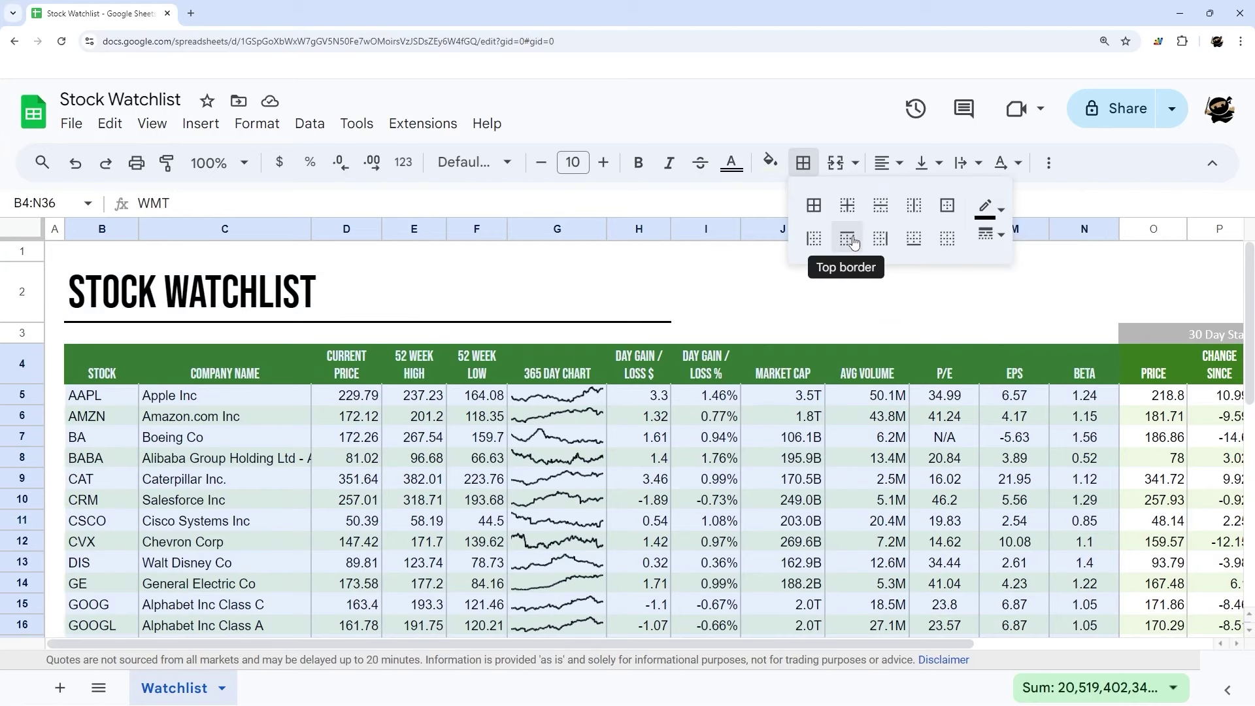
left_click(854, 242)
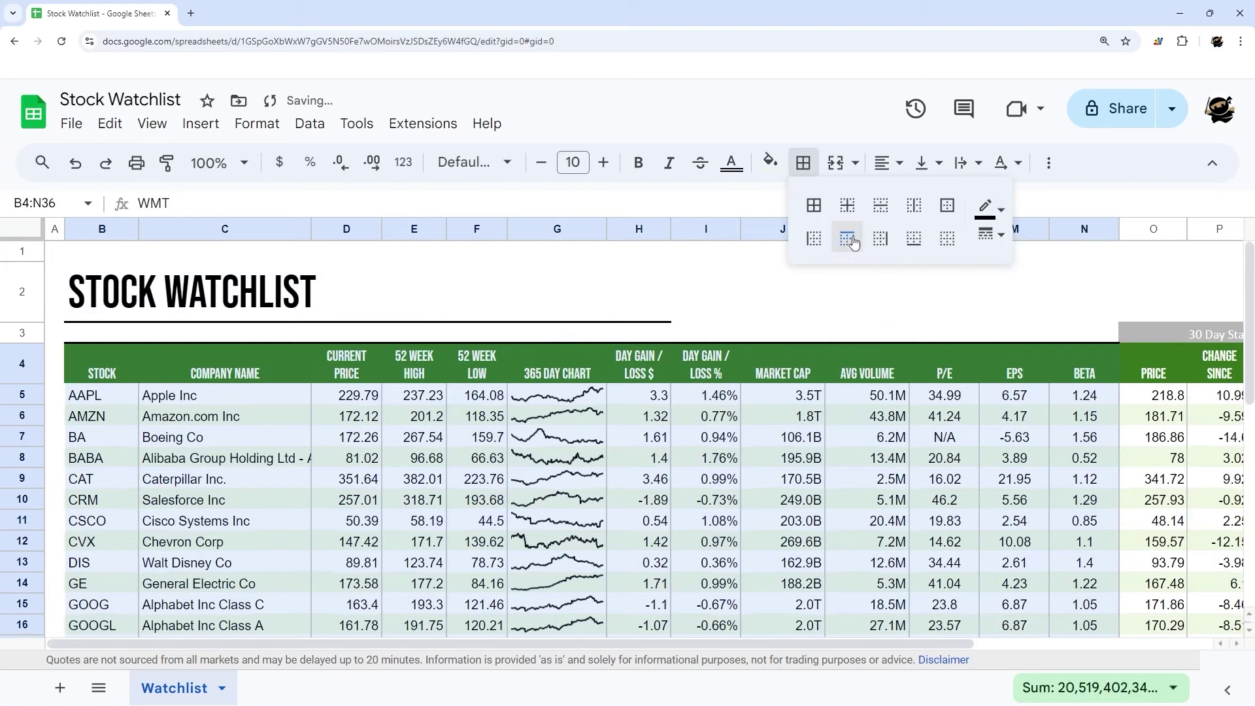
left_click(814, 239)
scroll(842, 262, "down", 6)
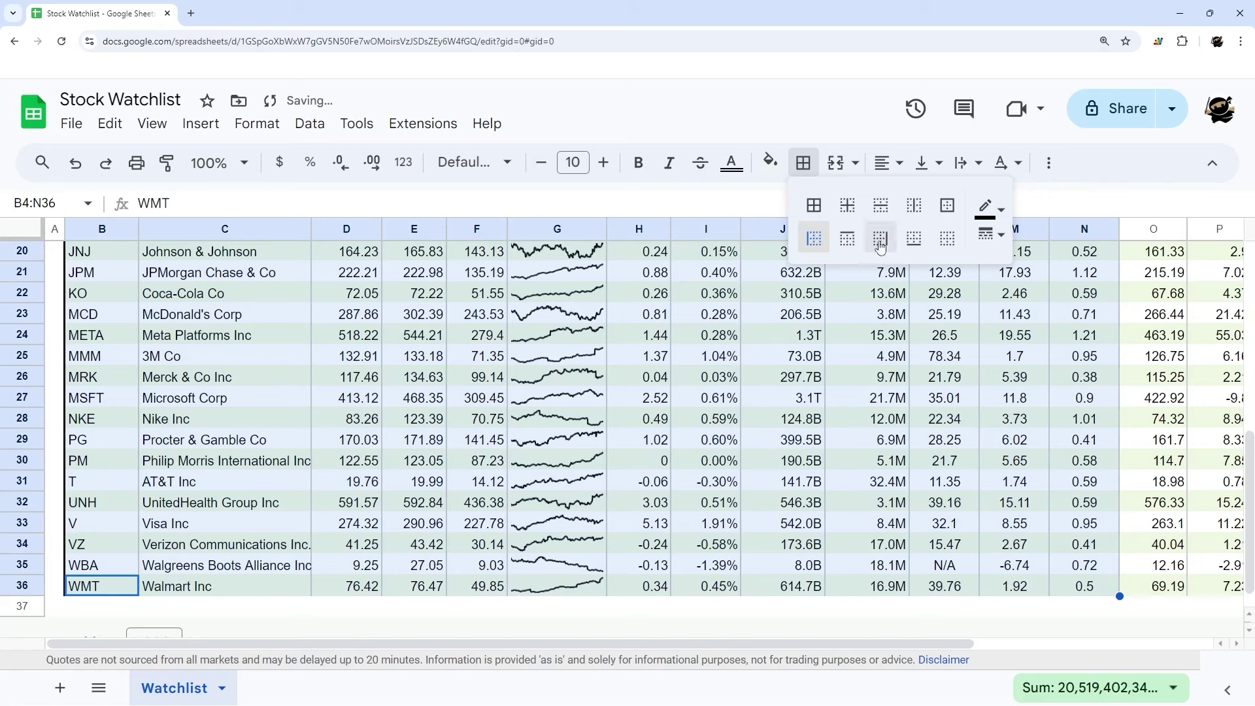
left_click(914, 239)
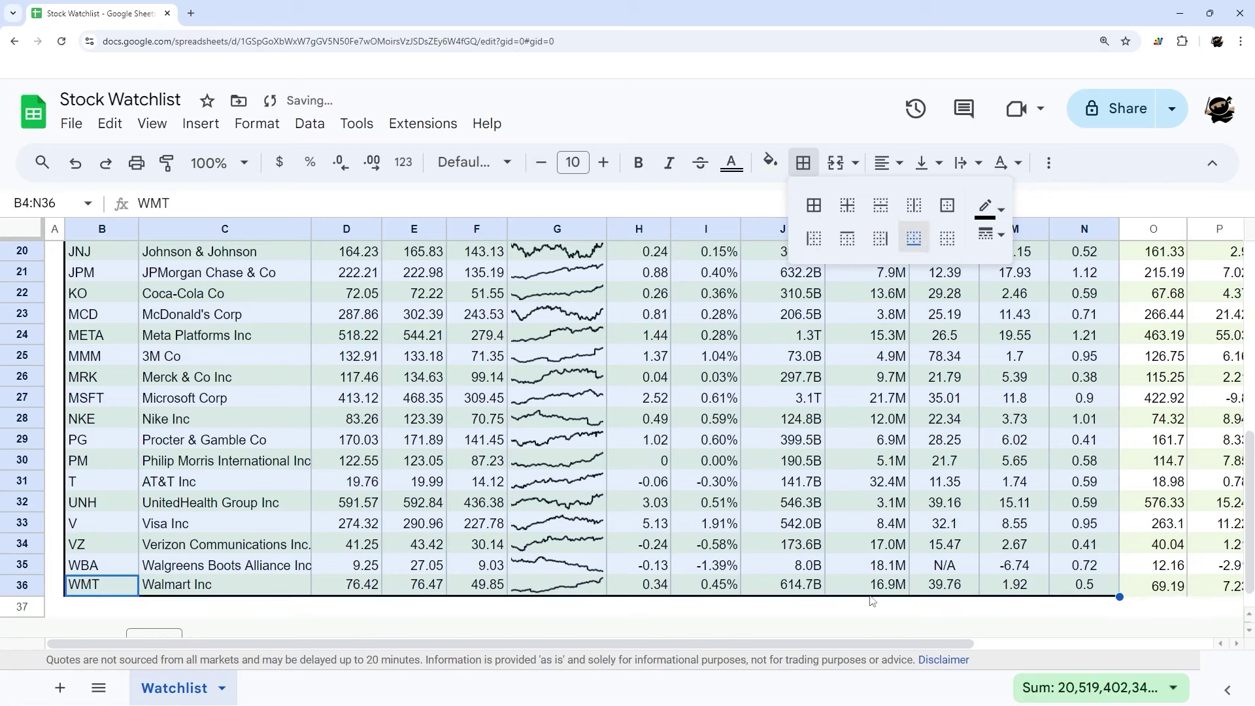
scroll(1039, 366, "up", 6)
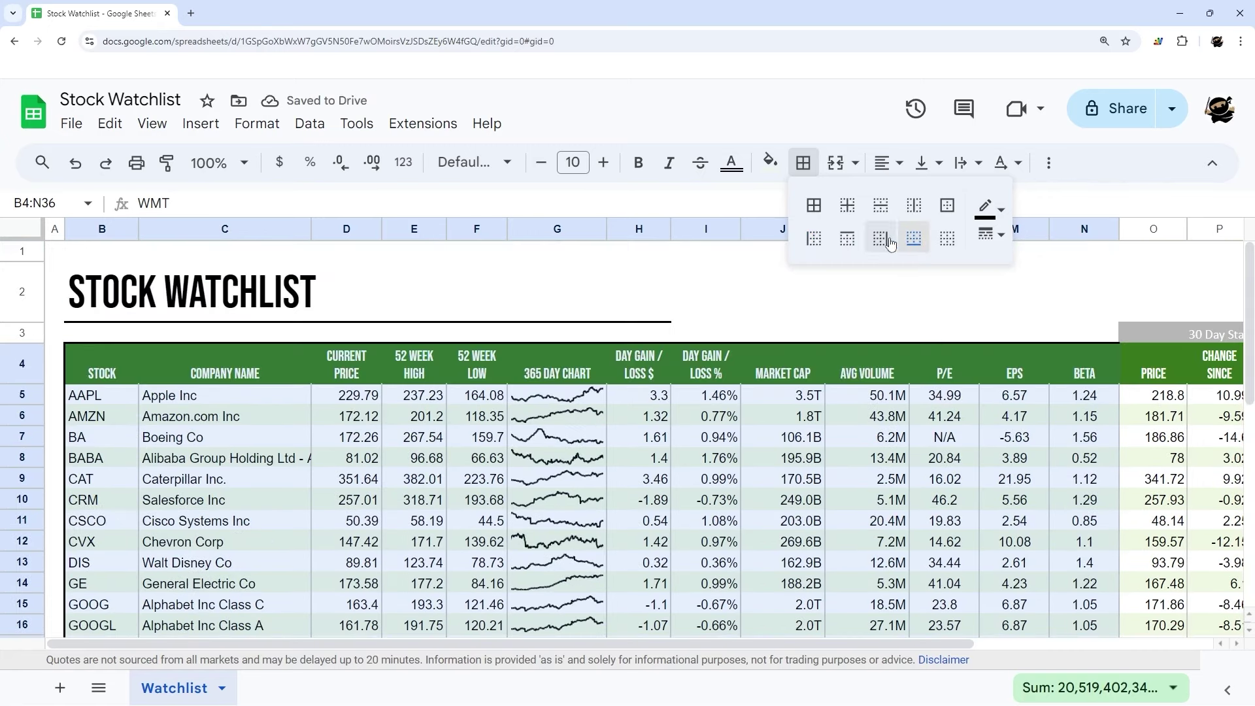
- Add medium-thick black borders along the top, right and bottom edges of the stats section O3:T36
left_click_drag(1146, 355, 1252, 366)
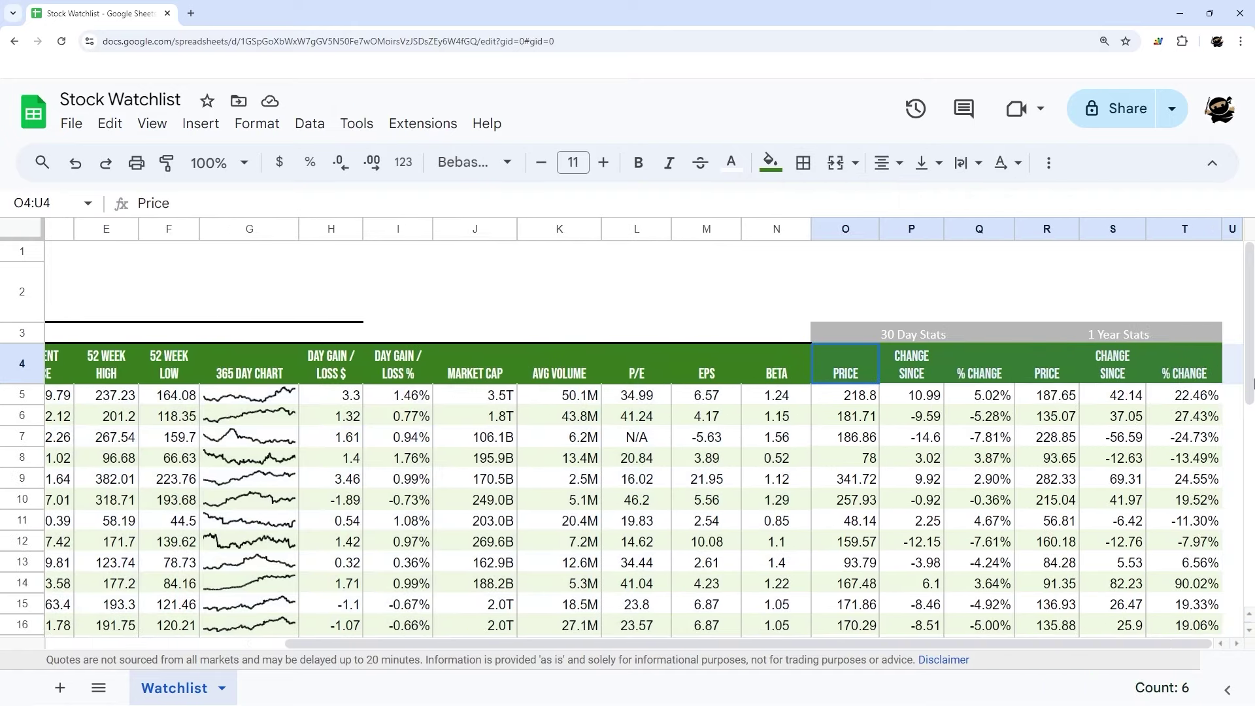
left_click(877, 331)
scroll(1156, 445, "down", 1)
scroll(1157, 444, "down", 5)
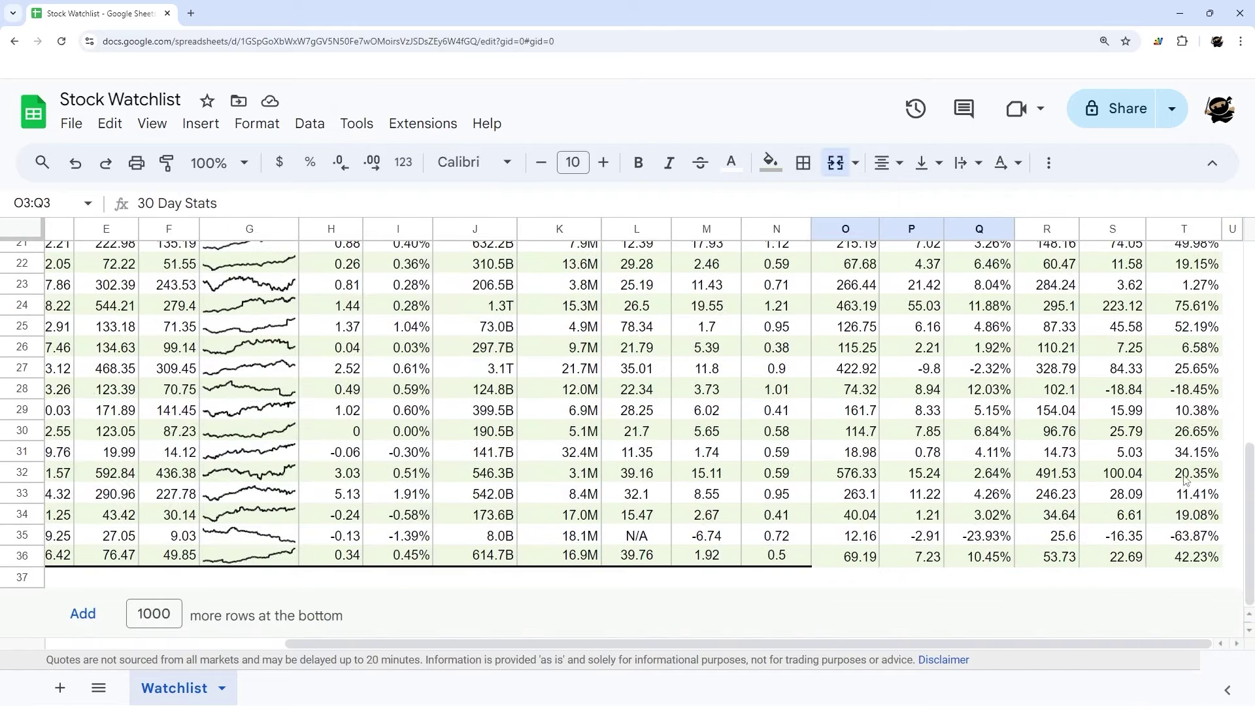
left_click(1192, 556, "shift")
scroll(980, 392, "up", 10)
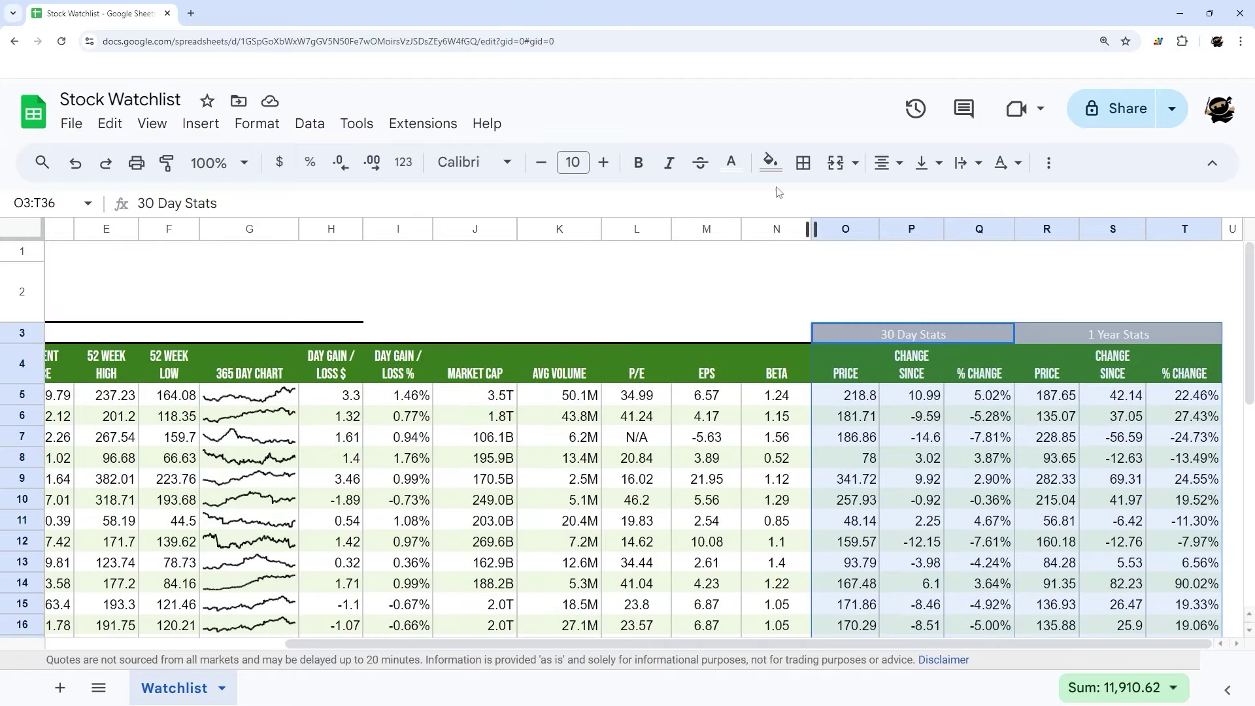
left_click(803, 163)
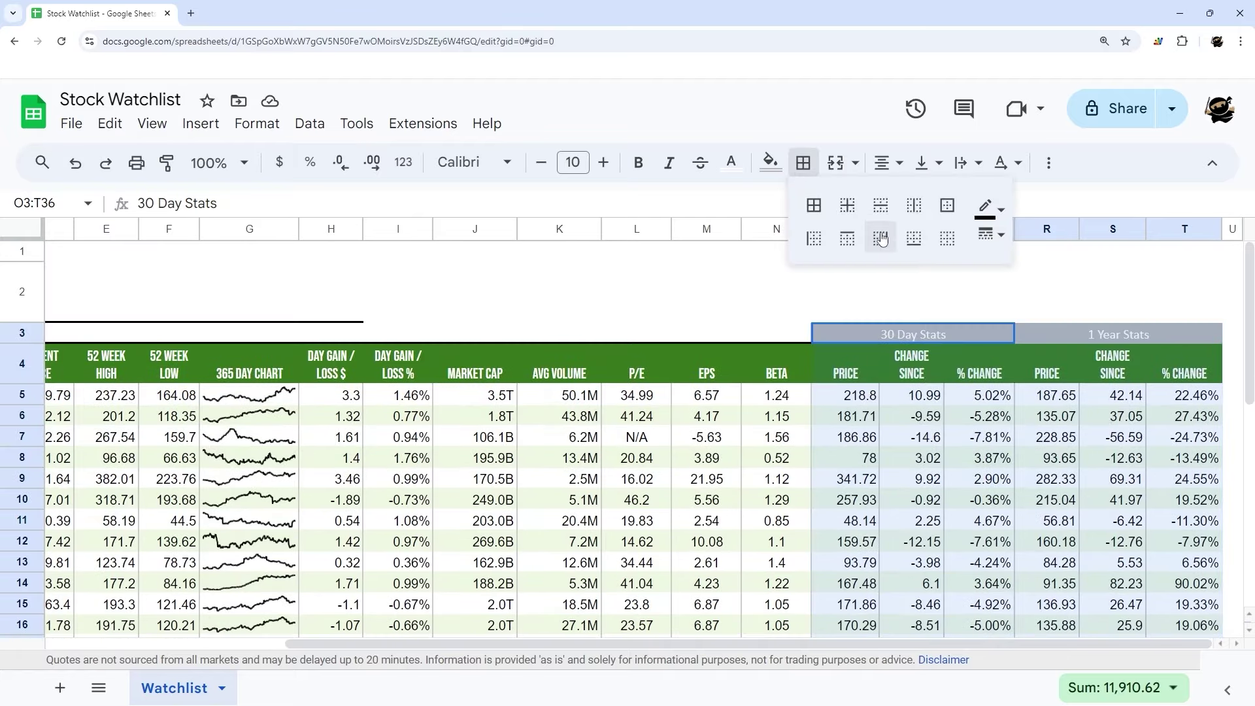
left_click(845, 238)
left_click(886, 243)
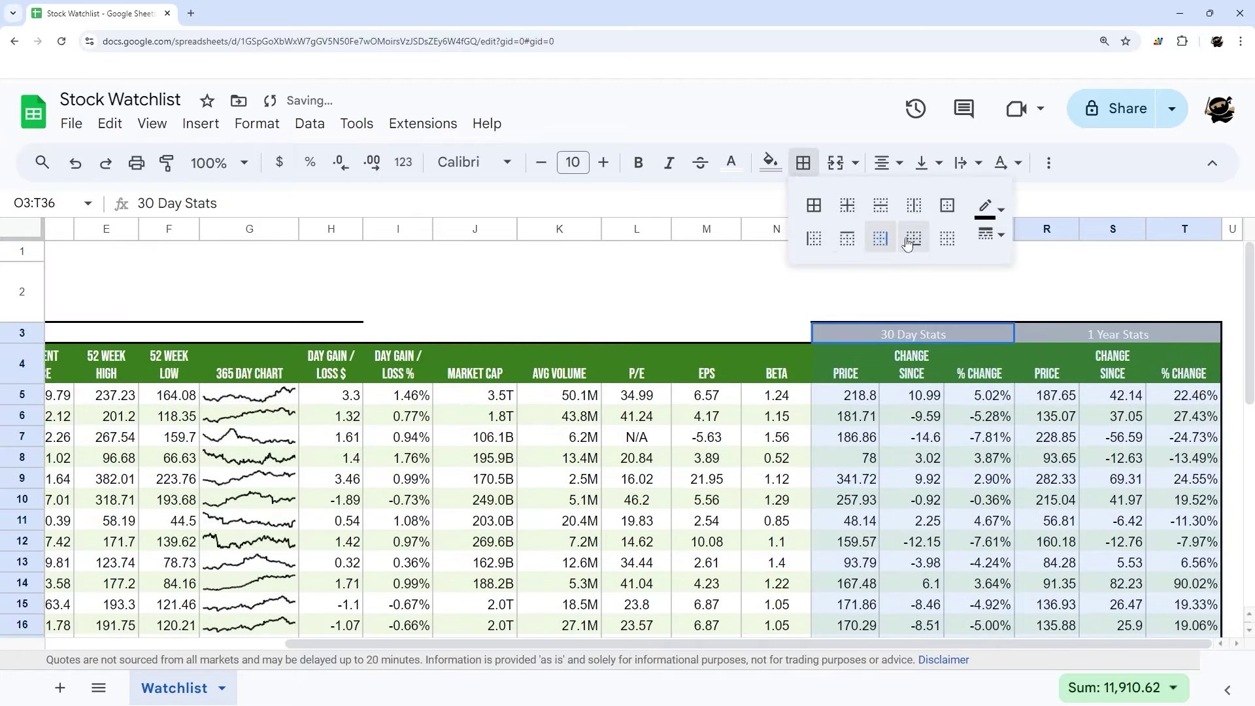
left_click(914, 239)
scroll(962, 383, "down", 6)
left_click(963, 377)
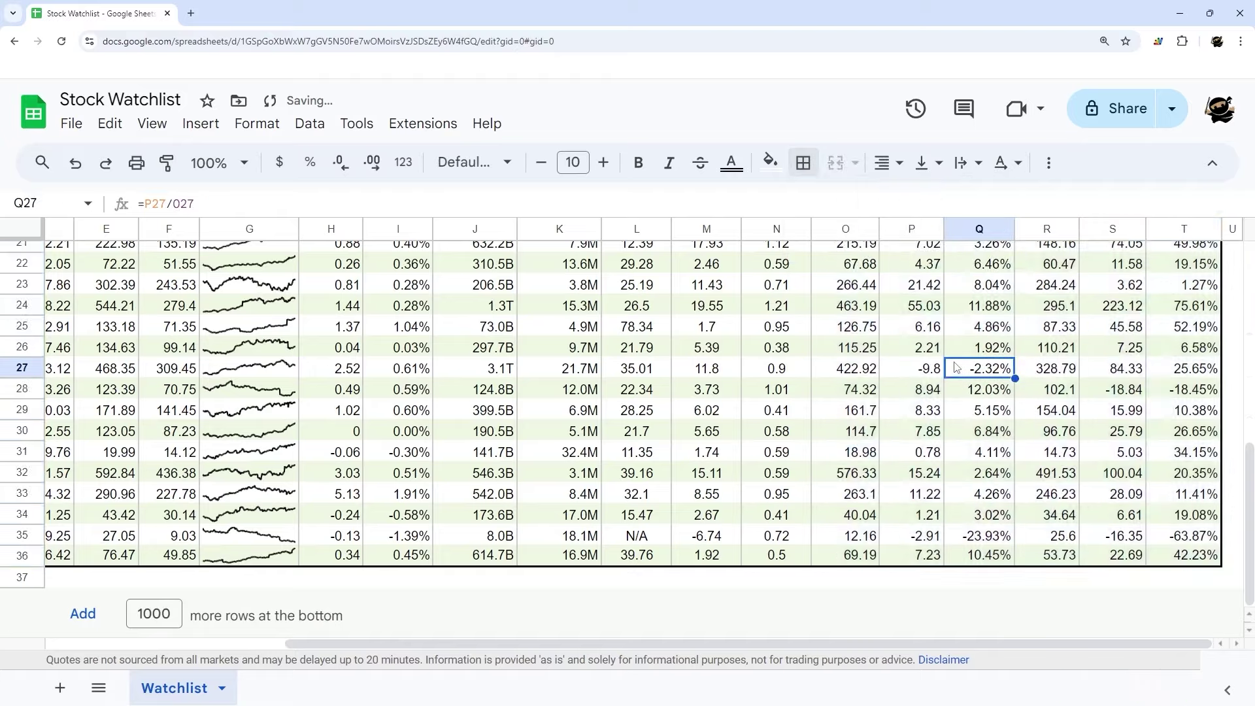
- Add a medium-thick black left border to the merged 30 Day Stats heading in O3:Q3
scroll(963, 378, "up", 6)
left_click(830, 302)
left_click(803, 162)
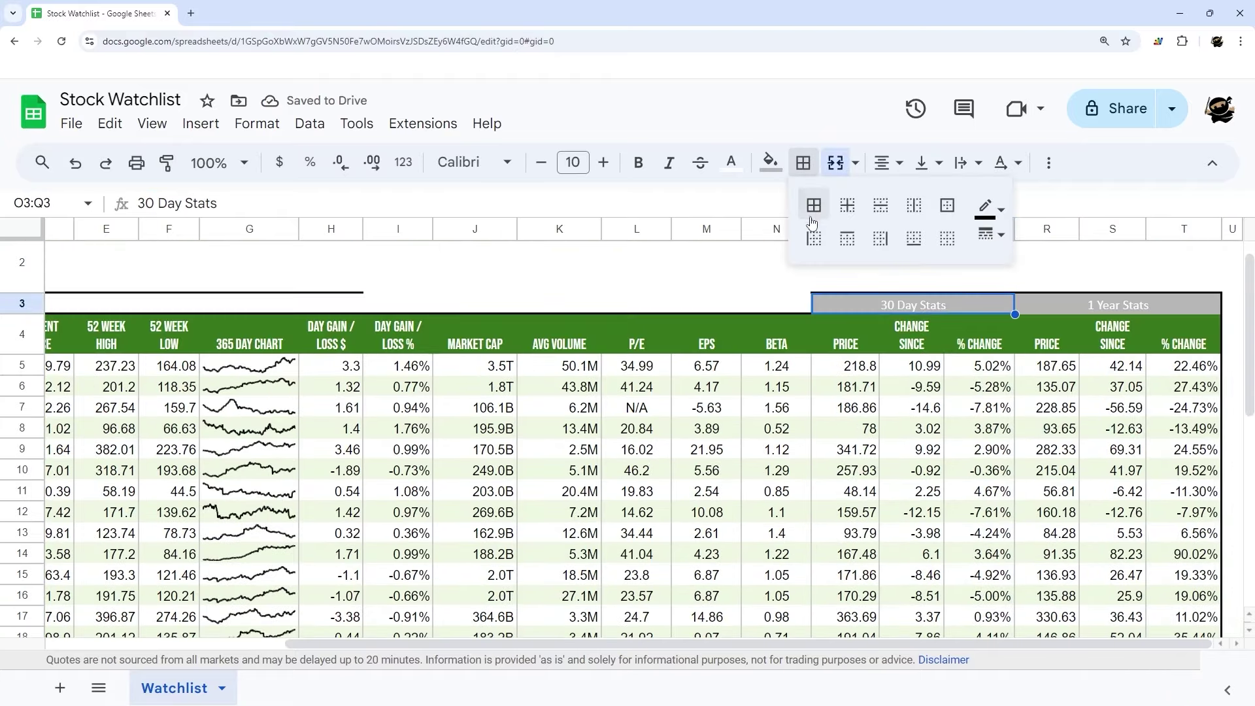
left_click(815, 223)
left_click(786, 302)
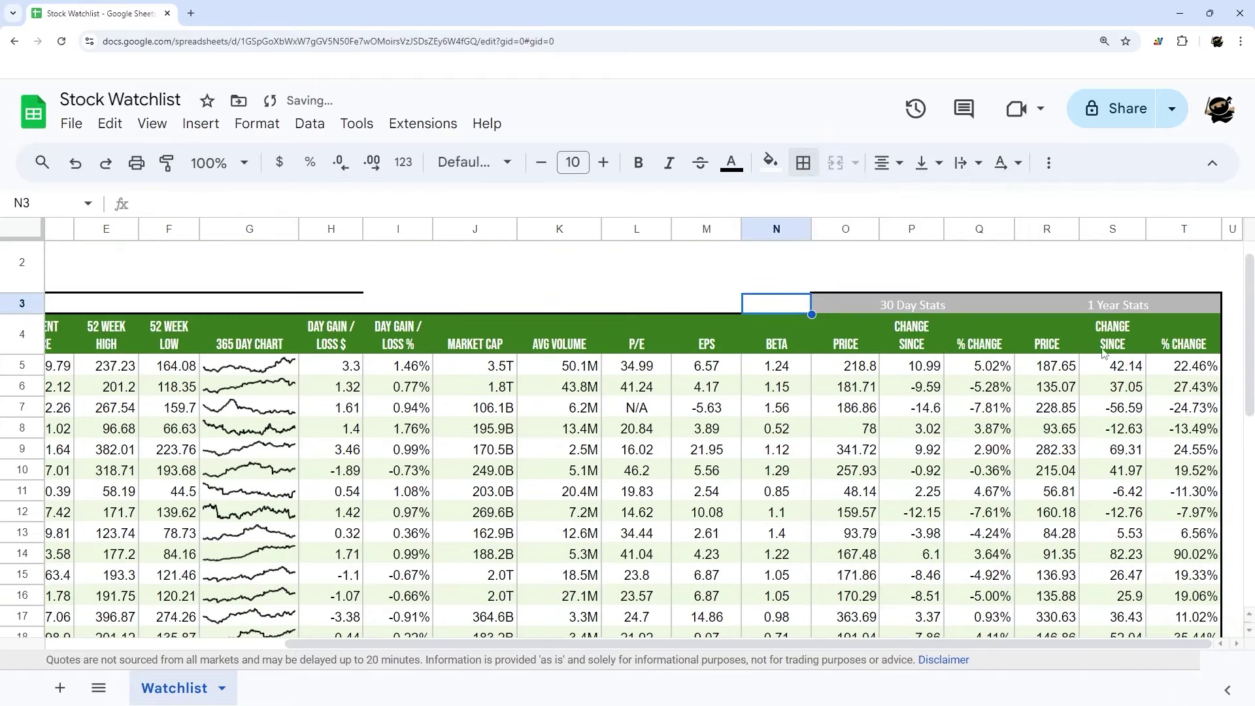
- Add thin white vertical inner borders between the green column headers in B4:T4
left_click_drag(1195, 343, 78, 346)
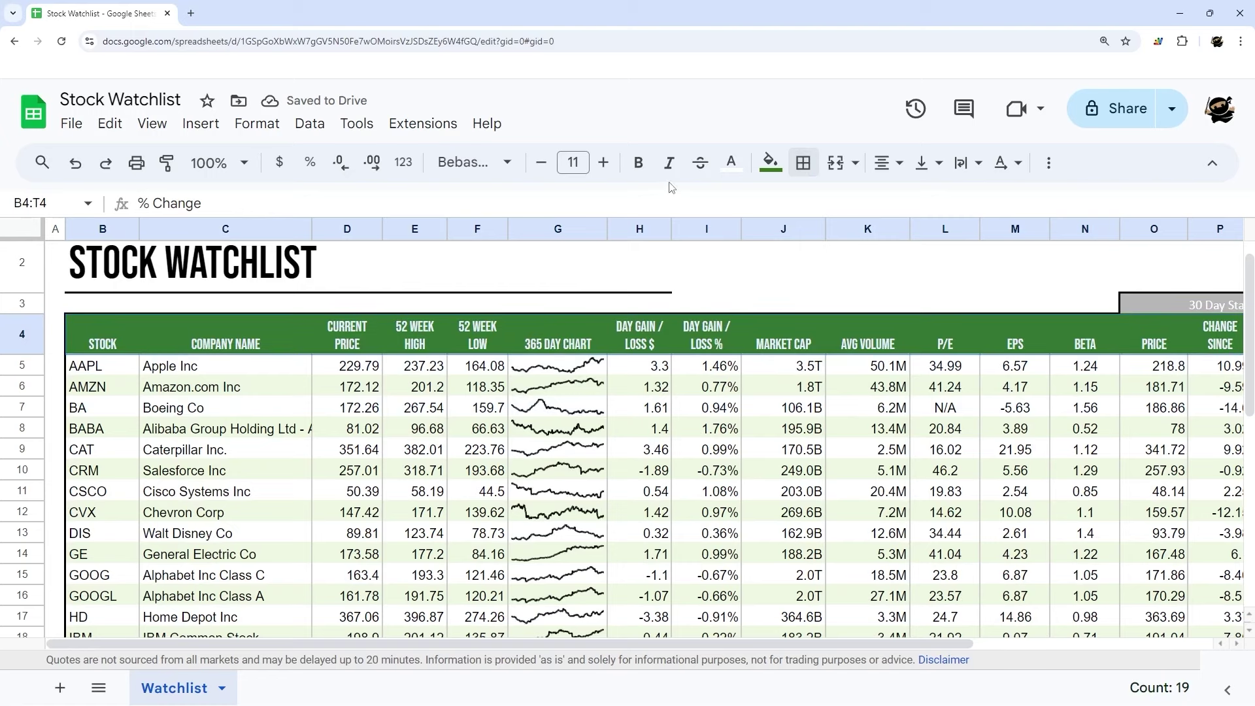
left_click(803, 162)
left_click(990, 208)
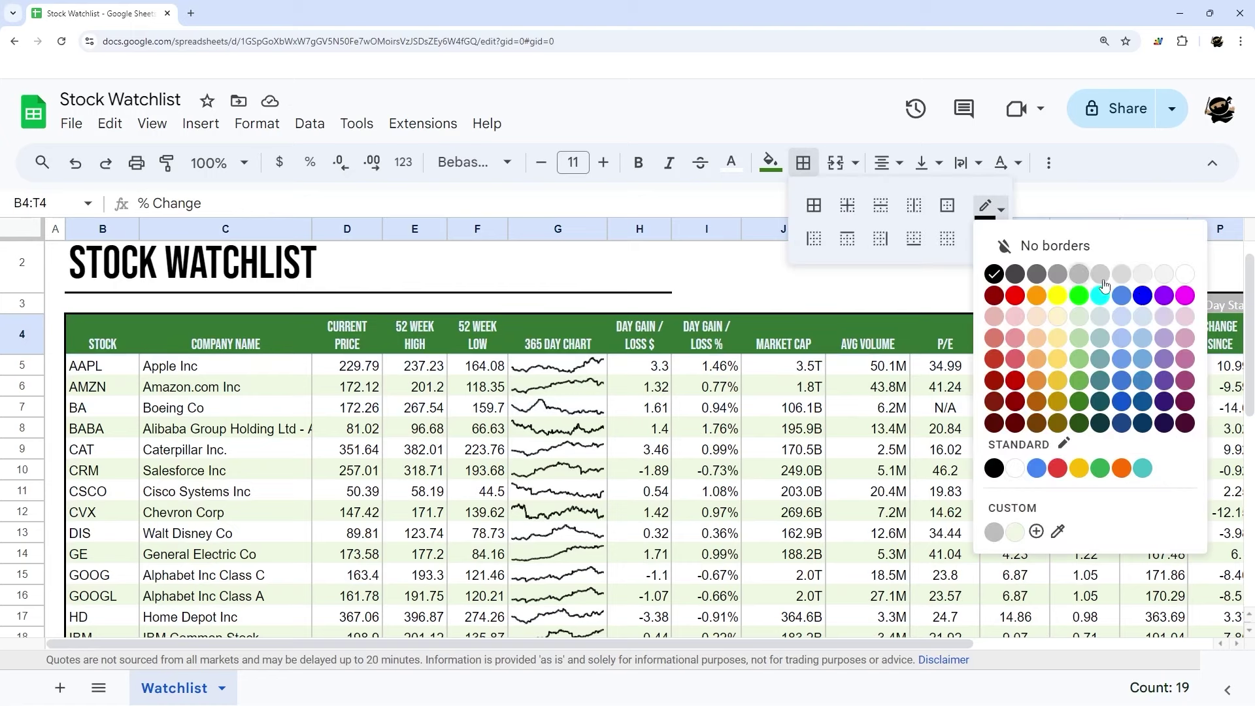
left_click(1167, 275)
left_click(990, 234)
left_click(1005, 263)
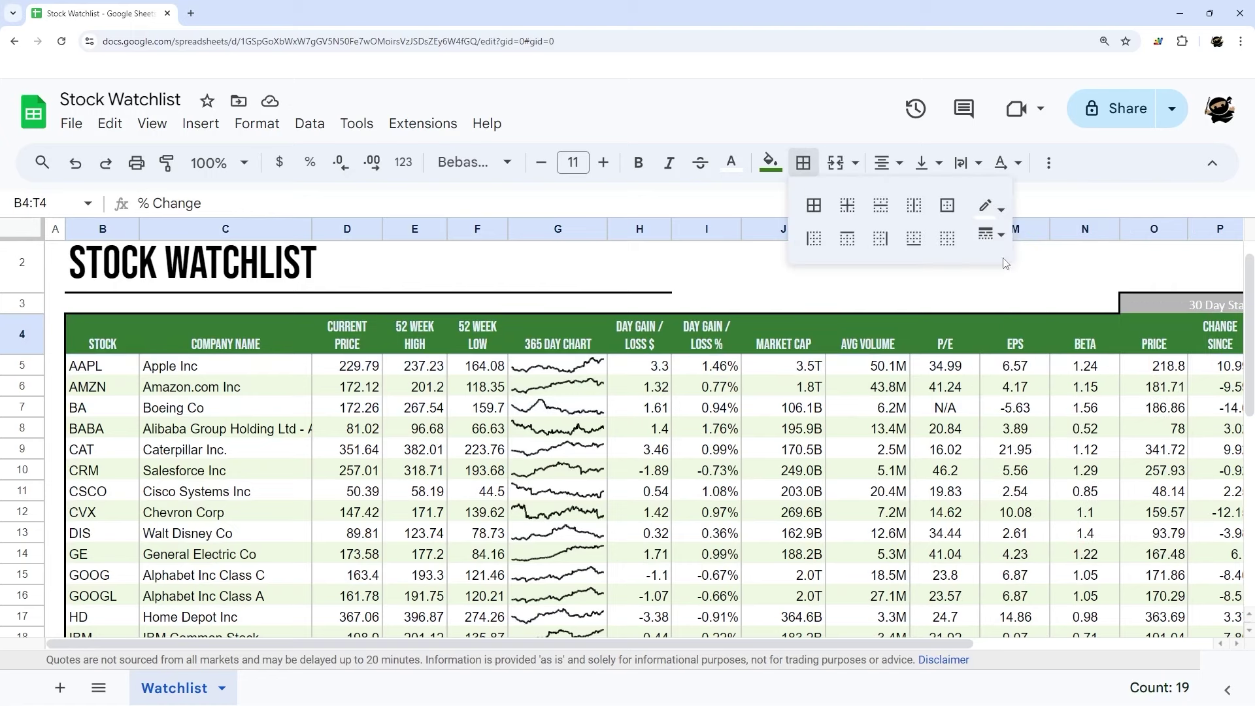
left_click(914, 205)
left_click(775, 282)
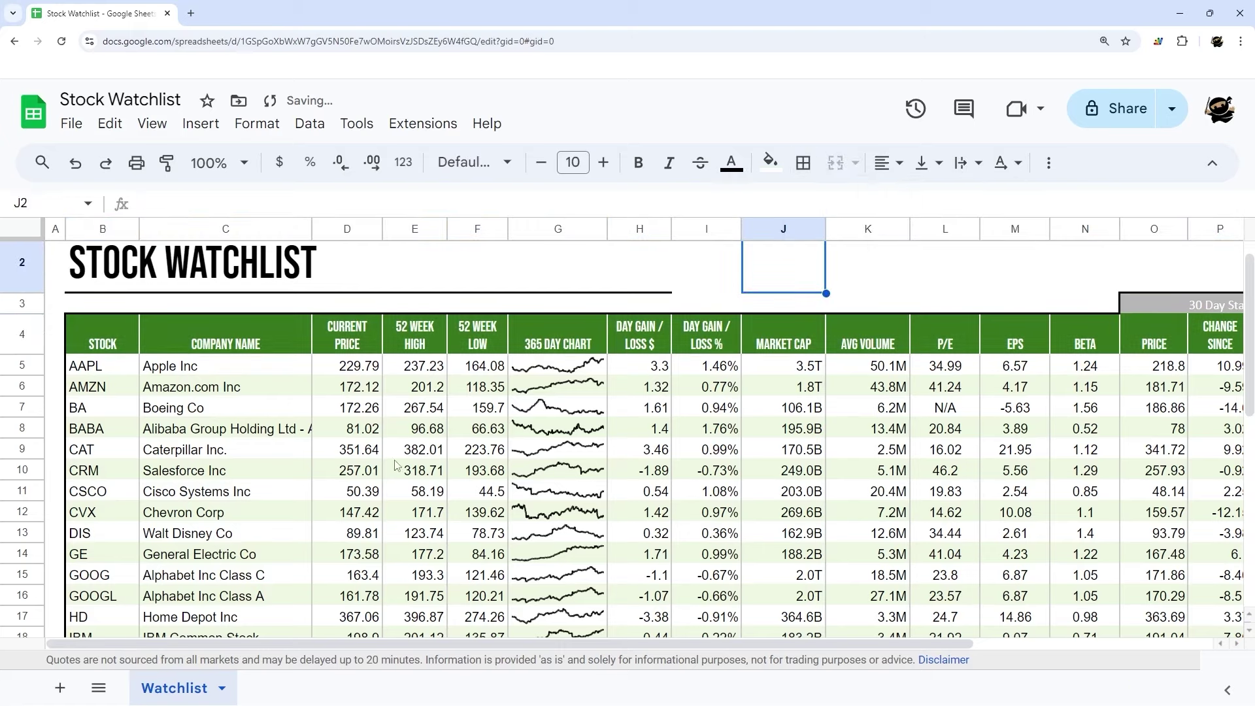
- Add a thin white vertical inner border between the 30 Day Stats and 1 Year Stats headings in O3:T3
left_click_drag(358, 642, 668, 645)
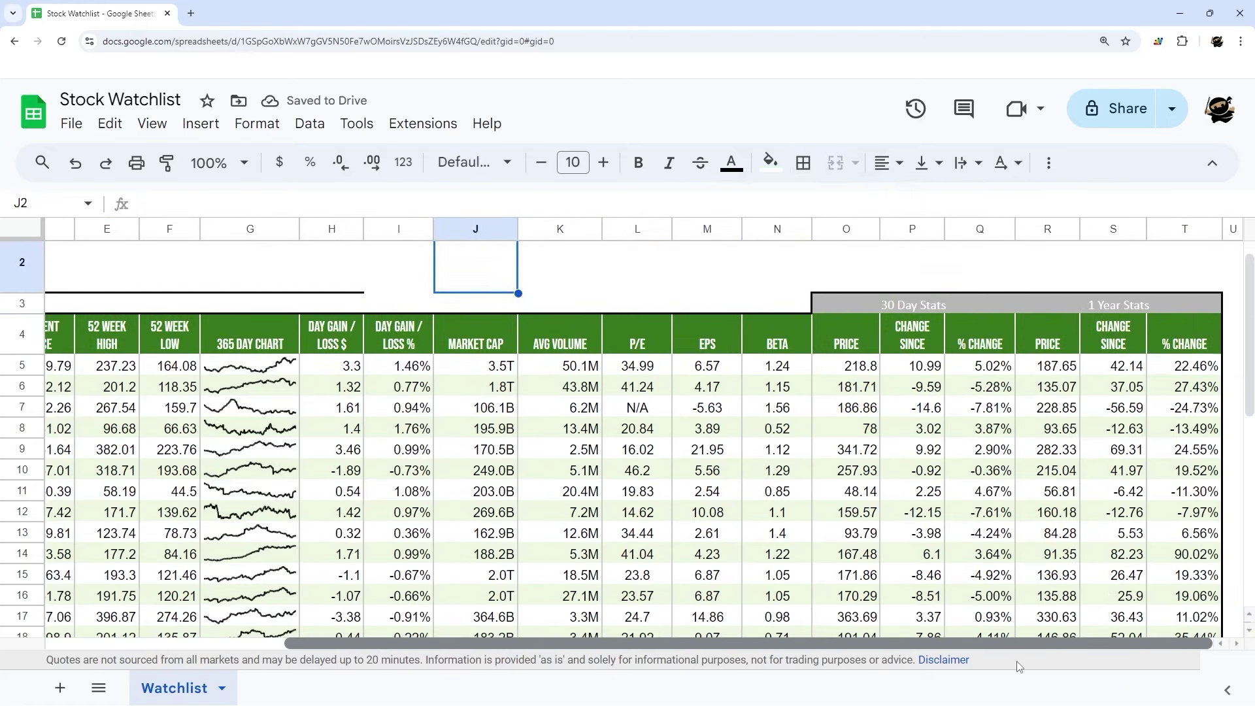
left_click_drag(975, 302, 1079, 304)
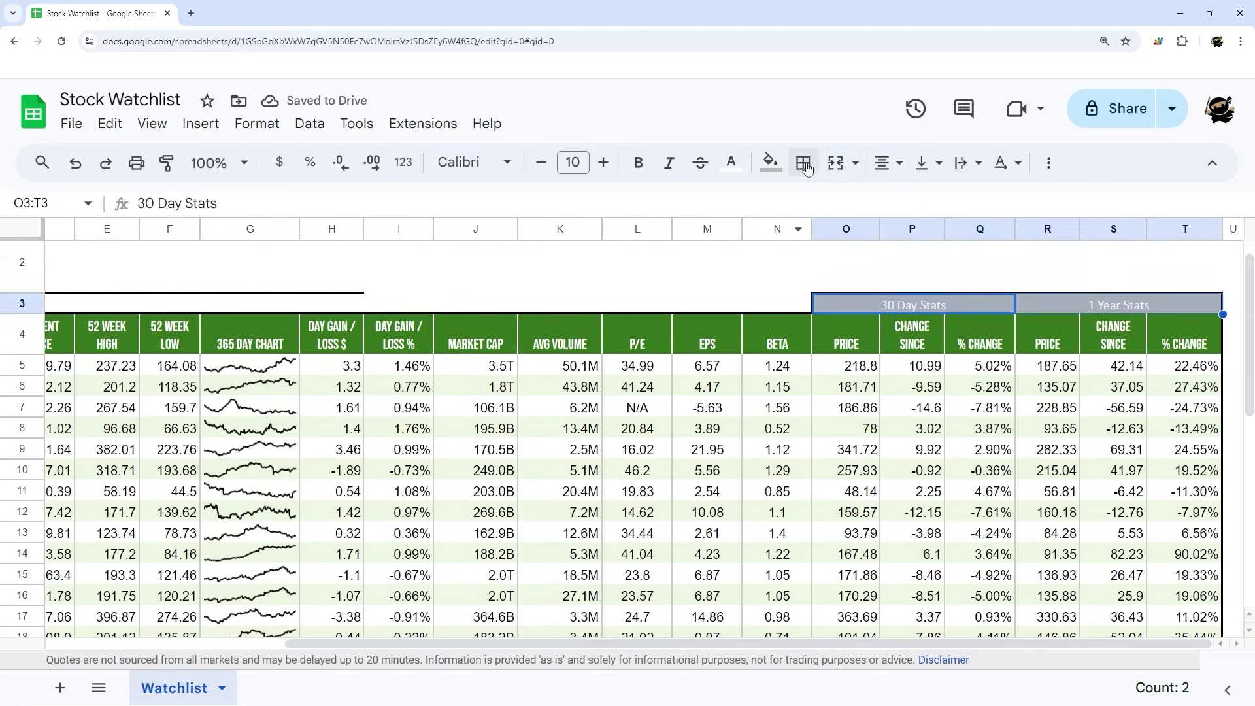
left_click(803, 163)
left_click(923, 216)
left_click(1088, 285)
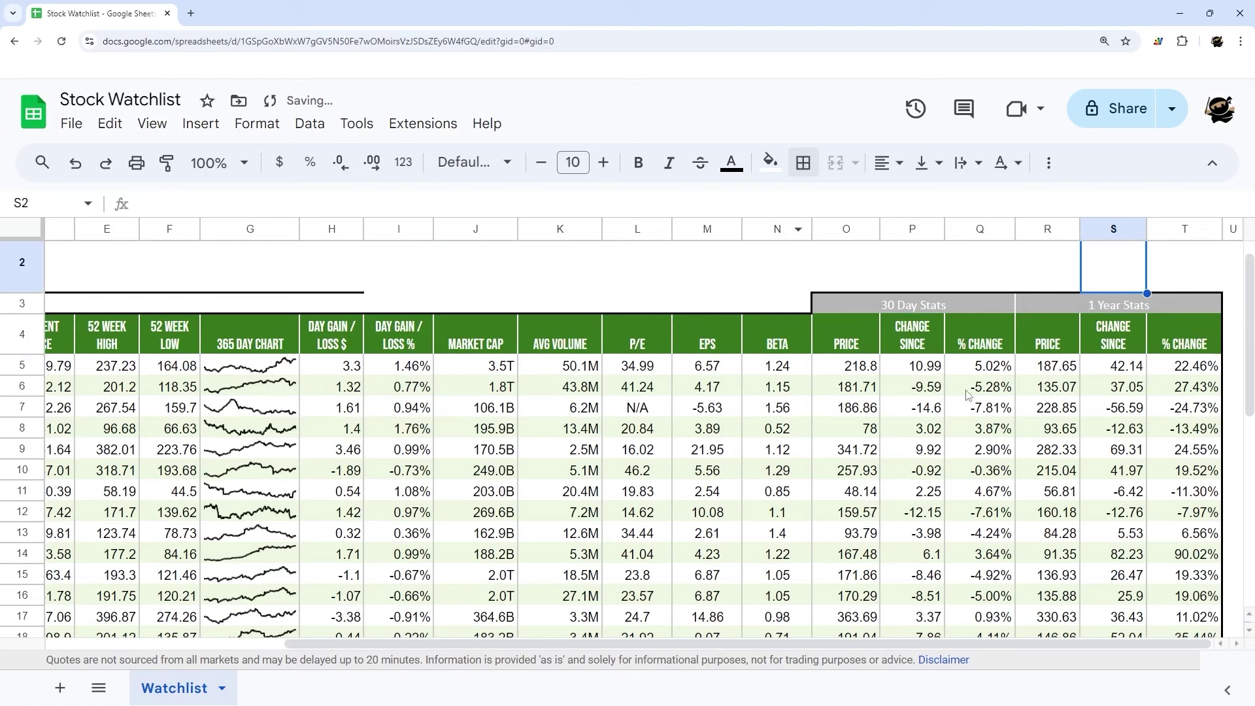
- Add a thin white bottom border beneath the two stats headings in O3:T3
left_click_drag(908, 304, 1088, 307)
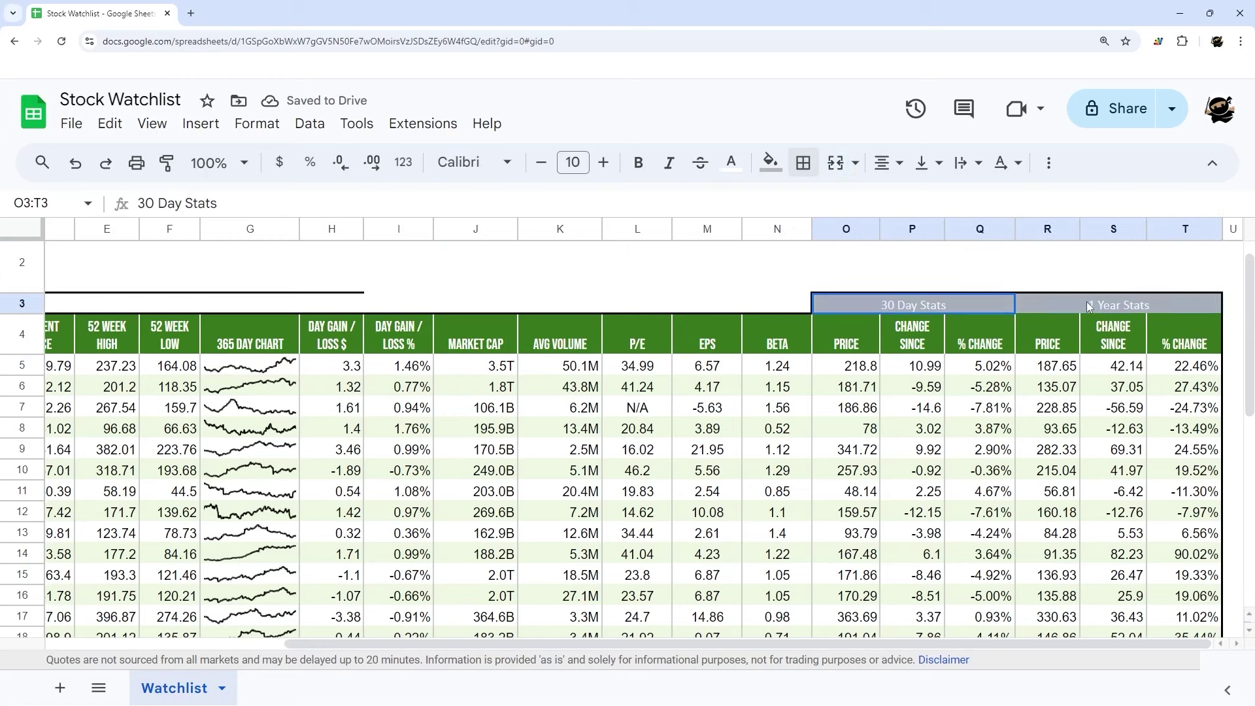
left_click(803, 163)
left_click(910, 236)
left_click(719, 289)
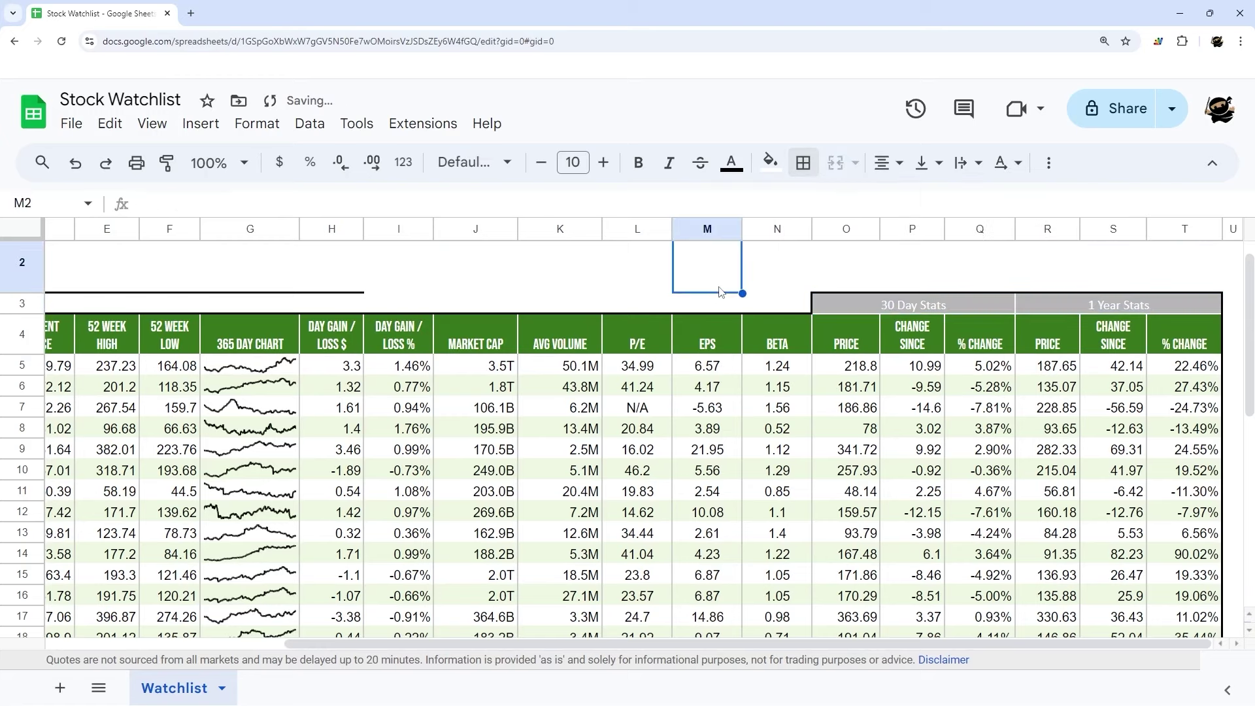
- Format the 30 Day Stats and 1 Year Stats headings in O3:T3 as bold and italic
left_click_drag(915, 305, 1046, 306)
left_click(980, 343)
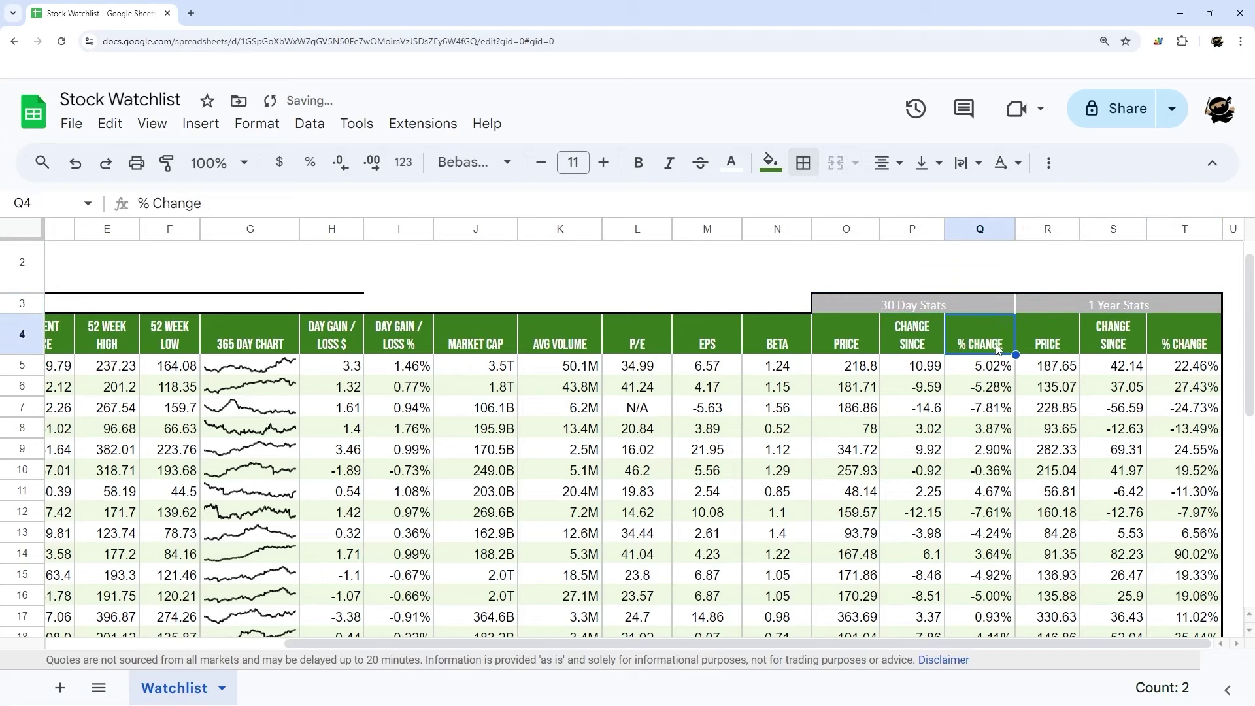
left_click_drag(954, 306, 1046, 307)
left_click(669, 163)
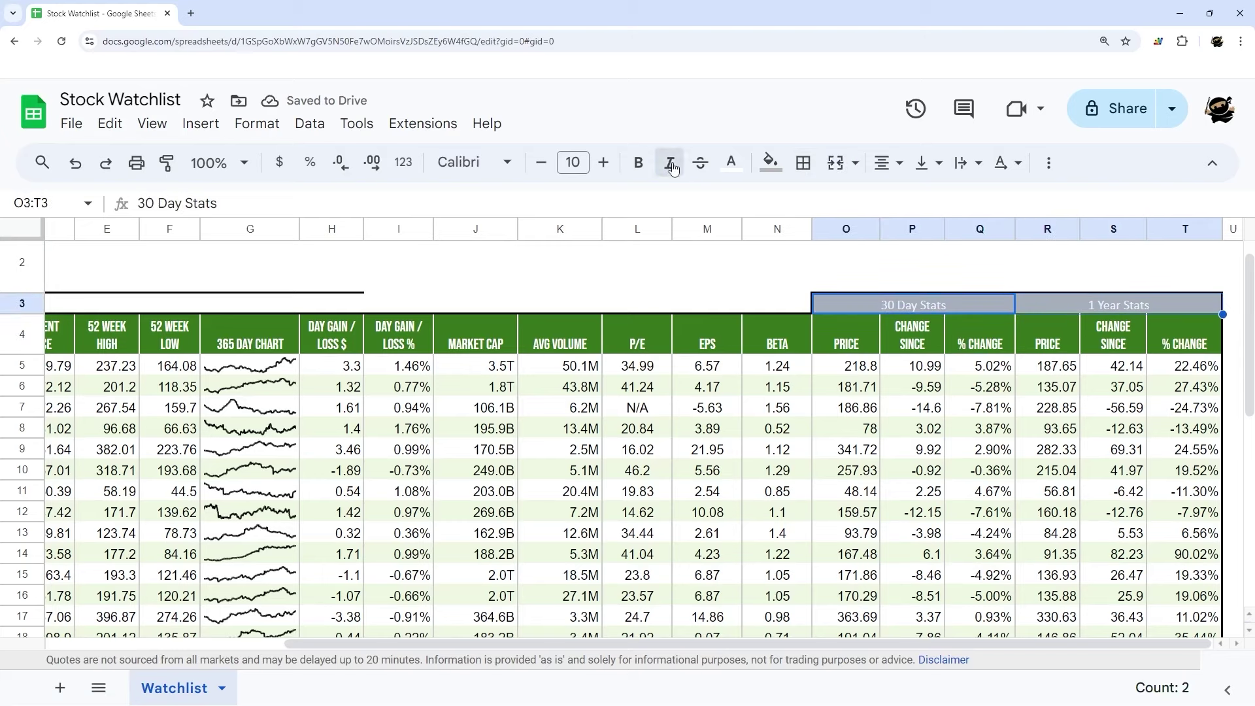
left_click(639, 162)
left_click(714, 261)
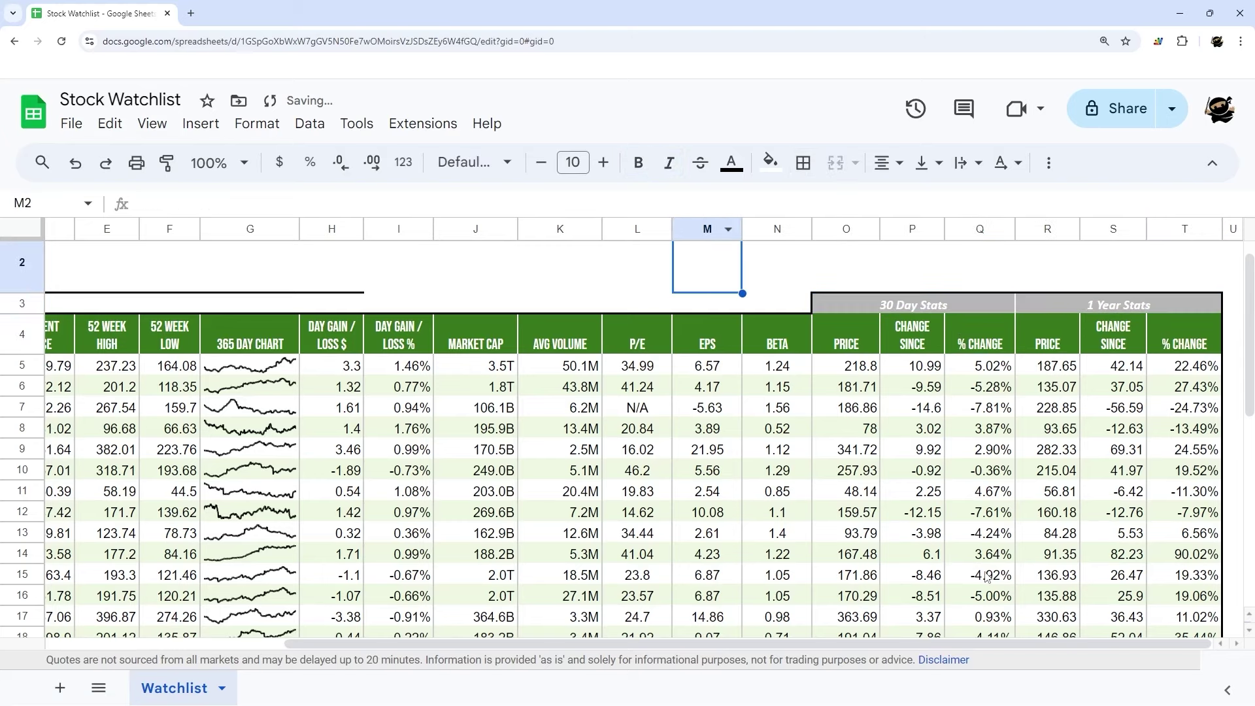
- Format the Current Price, 52 Week High and 52 Week Low values in D5:F36 as dollar currency
left_click_drag(957, 644, 536, 654)
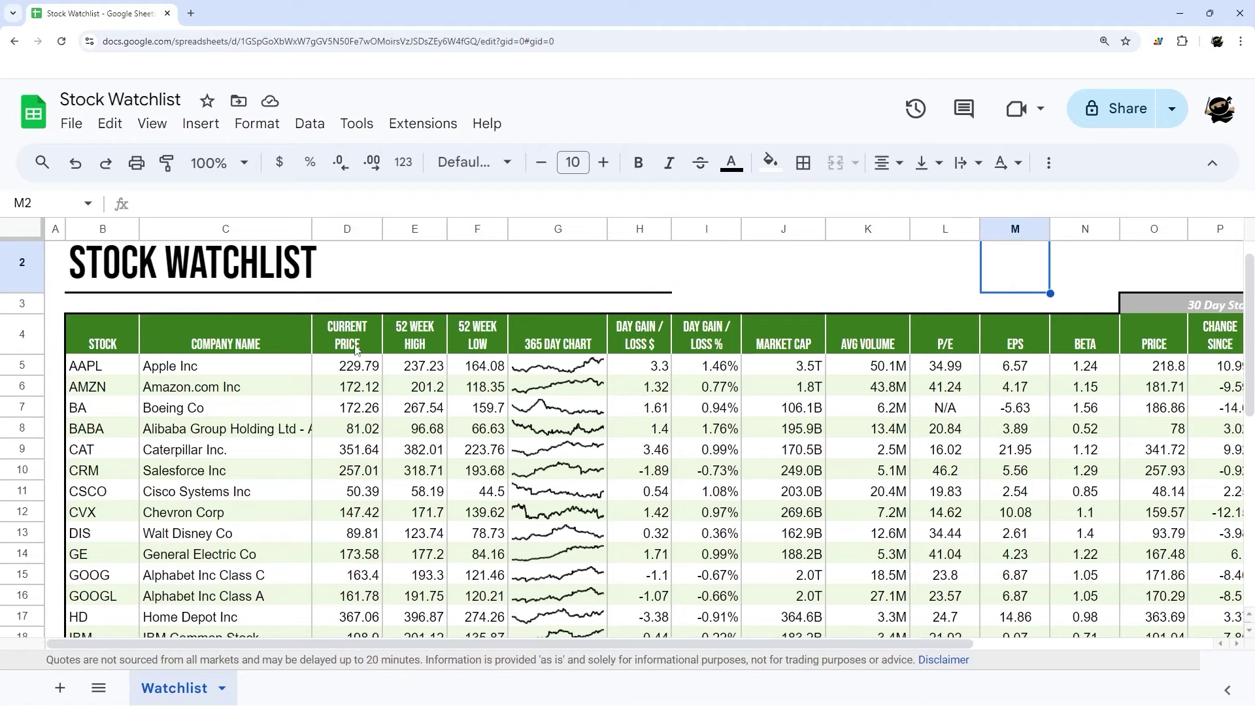
left_click_drag(357, 370, 482, 538)
scroll(477, 391, "down", 5)
scroll(425, 392, "up", 3)
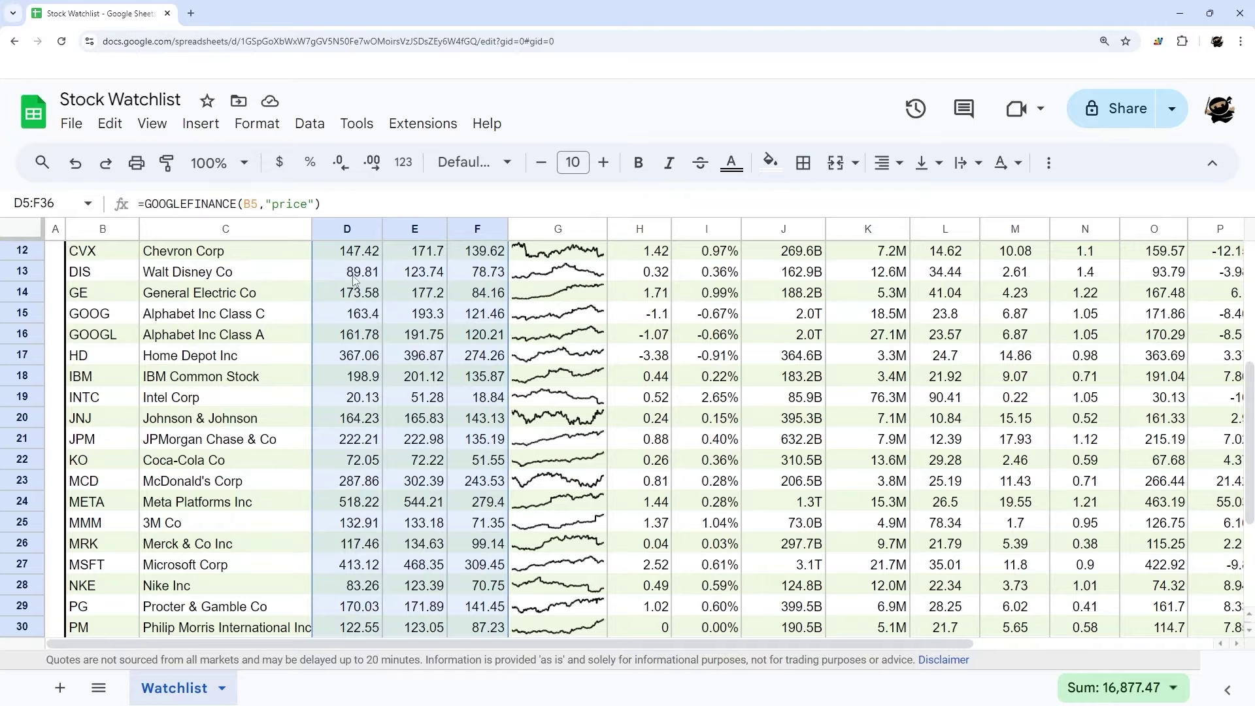
scroll(352, 279, "up", 4)
left_click(280, 164)
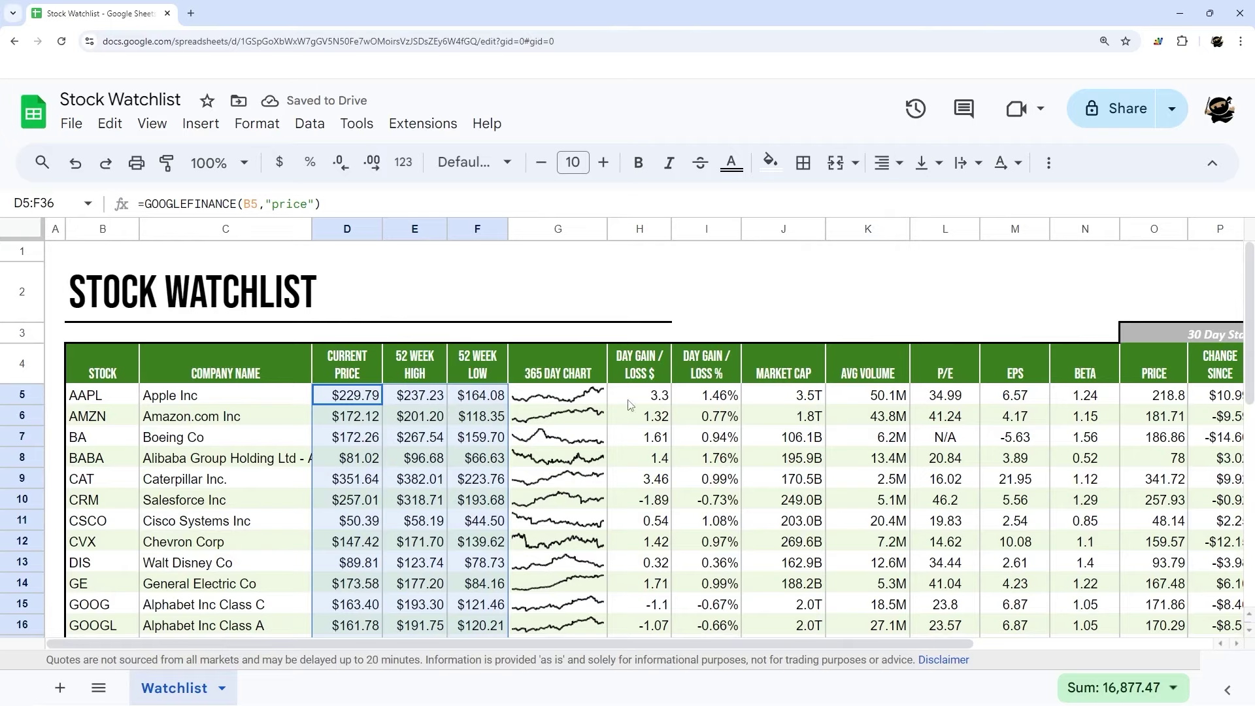
- Apply the dollar currency format to the Day Gain / Loss $ values in H5:H36 and the P/E and EPS values in L5:M36
left_click_drag(629, 402, 645, 563)
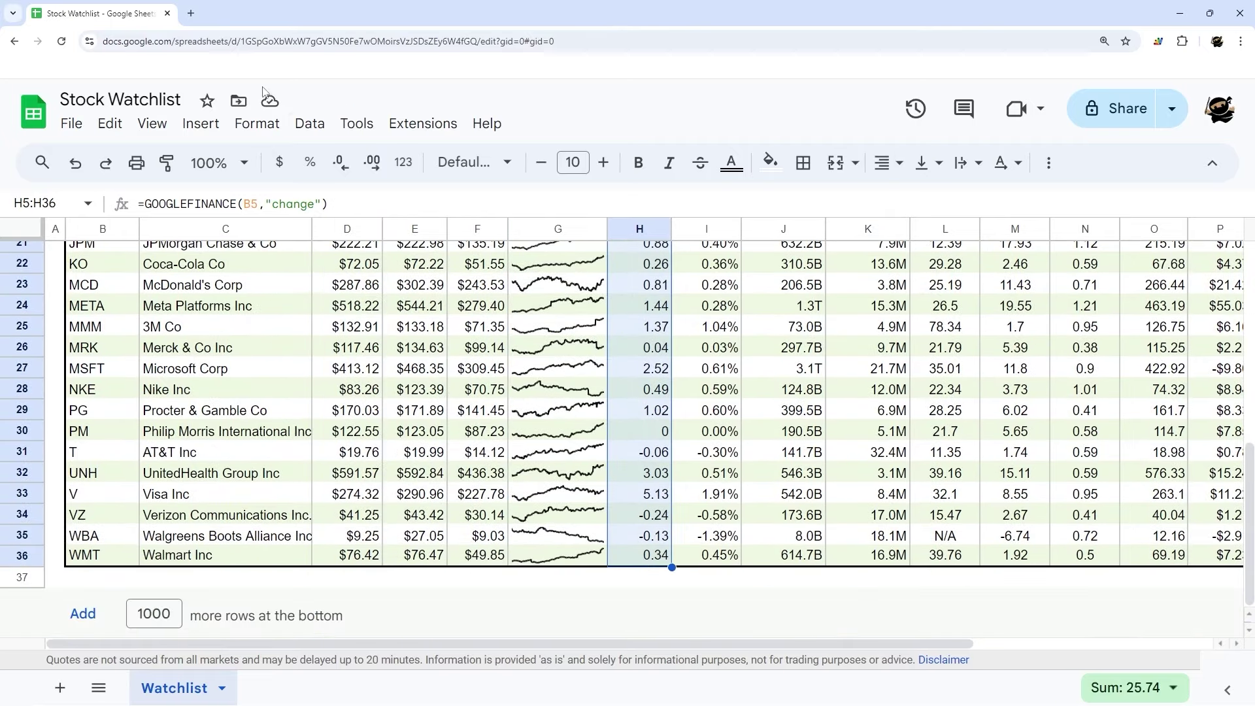
left_click(279, 162)
scroll(850, 385, "up", 4)
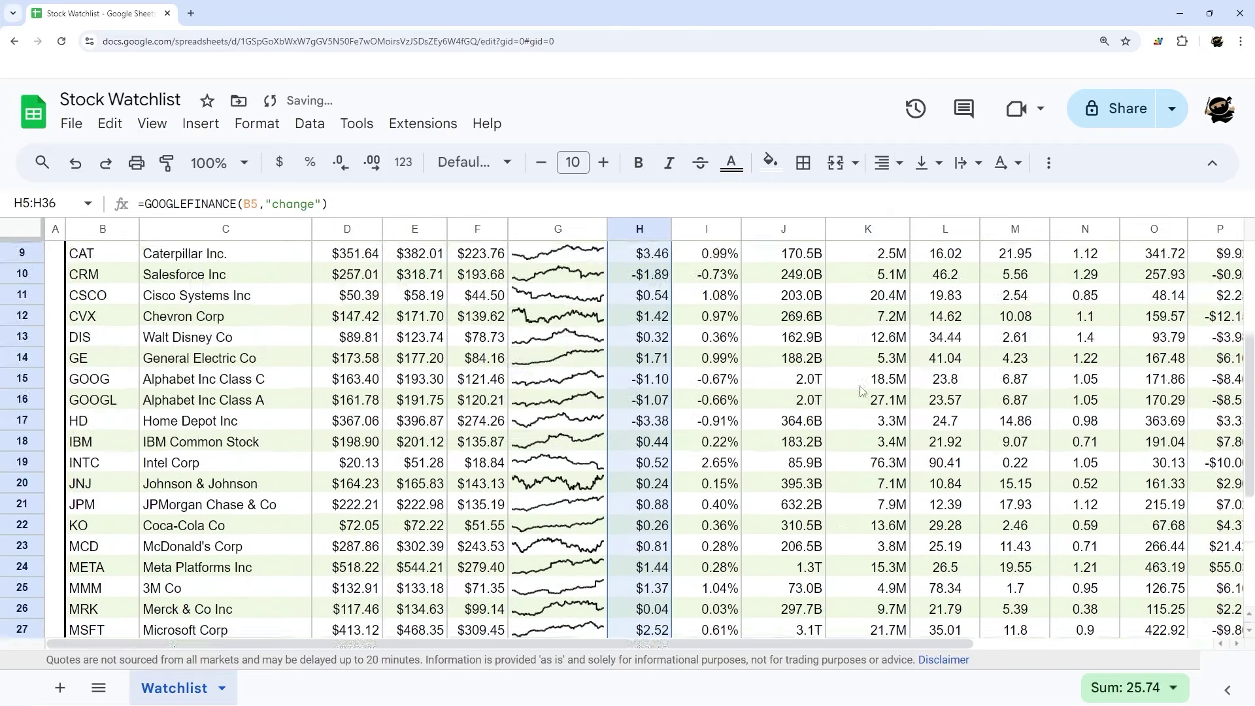
scroll(869, 366, "up", 2)
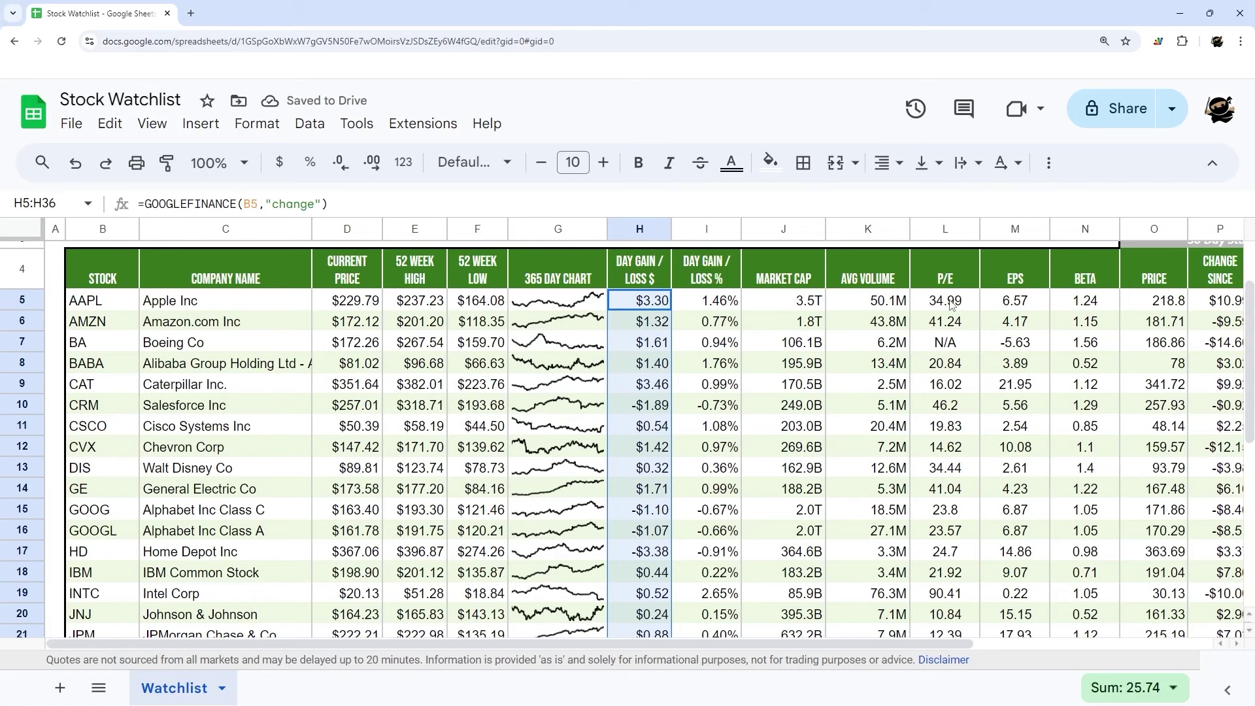
left_click_drag(951, 305, 1025, 568)
left_click(279, 162)
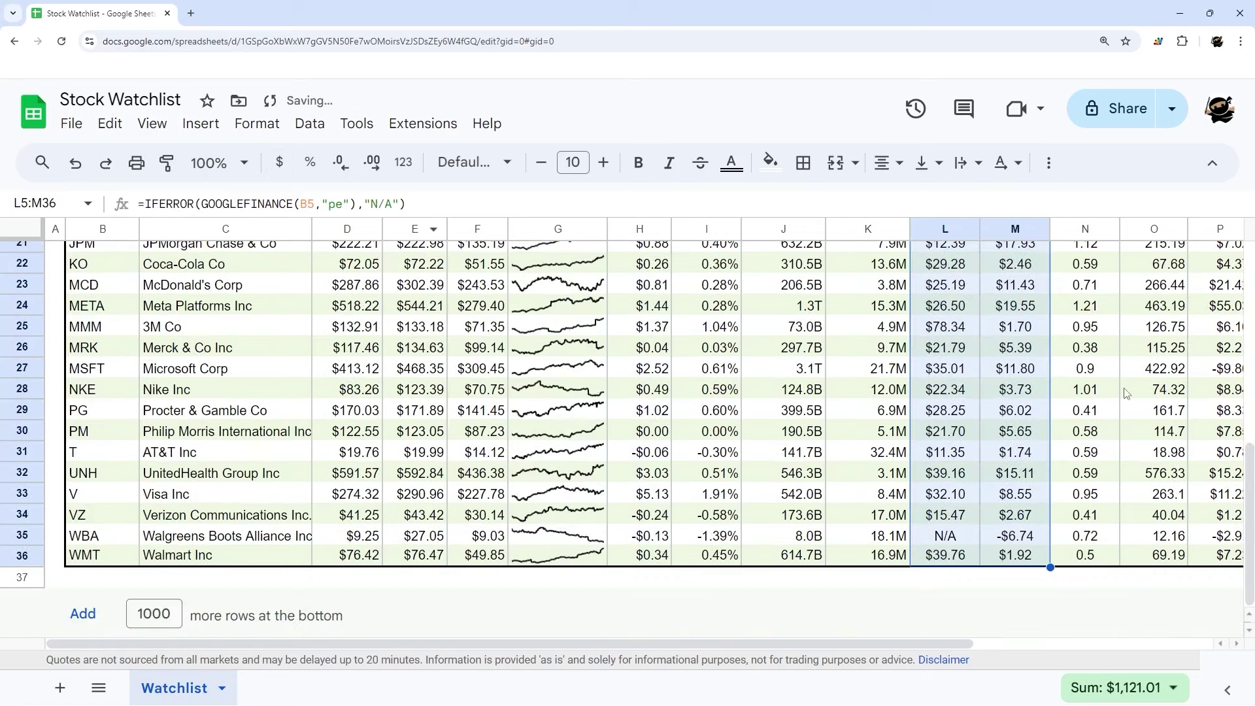
- Format the 30 Day Stats prices in O5:O36 and the 1 Year Stats prices in R5:R36 as dollar currency
scroll(1105, 346, "up", 3)
scroll(1104, 346, "up", 3)
left_click_drag(1149, 308, 1173, 563)
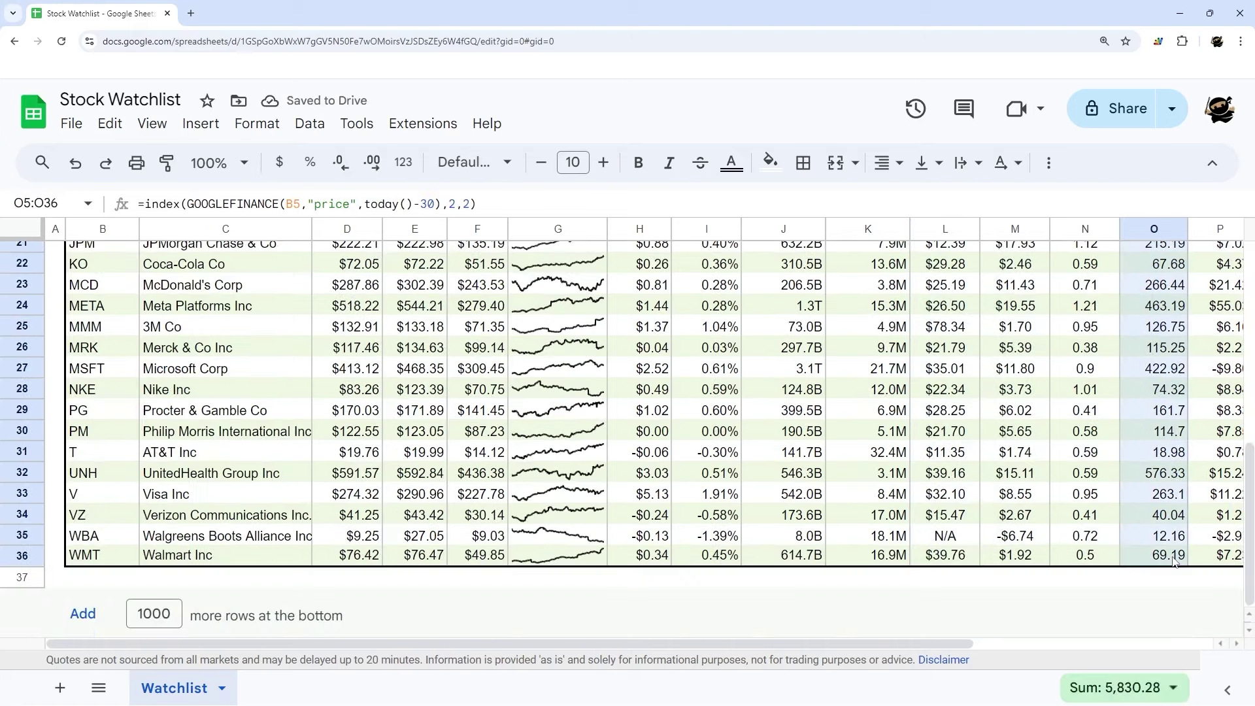
left_click(279, 162)
scroll(963, 585, "up", 7)
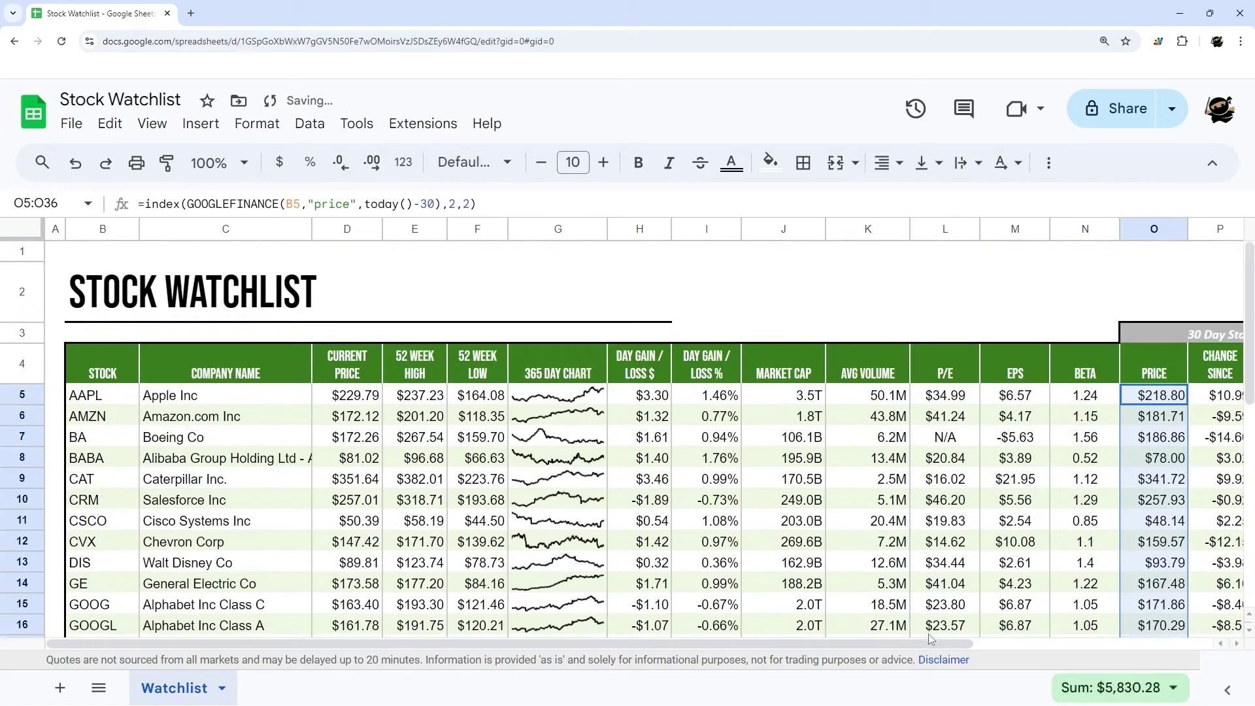
left_click_drag(927, 645, 1166, 644)
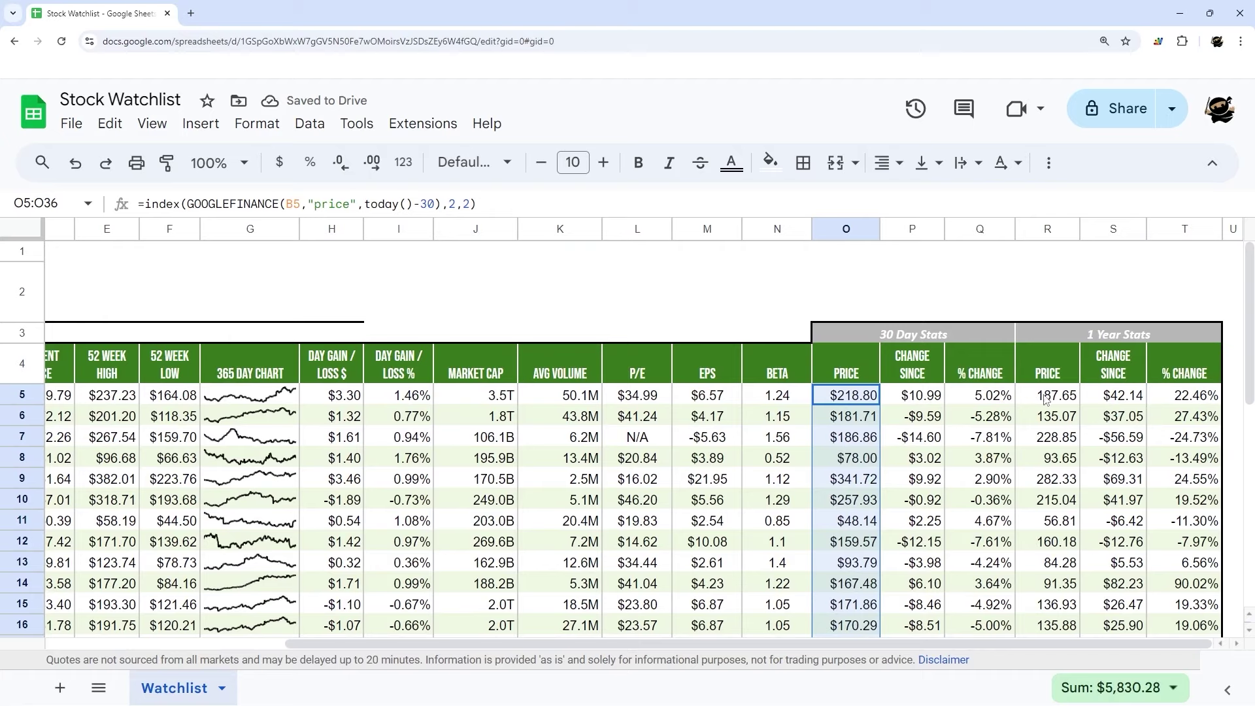
left_click_drag(1046, 395, 1047, 555)
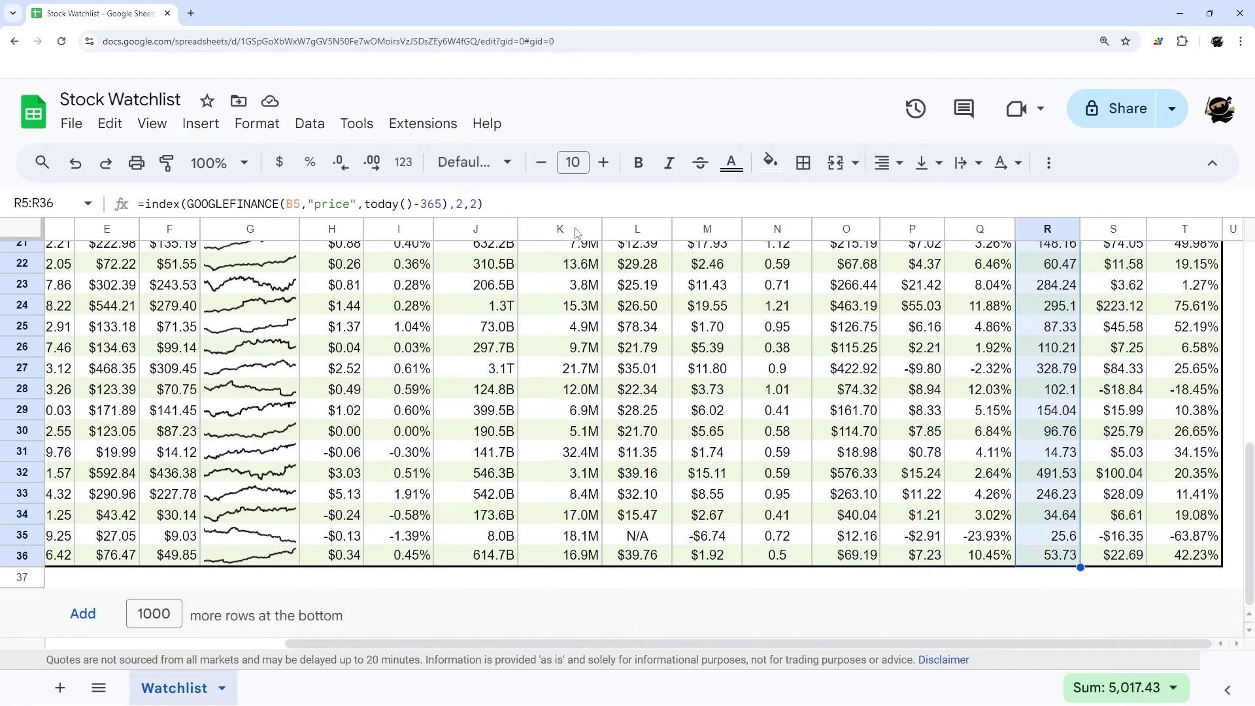
left_click(277, 160)
- Start selecting the watchlist table from the Stock header in B4
scroll(970, 594, "up", 7)
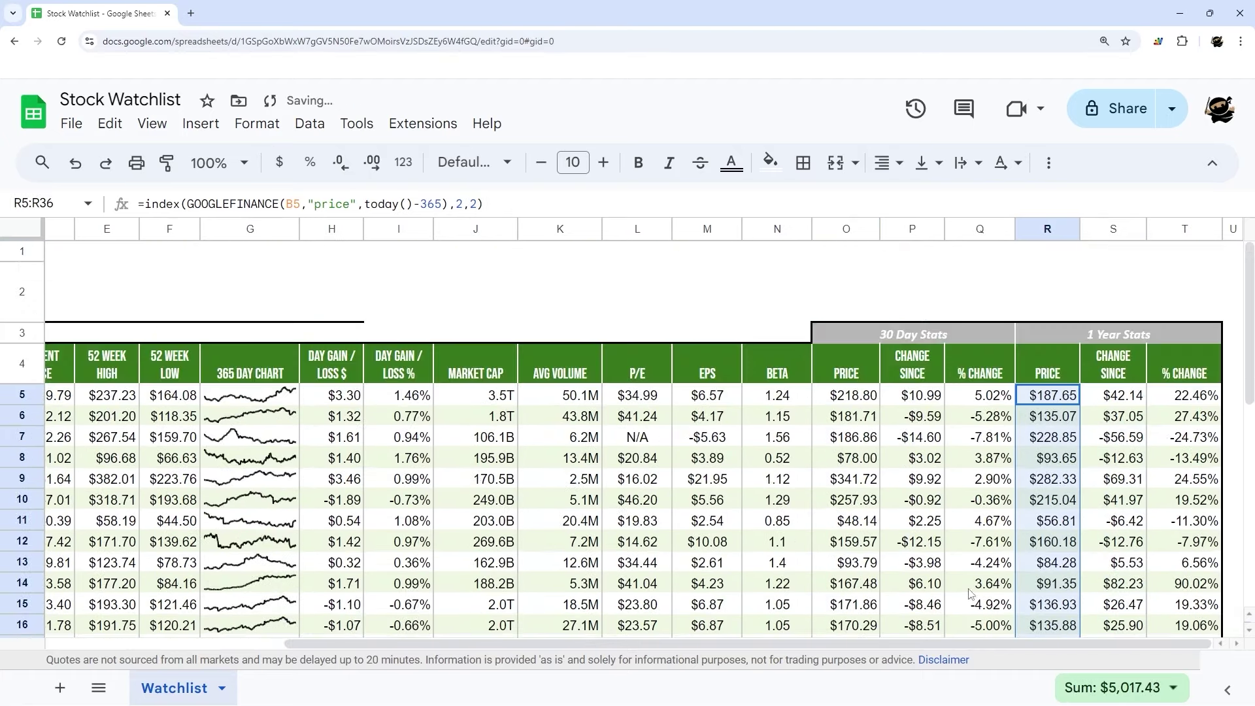
left_click_drag(957, 645, 581, 660)
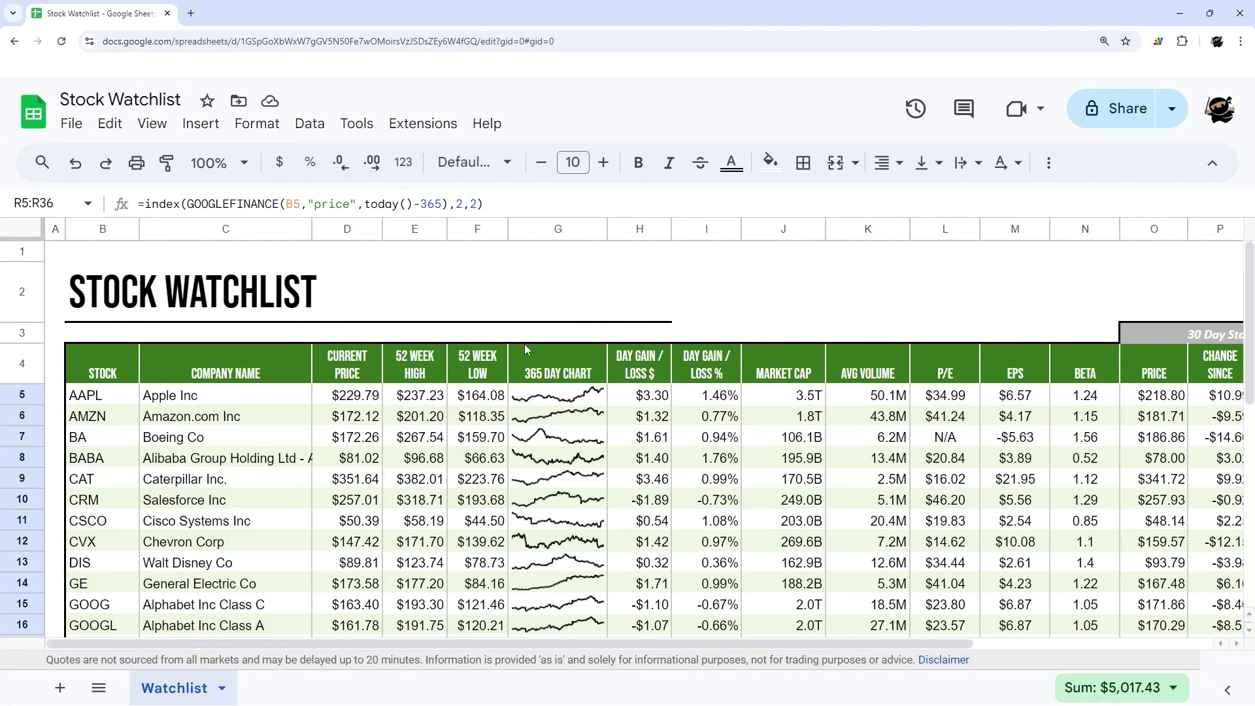
left_click_drag(112, 371, 339, 555)
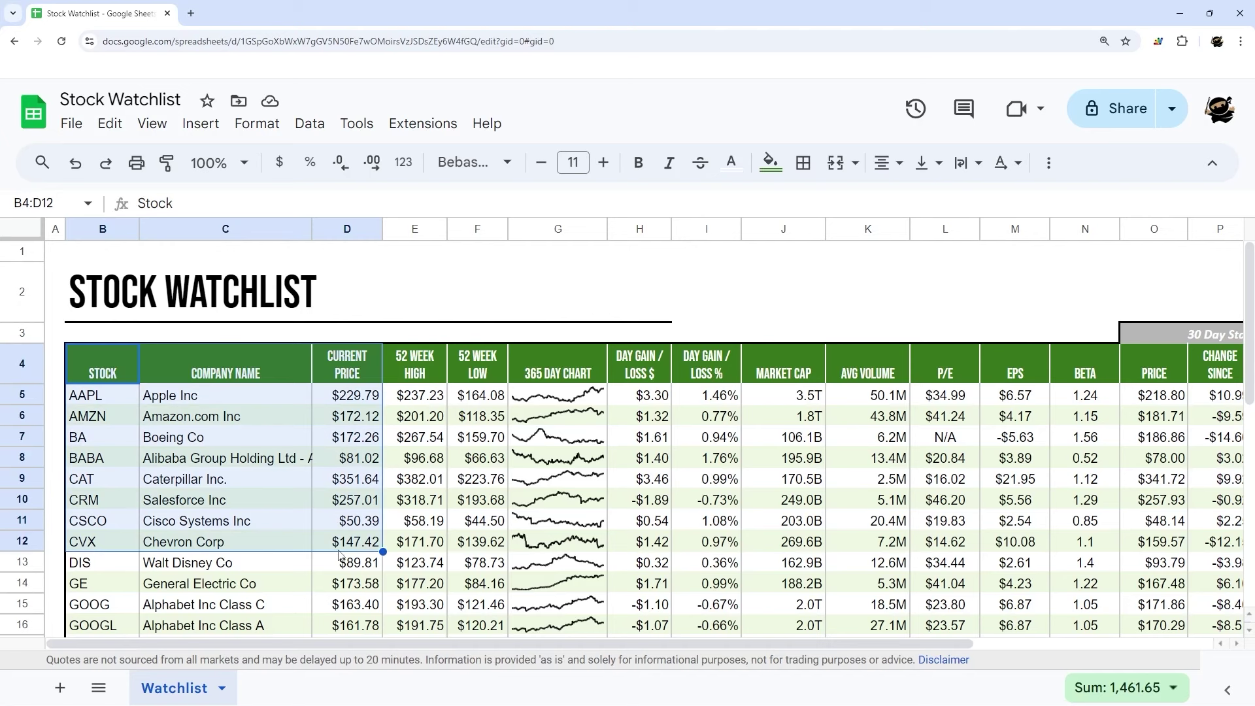
left_click(113, 379)
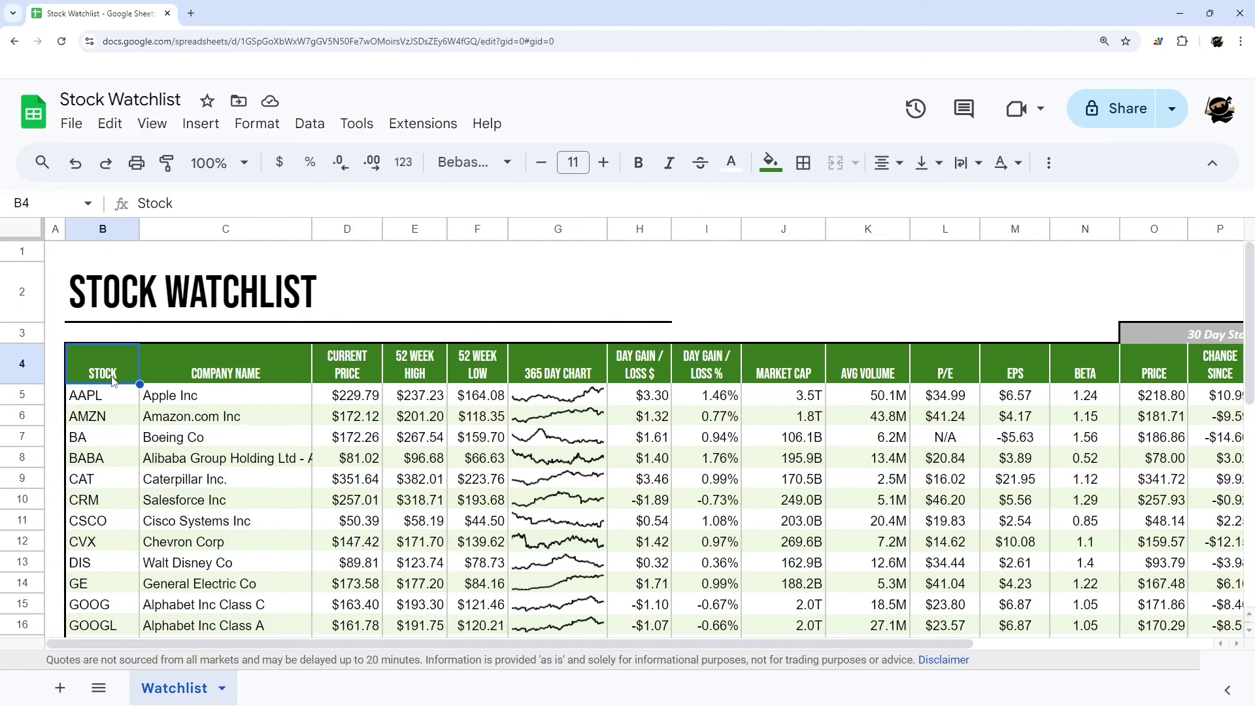